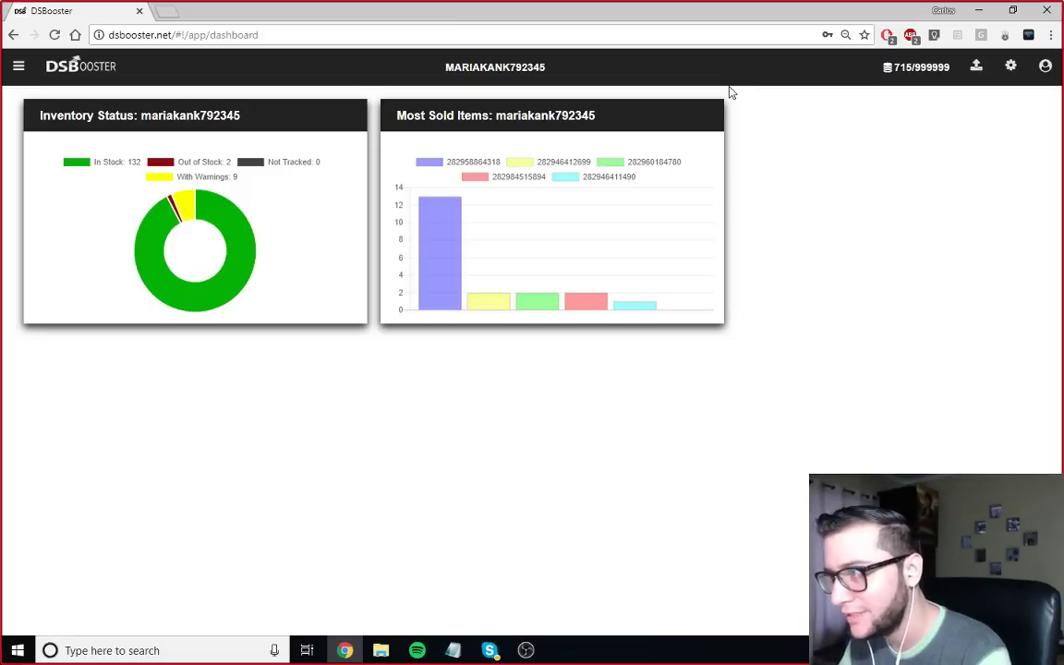
Step: Open the seller search page listing the previously searched sellers
{"action": "left_click", "coordinate": [18, 67]}
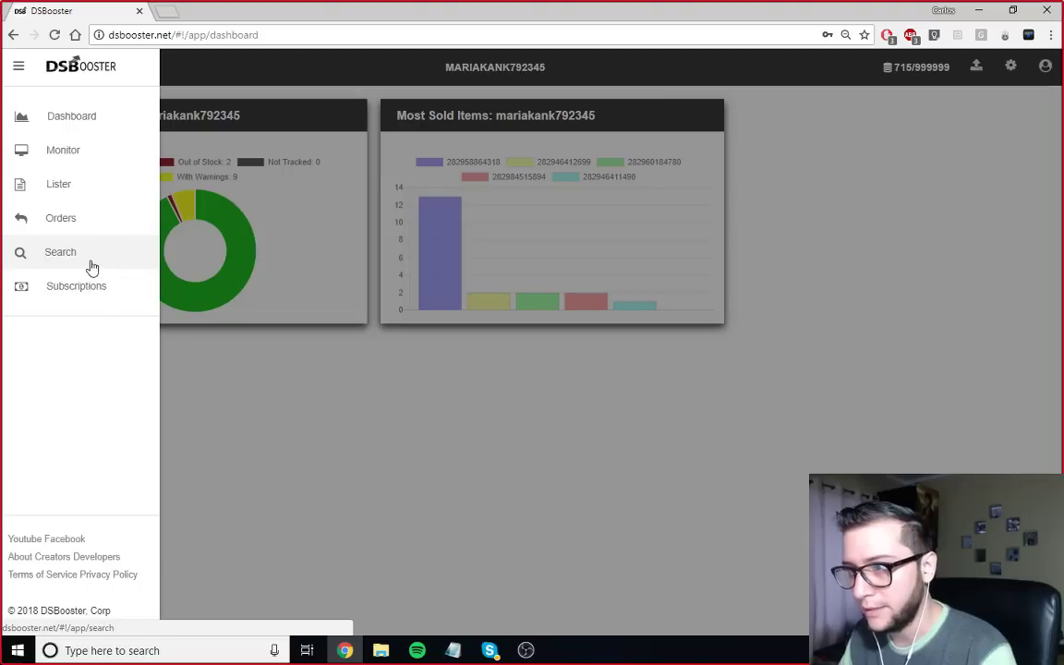
{"action": "left_click", "coordinate": [74, 255]}
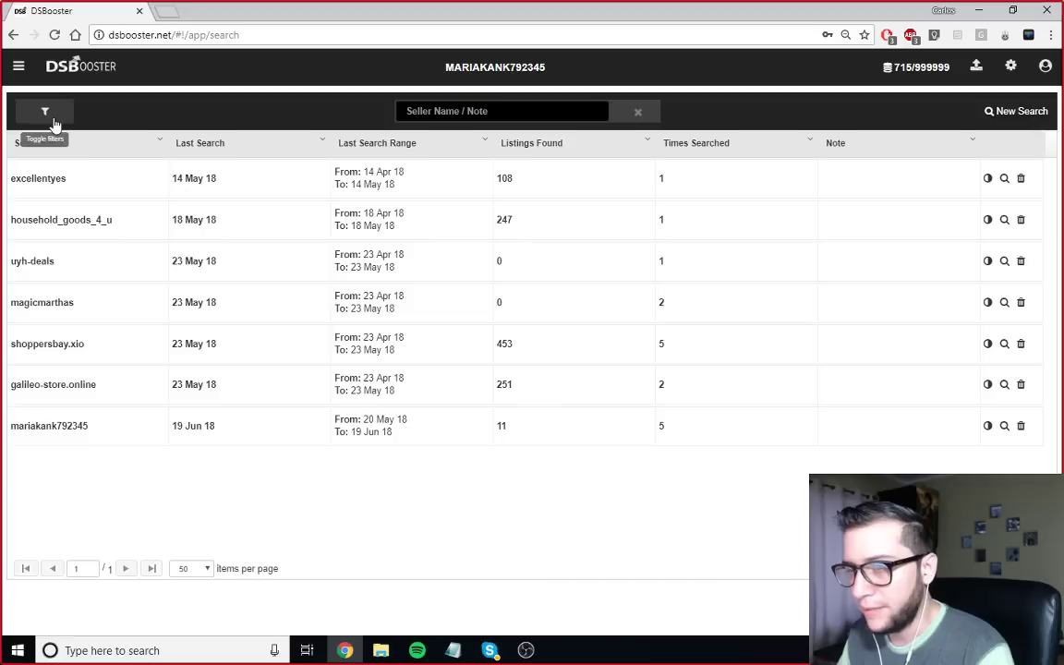
{"action": "left_click", "coordinate": [21, 69]}
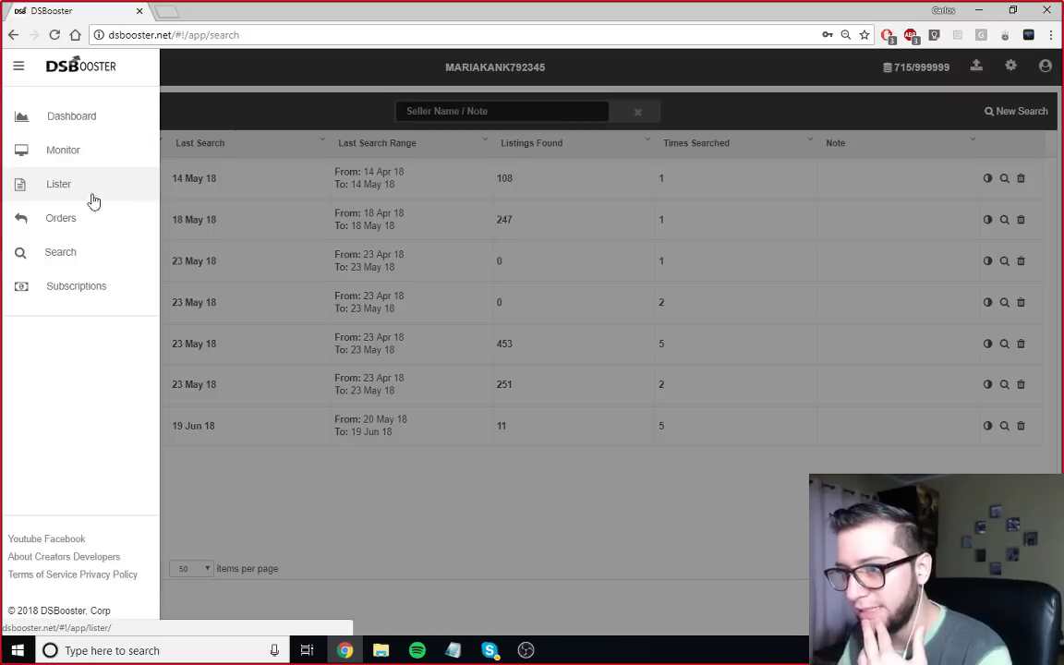
{"action": "left_click", "coordinate": [114, 255]}
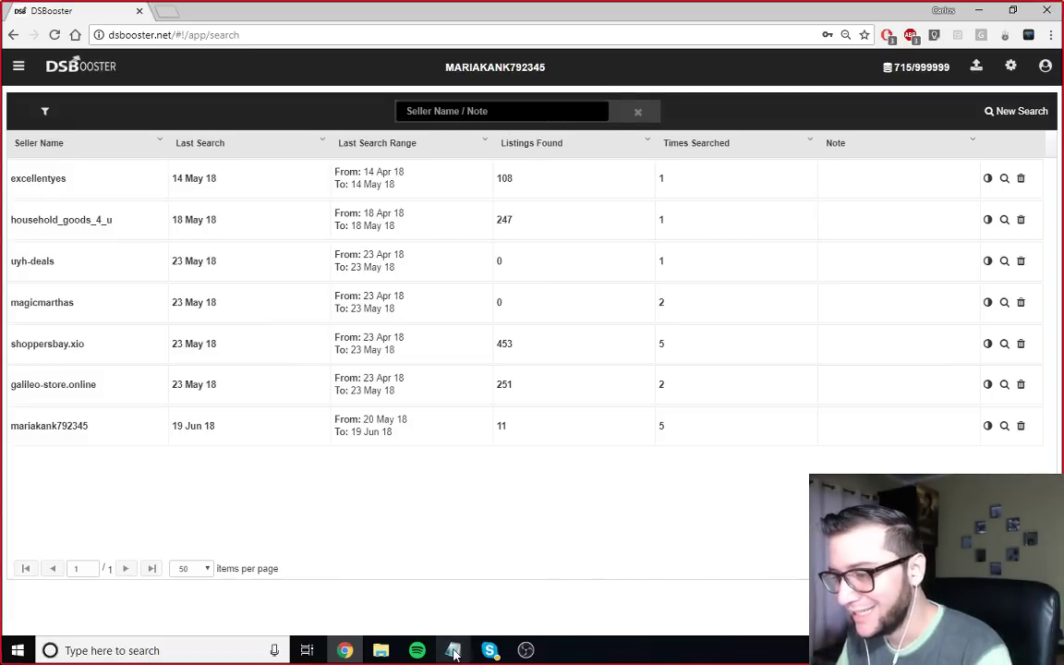
Step: Switch to the untitled Notepad notes and review the "Spidering" point and the "Madre" dropshipper entry
{"action": "mouse_move", "coordinate": [453, 653]}
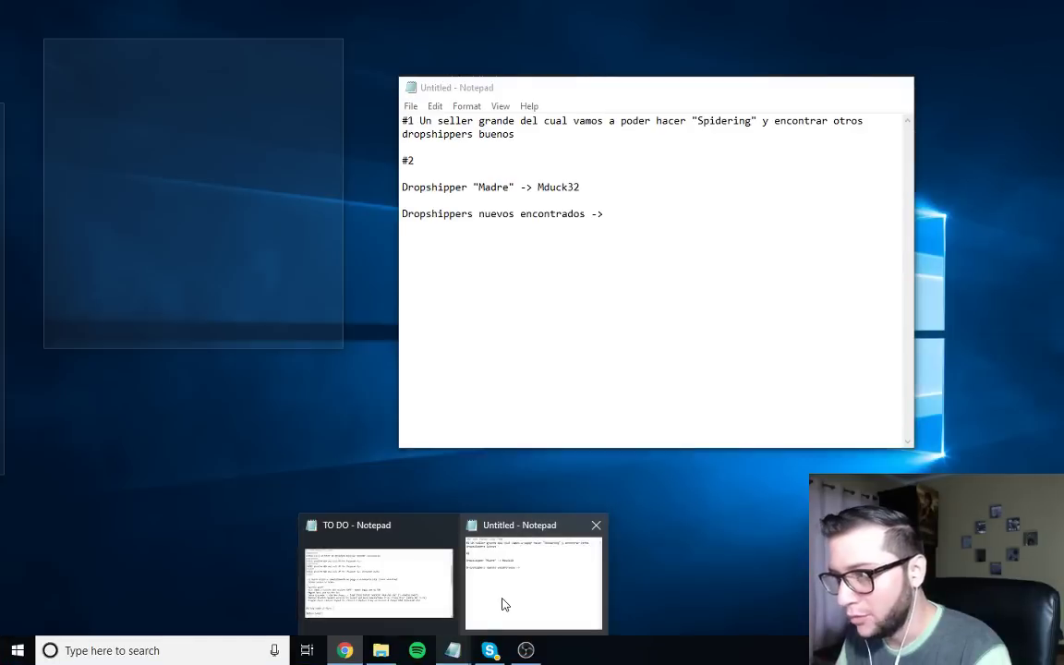
{"action": "left_click", "coordinate": [501, 603]}
{"action": "left_click_drag", "start_coordinate": [402, 121], "coordinate": [495, 138]}
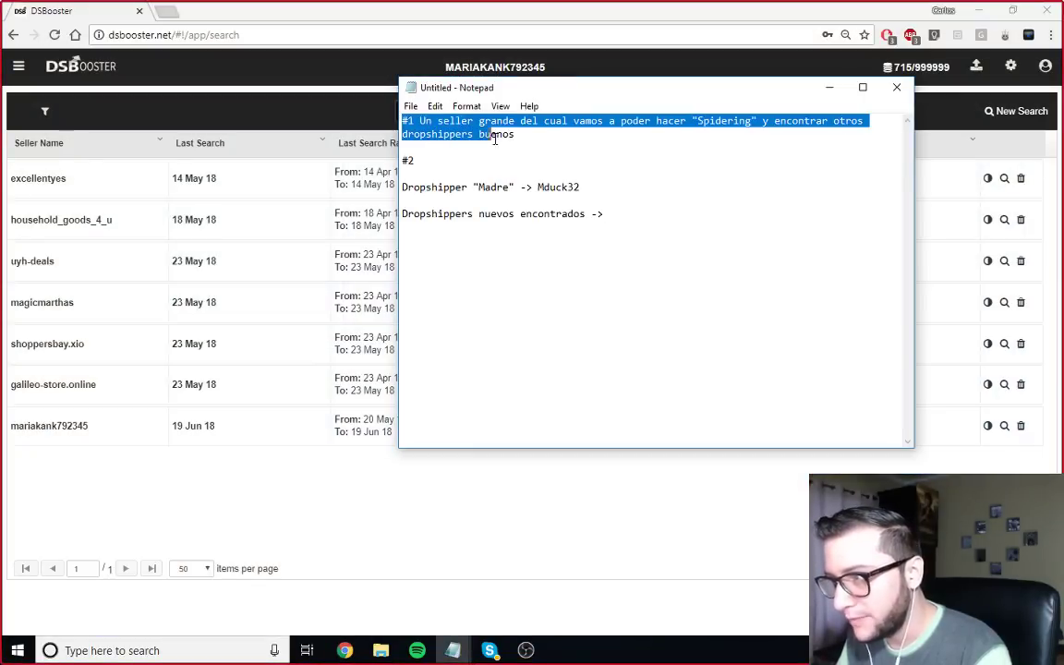
{"action": "left_click", "coordinate": [525, 135]}
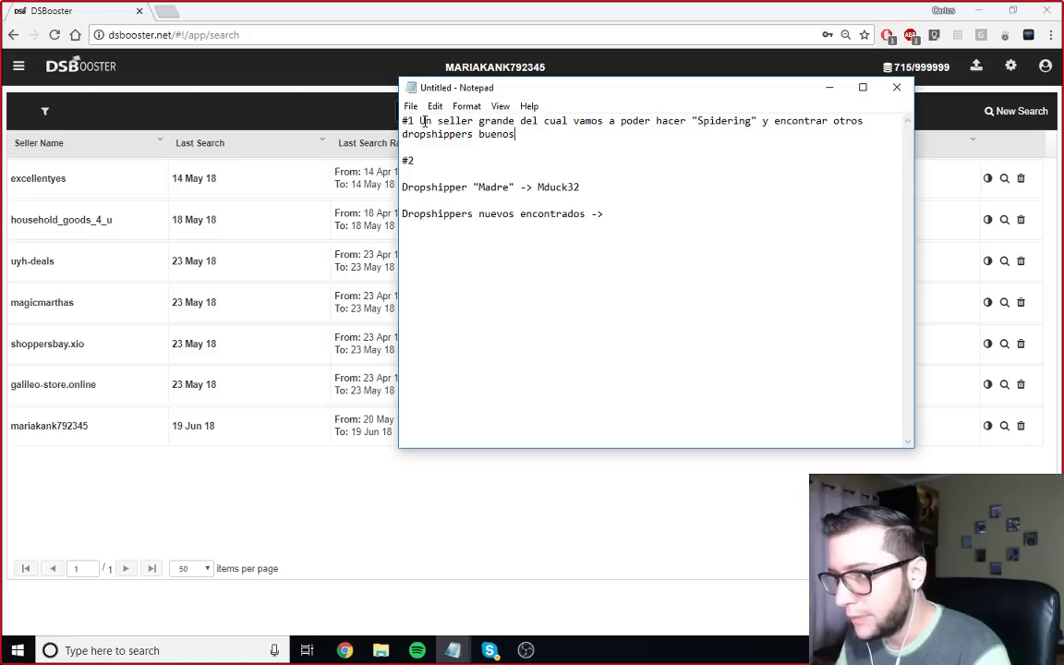
{"action": "left_click_drag", "start_coordinate": [421, 121], "coordinate": [690, 121]}
{"action": "left_click", "coordinate": [754, 120]}
{"action": "left_click", "coordinate": [690, 120]}
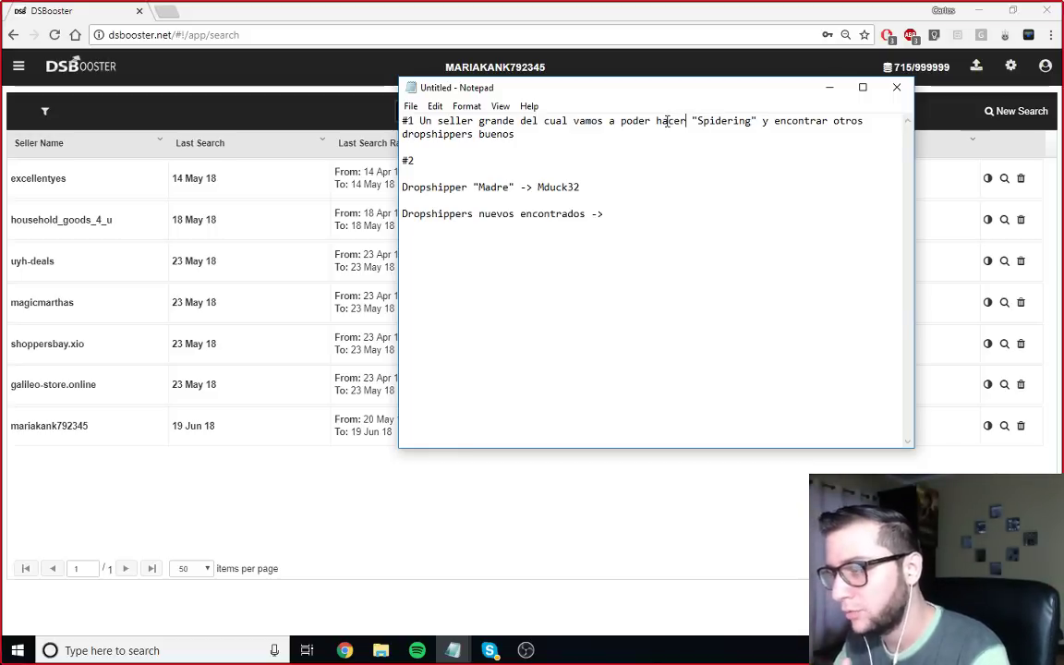
{"action": "double_click", "coordinate": [410, 184]}
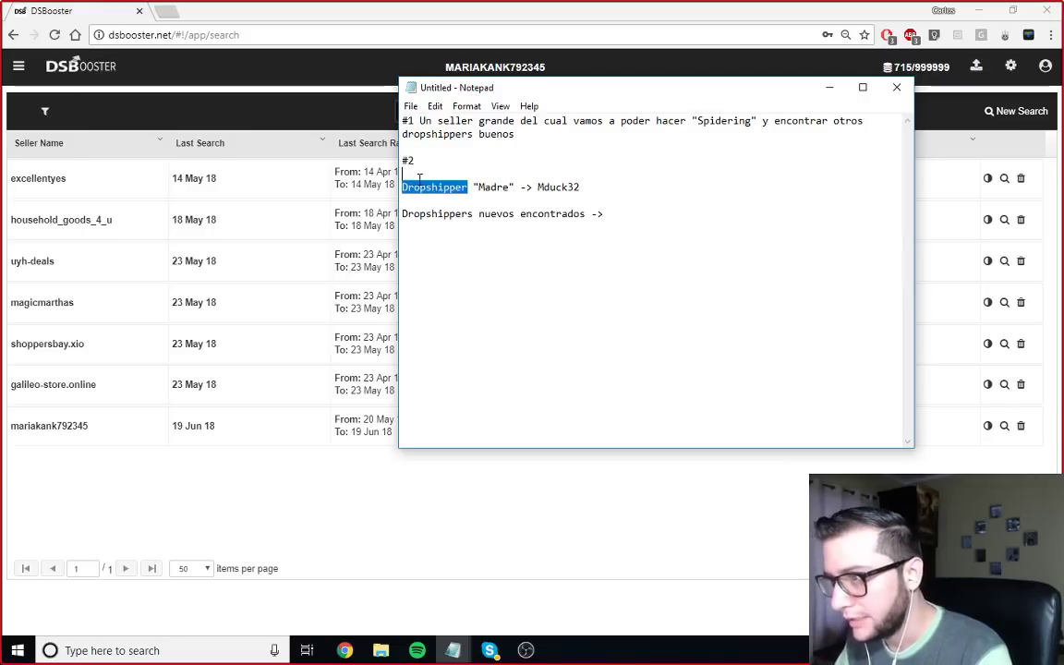
{"action": "left_click", "coordinate": [402, 187]}
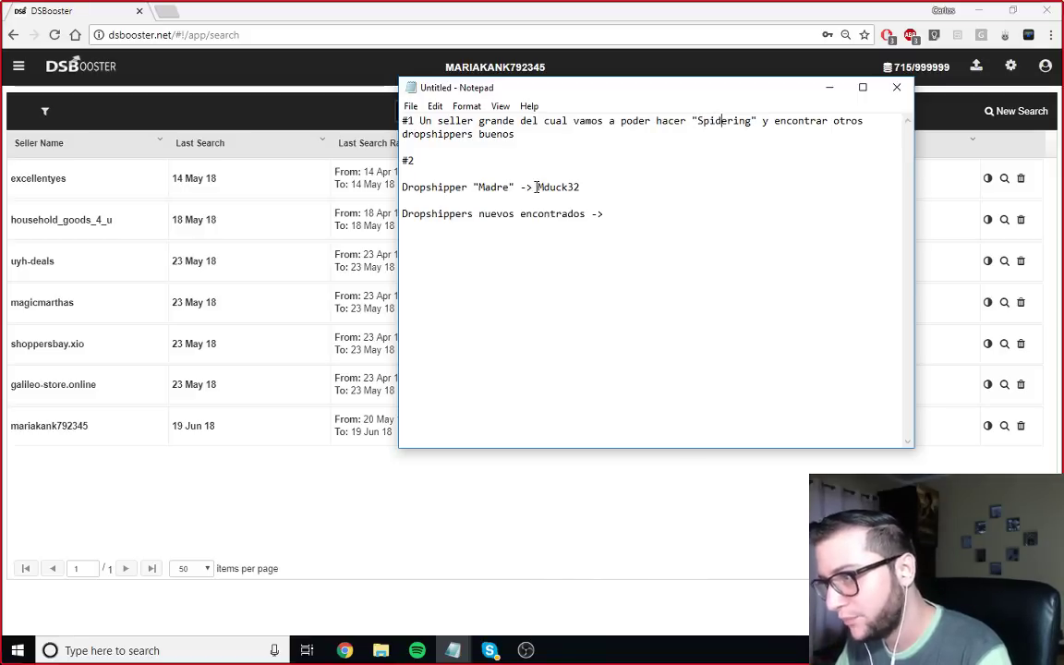
{"action": "left_click_drag", "start_coordinate": [535, 187], "coordinate": [576, 197]}
{"action": "left_click", "coordinate": [582, 188]}
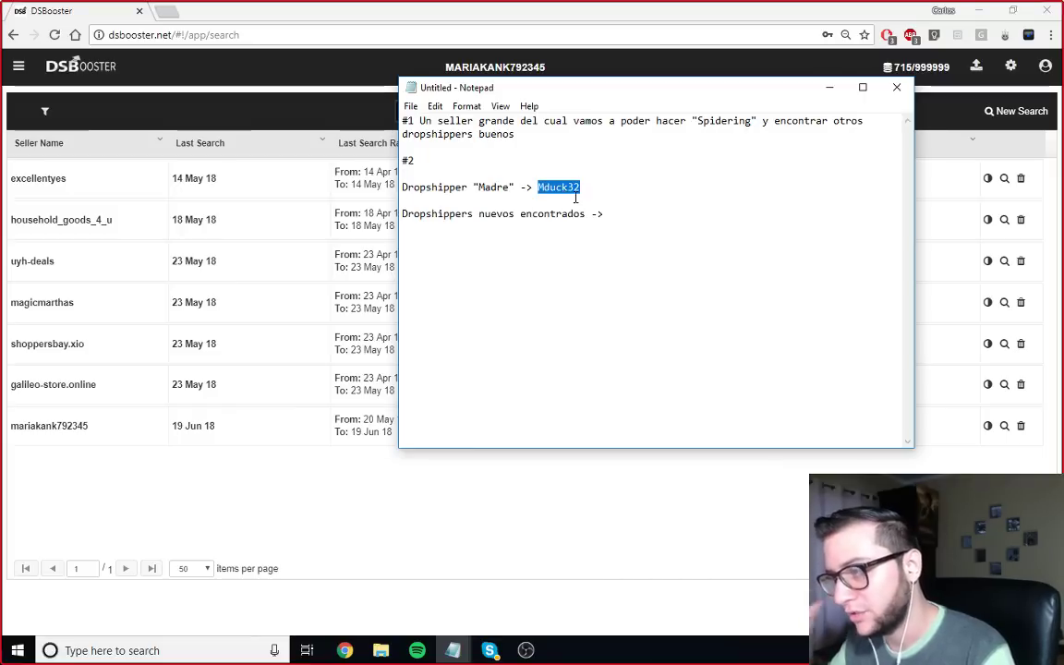
{"action": "left_click", "coordinate": [573, 190]}
{"action": "left_click_drag", "start_coordinate": [581, 181], "coordinate": [539, 181]}
{"action": "left_click", "coordinate": [539, 182]}
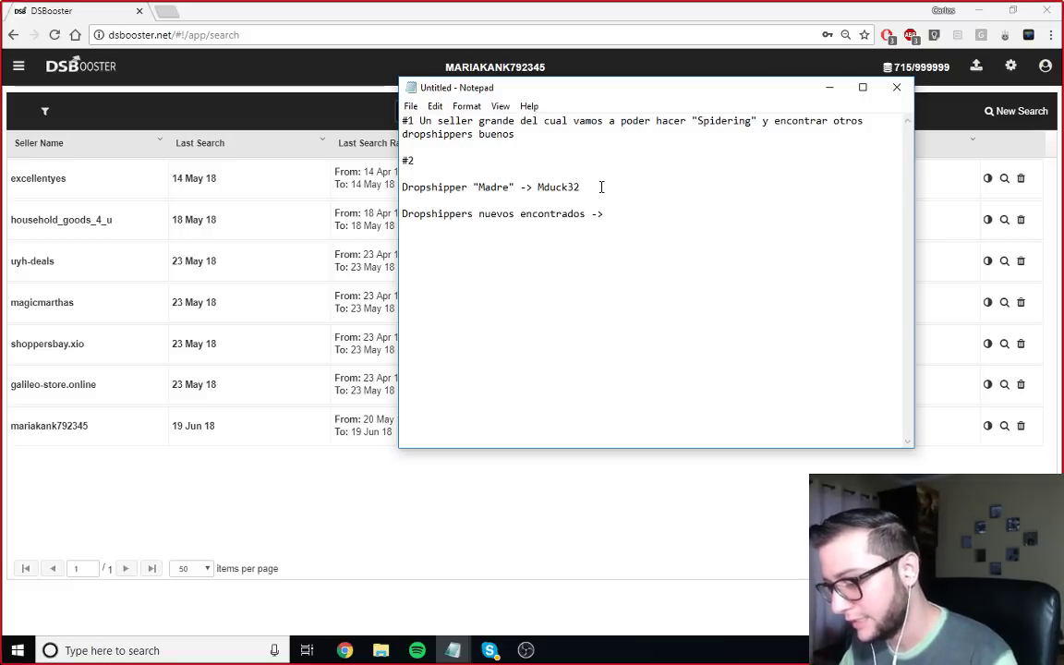
Step: Write the example "BBQ Pit" below the line for newly found dropshippers and remove it again
{"action": "key", "text": "Down"}
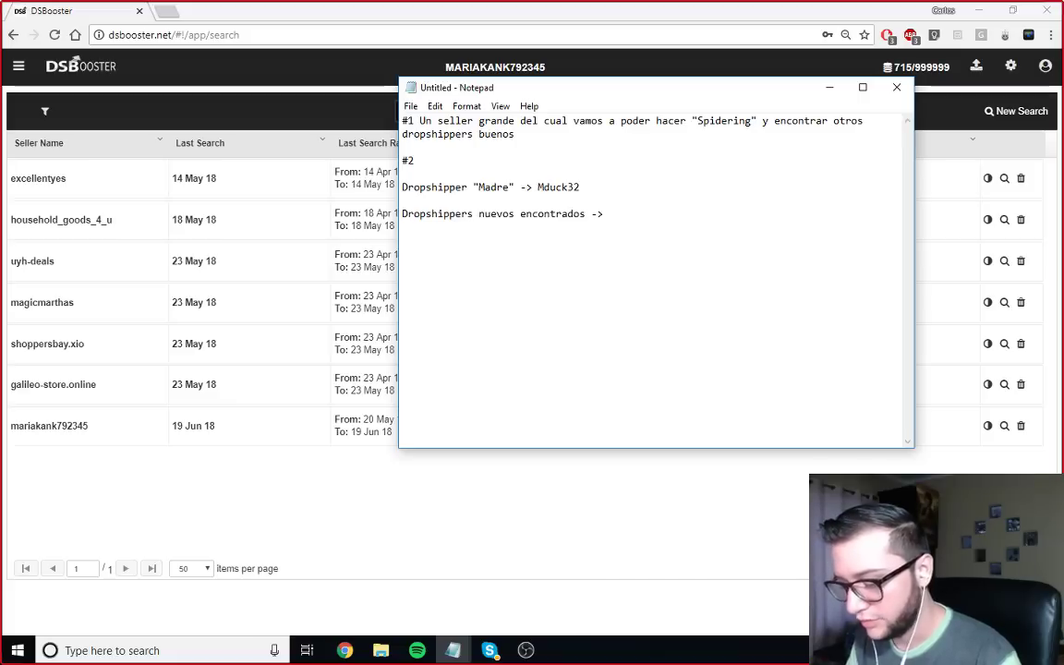
{"action": "type", "text": "BBQ Pit"}
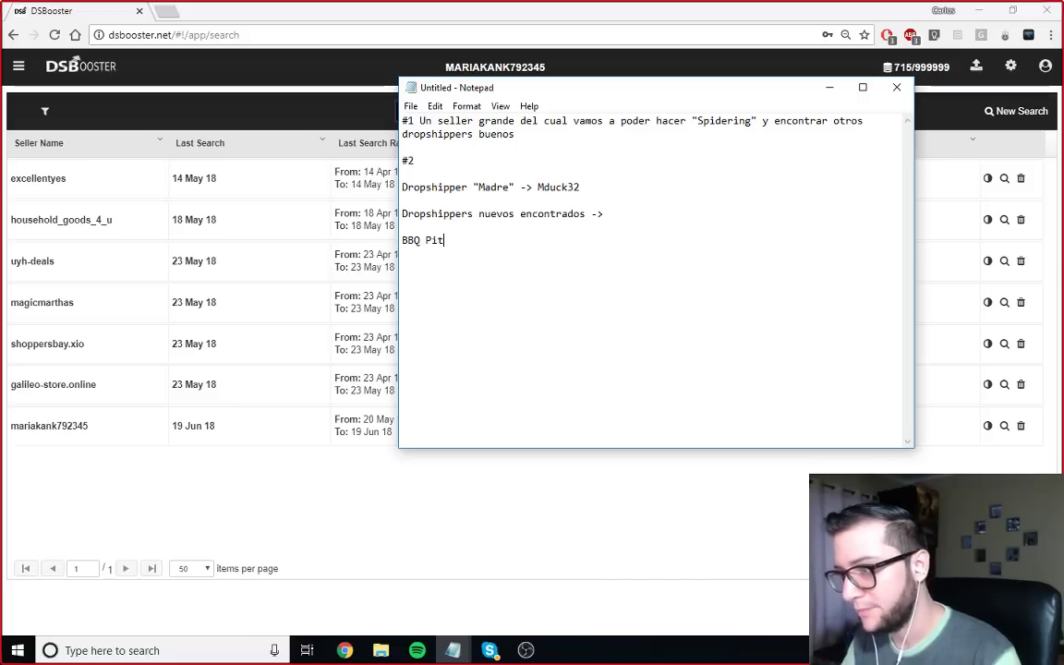
{"action": "left_click_drag", "start_coordinate": [402, 241], "coordinate": [449, 244]}
{"action": "left_click", "coordinate": [449, 245]}
{"action": "left_click", "coordinate": [403, 241]}
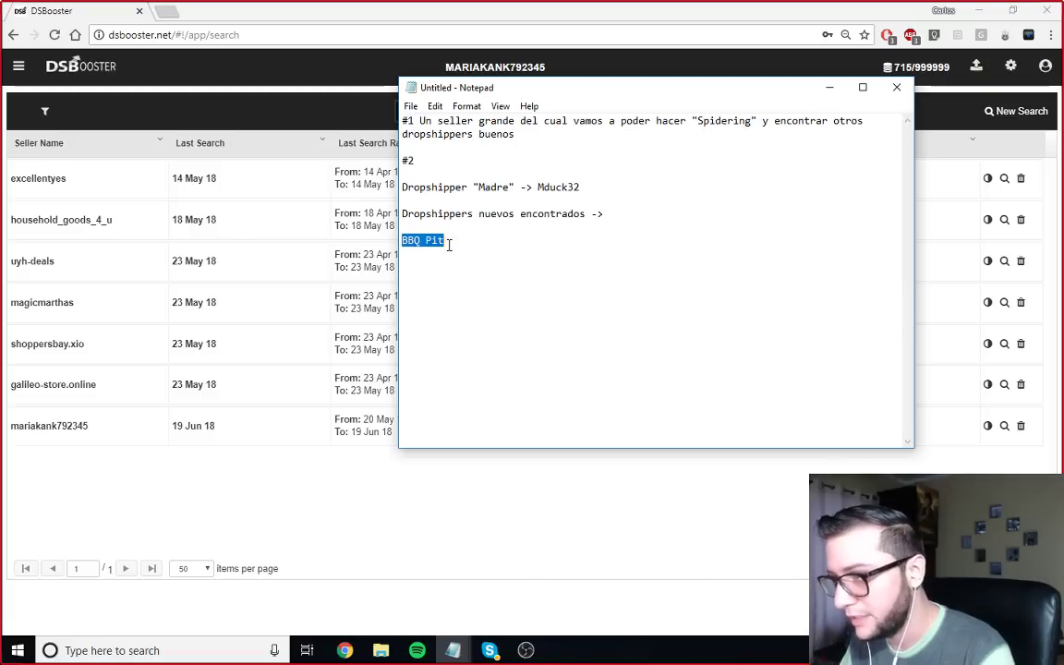
{"action": "key", "text": "ctrl+x"}
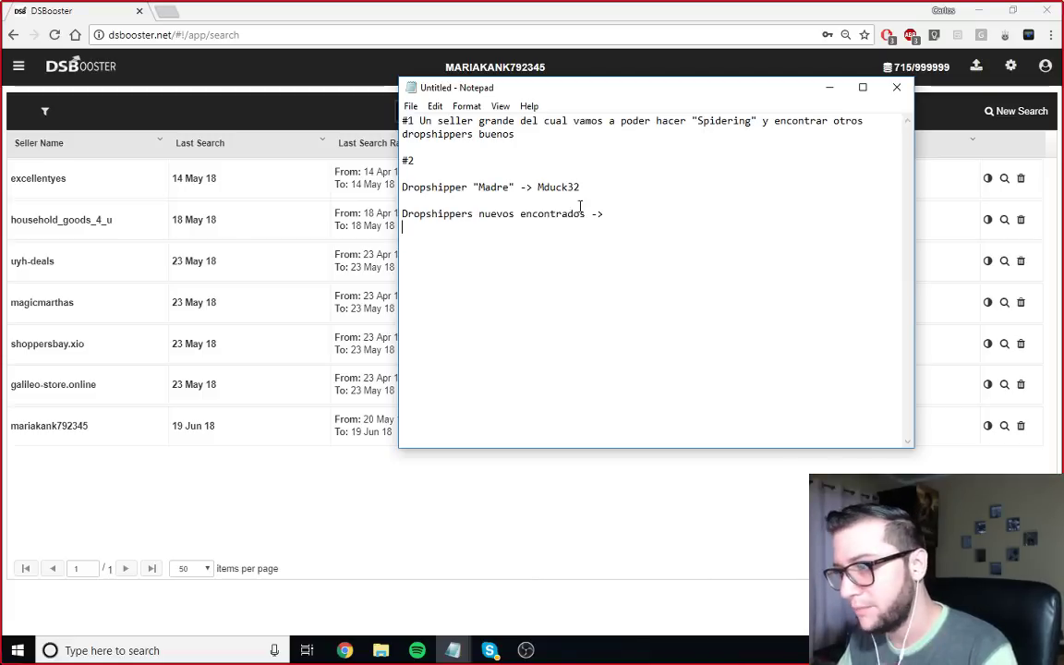
Step: Highlight the "Madre" dropshipper Mduck32 in the notes to review which seller to search
{"action": "mouse_move", "coordinate": [537, 184]}
{"action": "left_mouse_down"}
{"action": "mouse_move", "coordinate": [579, 187]}
{"action": "mouse_move", "coordinate": [542, 183]}
{"action": "left_mouse_up"}
{"action": "left_click", "coordinate": [579, 186]}
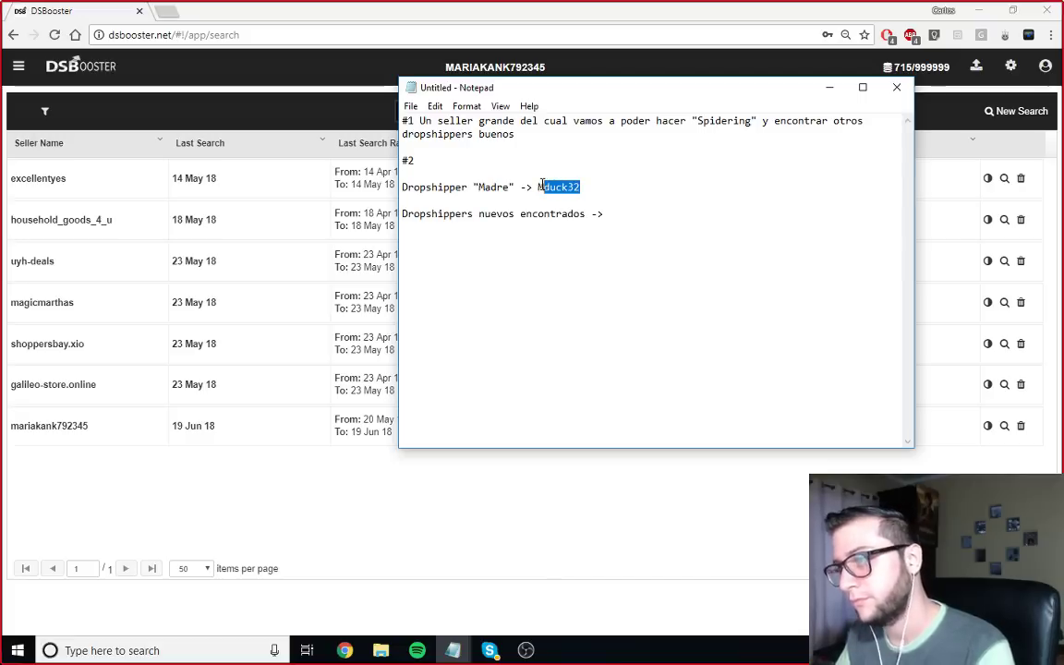
{"action": "left_click", "coordinate": [542, 184]}
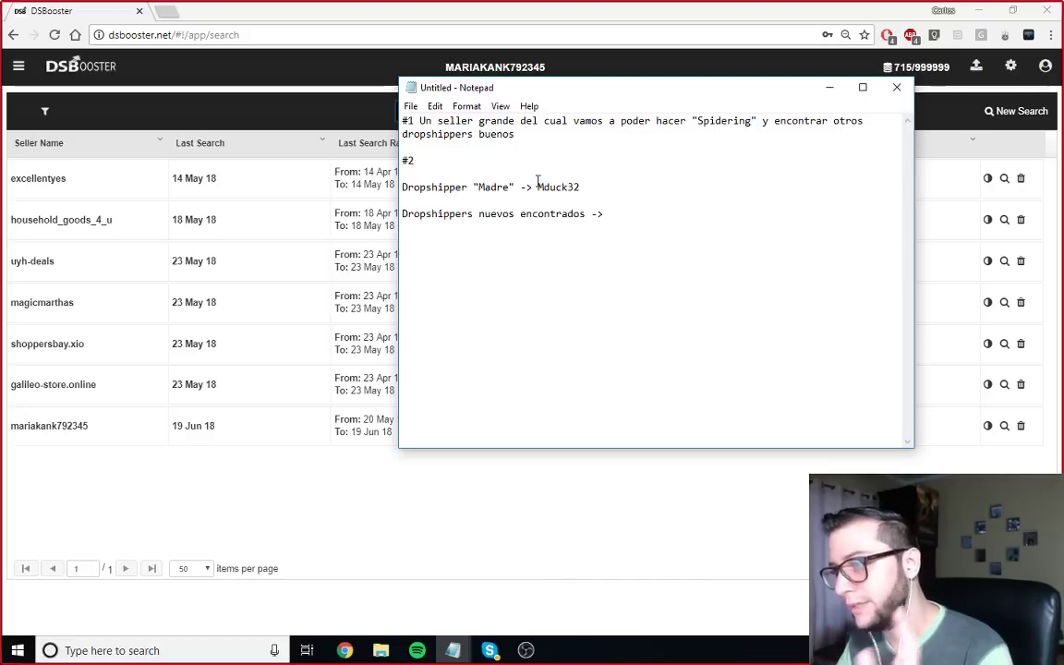
{"action": "mouse_move", "coordinate": [537, 183]}
{"action": "left_mouse_down"}
{"action": "mouse_move", "coordinate": [571, 188]}
{"action": "mouse_move", "coordinate": [538, 187]}
{"action": "left_mouse_up"}
{"action": "left_click", "coordinate": [590, 188]}
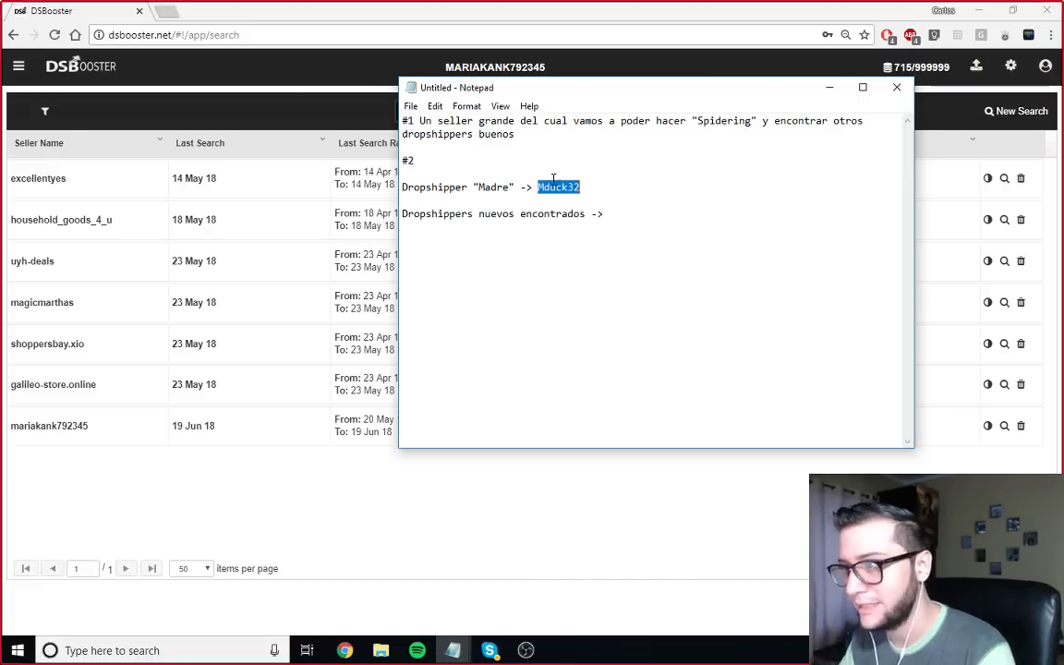
{"action": "left_click_drag", "start_coordinate": [537, 186], "coordinate": [576, 196]}
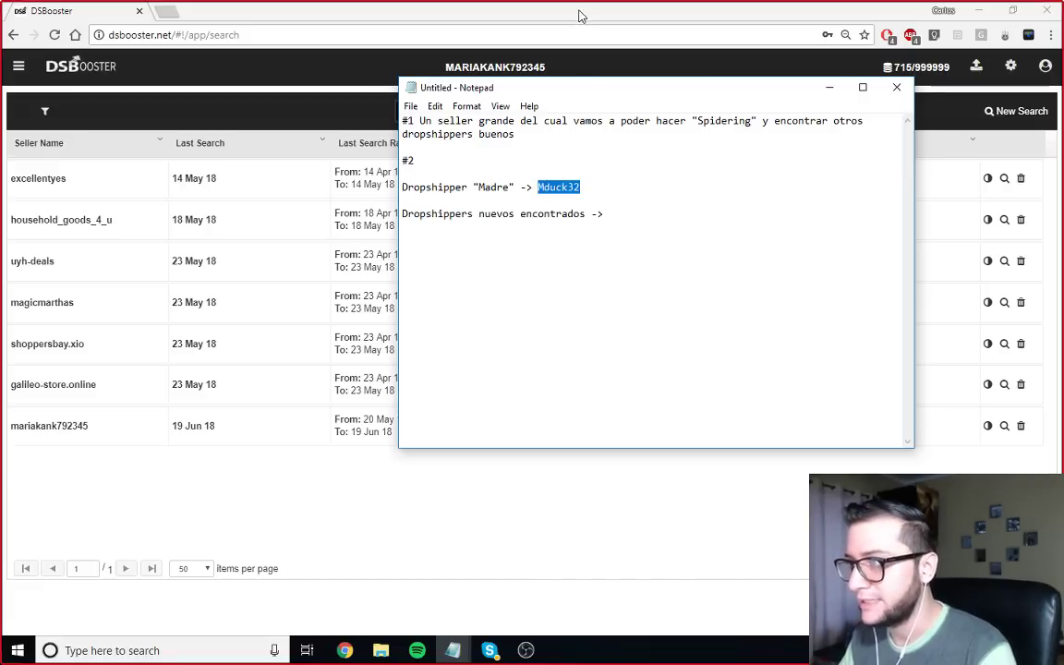
{"action": "left_click", "coordinate": [524, 23]}
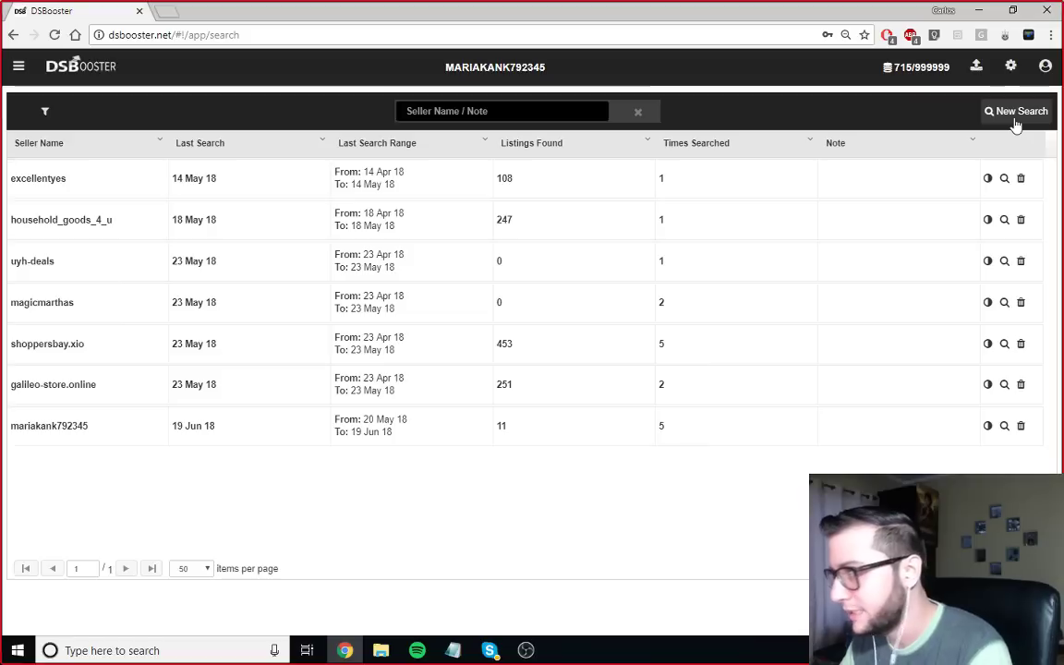
{"action": "left_click", "coordinate": [1015, 120]}
{"action": "left_click", "coordinate": [462, 308]}
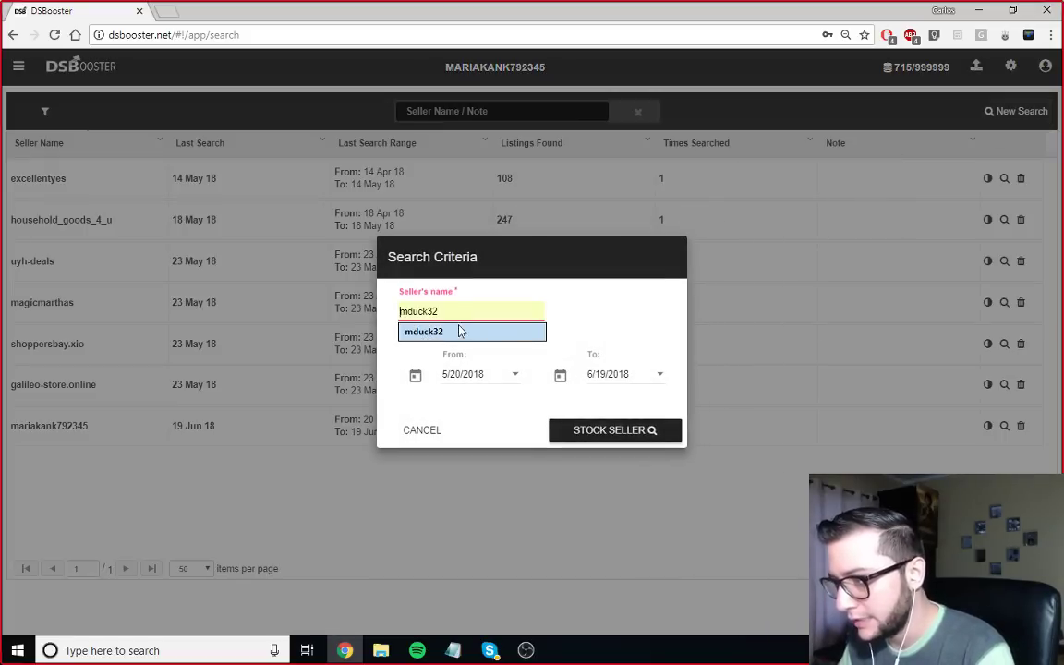
{"action": "left_click", "coordinate": [420, 332]}
{"action": "left_click", "coordinate": [457, 314]}
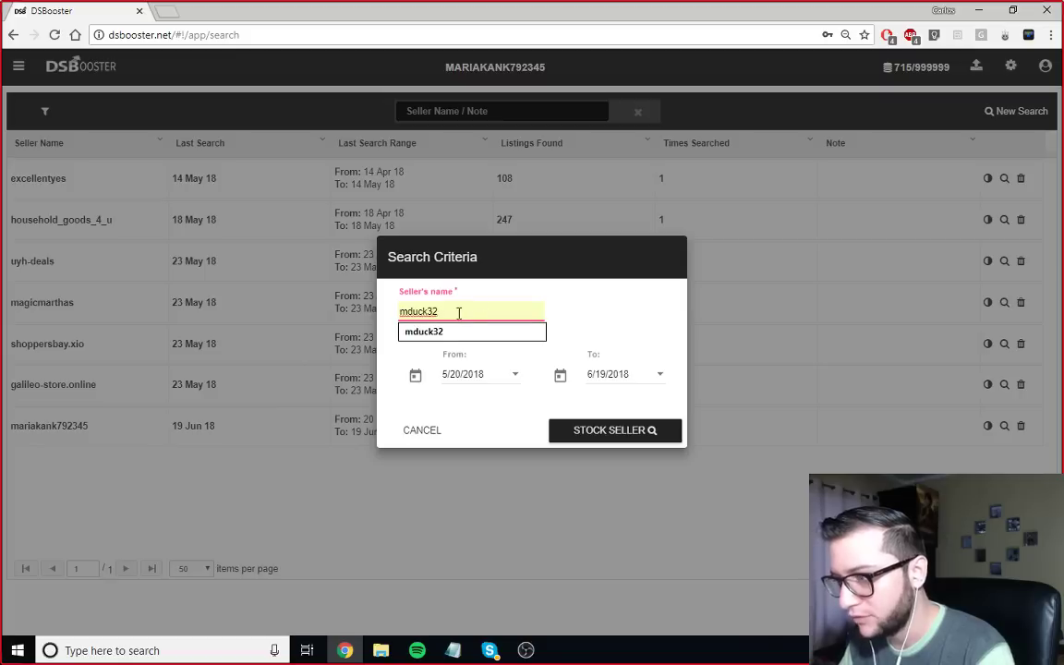
{"action": "left_click", "coordinate": [514, 271]}
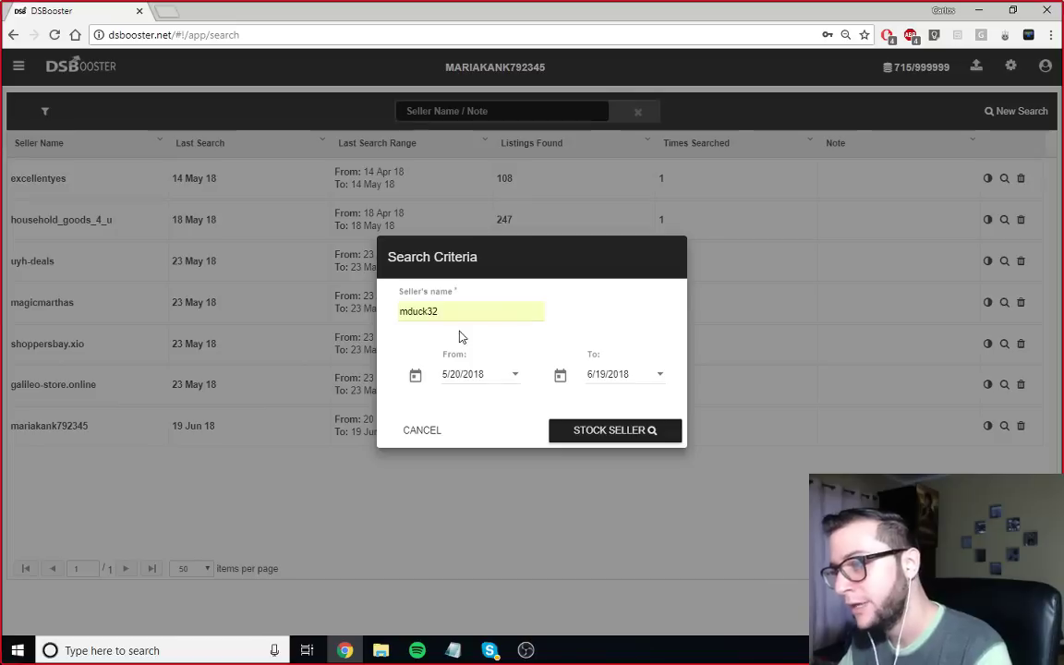
Step: Check the start and end date calendars of the search, selecting 5/20/2018 as the start date
{"action": "left_click", "coordinate": [514, 379]}
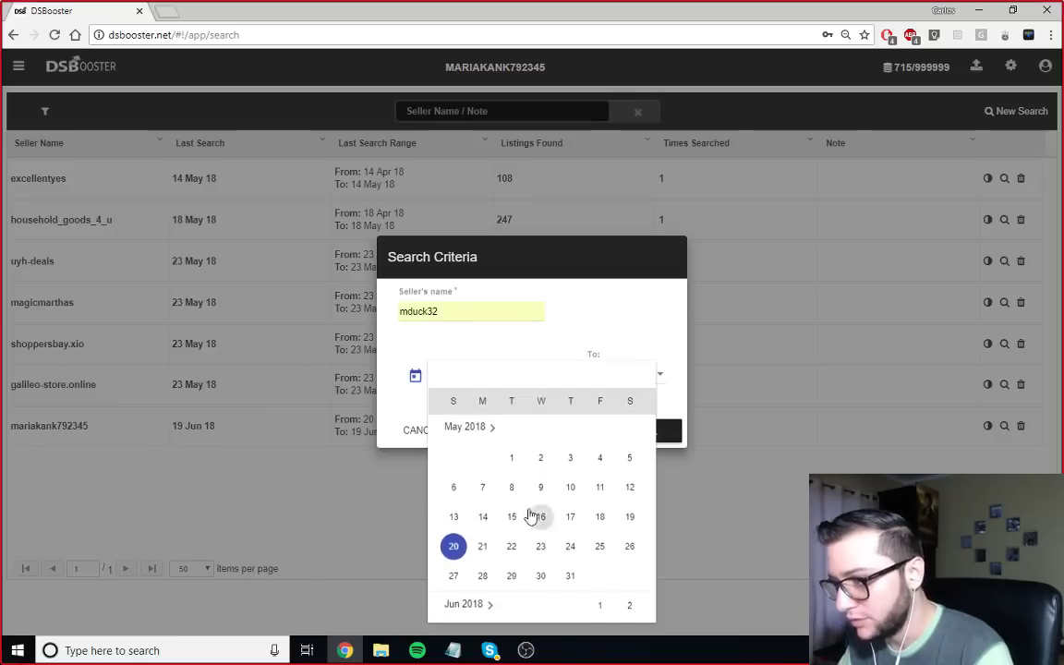
{"action": "left_click", "coordinate": [453, 551]}
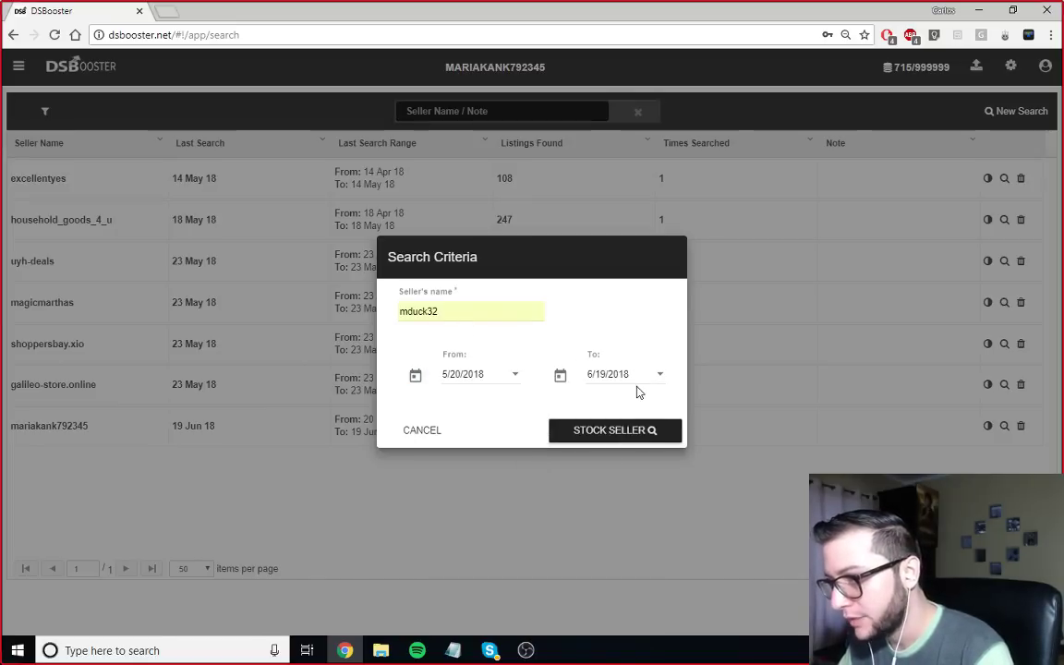
{"action": "left_click", "coordinate": [637, 376]}
{"action": "left_click", "coordinate": [663, 381]}
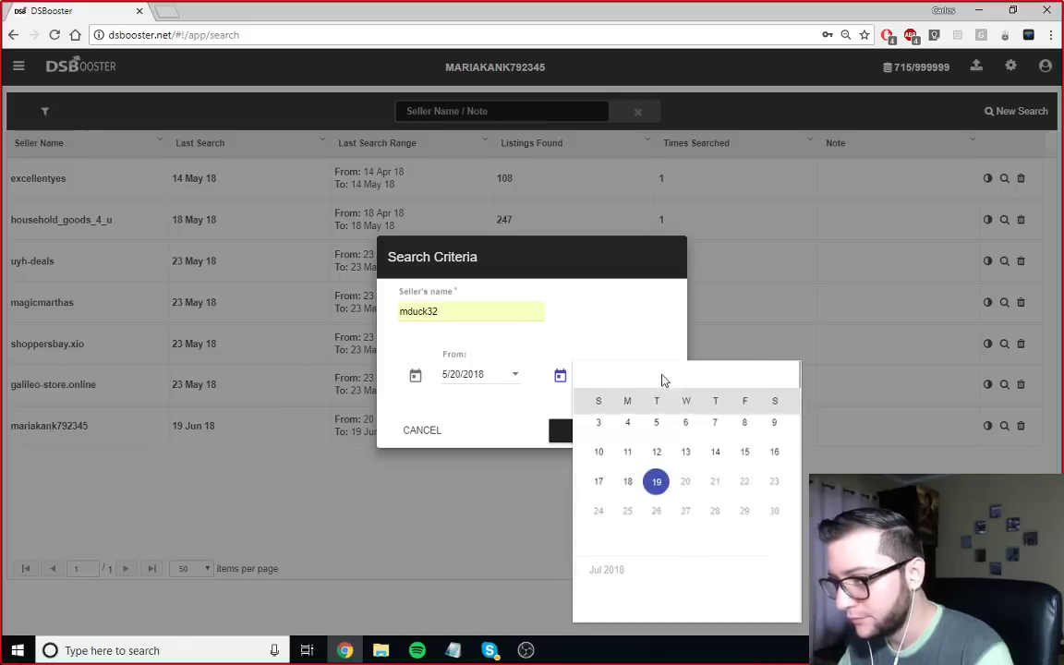
{"action": "left_click", "coordinate": [556, 416]}
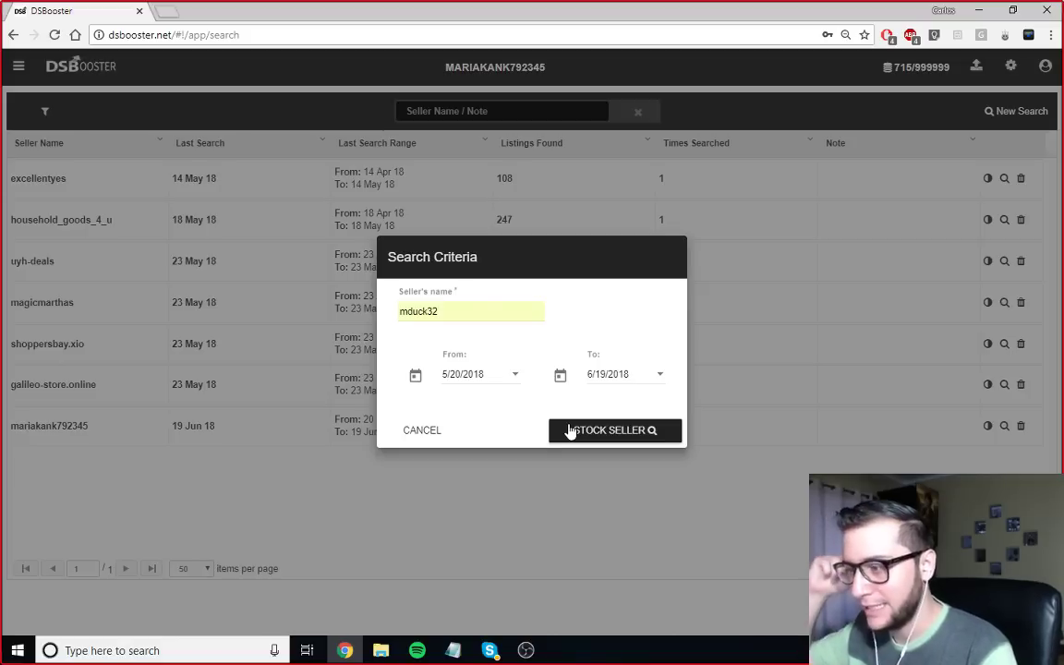
Step: Set the search's start date to 6/12/2018
{"action": "left_click", "coordinate": [515, 377]}
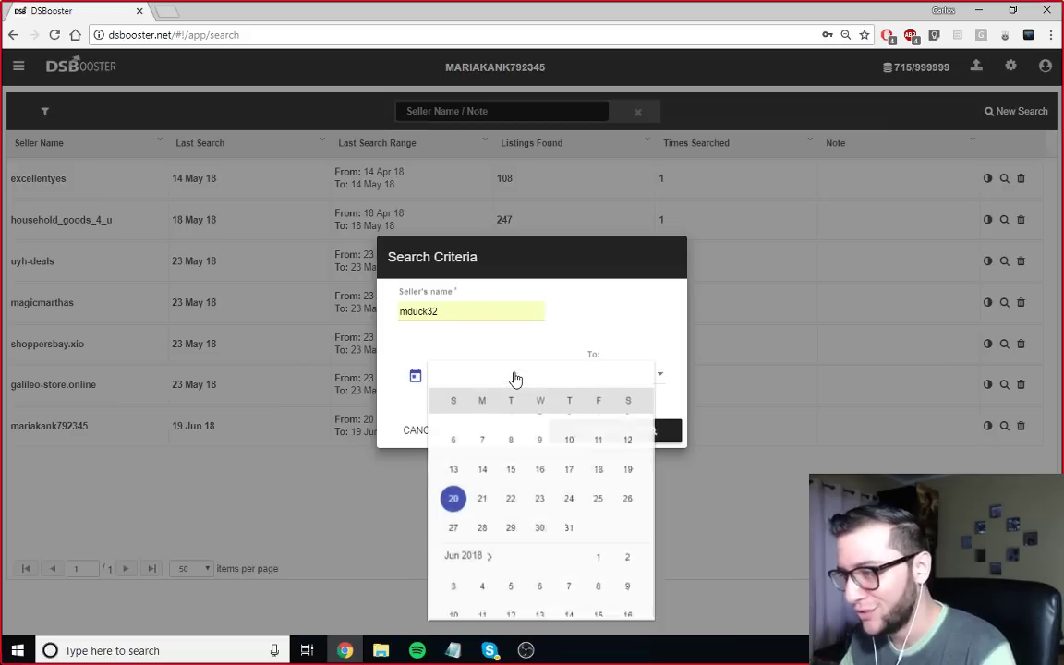
{"action": "scroll", "coordinate": [523, 515], "scroll_direction": "down", "scroll_amount": 2}
{"action": "scroll", "coordinate": [523, 511], "scroll_direction": "down", "scroll_amount": 1}
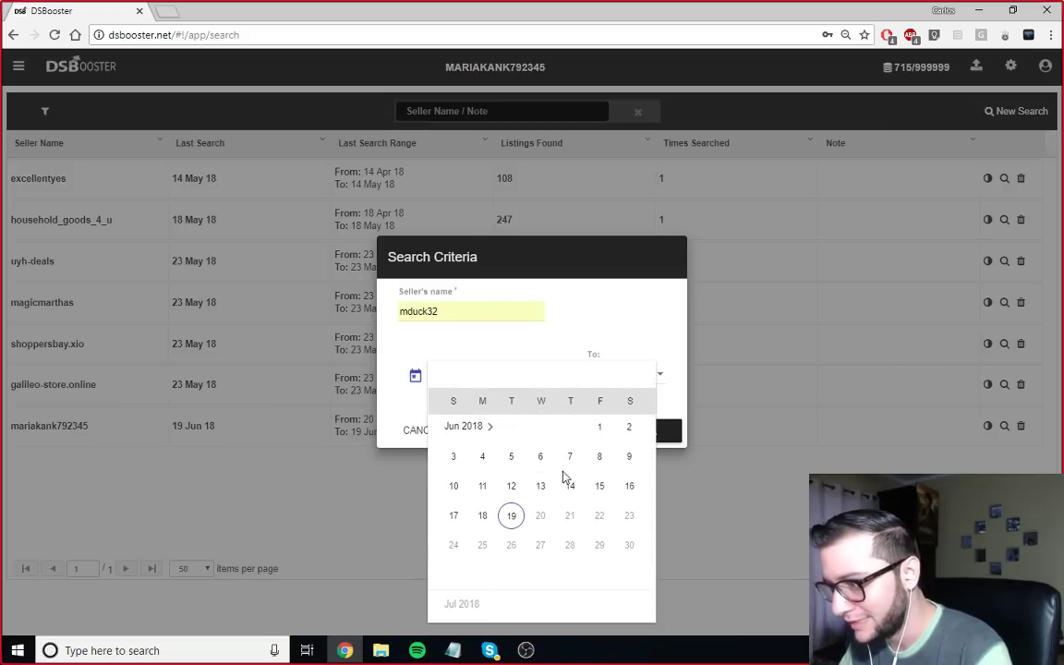
{"action": "left_click", "coordinate": [510, 486]}
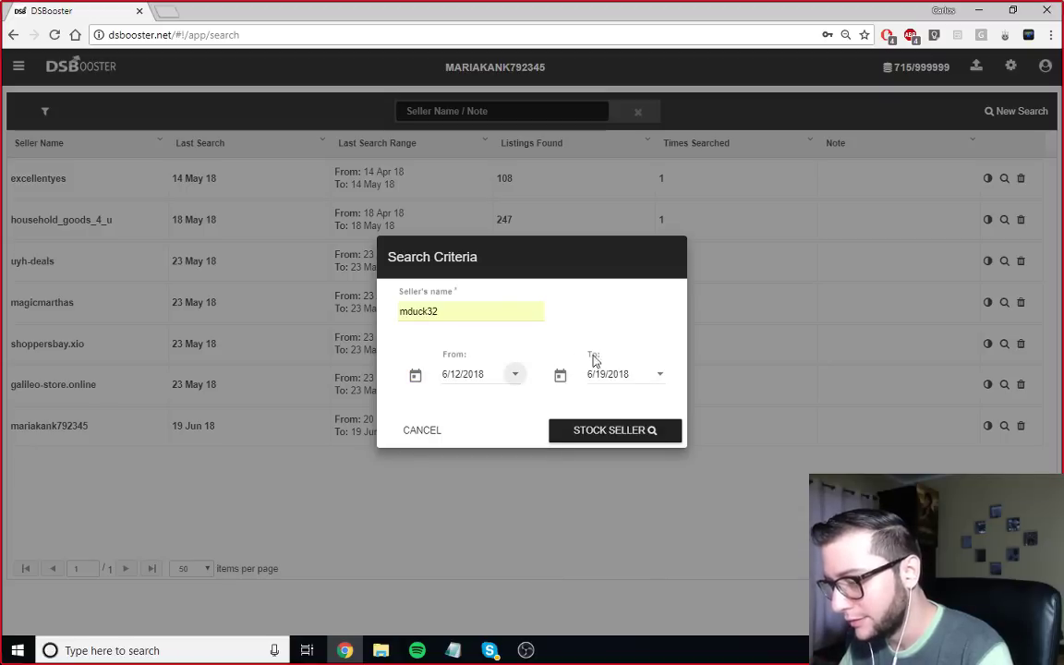
Step: Set the search's start date to 5/20/2018 and run the stock search for the seller
{"action": "left_click", "coordinate": [515, 374]}
{"action": "scroll", "coordinate": [512, 501], "scroll_direction": "up", "scroll_amount": 5}
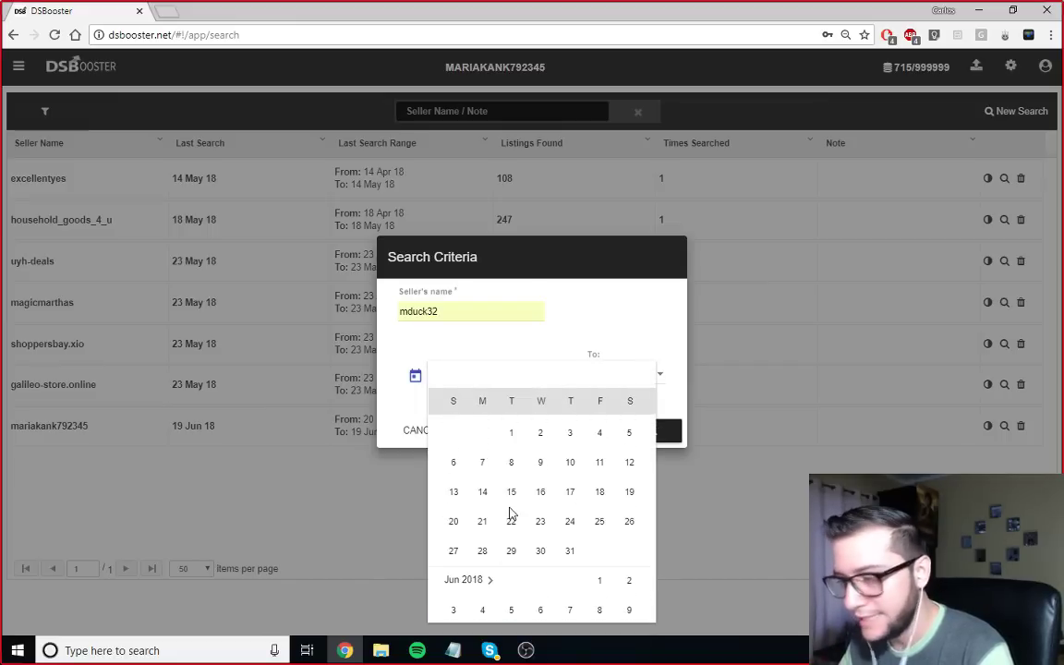
{"action": "left_click", "coordinate": [455, 524]}
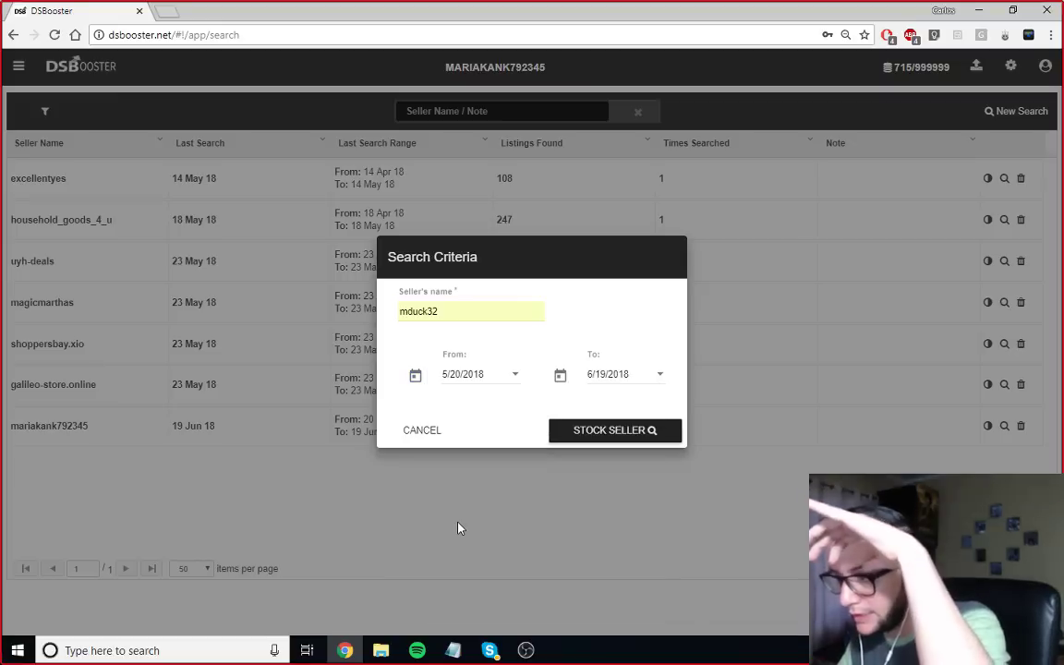
{"action": "left_click", "coordinate": [571, 438]}
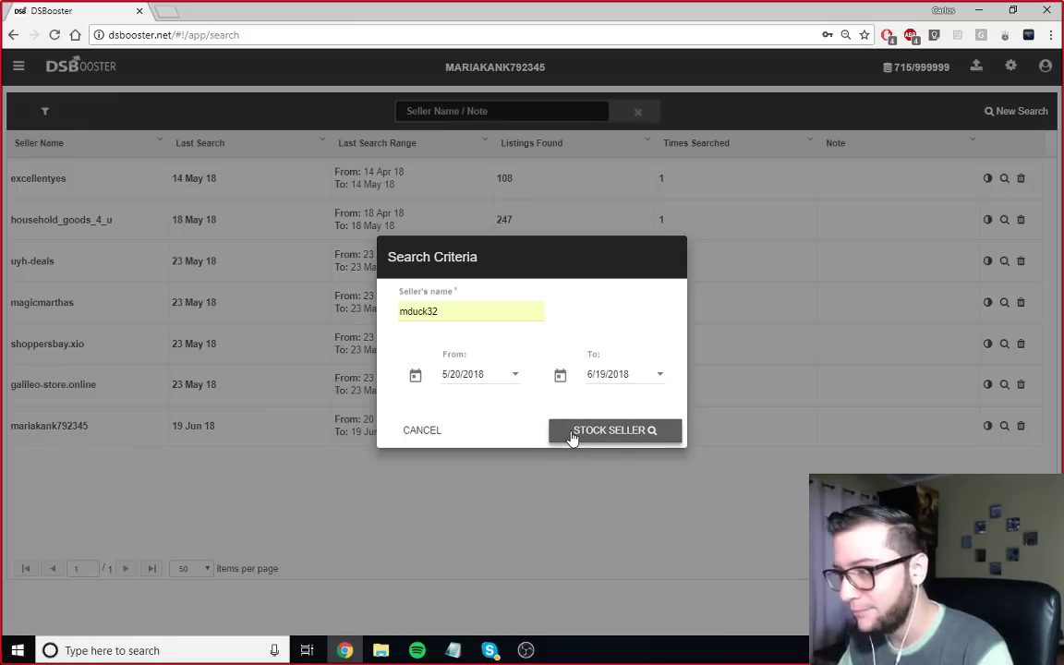
{"action": "left_click", "coordinate": [570, 438]}
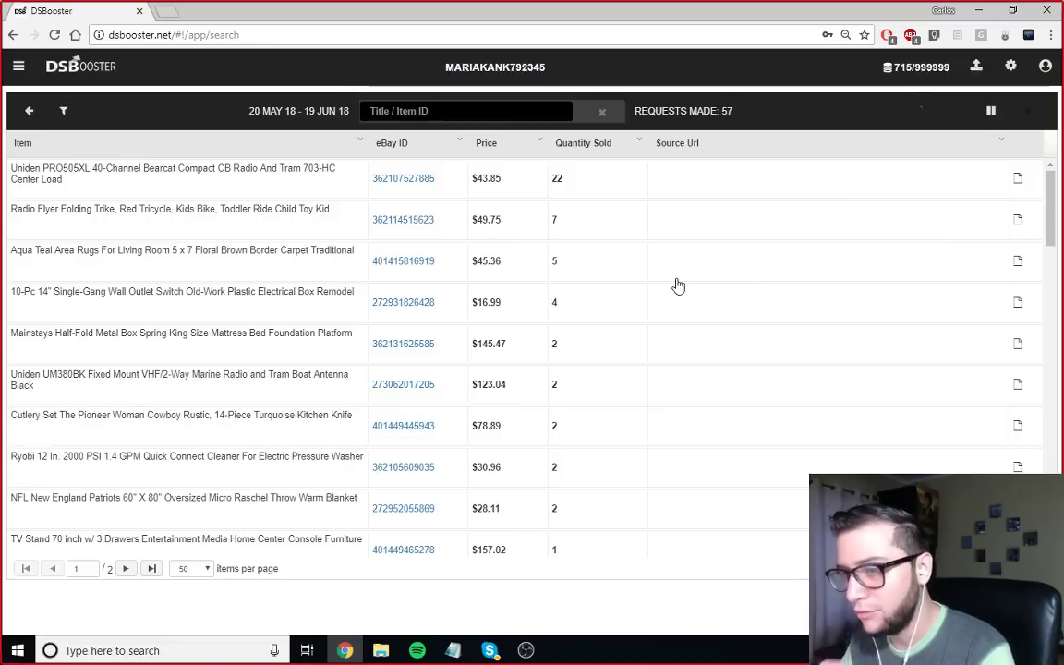
Step: Open the eBay listing of the Uniden PRO505XL radio from the results and examine the seller's feedback score
{"action": "middle_click", "coordinate": [418, 184]}
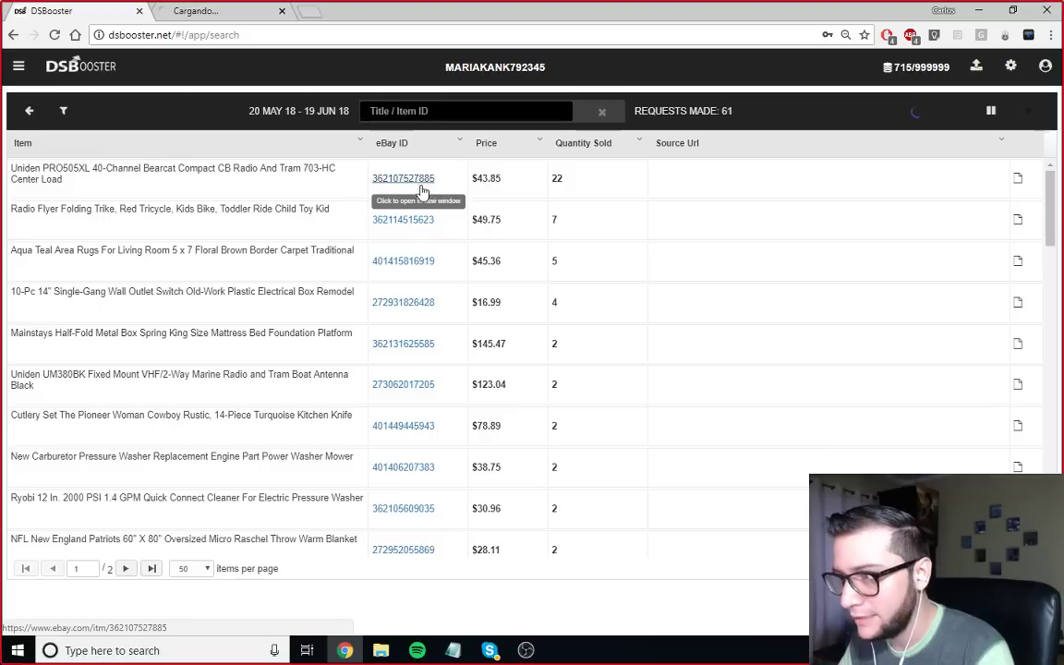
{"action": "left_click", "coordinate": [198, 11]}
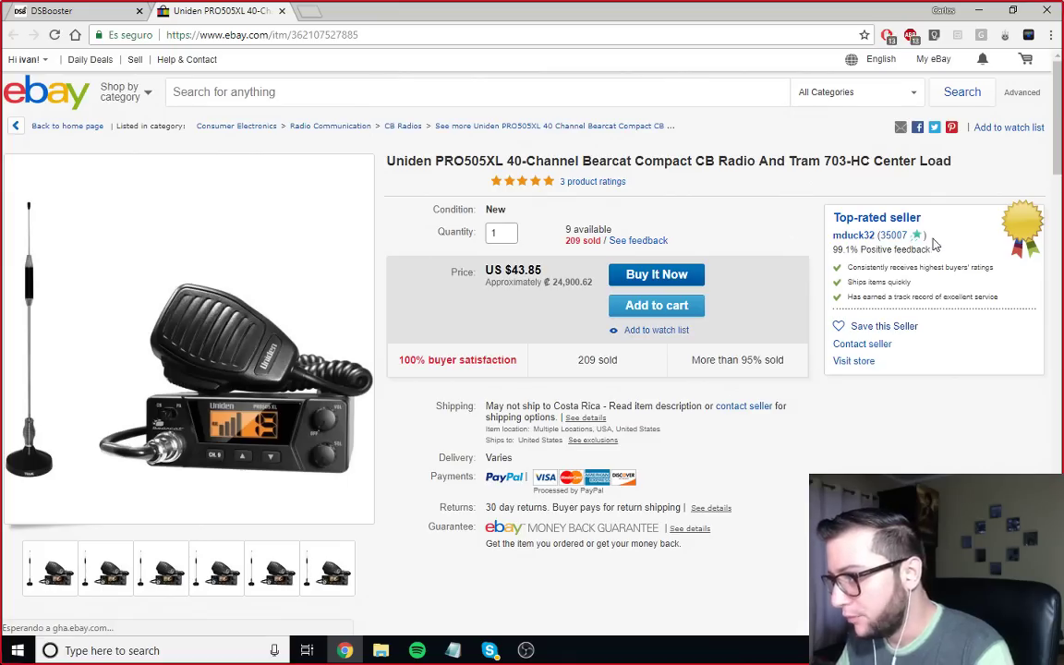
{"action": "left_click_drag", "start_coordinate": [927, 238], "coordinate": [880, 236]}
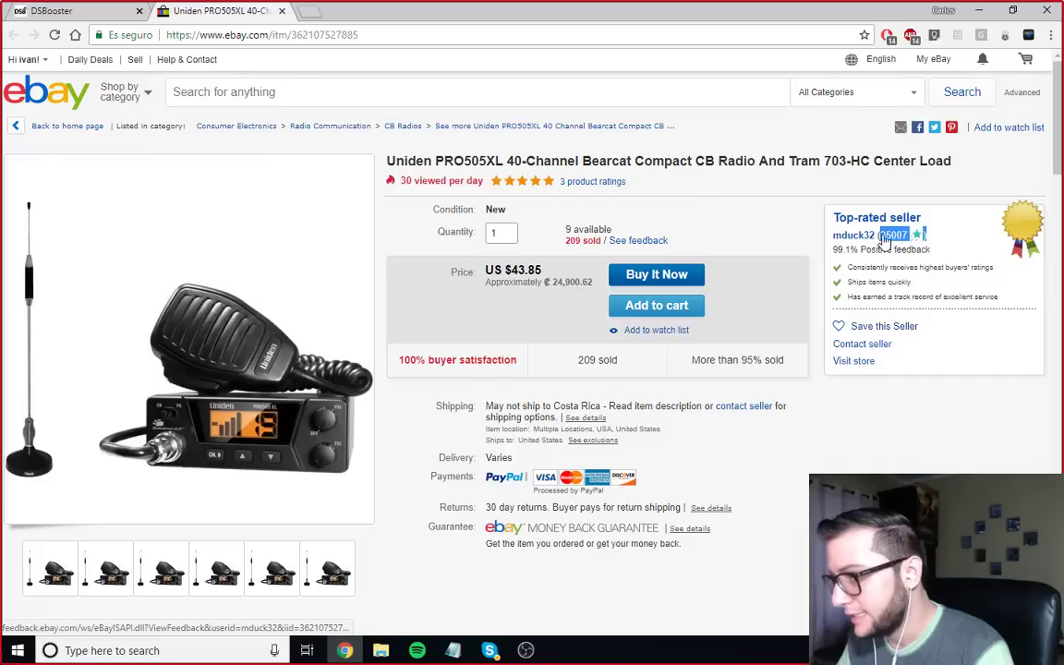
{"action": "left_click", "coordinate": [942, 242]}
{"action": "left_click_drag", "start_coordinate": [938, 239], "coordinate": [887, 235]}
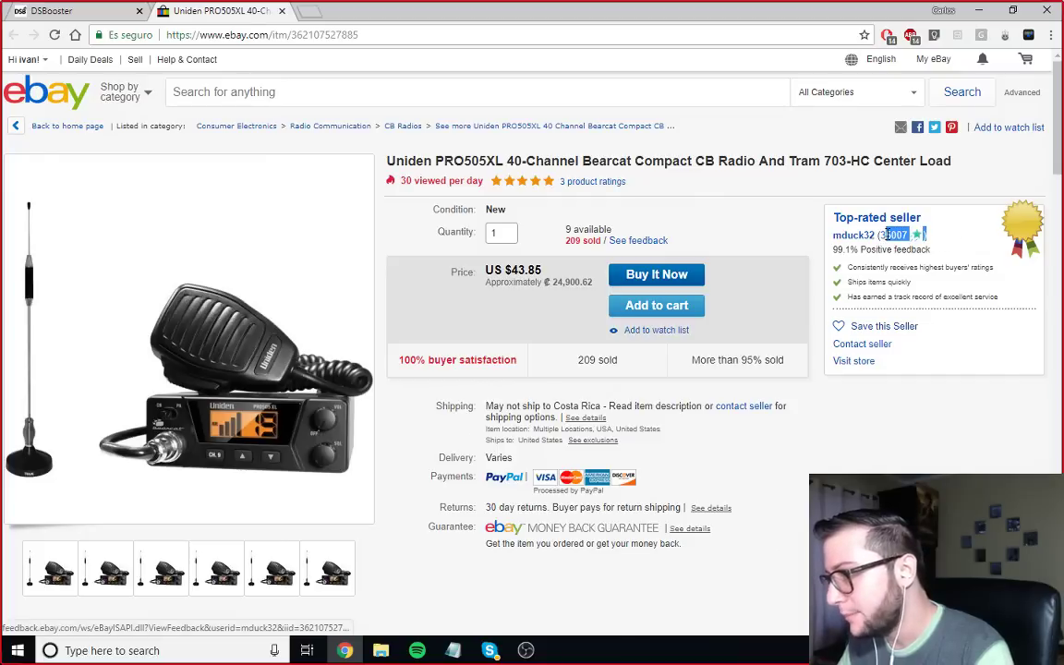
{"action": "left_click", "coordinate": [954, 240]}
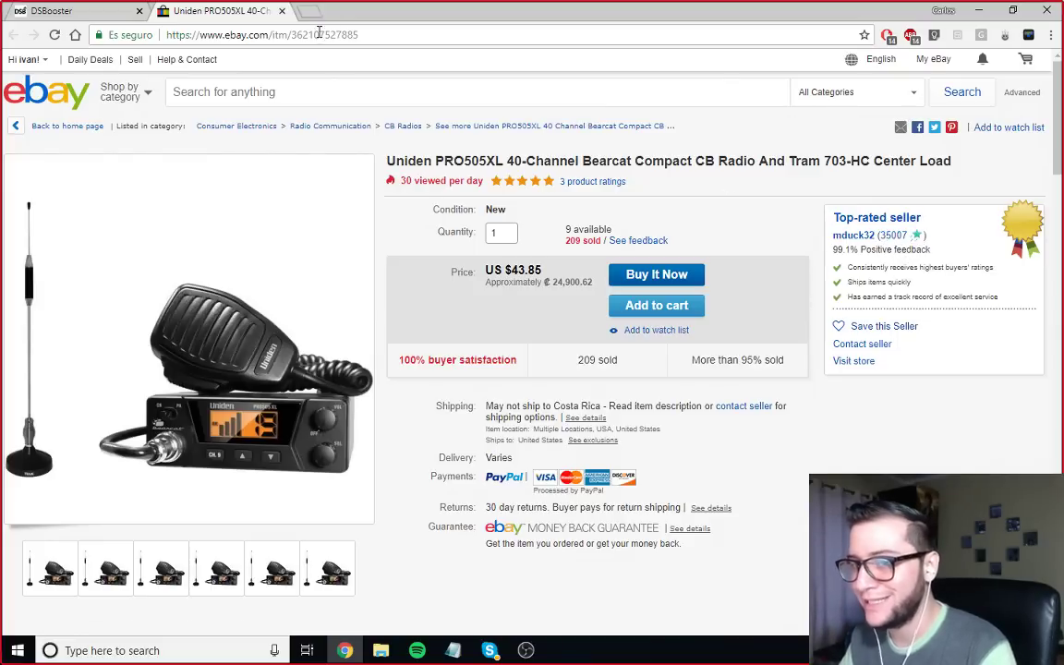
Step: Switch back to DSBooster, pause the data retrieval and review the quantities sold in the results
{"action": "left_click", "coordinate": [103, 18]}
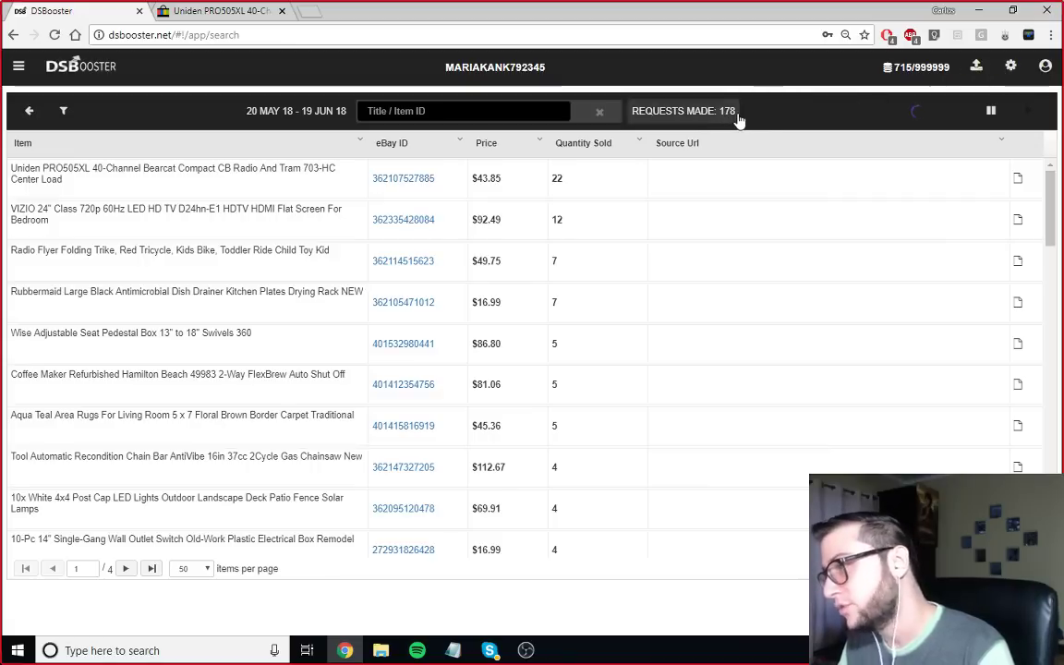
{"action": "left_click", "coordinate": [989, 111]}
{"action": "scroll", "coordinate": [665, 277], "scroll_direction": "down", "scroll_amount": 1}
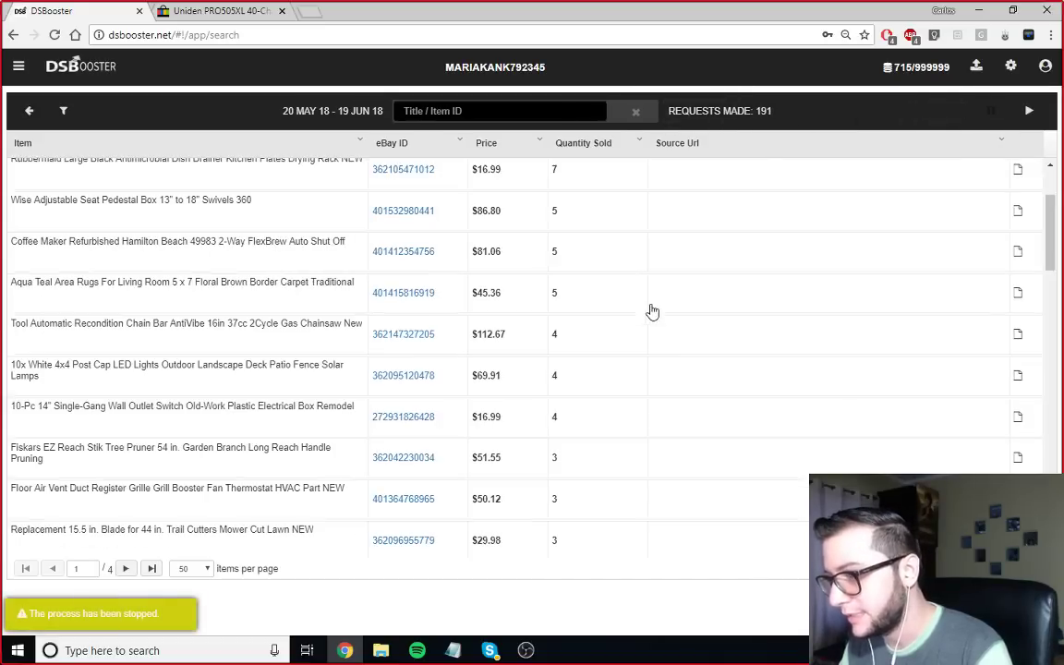
{"action": "scroll", "coordinate": [552, 441], "scroll_direction": "down", "scroll_amount": 1}
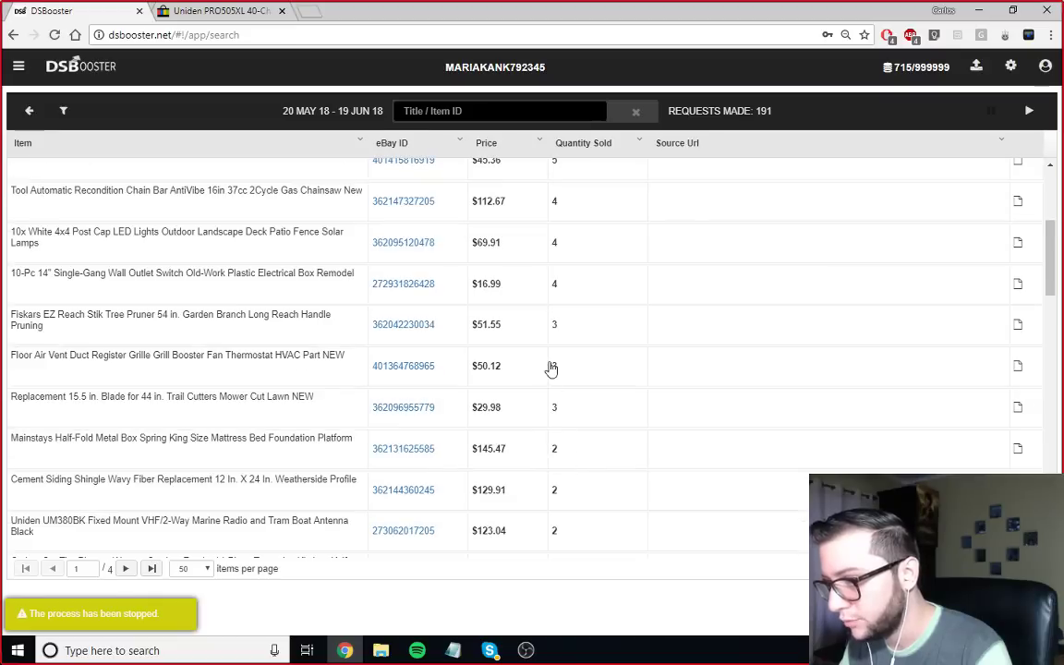
{"action": "scroll", "coordinate": [560, 356], "scroll_direction": "up", "scroll_amount": 2}
{"action": "scroll", "coordinate": [554, 351], "scroll_direction": "up", "scroll_amount": 1}
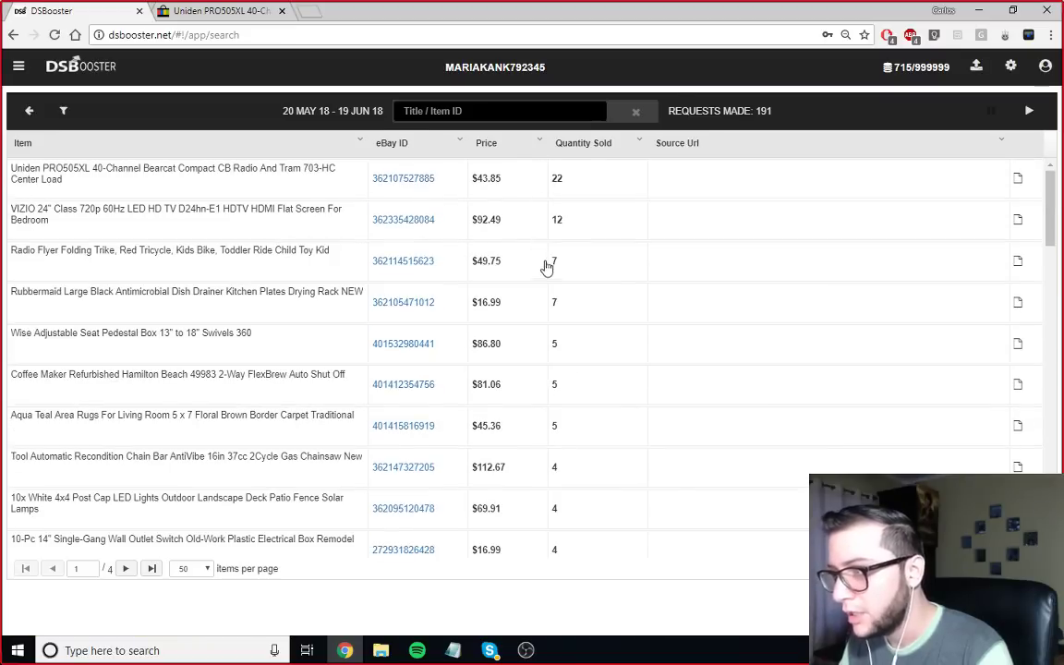
Step: Resume retrieving the seller's sold items and close the eBay listing of the Uniden radio
{"action": "left_click", "coordinate": [1027, 111]}
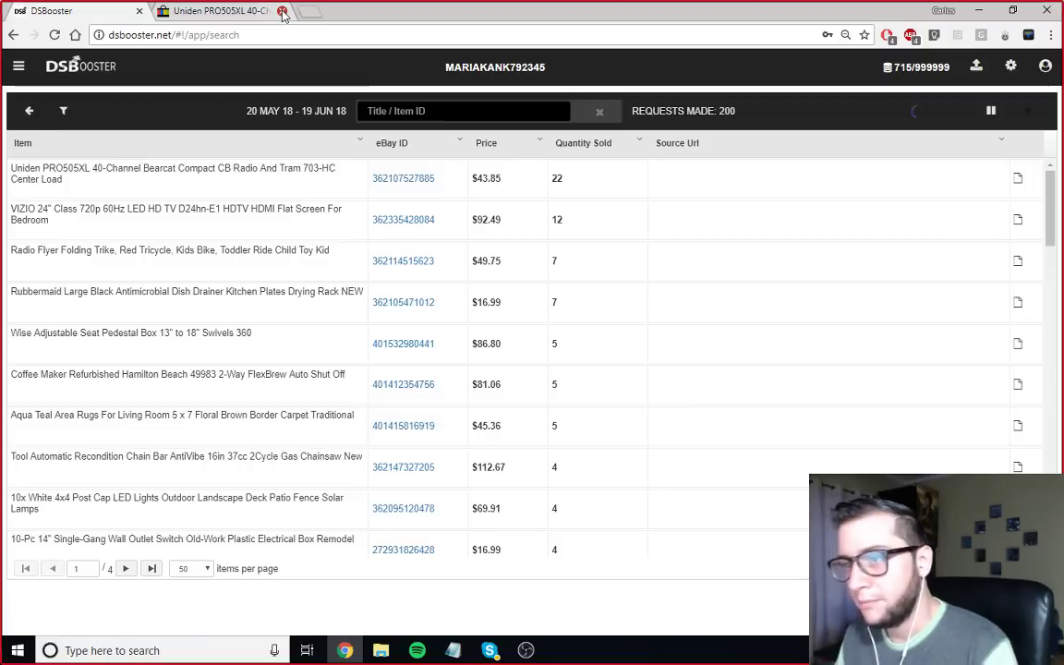
{"action": "left_click", "coordinate": [283, 12]}
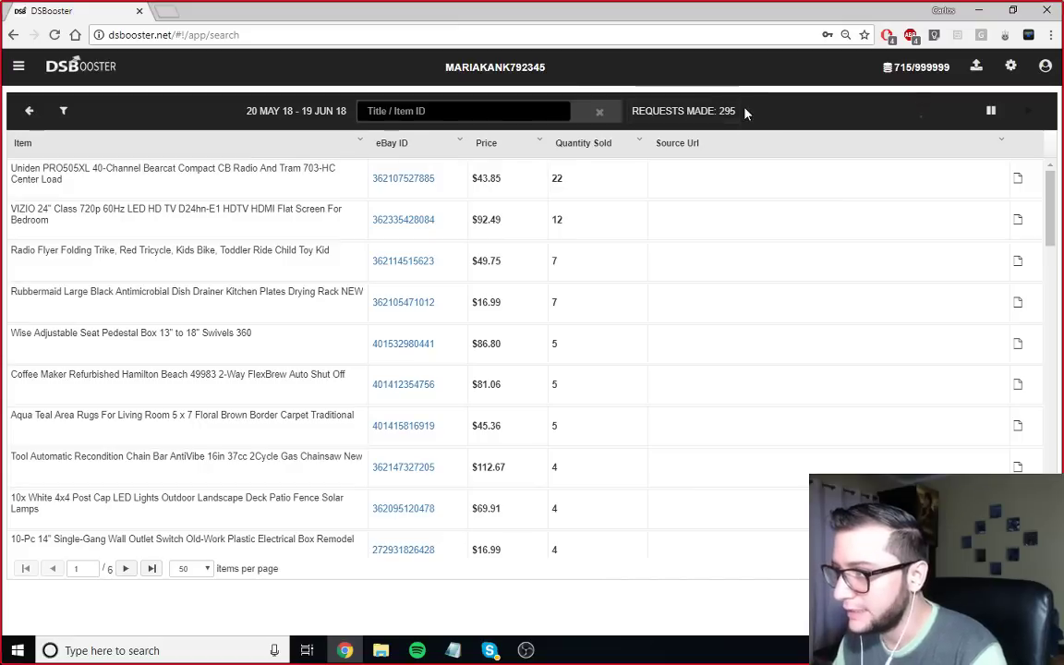
Step: Look through the retrieved items on the first results page, comparing their titles, prices and quantities sold
{"action": "scroll", "coordinate": [636, 256], "scroll_direction": "down", "scroll_amount": 1}
{"action": "scroll", "coordinate": [618, 305], "scroll_direction": "down", "scroll_amount": 5}
{"action": "scroll", "coordinate": [598, 360], "scroll_direction": "up", "scroll_amount": 7}
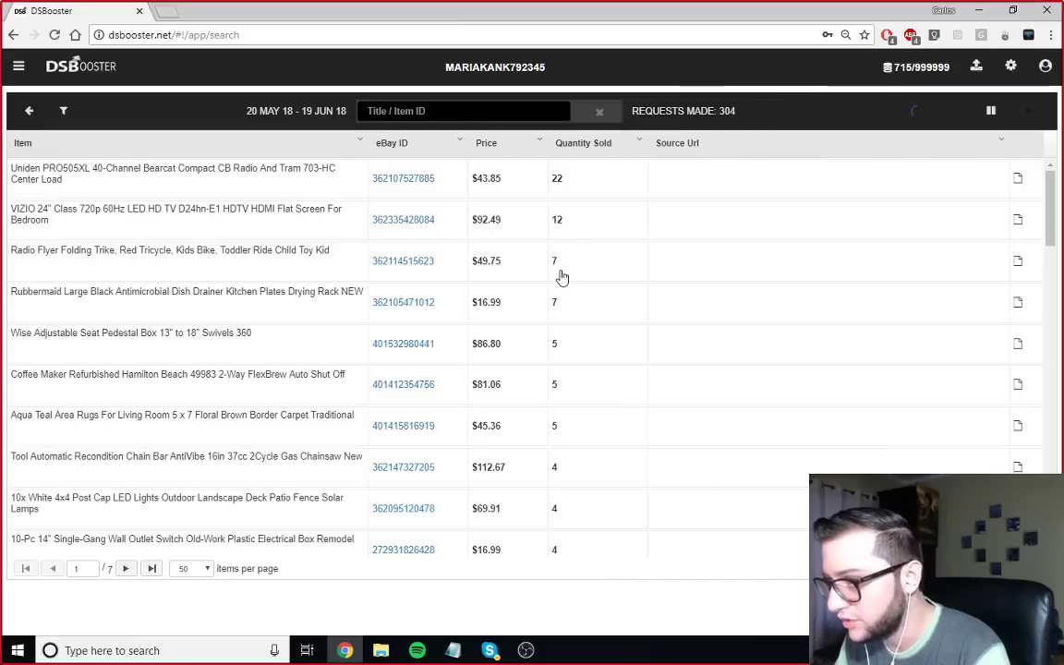
{"action": "double_click", "coordinate": [548, 549]}
{"action": "scroll", "coordinate": [543, 442], "scroll_direction": "down", "scroll_amount": 4}
{"action": "key", "text": "Down"}
{"action": "key", "text": "Down"}
{"action": "key", "text": "Down"}
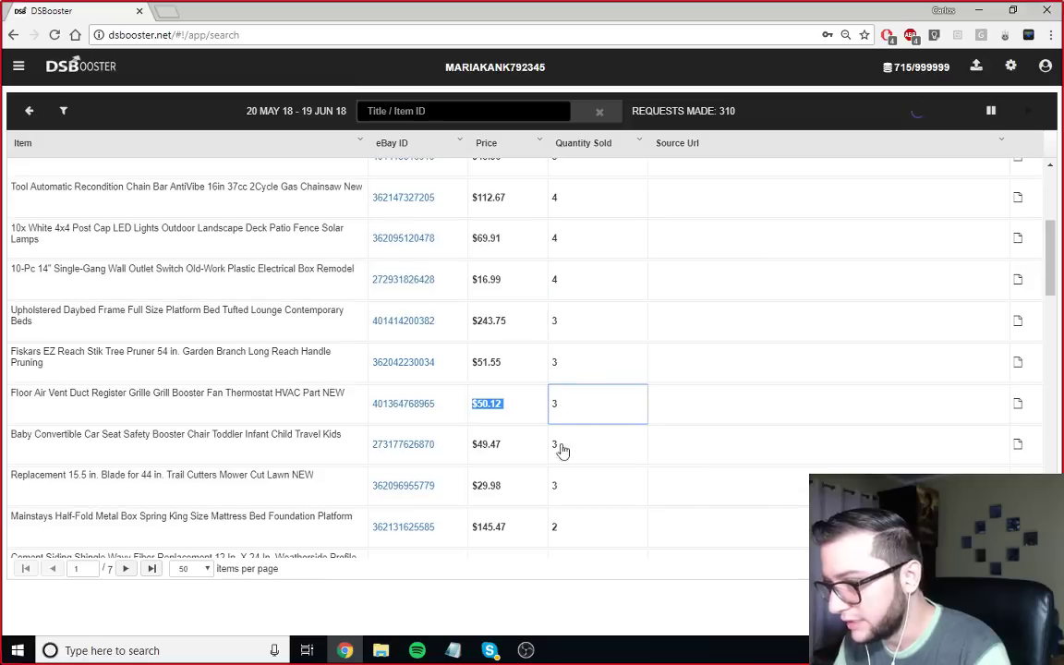
{"action": "left_click", "coordinate": [566, 498]}
{"action": "scroll", "coordinate": [568, 480], "scroll_direction": "up", "scroll_amount": 4}
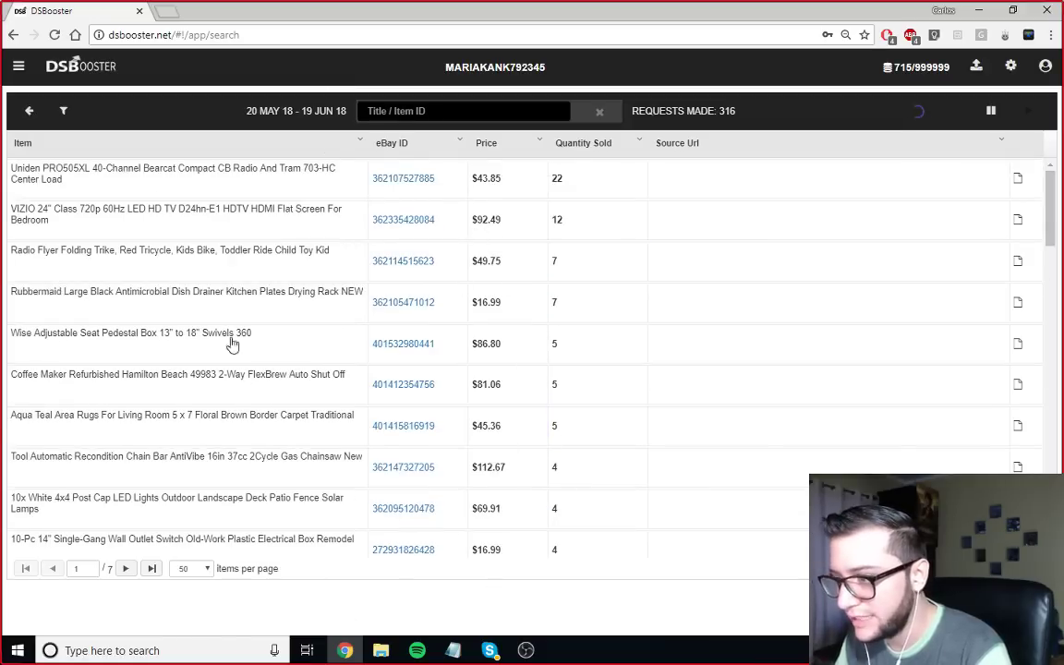
{"action": "scroll", "coordinate": [321, 369], "scroll_direction": "down", "scroll_amount": 2}
{"action": "scroll", "coordinate": [332, 388], "scroll_direction": "down", "scroll_amount": 1}
{"action": "scroll", "coordinate": [340, 406], "scroll_direction": "up", "scroll_amount": 3}
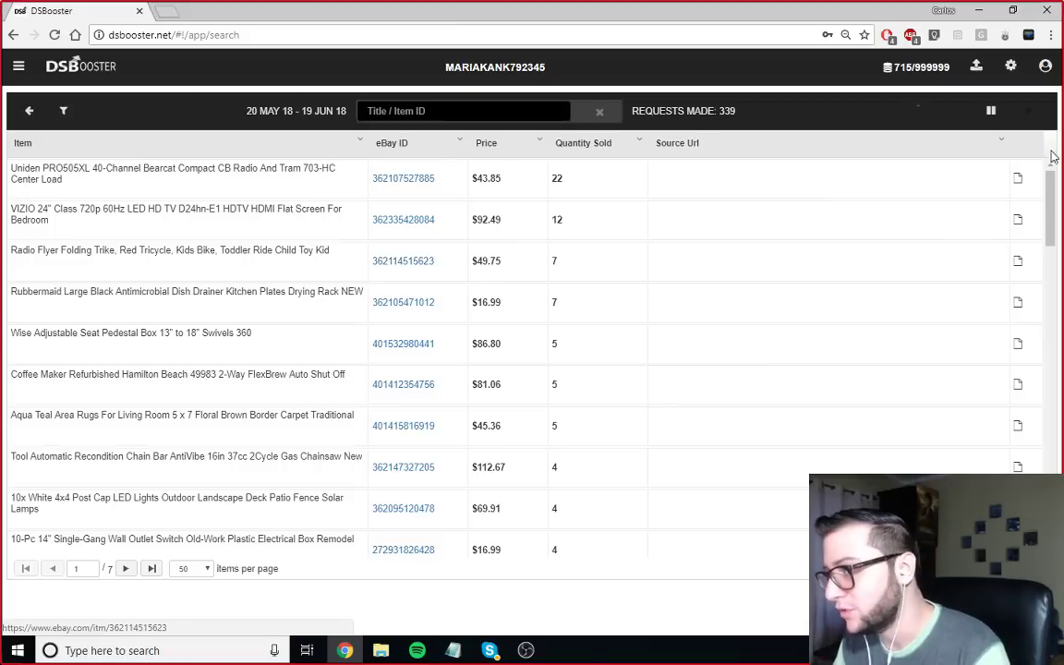
Step: Pause the retrieval of sold items, resume it and look over the best-selling items
{"action": "left_click", "coordinate": [989, 118]}
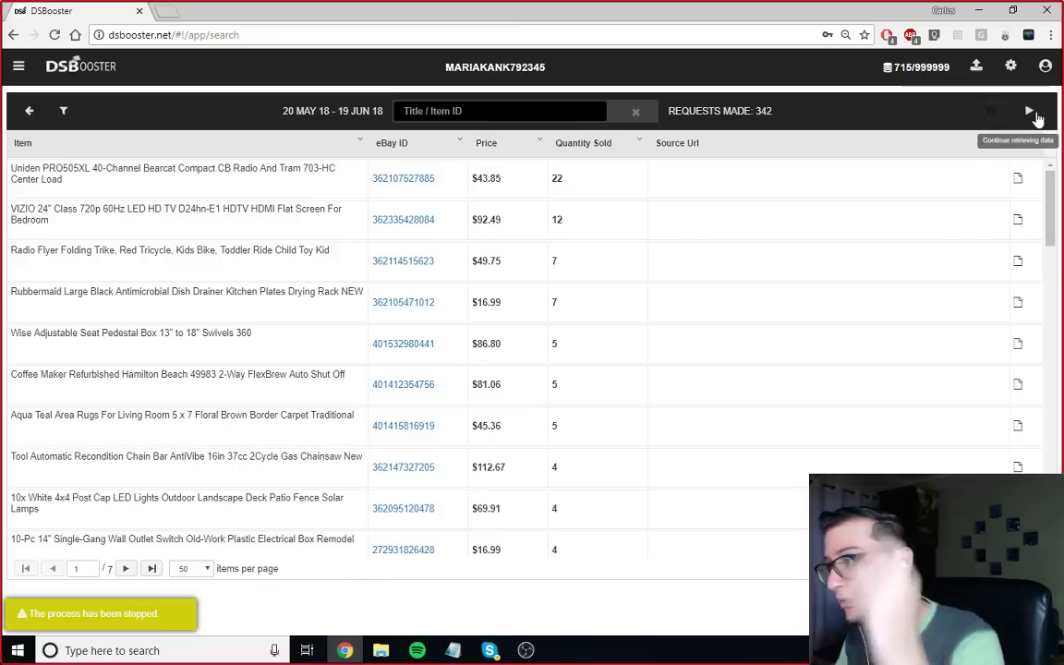
{"action": "left_click", "coordinate": [1029, 113]}
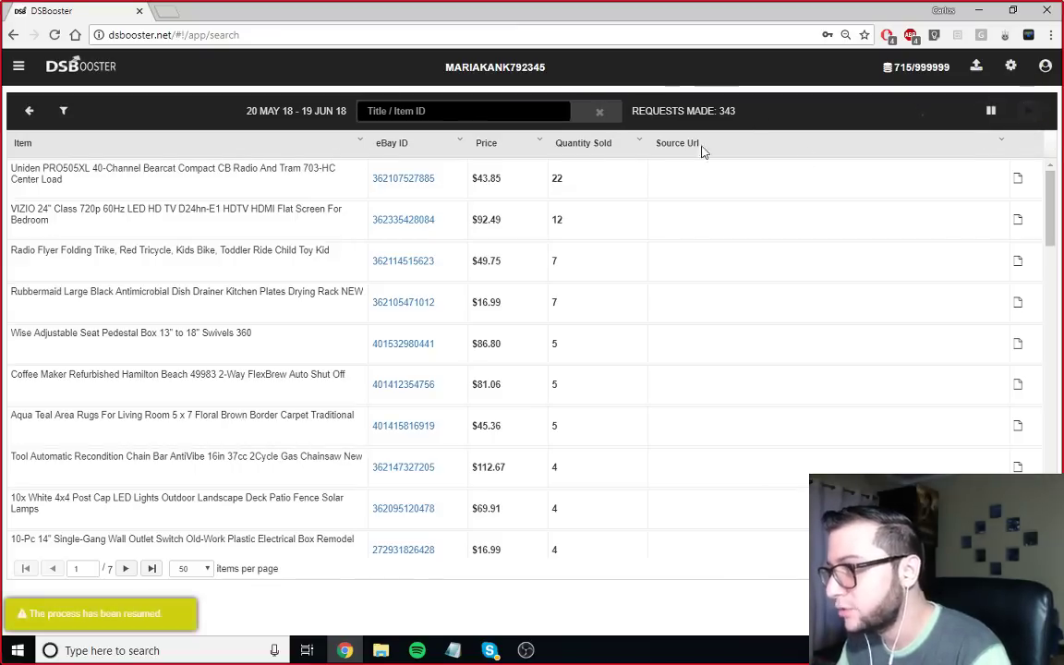
{"action": "scroll", "coordinate": [617, 313], "scroll_direction": "down", "scroll_amount": 4}
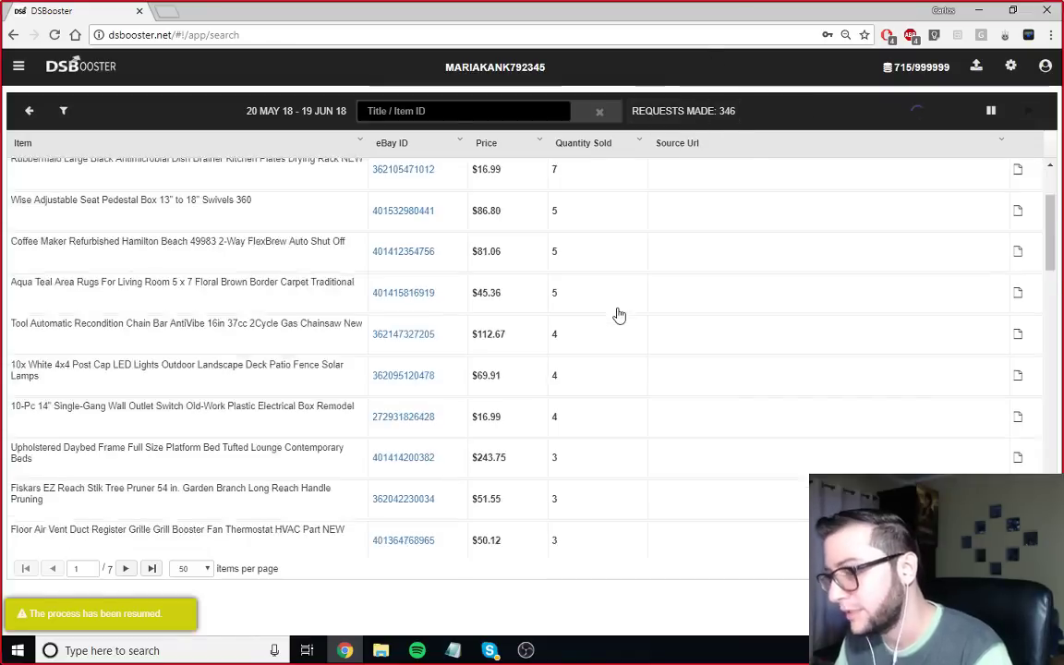
{"action": "scroll", "coordinate": [623, 342], "scroll_direction": "up", "scroll_amount": 4}
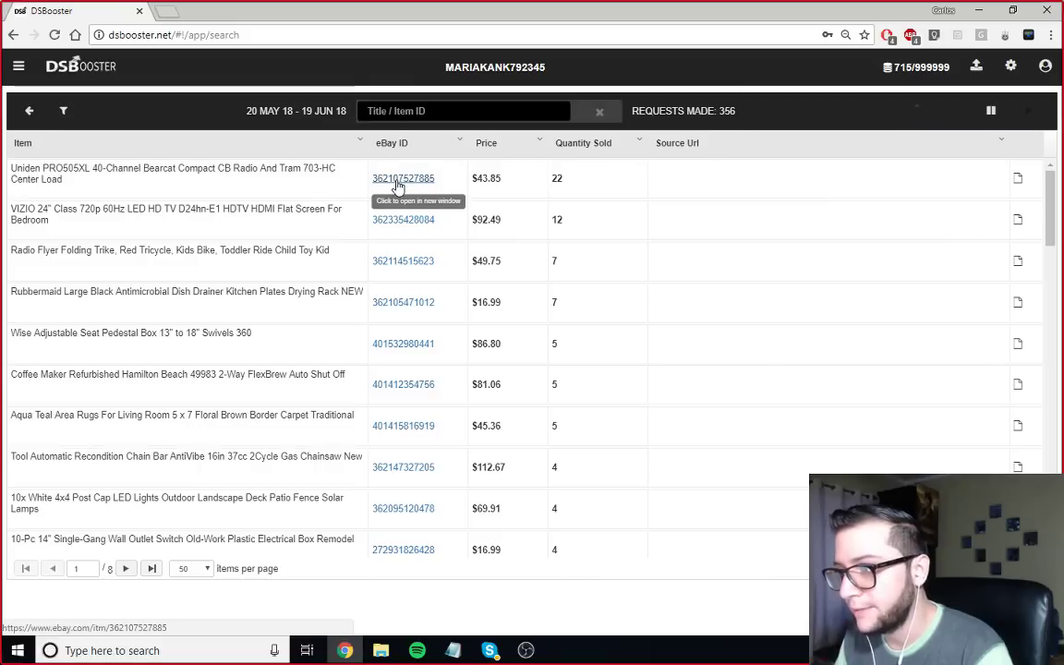
Step: Switch to the untitled notes in Notepad and add a "#3" heading below the "Dropshippers nuevos encontrados ->" line
{"action": "left_click", "coordinate": [452, 650]}
{"action": "left_click", "coordinate": [494, 586]}
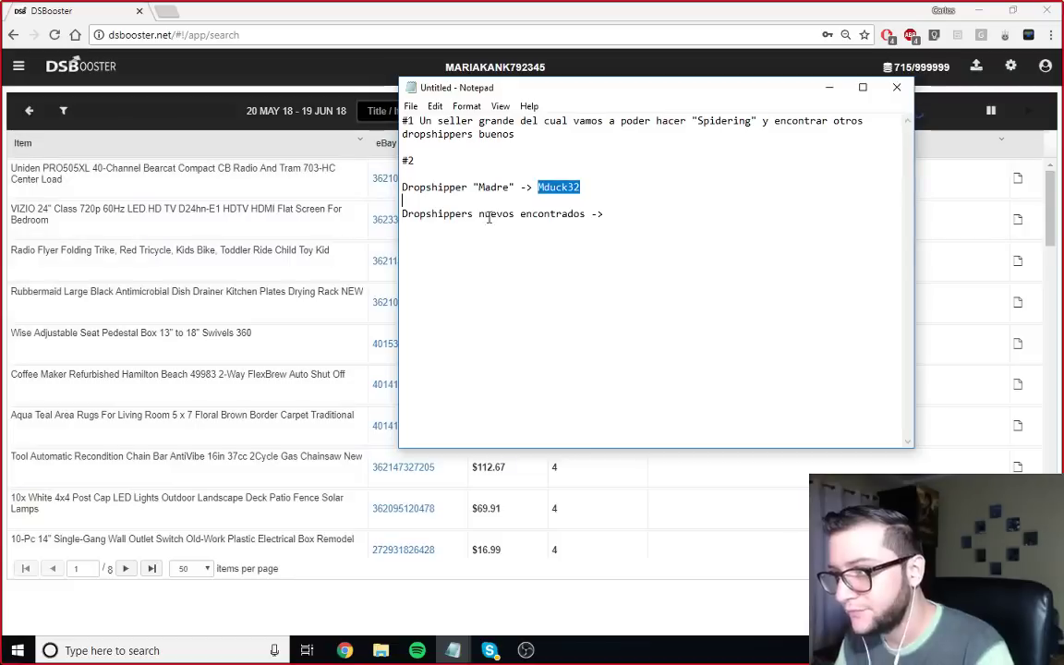
{"action": "left_click", "coordinate": [604, 188]}
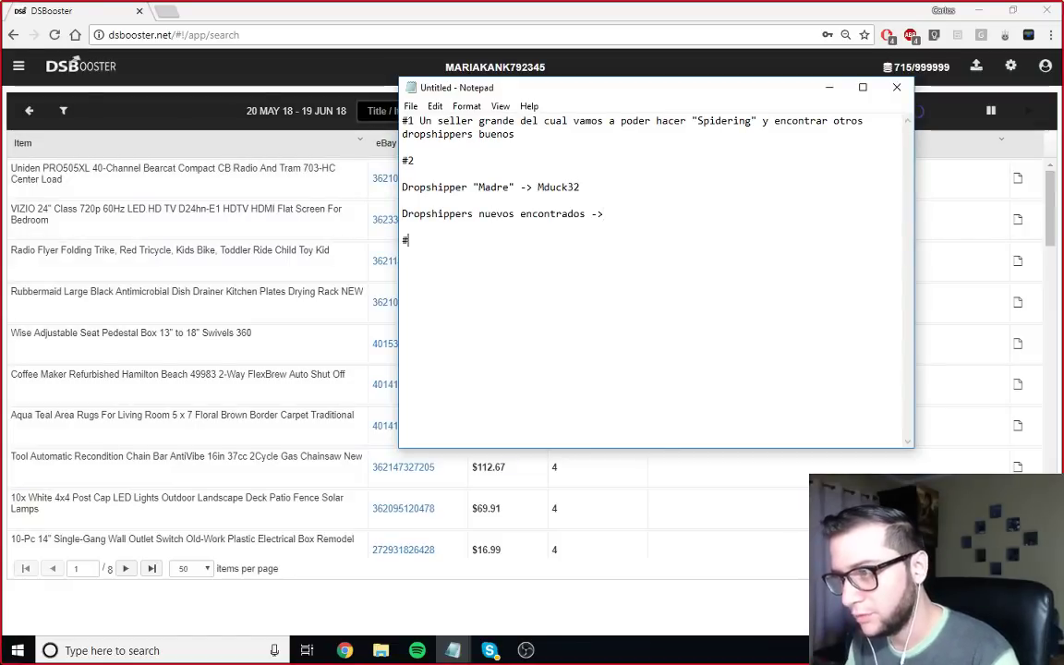
{"action": "key", "text": "Return"}
{"action": "key", "text": "Return"}
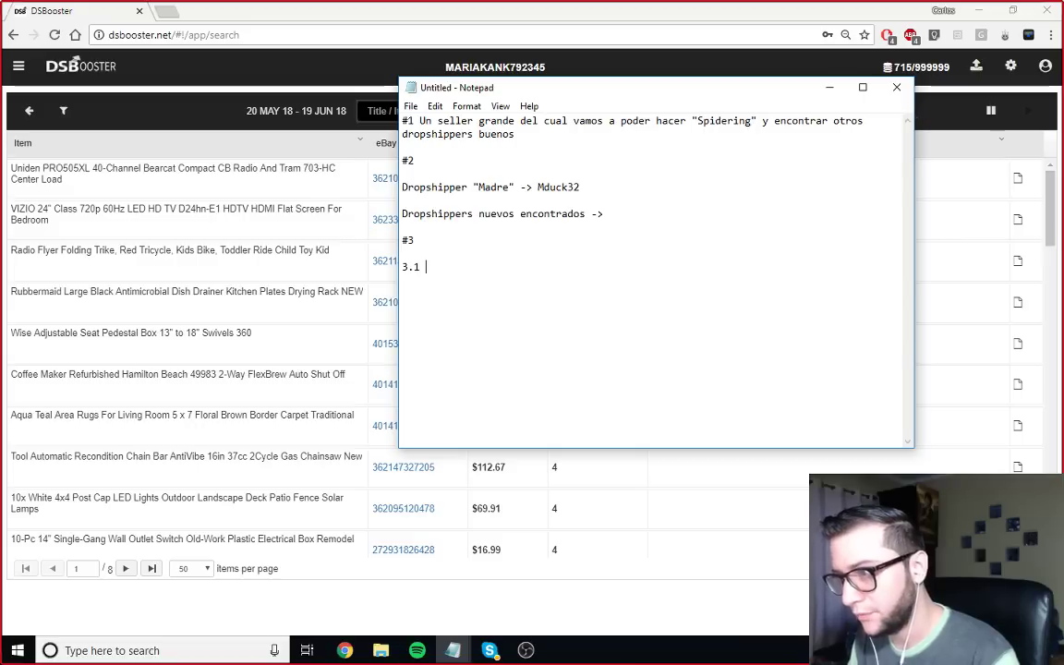
Step: Write "3.1 Vamos a encontrar los productos rentables de este Seller" under the #3 heading
{"action": "type", "text": "3.1 vam"}
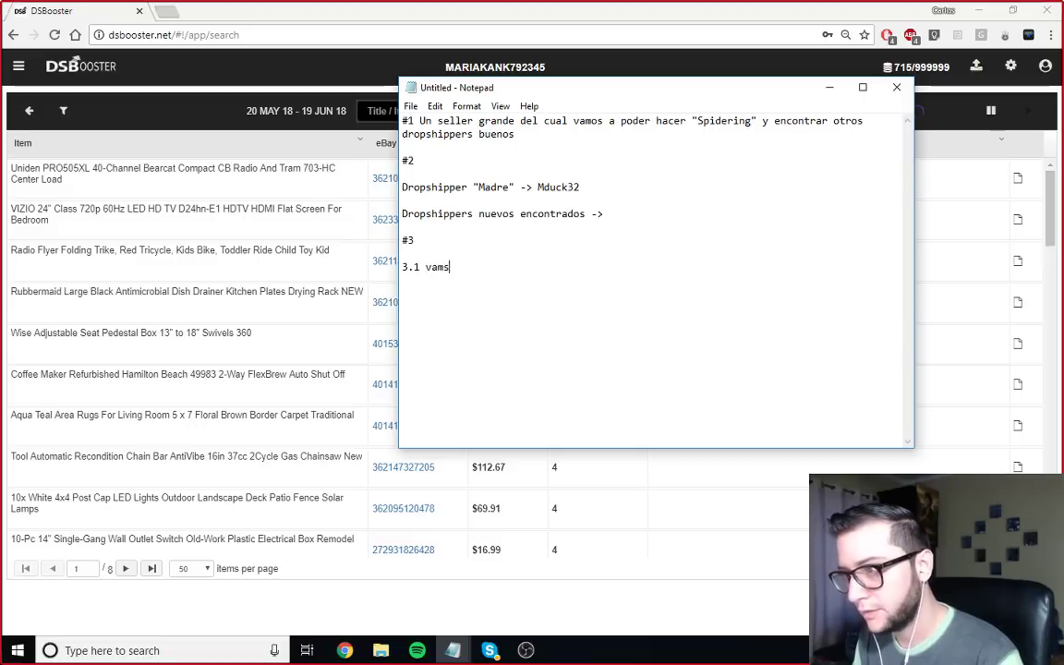
{"action": "type", "text": "os "}
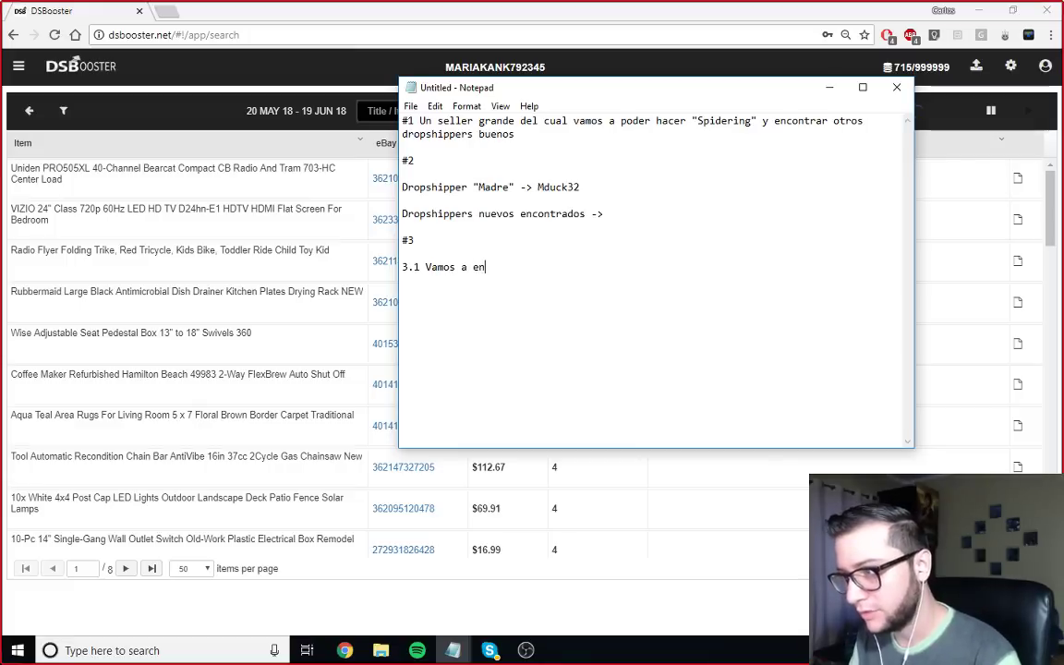
{"action": "type", "text": "a encontrar p"}
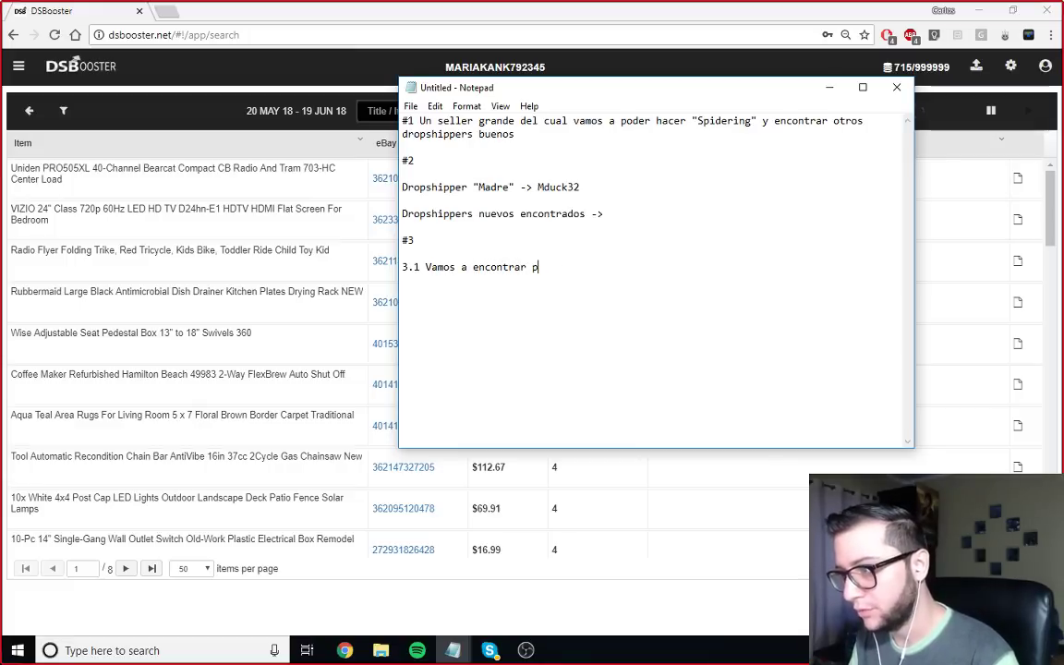
{"action": "type", "text": "rodu productos rtent"}
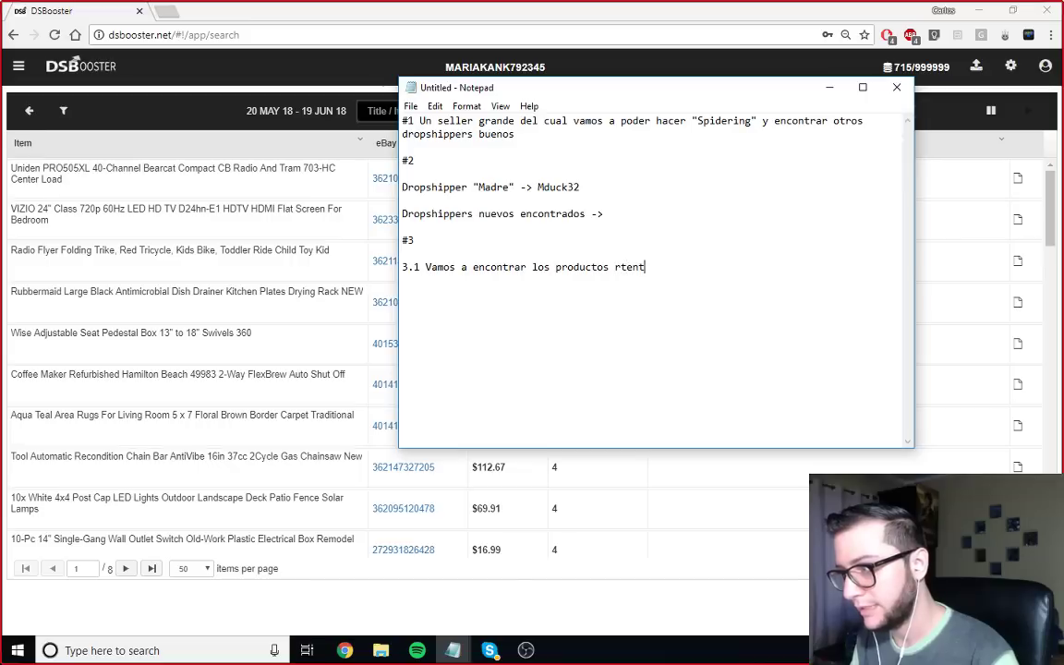
{"action": "key", "text": "BackSpace"}
{"action": "key", "text": "BackSpace"}
{"action": "key", "text": "BackSpace"}
{"action": "key", "text": "BackSpace"}
{"action": "type", "text": "entables de este "}
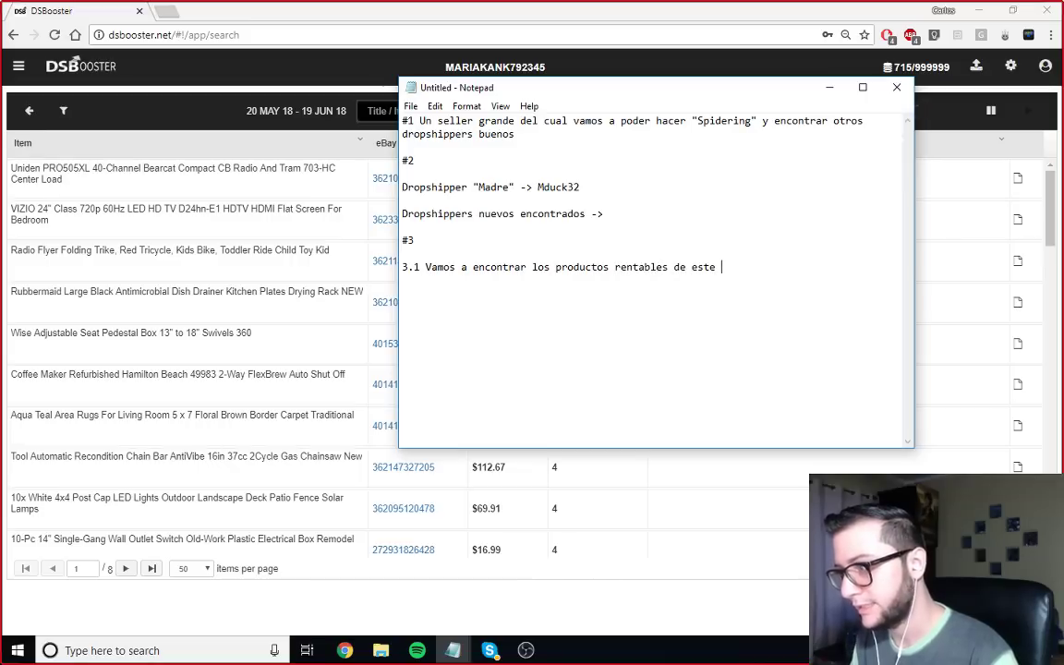
{"action": "type", "text": "S"}
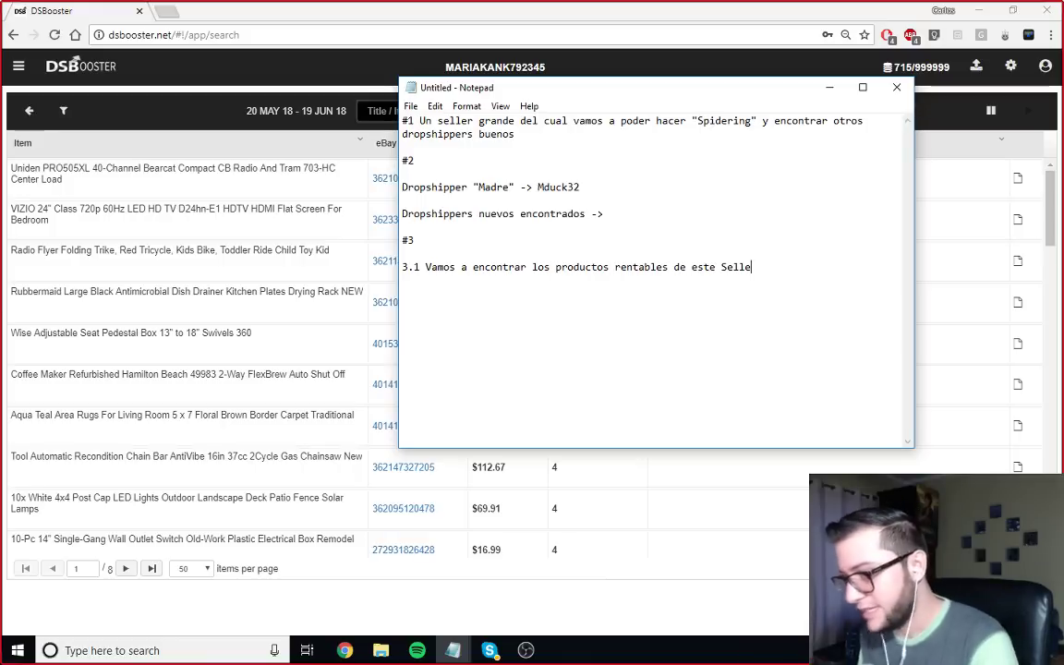
{"action": "type", "text": "elle"}
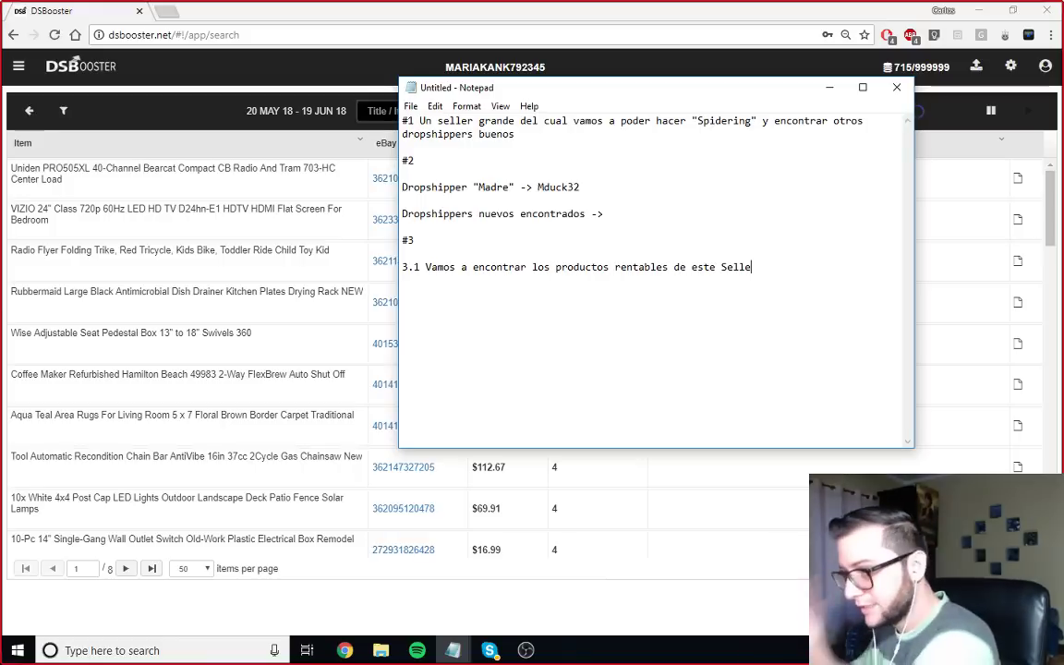
{"action": "type", "text": "r"}
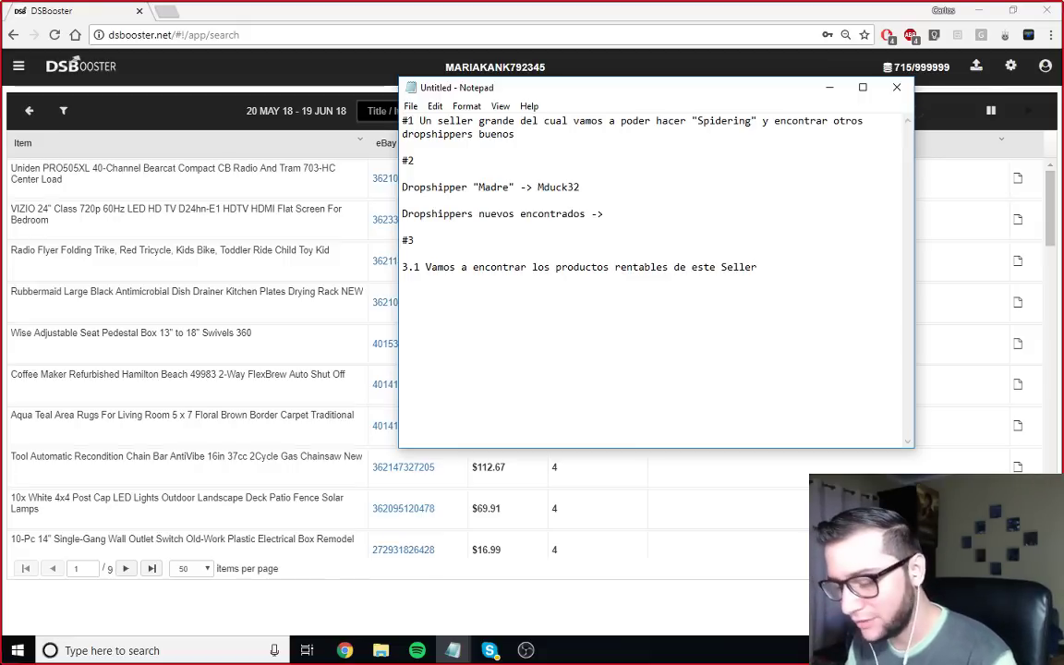
Step: Write "3.2 Vamos a listar los productos rentables de este Seller" below line 3.1 and begin a "3.3 V" line
{"action": "type", "text": "V"}
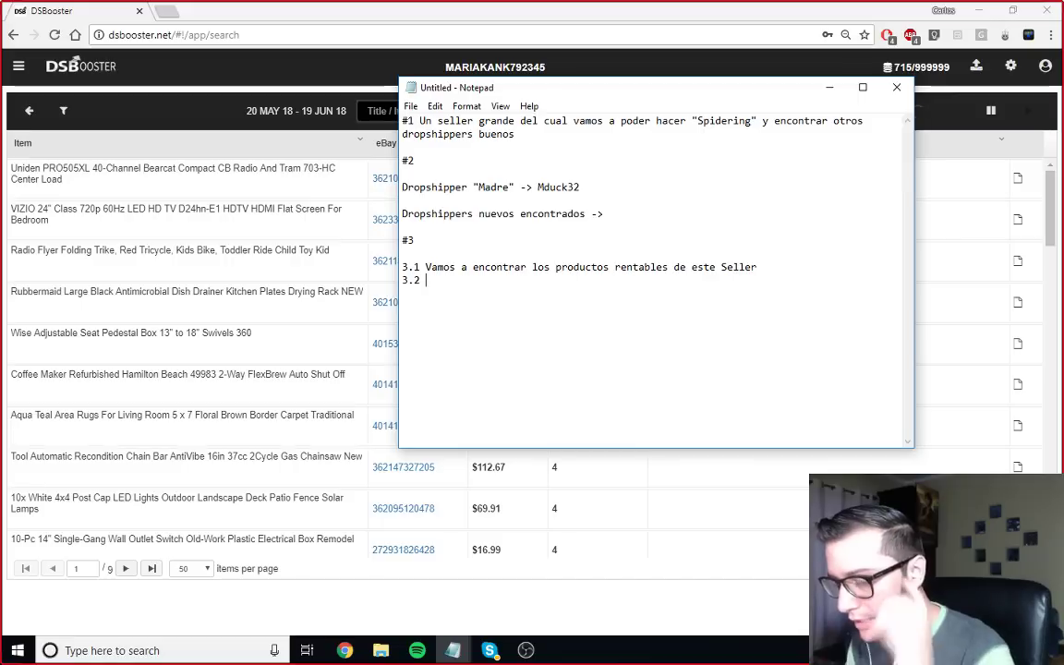
{"action": "type", "text": "amo"}
{"action": "key", "text": "BackSpace"}
{"action": "key", "text": "BackSpace"}
{"action": "key", "text": "BackSpace"}
{"action": "type", "text": "Vamos a listar los"}
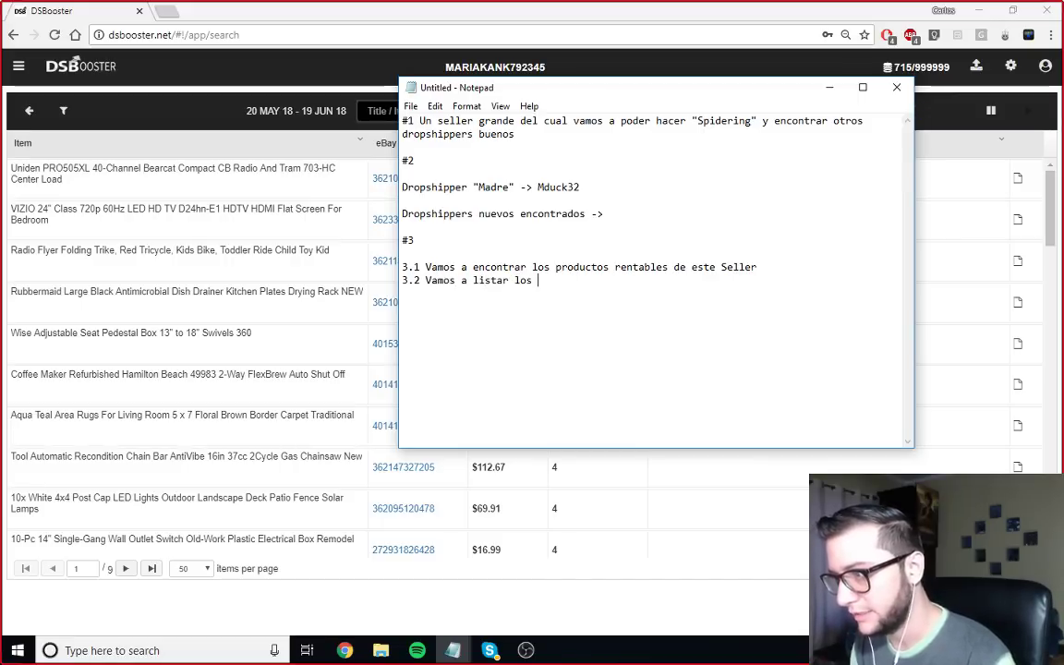
{"action": "type", "text": " productos "}
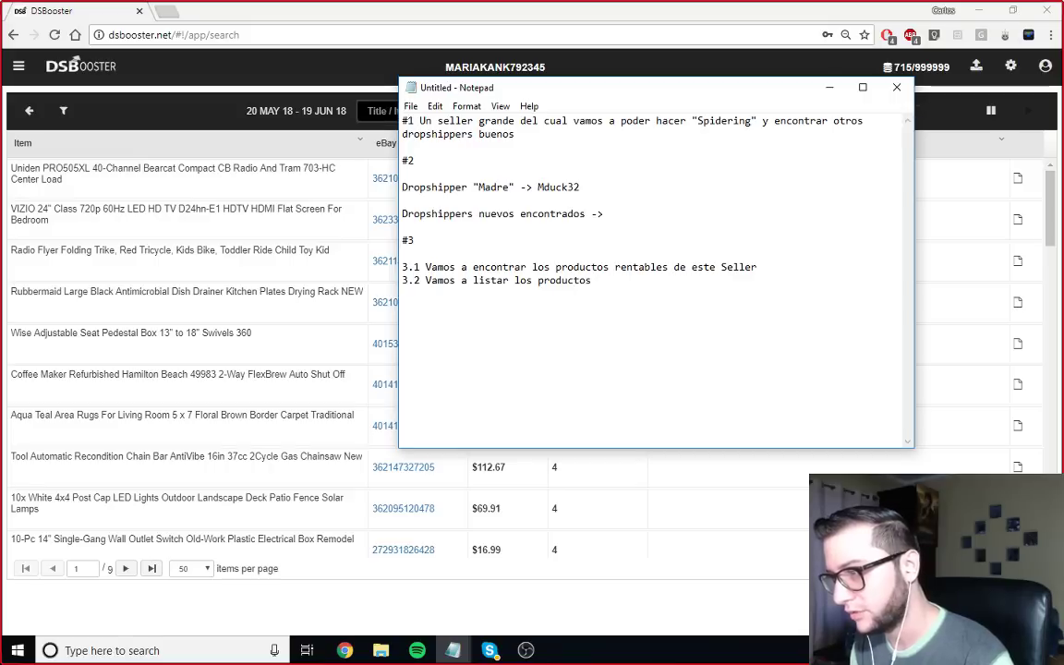
{"action": "type", "text": "rentables"}
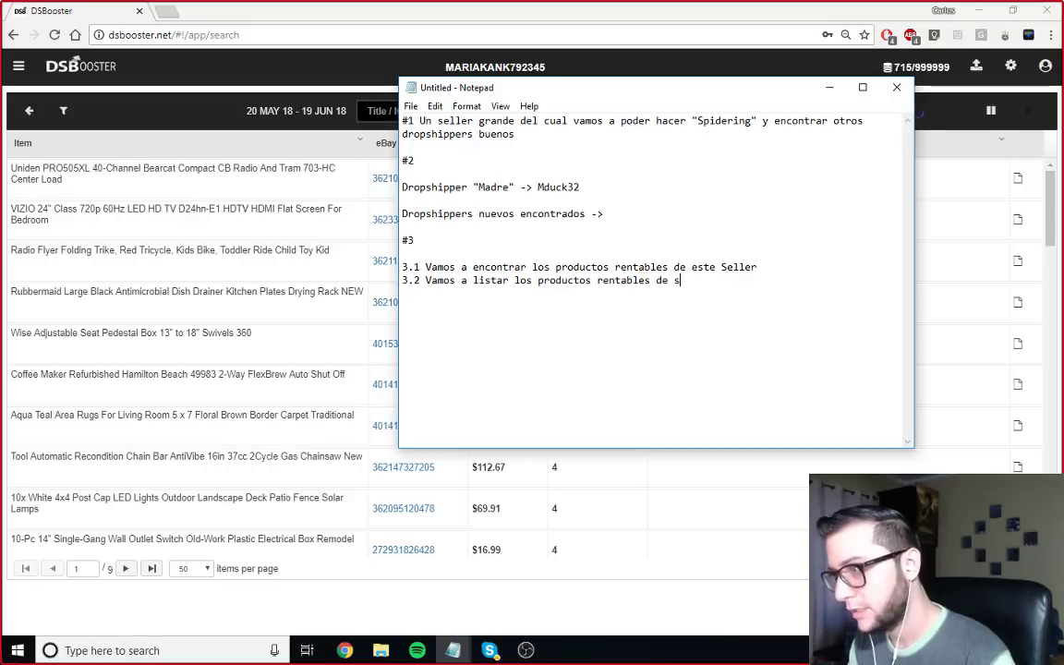
{"action": "type", "text": " de este selle"}
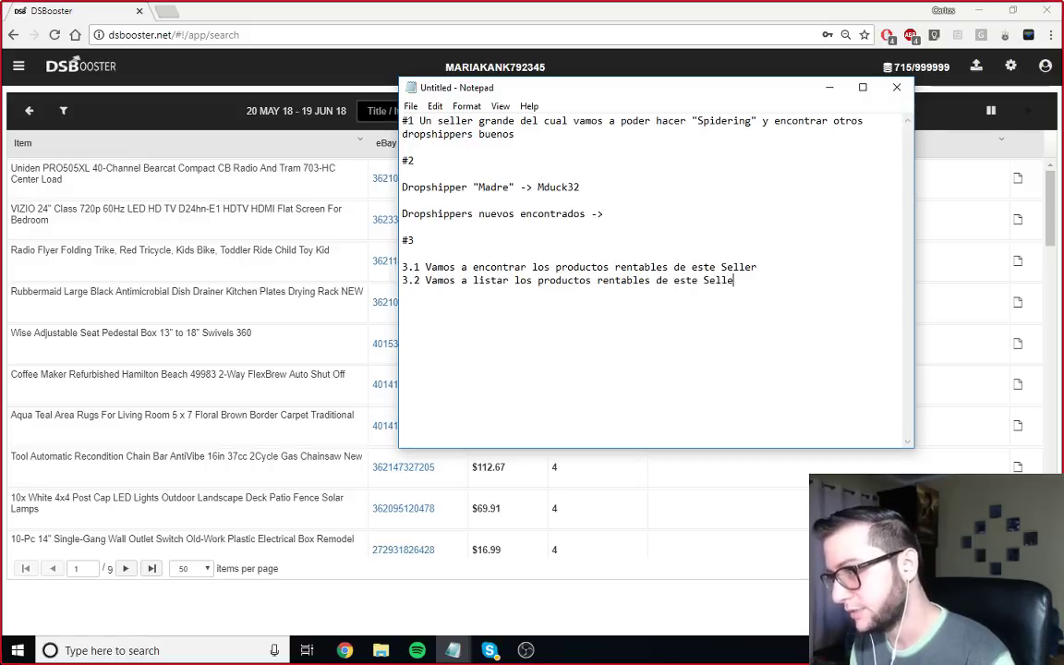
{"action": "type", "text": "r"}
{"action": "key", "text": "Return"}
{"action": "type", "text": "3.3 V"}
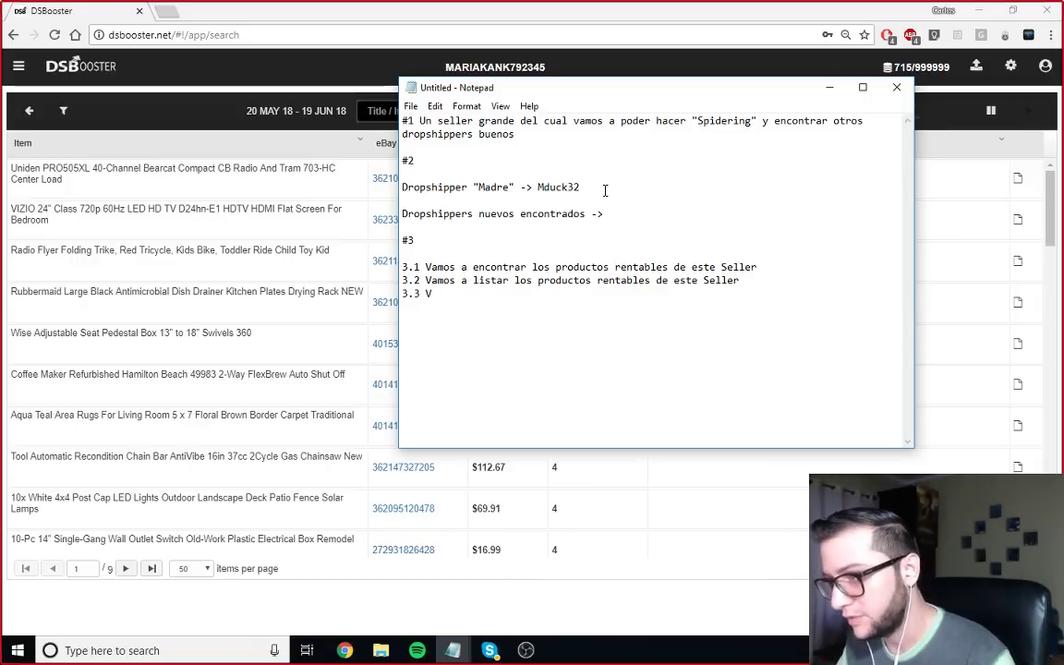
Step: Append "[Vamos a encontrar 3]" to line 3.1 and "[Vamos a listar 3]" to line 3.2, and extend line 3.3 to "Vamos a"
{"action": "type", "text": "[V"}
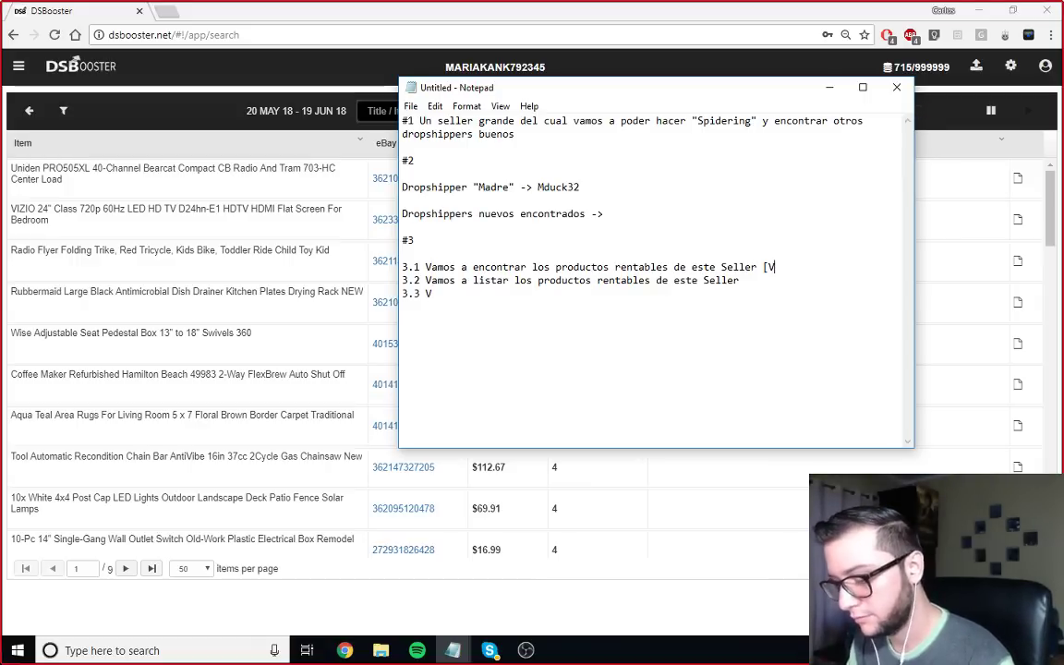
{"action": "type", "text": "amos a encontrar"}
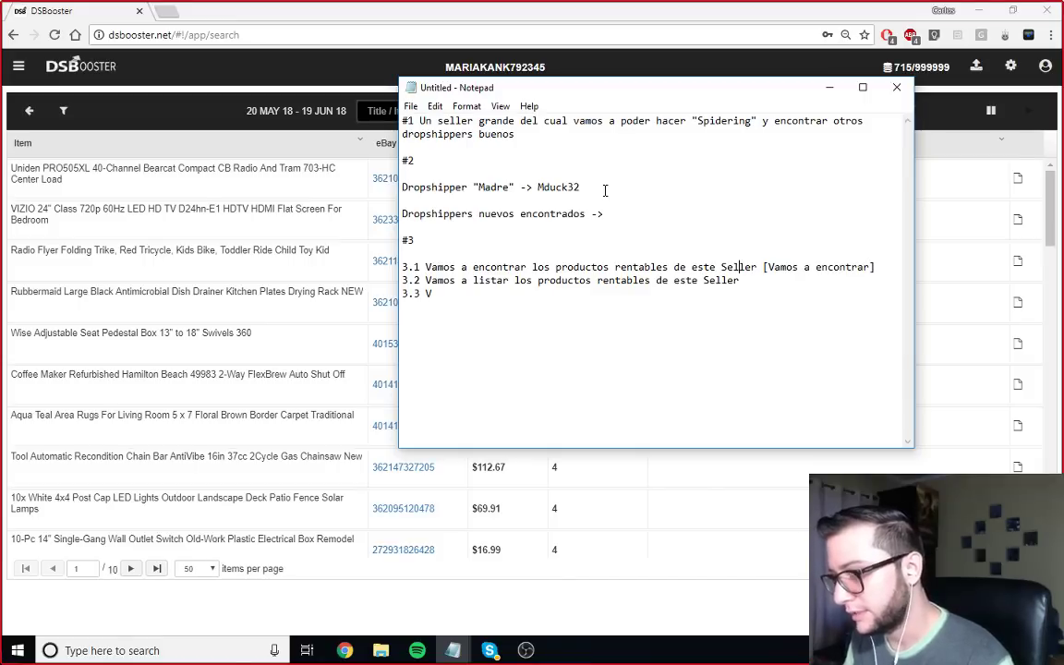
{"action": "type", "text": " 3] 3.2 "}
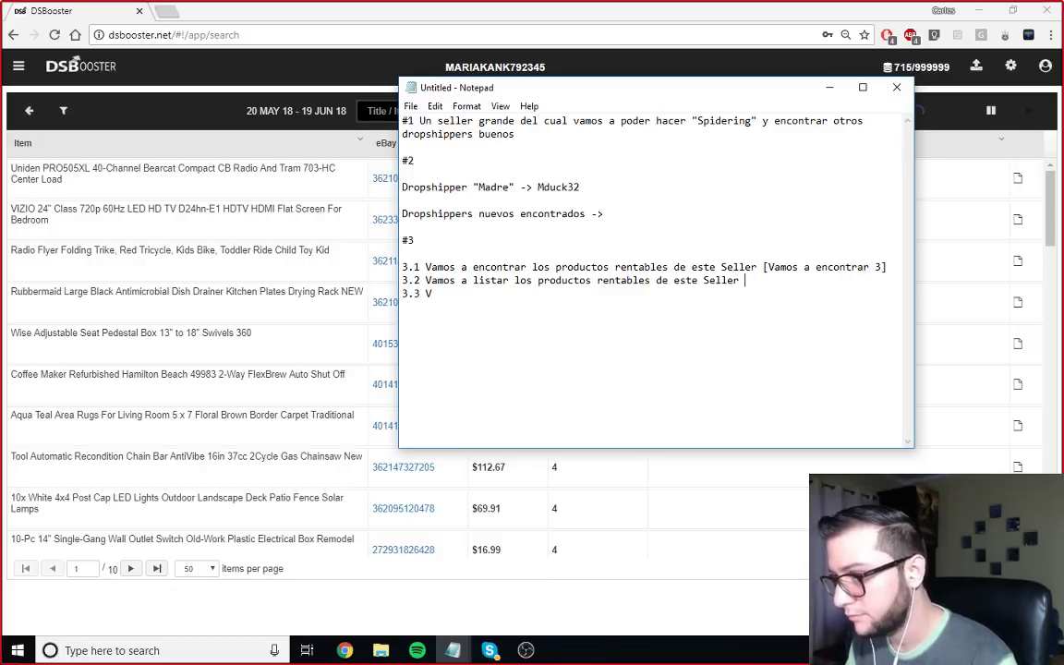
{"action": "type", "text": "Va"}
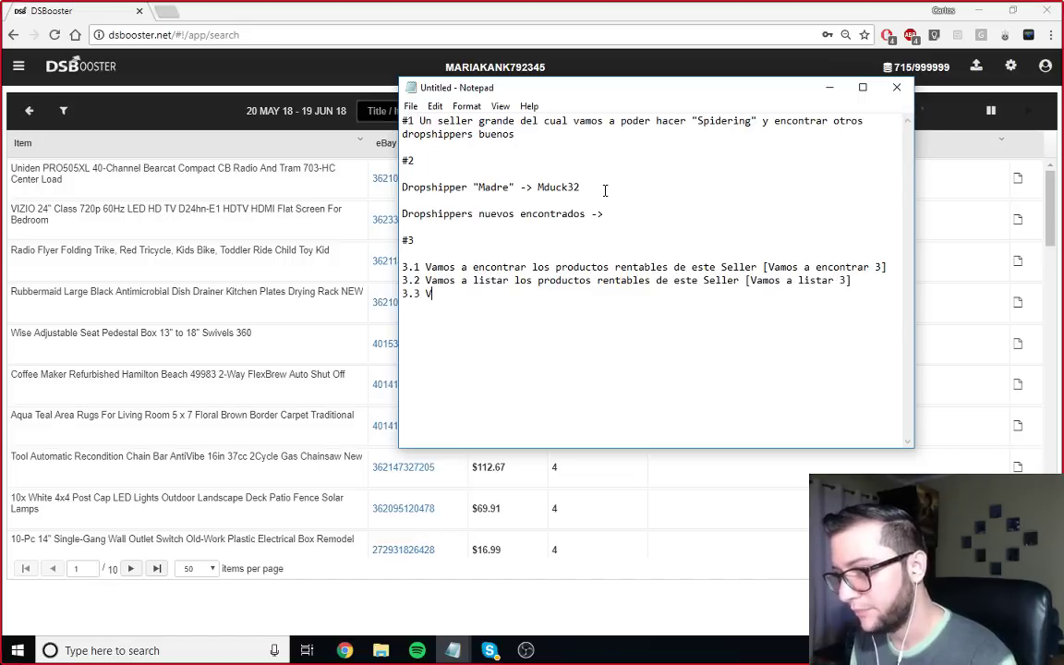
{"action": "type", "text": "amos a"}
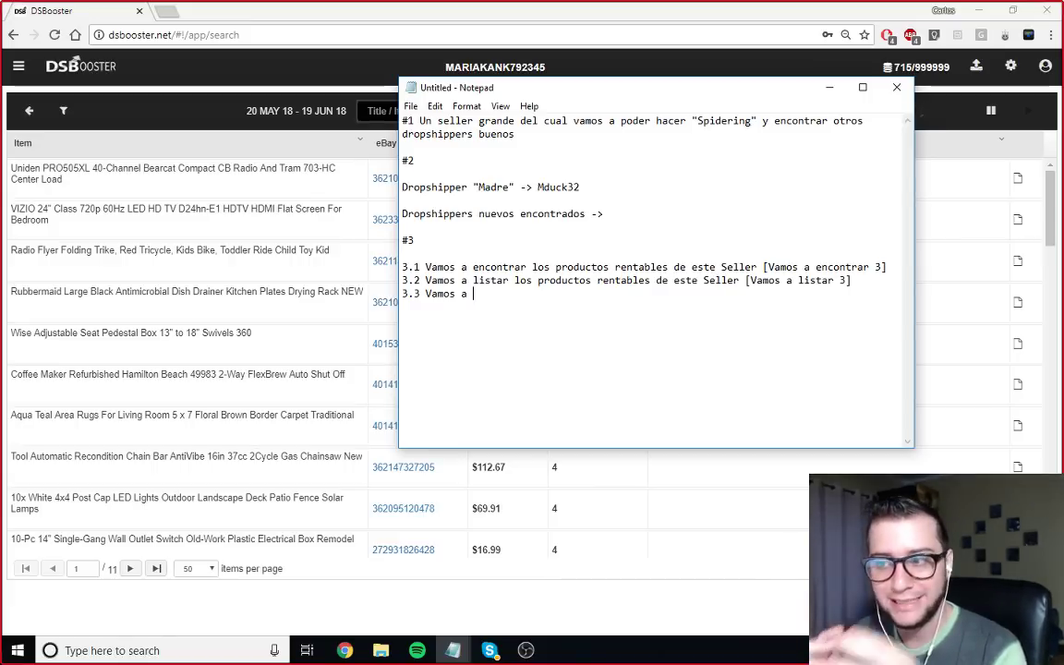
Step: Switch to DSBooster in Chrome and open the list of searched sellers in a separate tab, keeping the mduck32 results open
{"action": "left_click", "coordinate": [328, 19]}
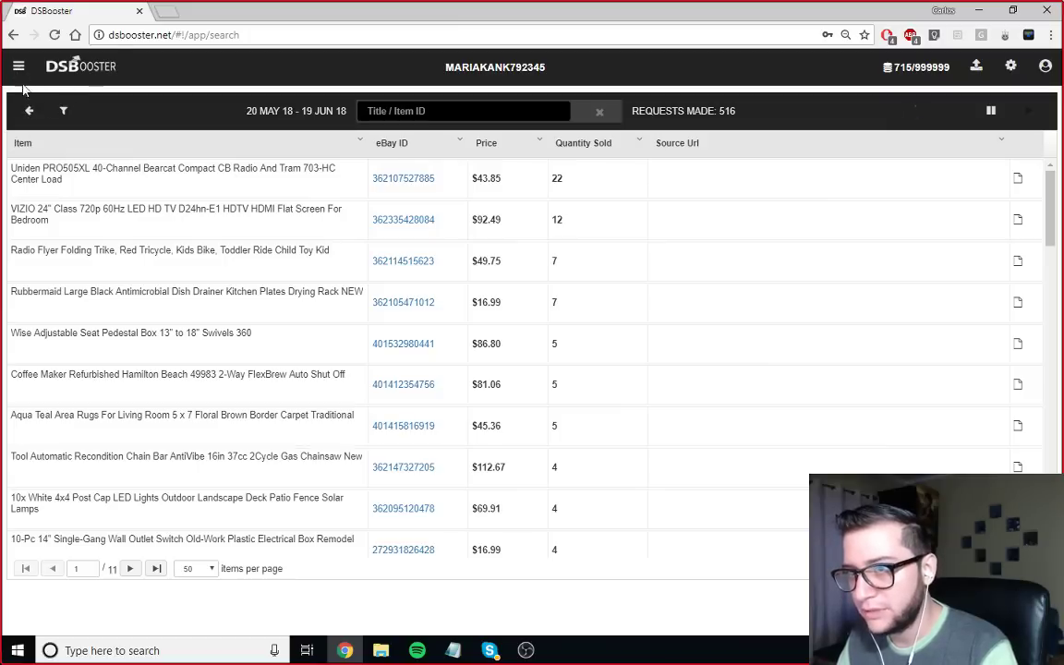
{"action": "left_click", "coordinate": [19, 66]}
{"action": "left_click", "coordinate": [18, 66]}
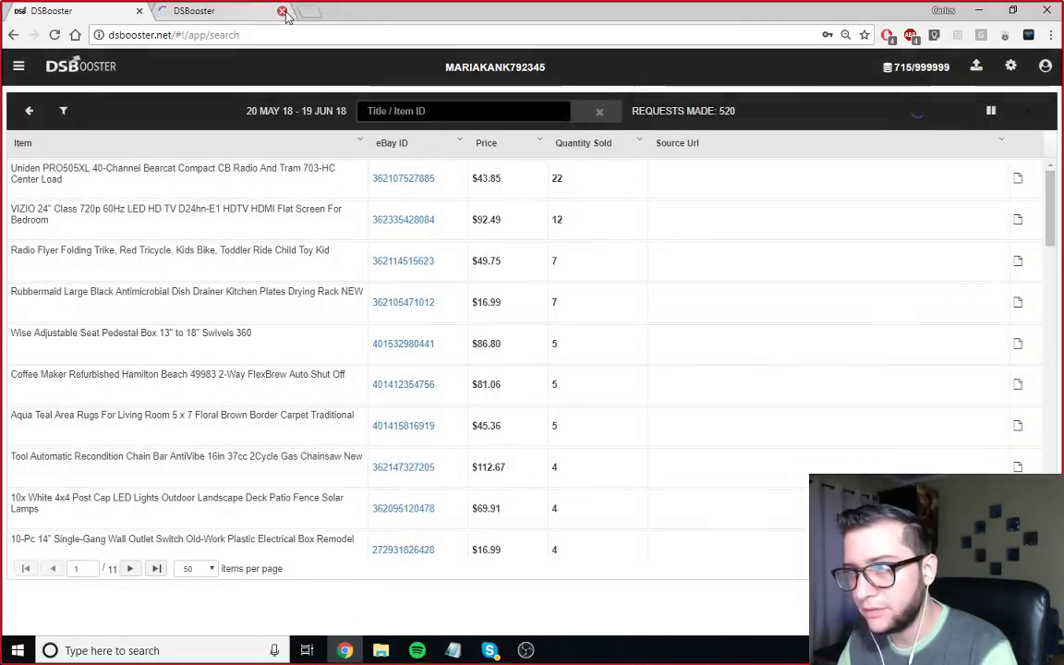
{"action": "left_click", "coordinate": [18, 66]}
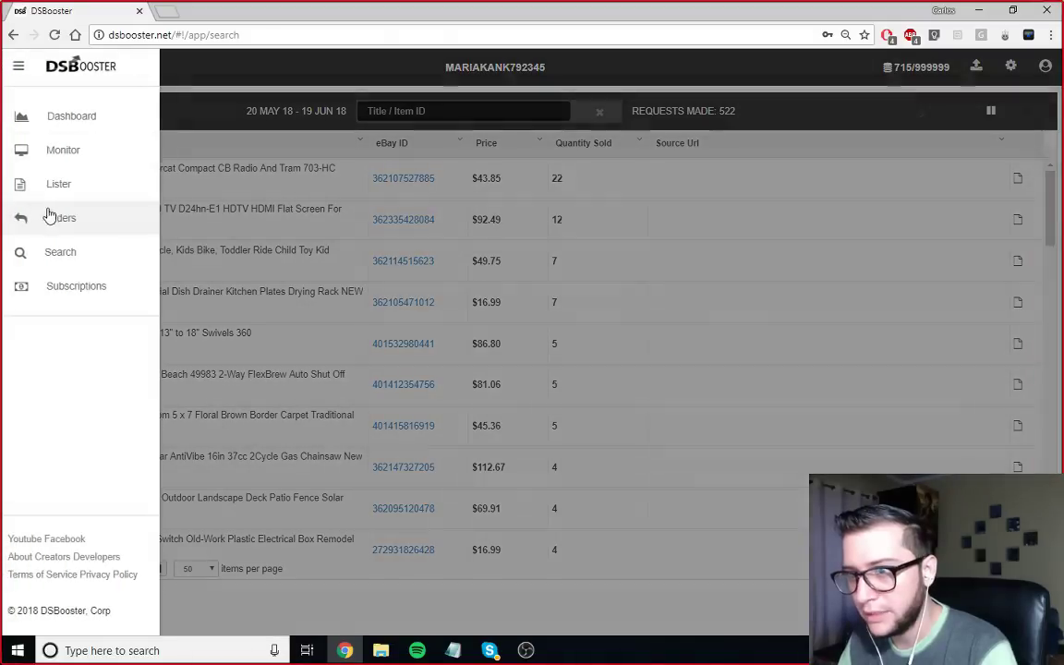
{"action": "middle_click", "coordinate": [66, 251]}
{"action": "left_click", "coordinate": [130, 17]}
{"action": "left_click", "coordinate": [92, 12]}
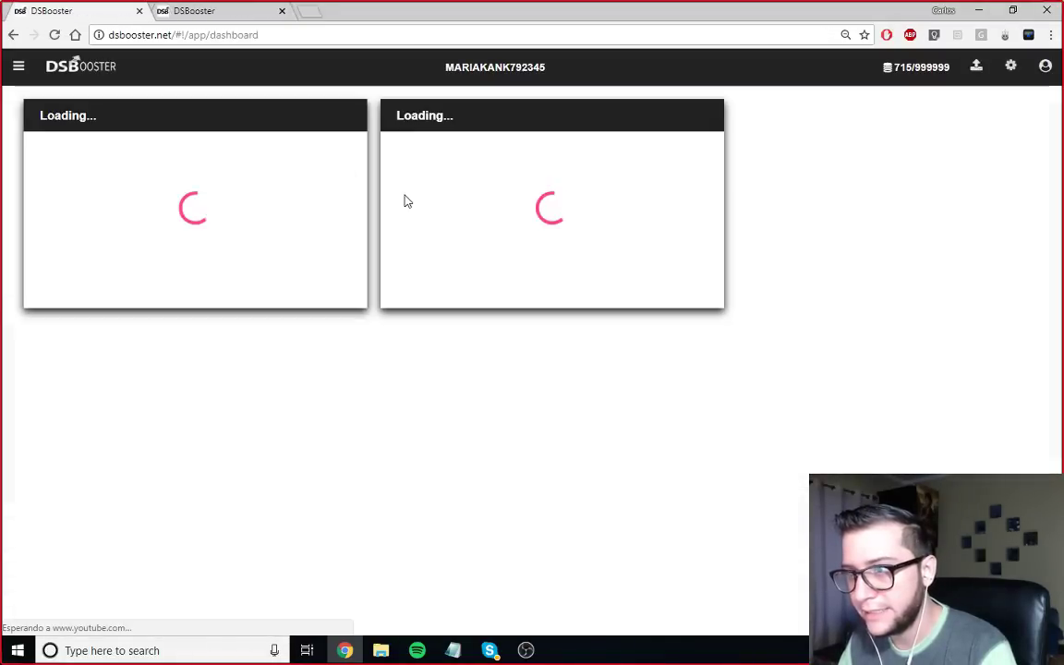
{"action": "left_click", "coordinate": [18, 66]}
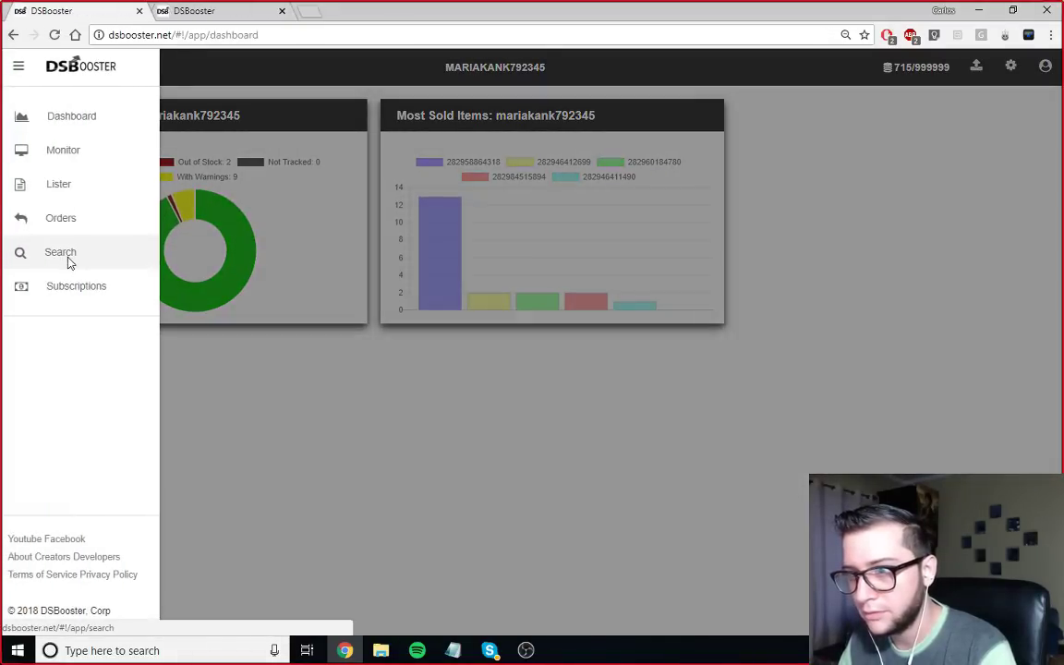
{"action": "left_click", "coordinate": [69, 262]}
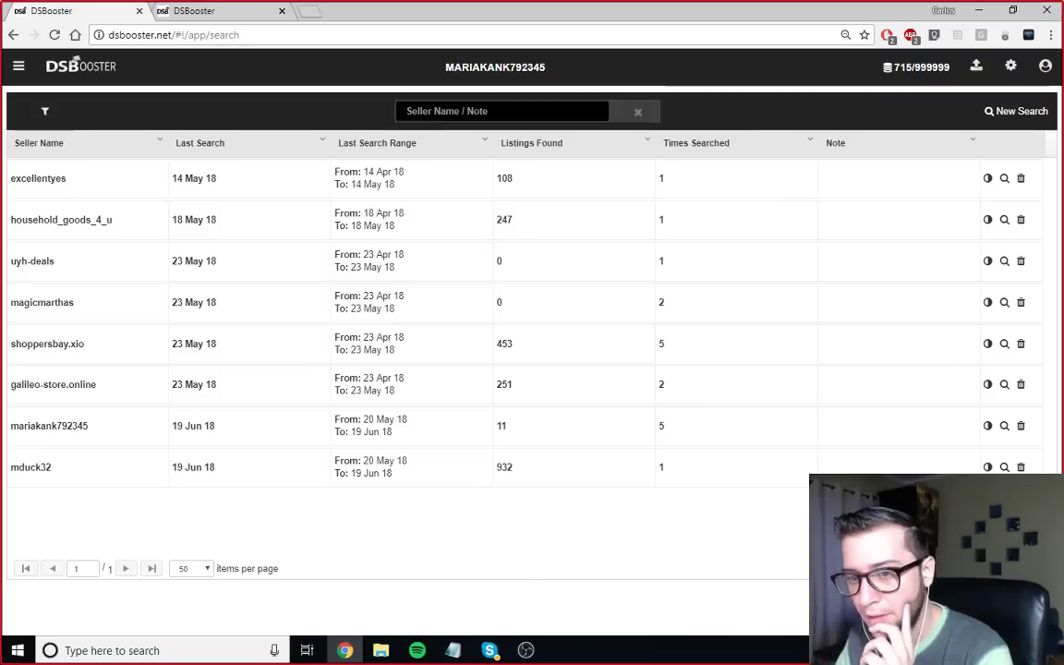
Step: Return to the untitled Notepad notes and extend line 3.3 with "crear una lista de sellers de los productos que vamos" in quotation marks
{"action": "mouse_move", "coordinate": [452, 650]}
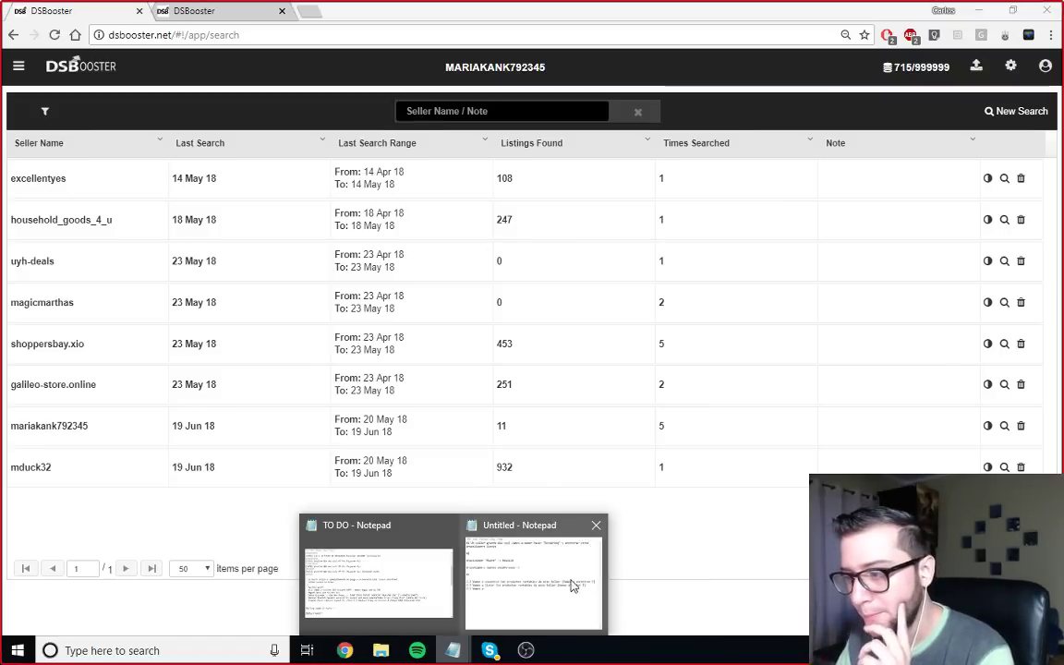
{"action": "left_click", "coordinate": [561, 577]}
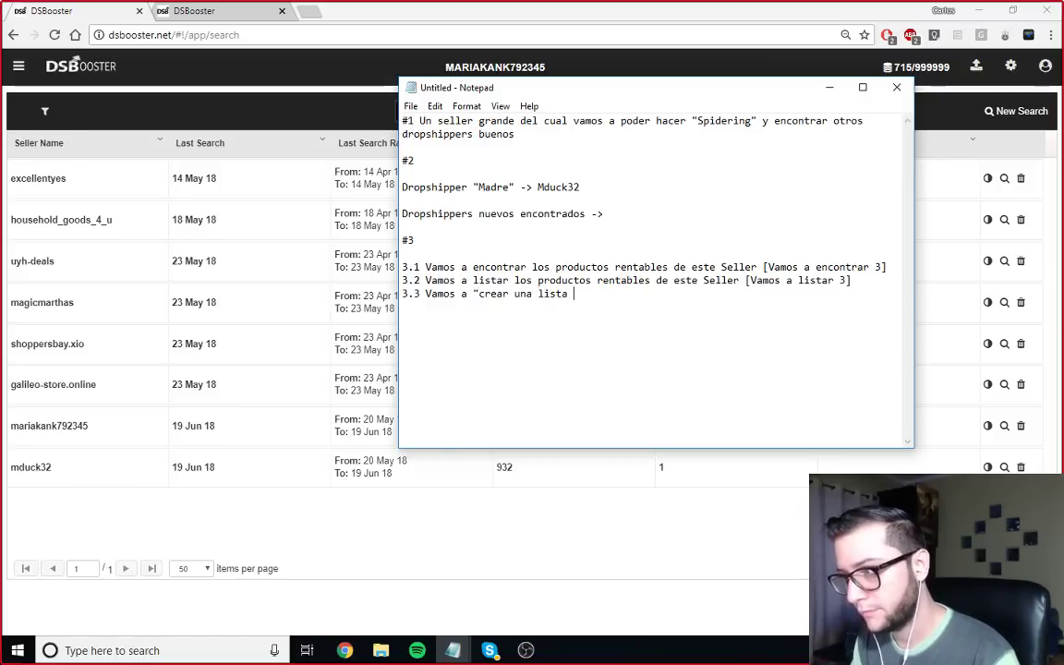
{"action": "type", "text": "de"}
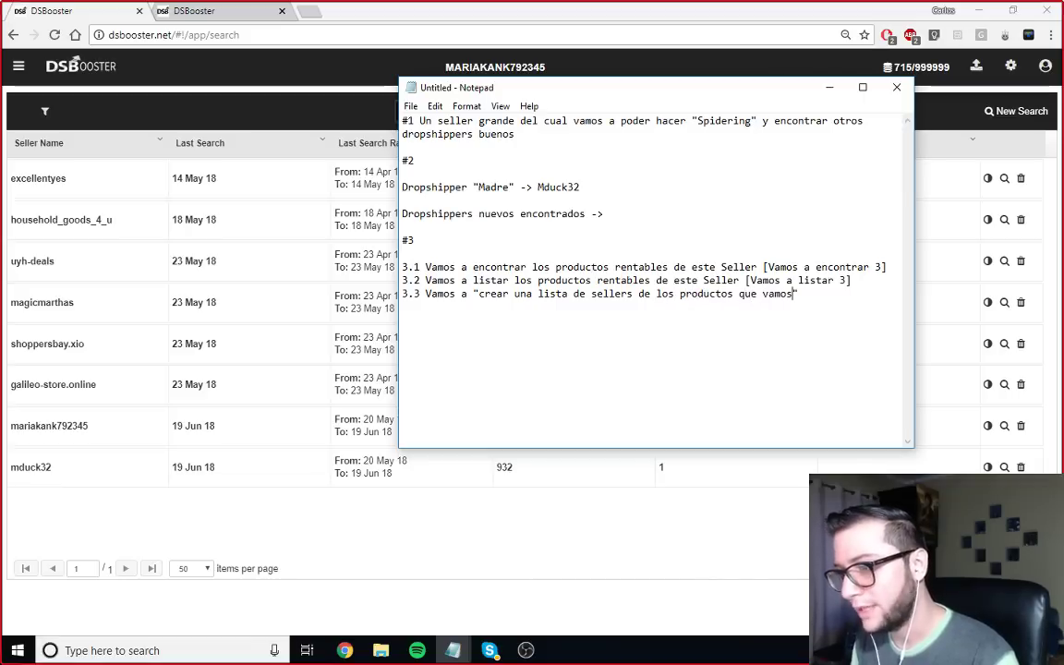
{"action": "left_click", "coordinate": [793, 294]}
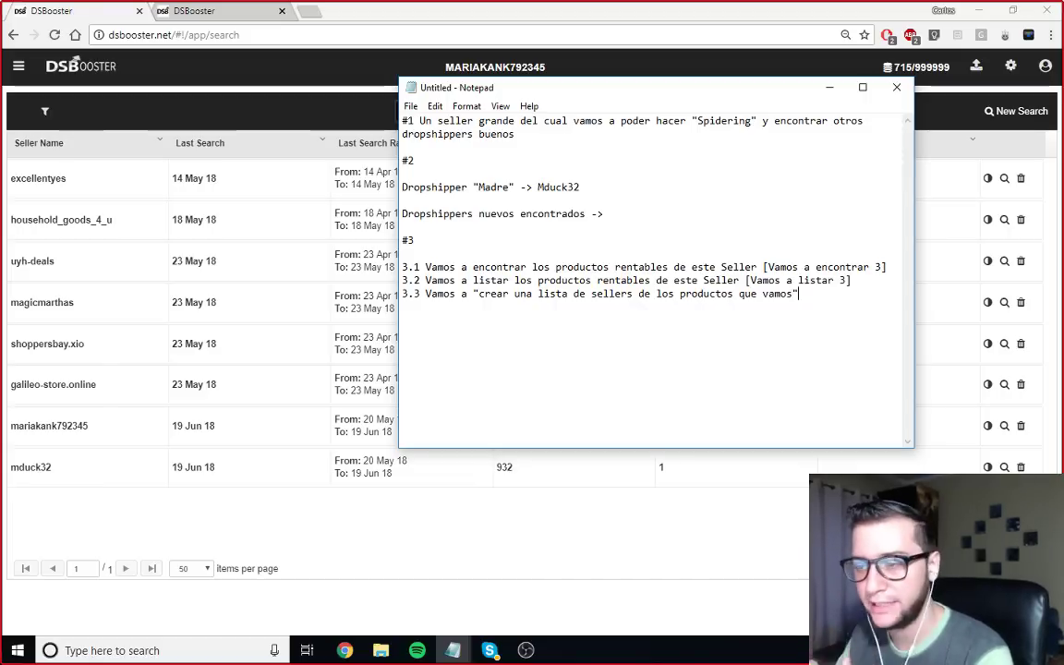
Step: Check the sold items and searched sellers in DSBooster, and complete the quoted text of line 3.3 in Notepad with "encontrando"
{"action": "left_click", "coordinate": [196, 9]}
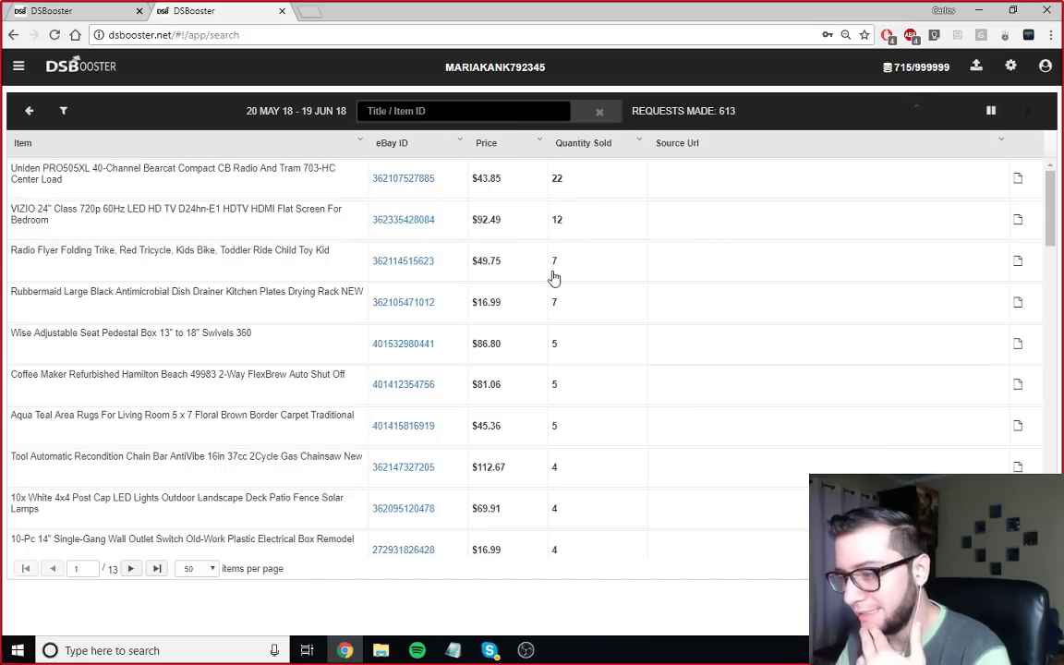
{"action": "scroll", "coordinate": [552, 277], "scroll_direction": "down", "scroll_amount": 4}
{"action": "scroll", "coordinate": [551, 280], "scroll_direction": "up", "scroll_amount": 4}
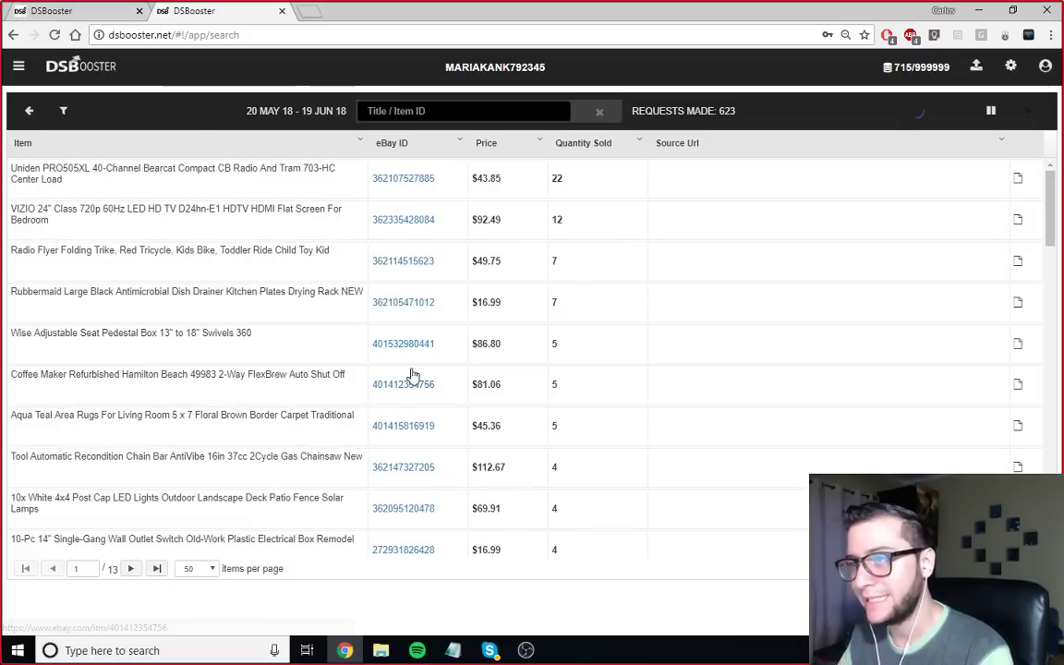
{"action": "left_click", "coordinate": [55, 11]}
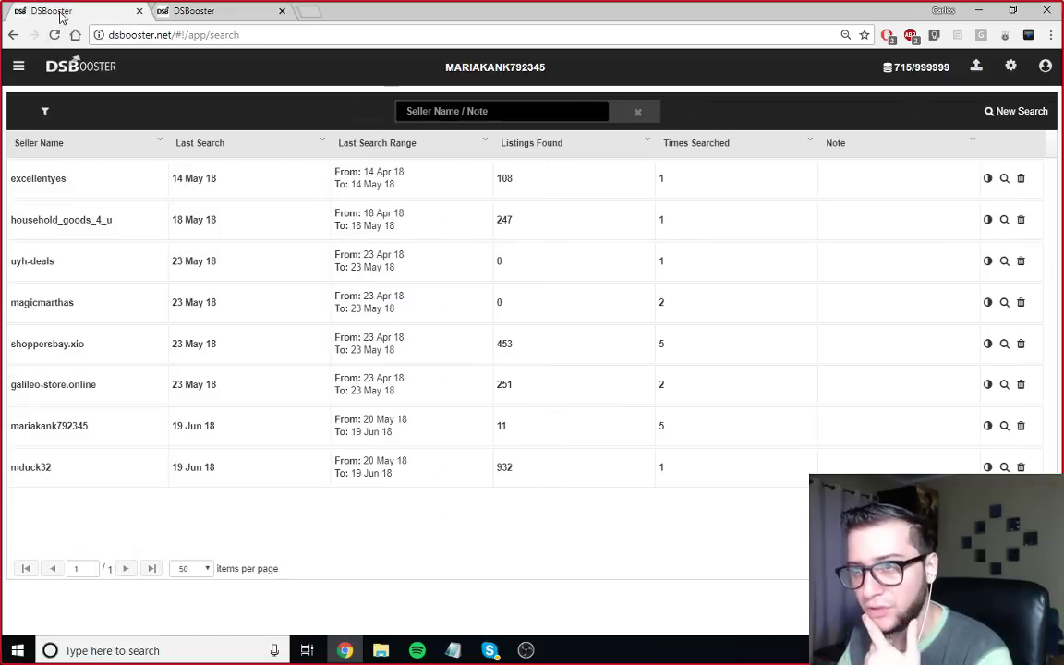
{"action": "left_click", "coordinate": [453, 650]}
{"action": "left_click_drag", "start_coordinate": [401, 294], "coordinate": [420, 294]}
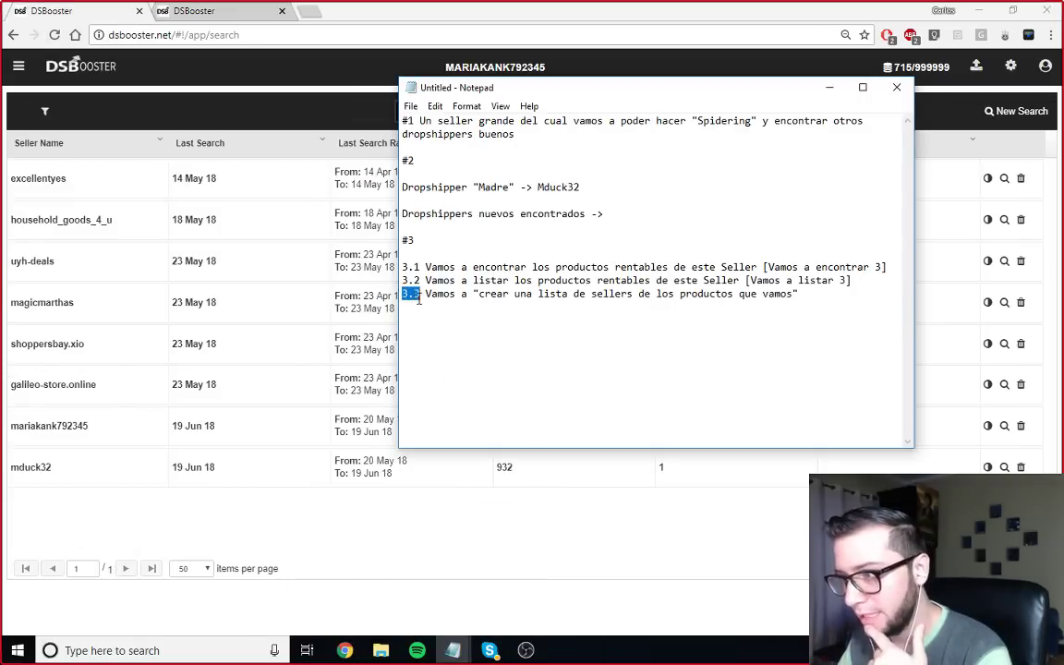
{"action": "left_click", "coordinate": [800, 294]}
{"action": "type", "text": "encontrando"}
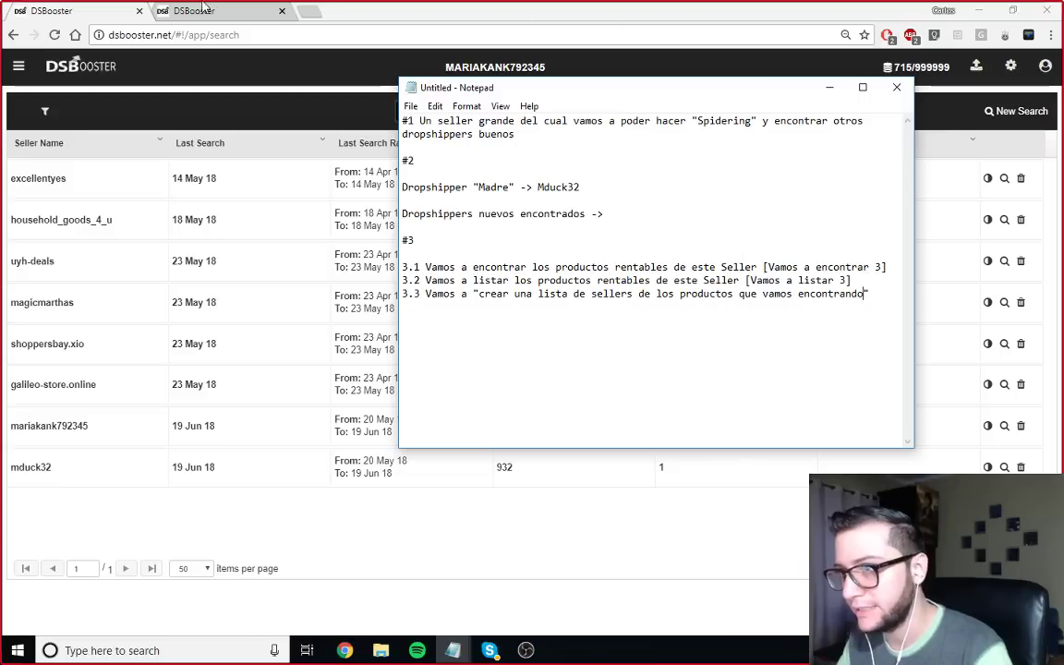
Step: From the mduck32 results in DSBooster, open the eBay listing of the Uniden PRO505XL CB radio in a new tab and view it
{"action": "left_click", "coordinate": [245, 93]}
{"action": "left_click", "coordinate": [197, 12]}
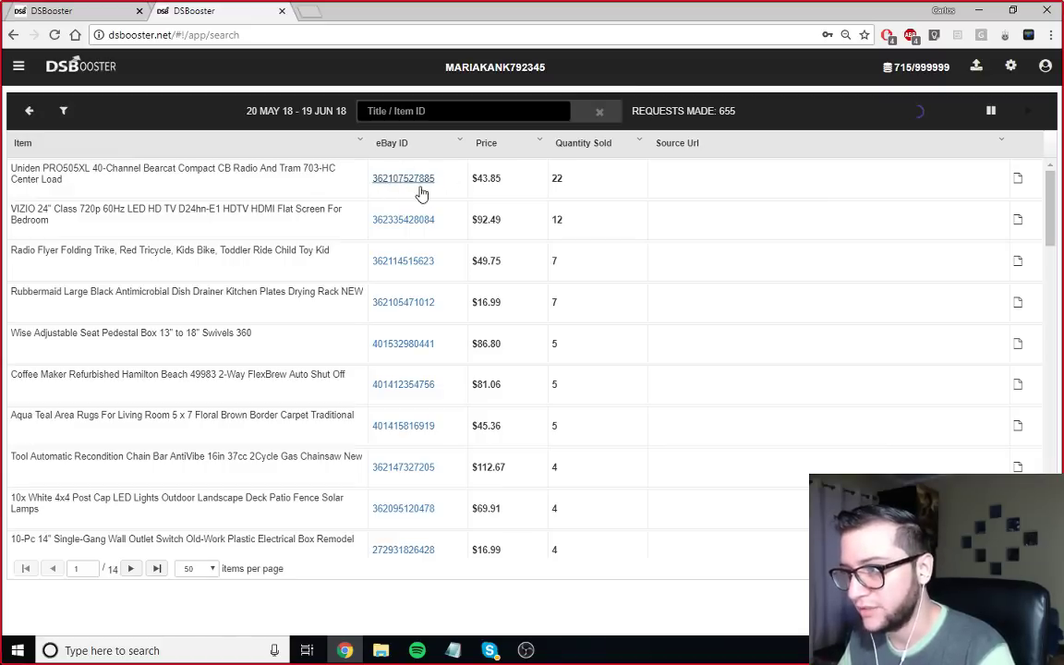
{"action": "left_click", "coordinate": [556, 179]}
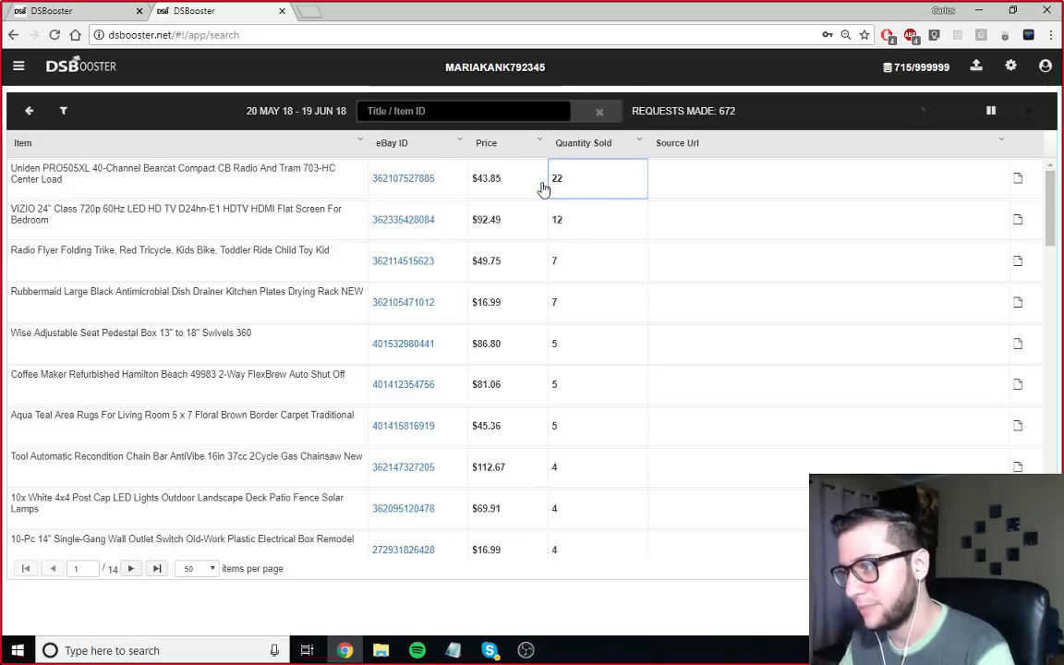
{"action": "middle_click", "coordinate": [409, 183]}
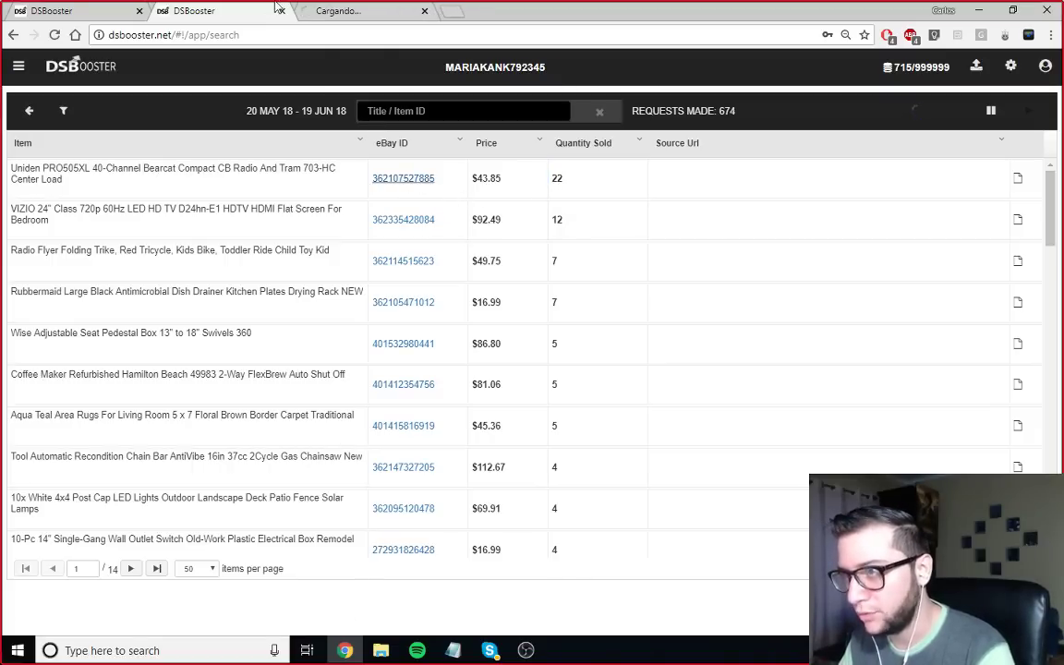
{"action": "left_click", "coordinate": [339, 14]}
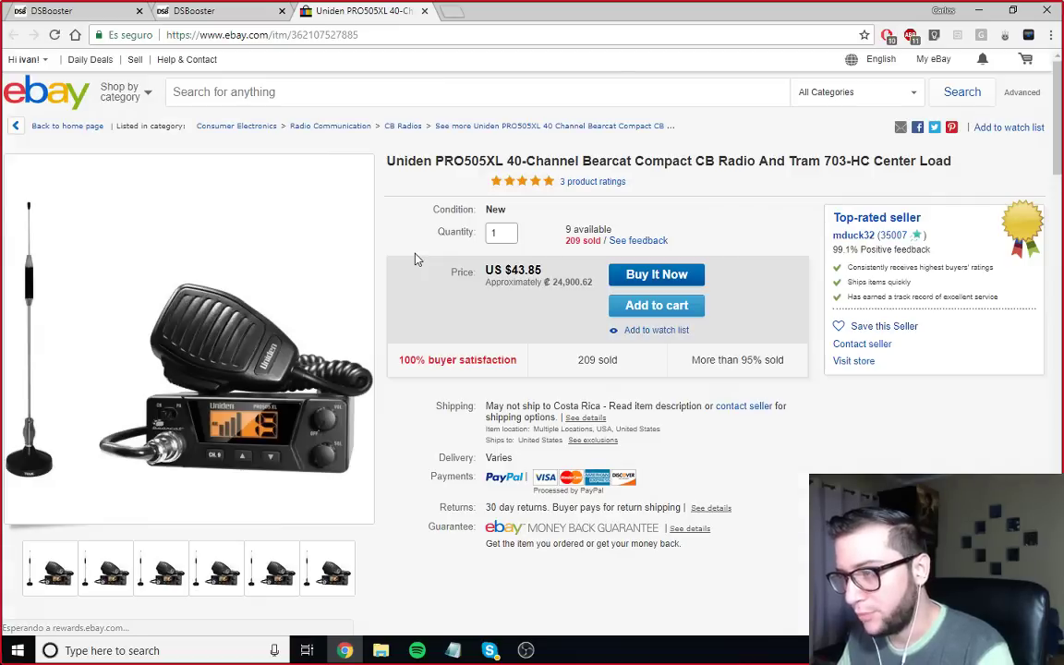
{"action": "mouse_move", "coordinate": [522, 181]}
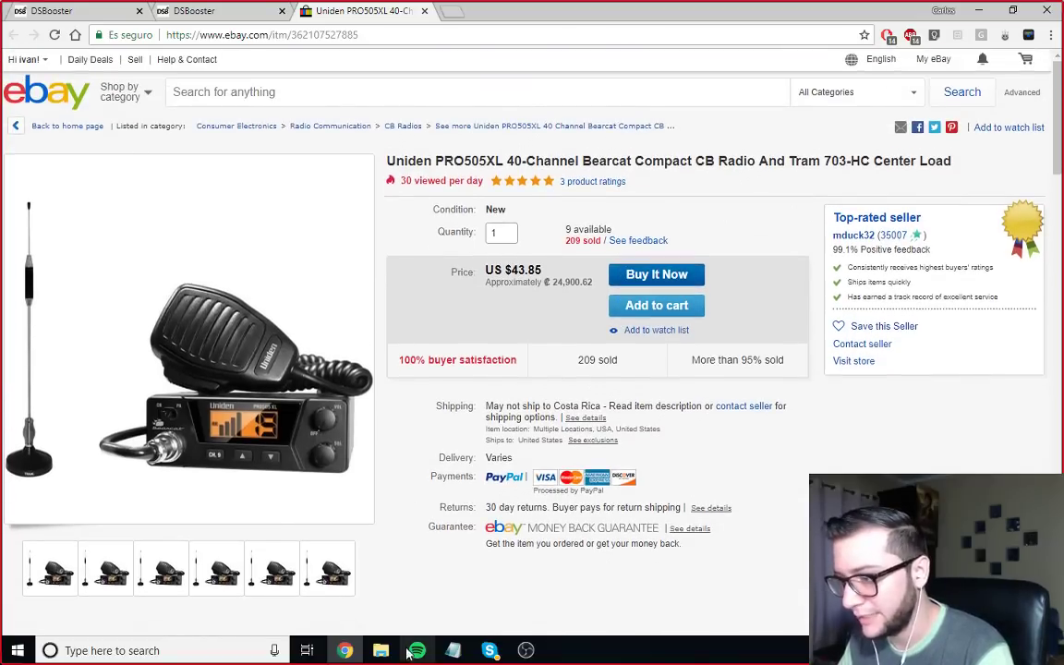
Step: Reread line 3.3 of the Notepad notes, check it against DSBooster's searched sellers list and return to the Uniden radio's eBay listing
{"action": "mouse_move", "coordinate": [452, 650]}
{"action": "left_click", "coordinate": [541, 568]}
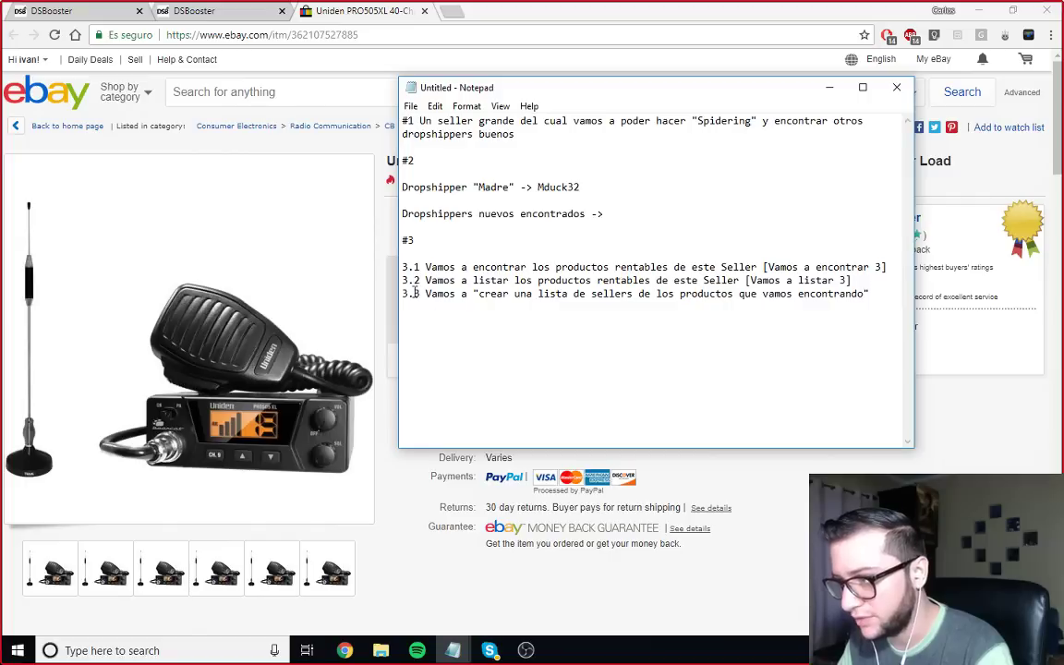
{"action": "left_click_drag", "start_coordinate": [543, 294], "coordinate": [863, 293]}
{"action": "left_click", "coordinate": [871, 293]}
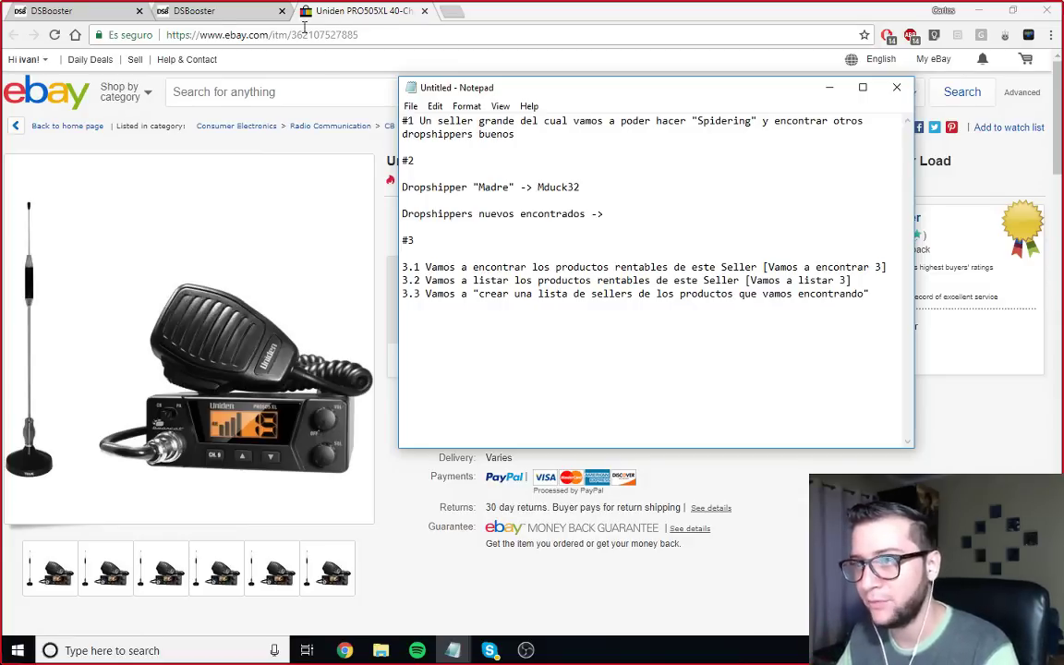
{"action": "left_click", "coordinate": [46, 11]}
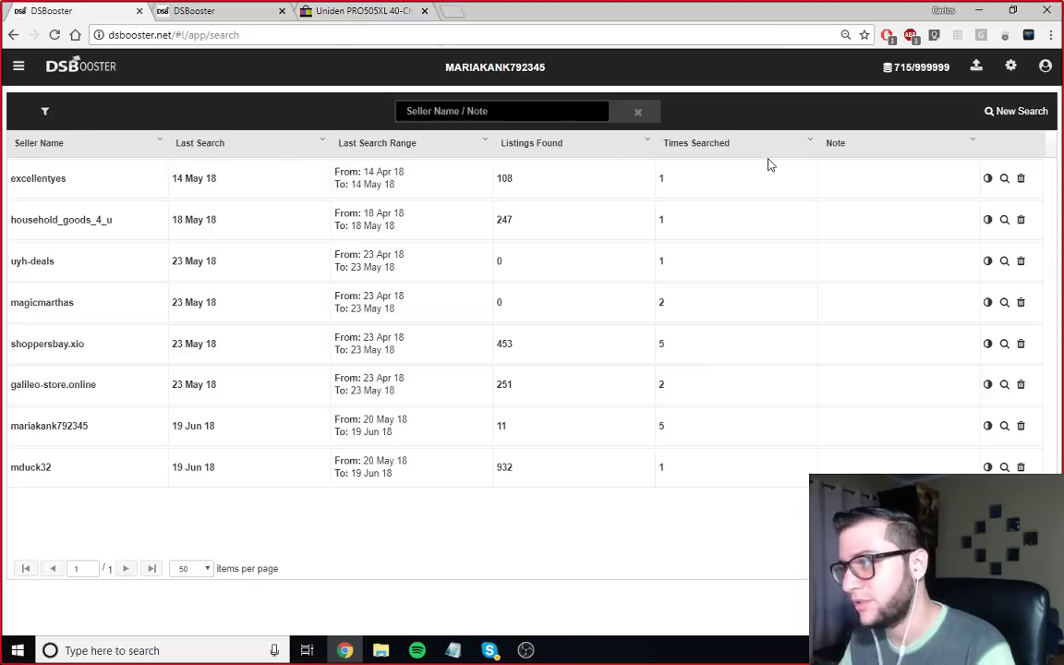
{"action": "left_click", "coordinate": [351, 11]}
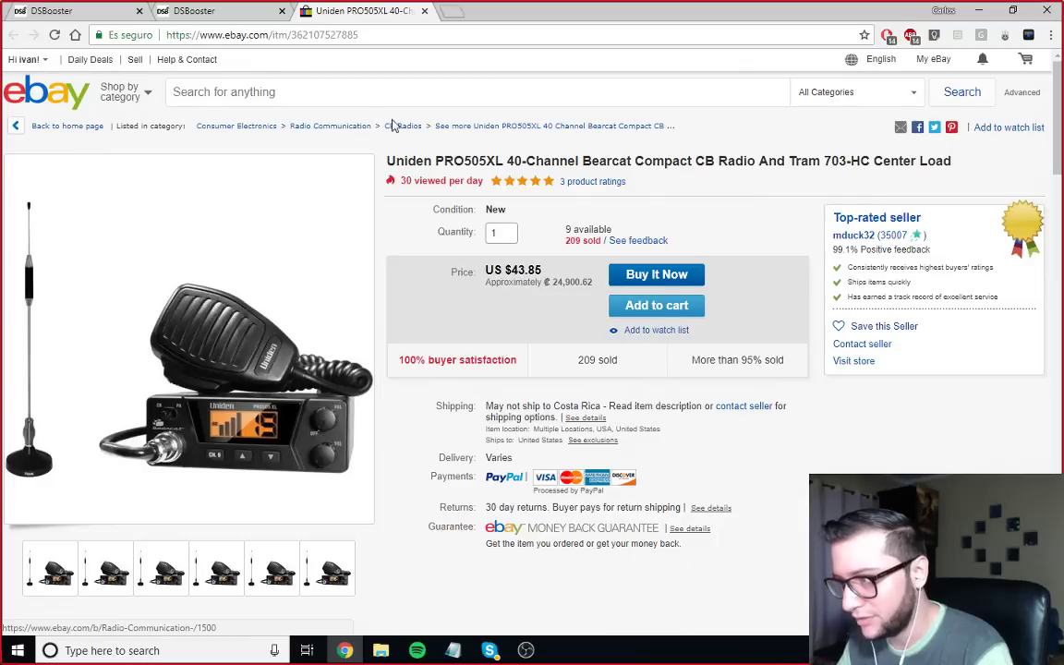
Step: Return to the Notepad notes and reread line 3.1 about finding this seller's profitable products
{"action": "scroll", "coordinate": [490, 155], "scroll_direction": "down", "scroll_amount": 1}
{"action": "scroll", "coordinate": [490, 155], "scroll_direction": "up", "scroll_amount": 1}
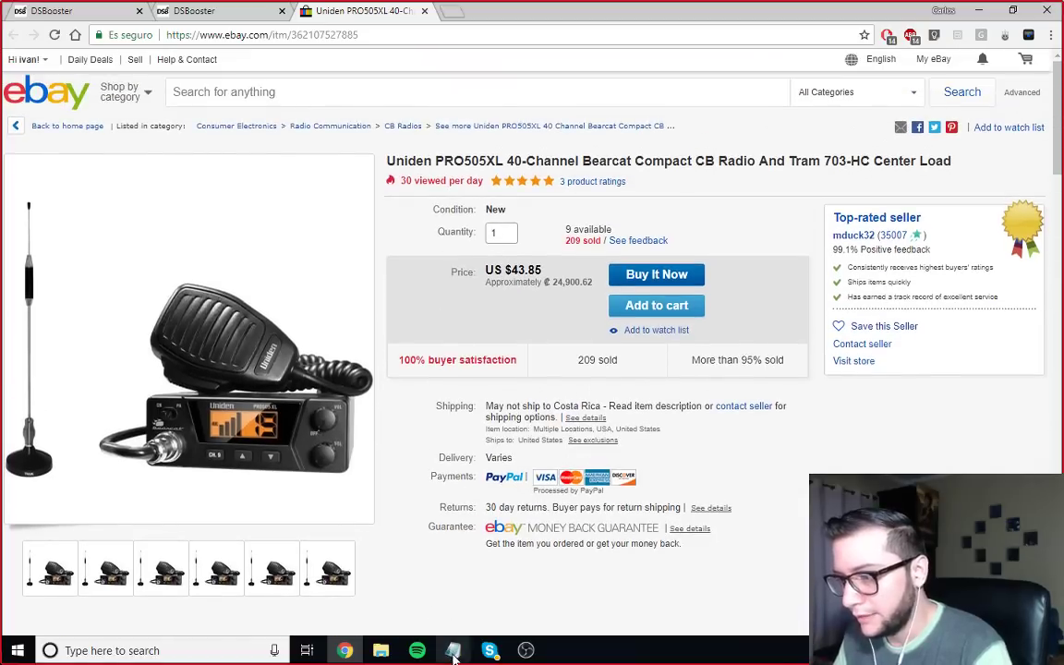
{"action": "mouse_move", "coordinate": [453, 650]}
{"action": "left_click", "coordinate": [517, 591]}
{"action": "left_click_drag", "start_coordinate": [427, 268], "coordinate": [833, 265]}
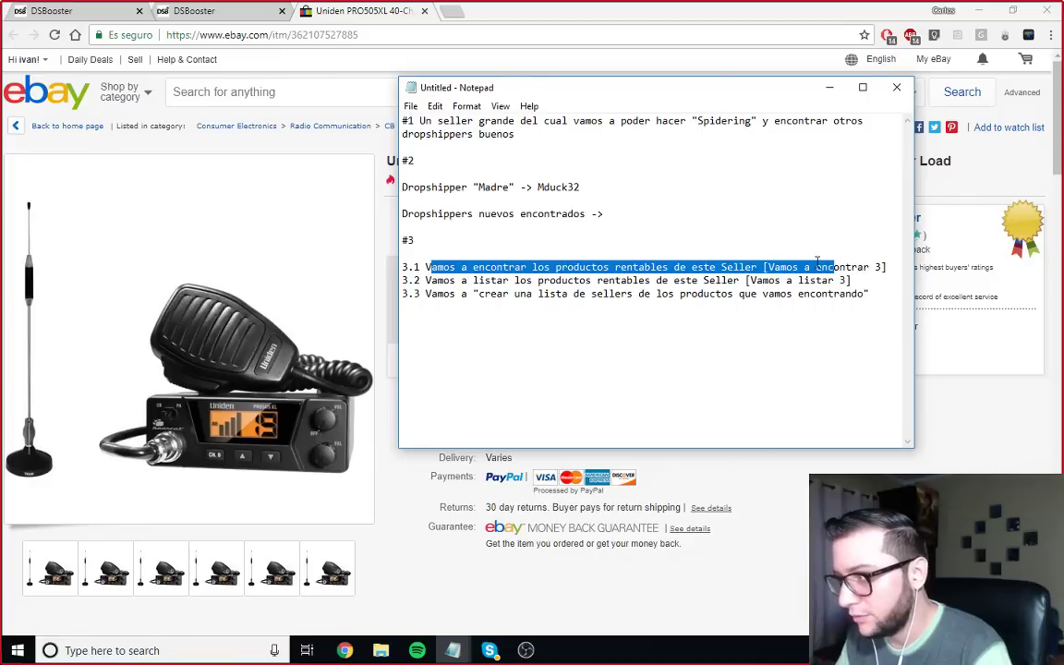
{"action": "left_click", "coordinate": [816, 266]}
{"action": "left_click", "coordinate": [194, 10]}
{"action": "scroll", "coordinate": [462, 344], "scroll_direction": "down", "scroll_amount": 10}
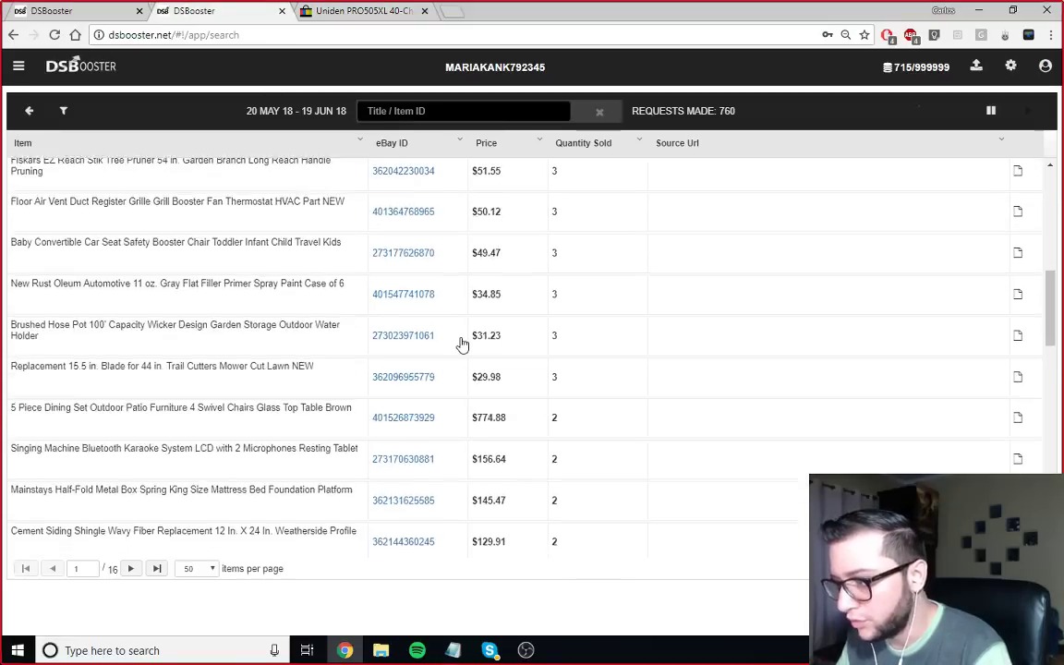
{"action": "scroll", "coordinate": [462, 344], "scroll_direction": "up", "scroll_amount": 10}
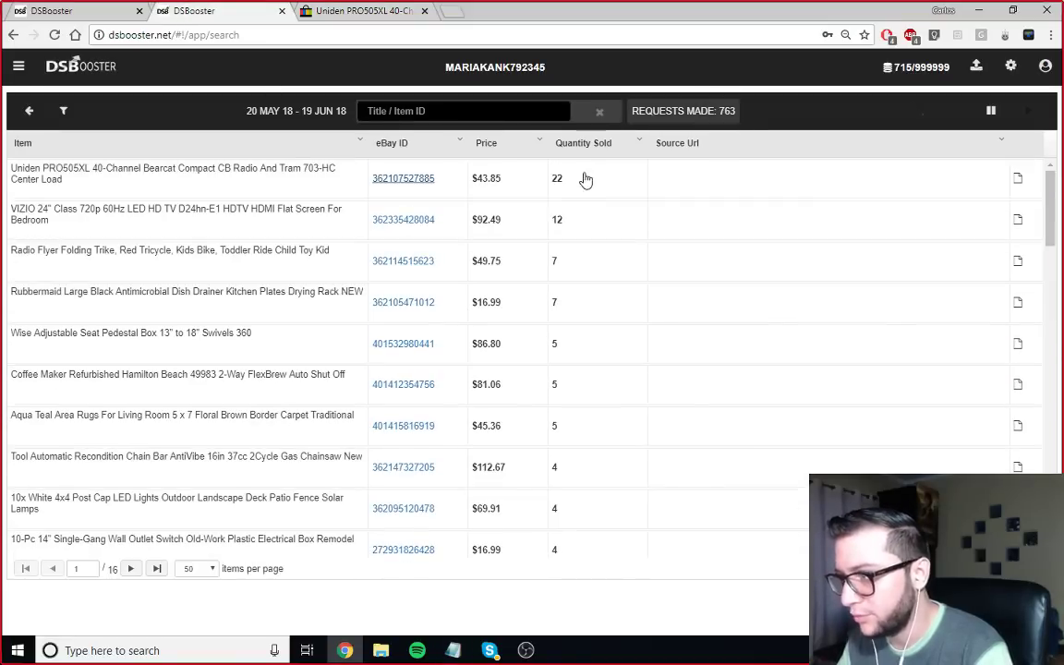
{"action": "left_click", "coordinate": [351, 11]}
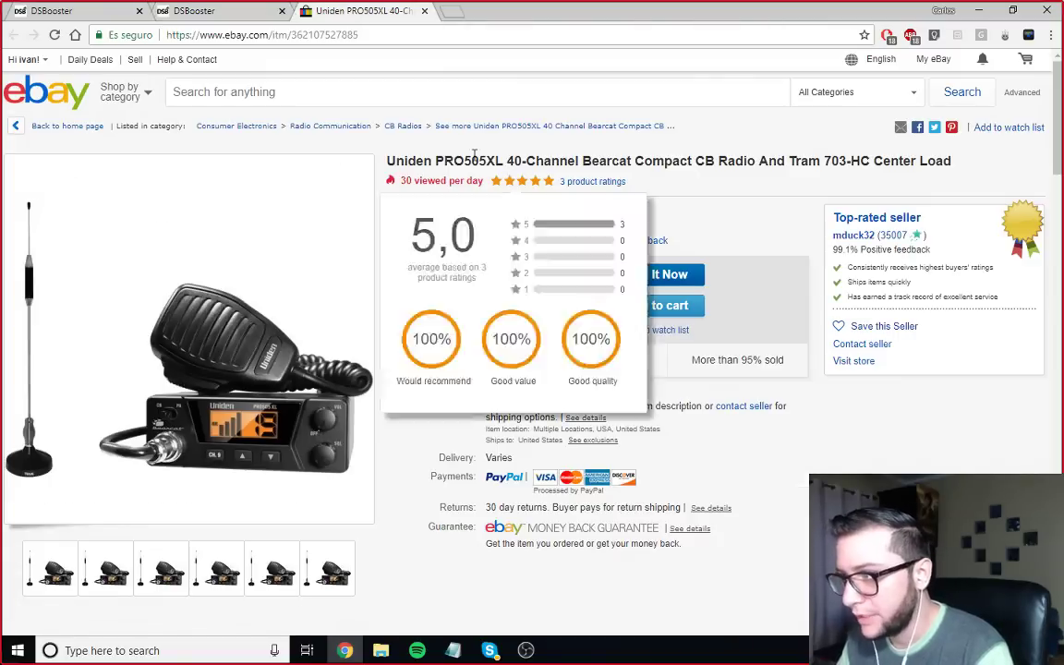
Step: Highlight the full title of the Uniden PRO505XL listing on eBay as possible search text
{"action": "mouse_move", "coordinate": [254, 434]}
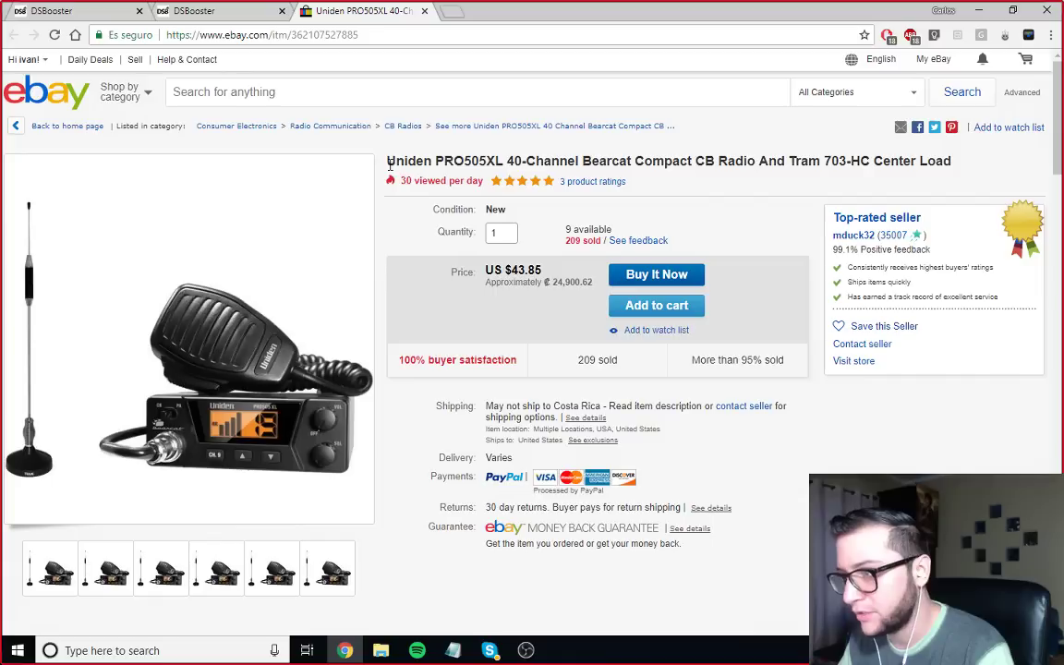
{"action": "left_click_drag", "start_coordinate": [389, 162], "coordinate": [949, 161]}
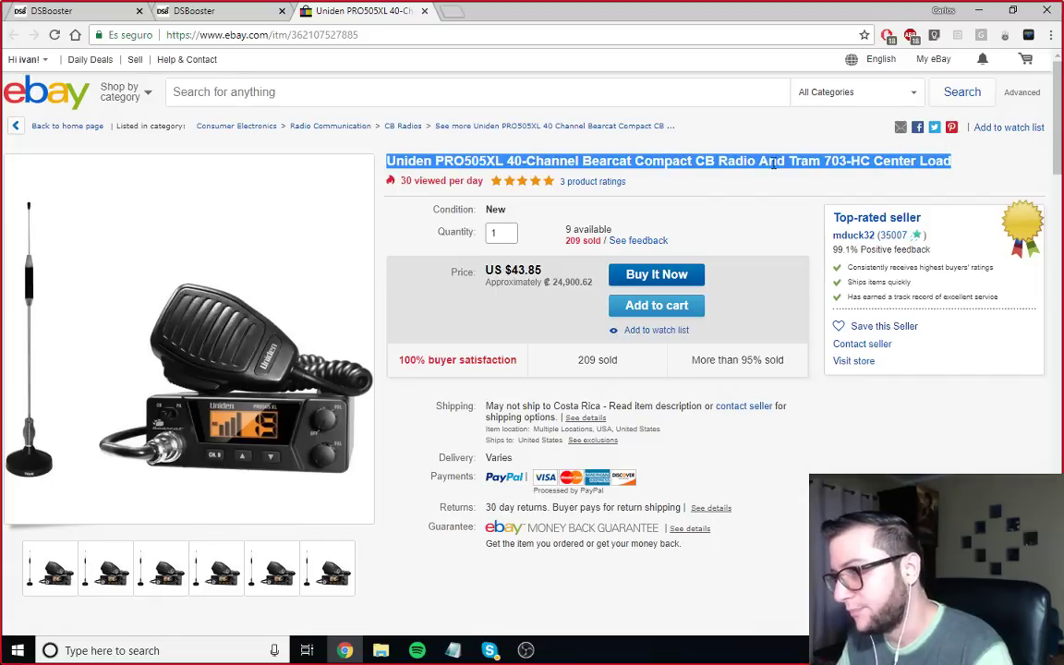
{"action": "left_click", "coordinate": [661, 160]}
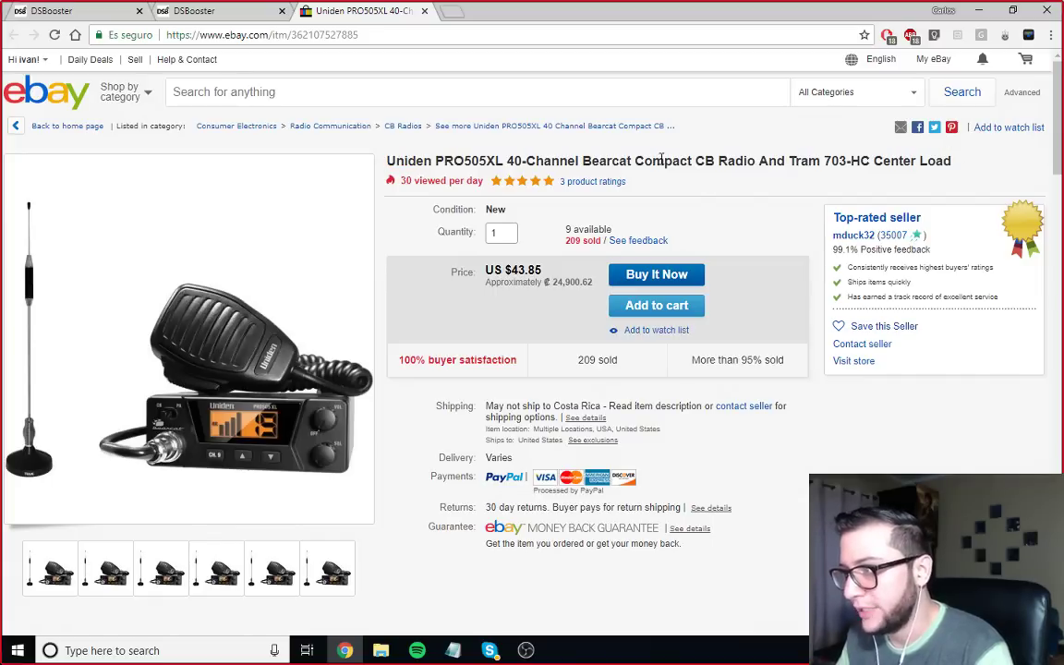
{"action": "left_click_drag", "start_coordinate": [389, 163], "coordinate": [980, 167]}
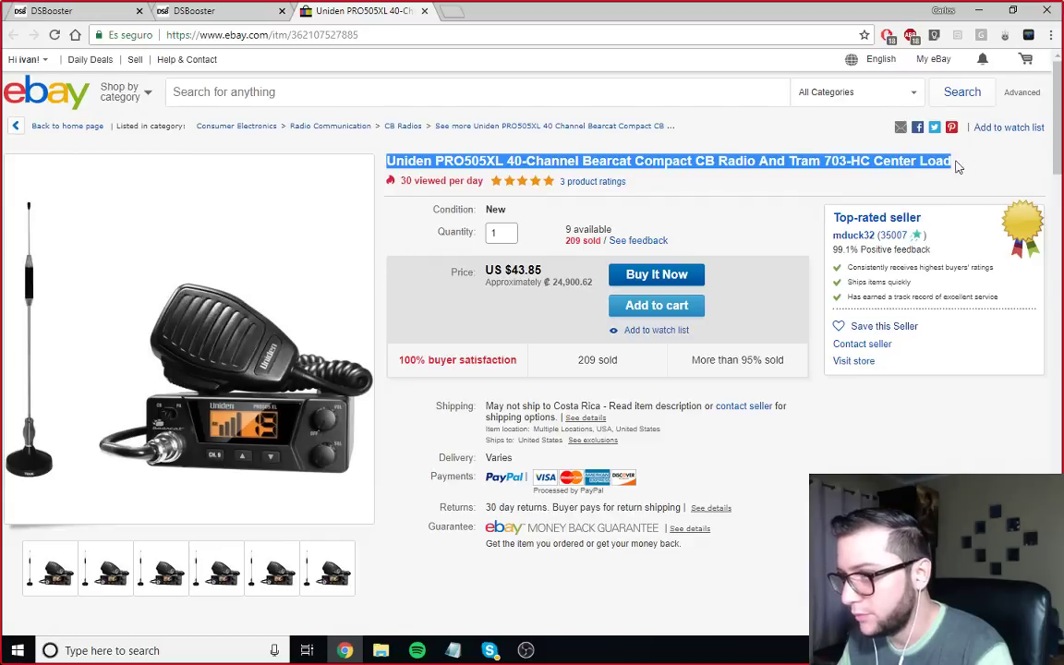
Step: Examine the listing's product description, highlighting its text, and return to the main product photo
{"action": "scroll", "coordinate": [547, 385], "scroll_direction": "down", "scroll_amount": 12}
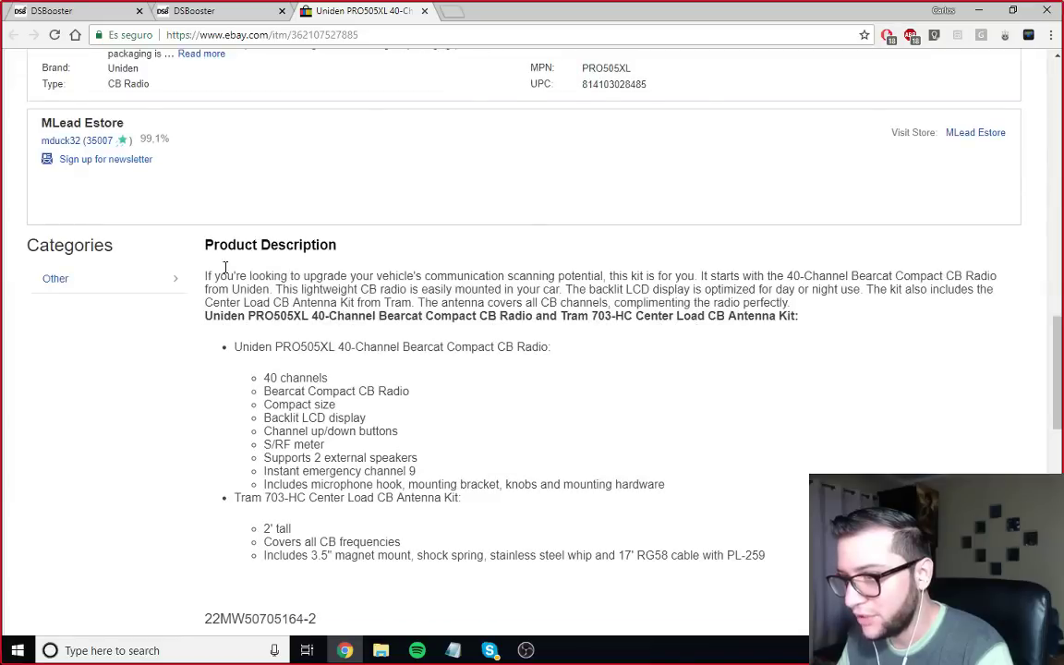
{"action": "left_click_drag", "start_coordinate": [190, 220], "coordinate": [180, 288]}
{"action": "scroll", "coordinate": [440, 363], "scroll_direction": "down", "scroll_amount": 3}
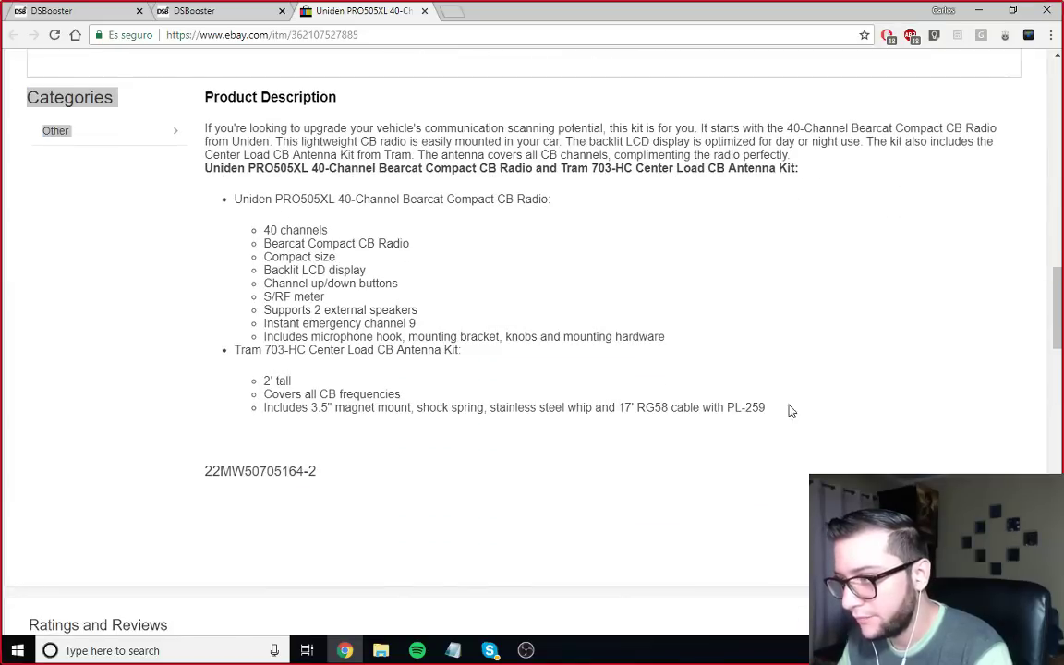
{"action": "left_click_drag", "start_coordinate": [789, 411], "coordinate": [208, 97]}
{"action": "scroll", "coordinate": [209, 183], "scroll_direction": "up", "scroll_amount": 8}
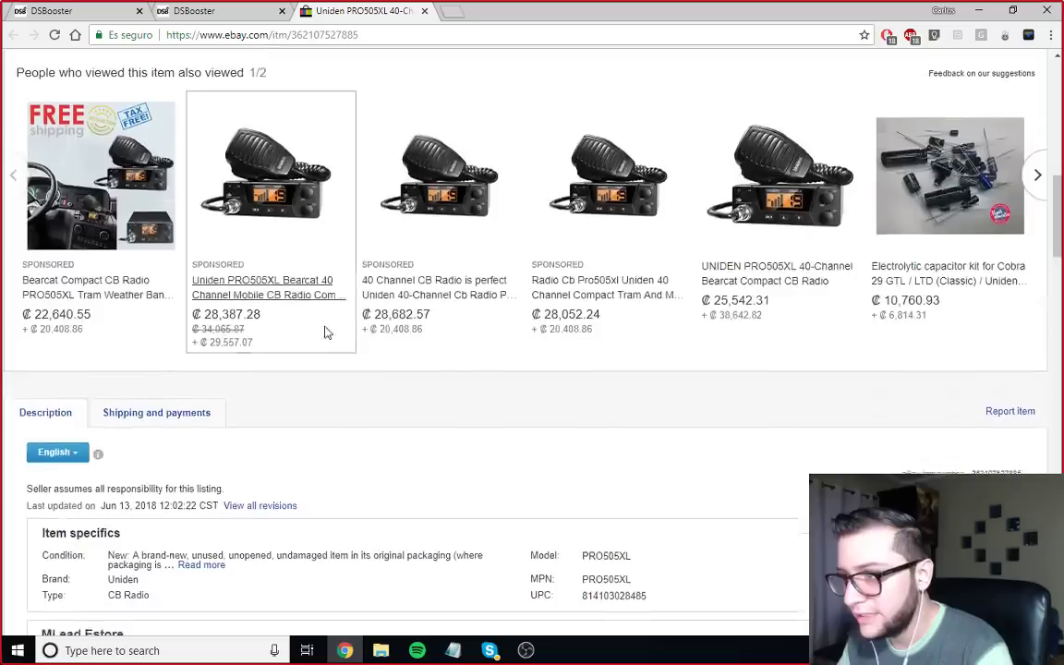
{"action": "scroll", "coordinate": [325, 333], "scroll_direction": "up", "scroll_amount": 8}
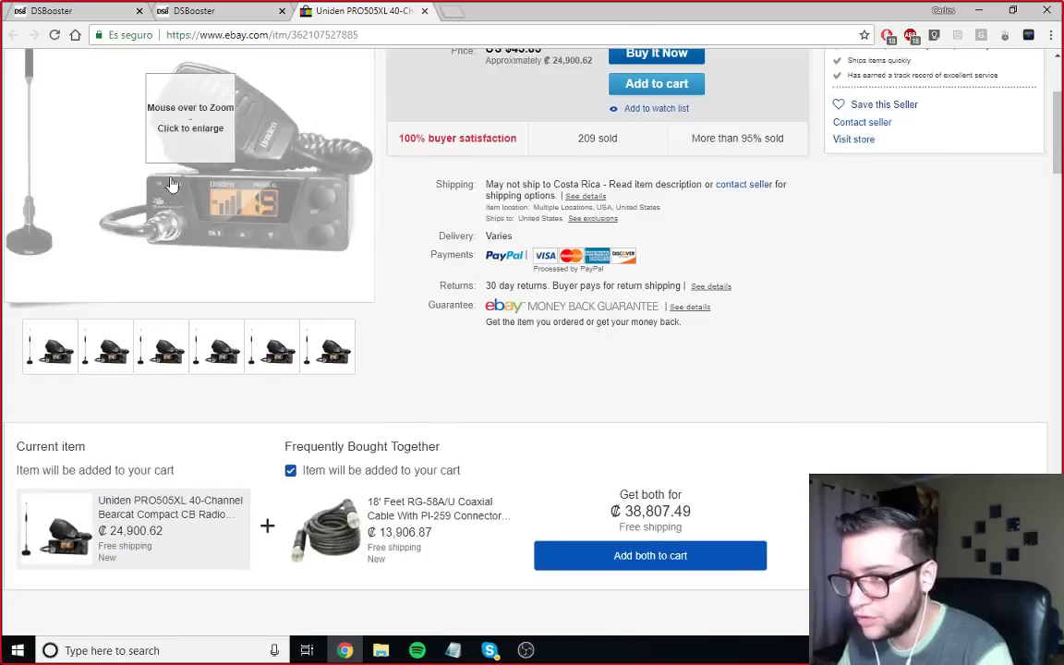
{"action": "scroll", "coordinate": [171, 185], "scroll_direction": "up", "scroll_amount": 4}
Step: Enlarge the listing's main photo, show the image options including the Google image search, and close the enlarged view
{"action": "left_click", "coordinate": [185, 364]}
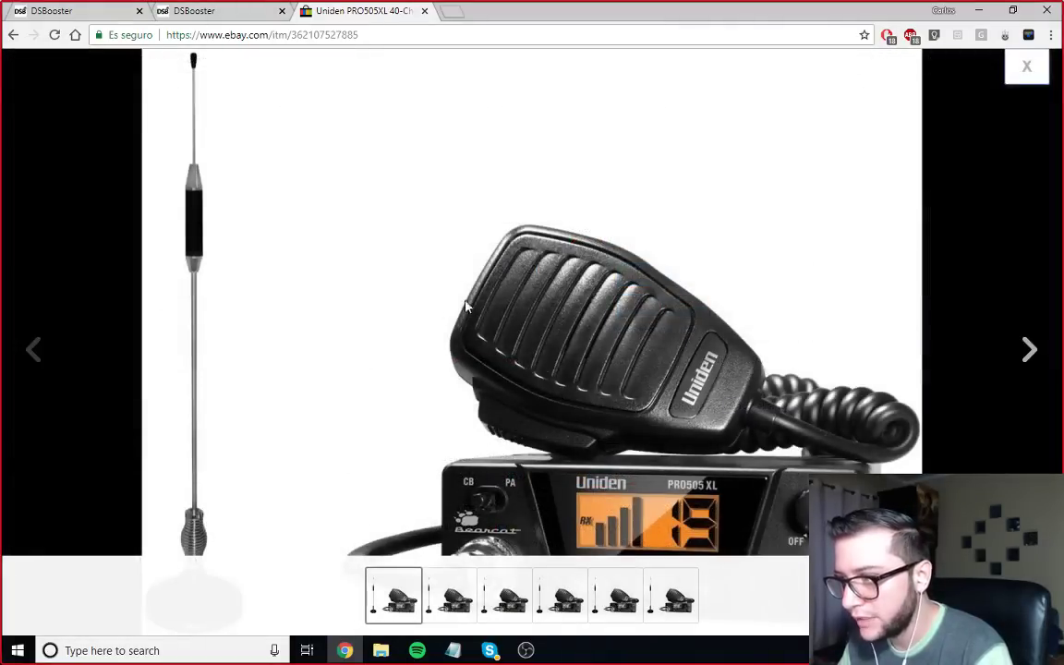
{"action": "right_click", "coordinate": [484, 308]}
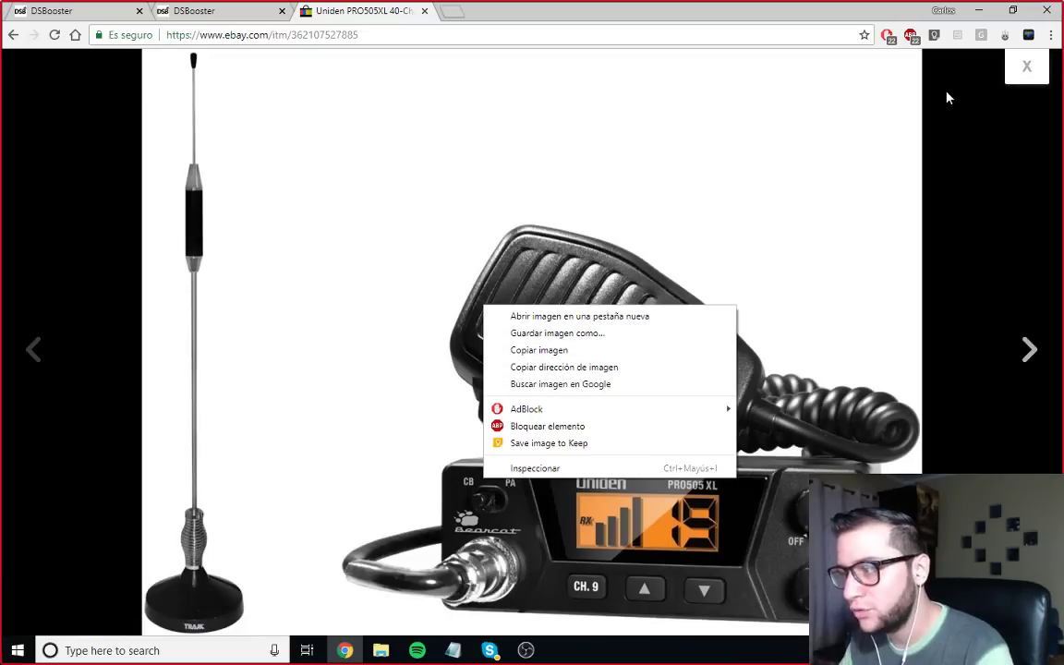
{"action": "left_click", "coordinate": [1027, 71]}
{"action": "left_click", "coordinate": [1027, 70]}
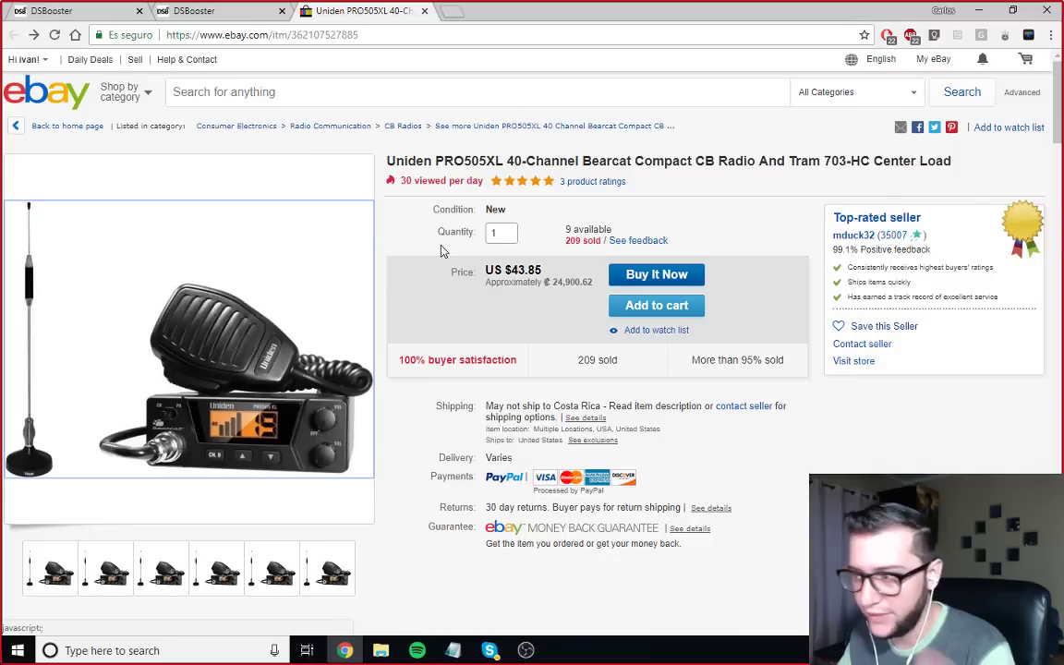
Step: Examine the product description again, highlighting the feature lists of the CB radio and the Tram 703-HC antenna kit
{"action": "scroll", "coordinate": [466, 162], "scroll_direction": "down", "scroll_amount": 1}
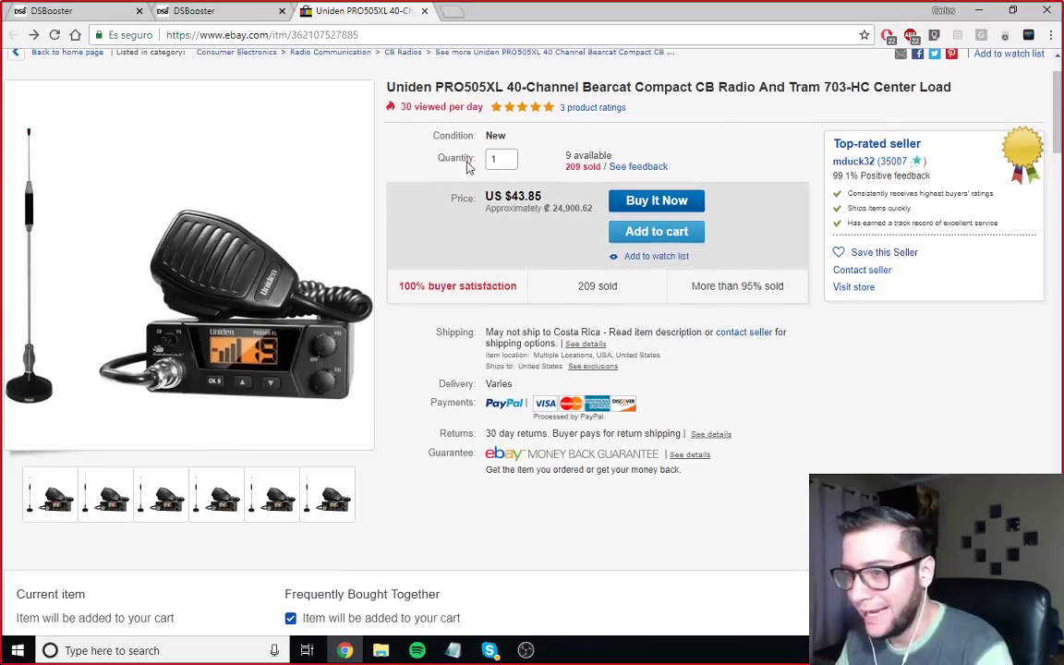
{"action": "scroll", "coordinate": [309, 296], "scroll_direction": "down", "scroll_amount": 10}
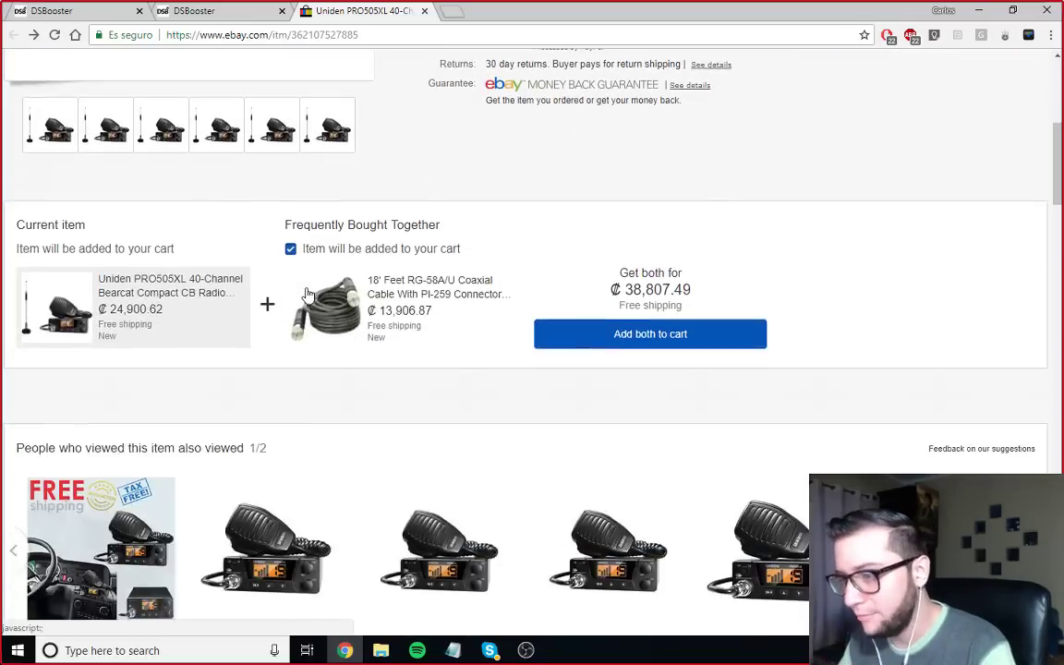
{"action": "scroll", "coordinate": [308, 295], "scroll_direction": "down", "scroll_amount": 3}
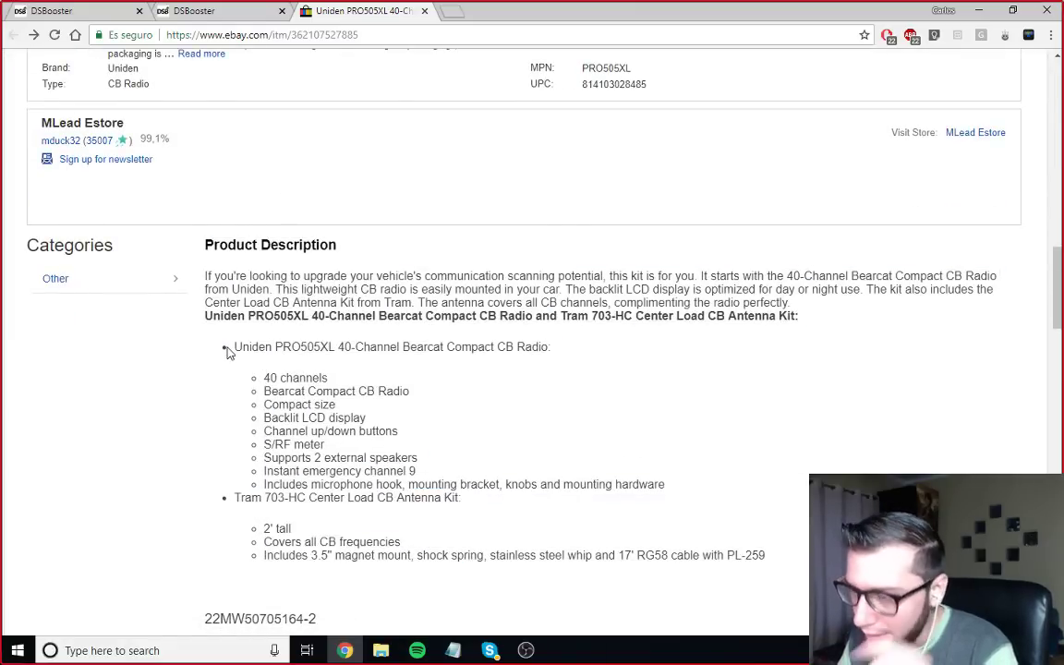
{"action": "left_click_drag", "start_coordinate": [224, 350], "coordinate": [773, 558]}
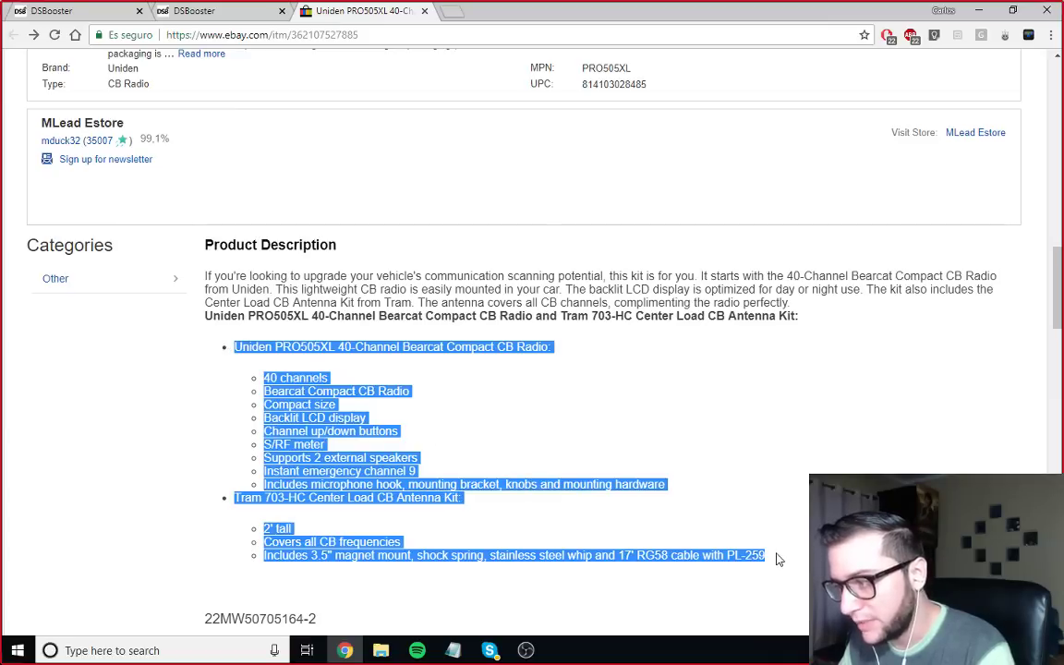
{"action": "scroll", "coordinate": [438, 440], "scroll_direction": "down", "scroll_amount": 1}
{"action": "scroll", "coordinate": [438, 441], "scroll_direction": "up", "scroll_amount": 1}
{"action": "left_click", "coordinate": [205, 277]}
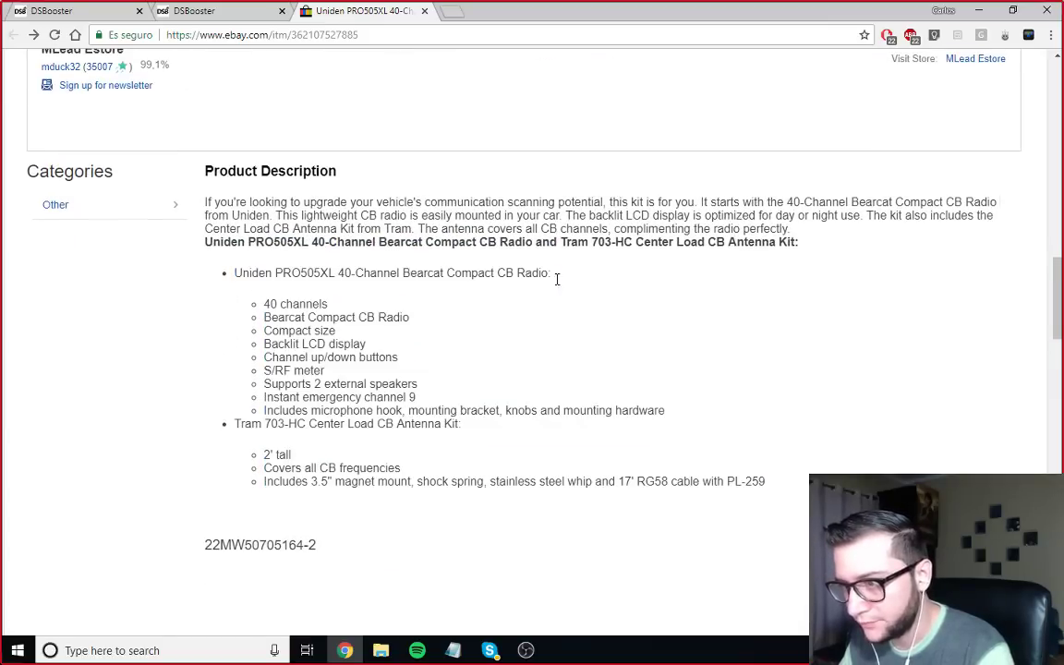
{"action": "left_click_drag", "start_coordinate": [233, 267], "coordinate": [765, 479]}
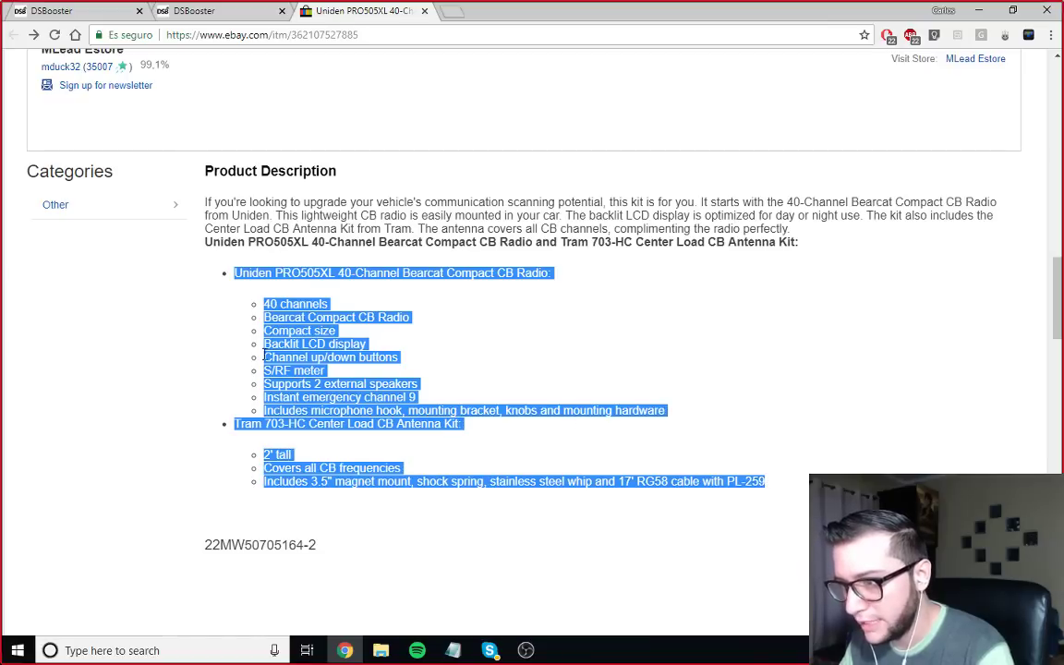
{"action": "left_click", "coordinate": [239, 214]}
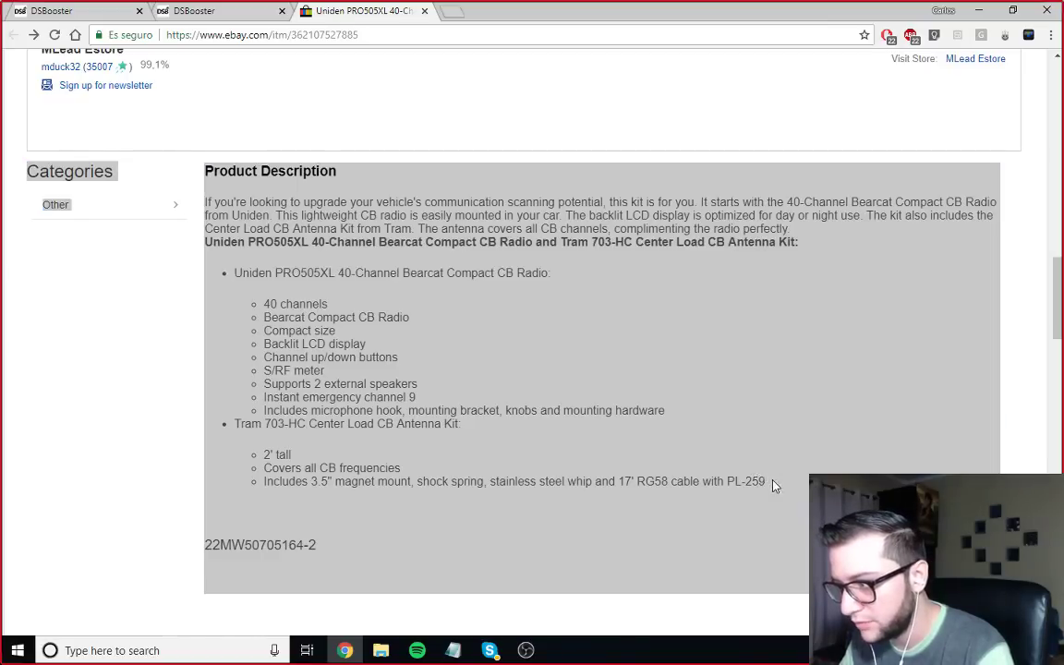
{"action": "left_click_drag", "start_coordinate": [764, 481], "coordinate": [215, 200]}
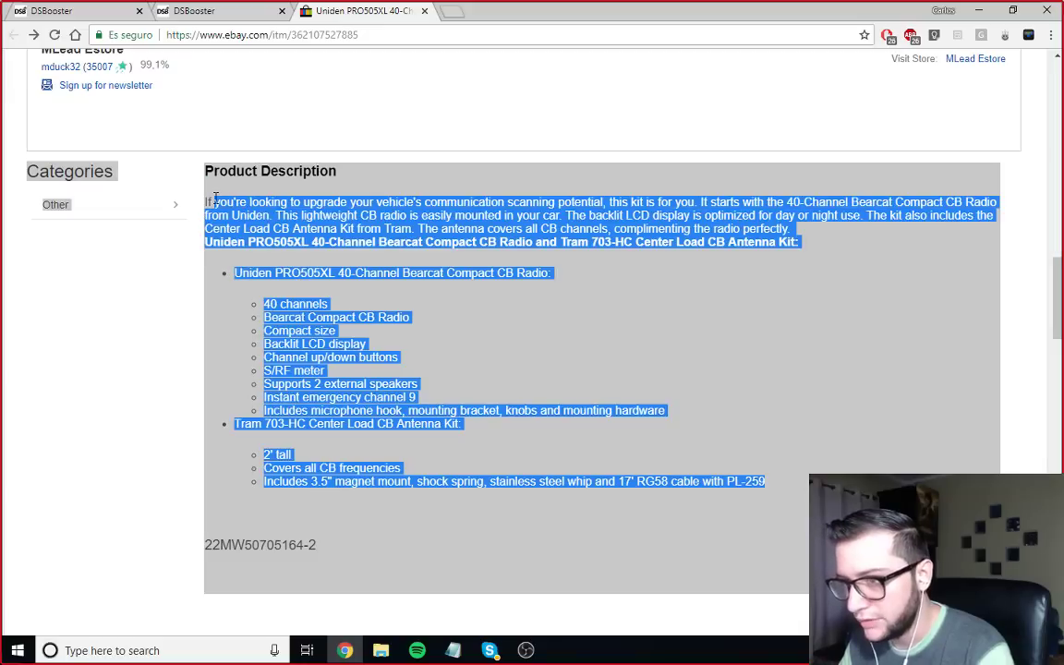
{"action": "left_click", "coordinate": [265, 215]}
{"action": "left_click", "coordinate": [181, 358]}
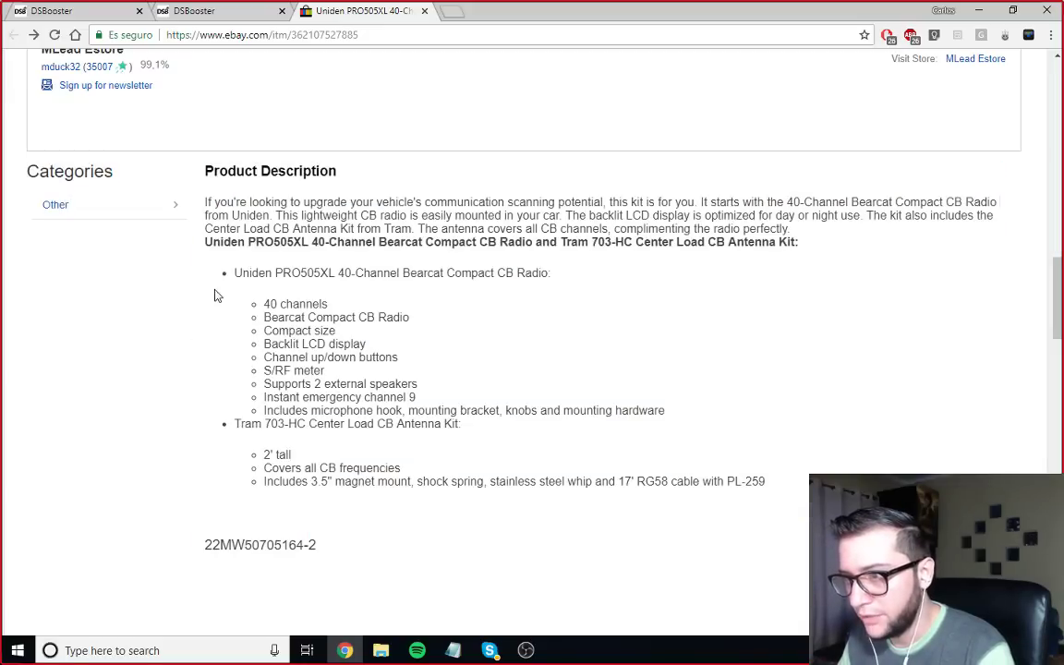
Step: Search Google for the description's full feature list, from the Uniden radio heading through the last antenna kit item
{"action": "left_click_drag", "start_coordinate": [233, 279], "coordinate": [774, 488]}
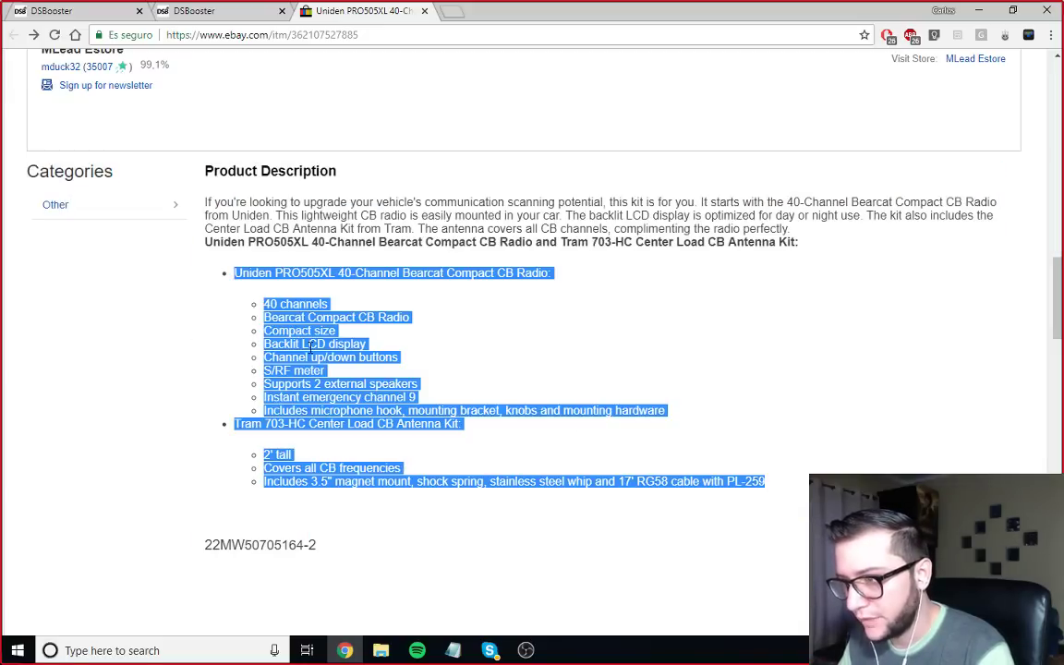
{"action": "right_click", "coordinate": [267, 345]}
{"action": "left_click", "coordinate": [380, 374]}
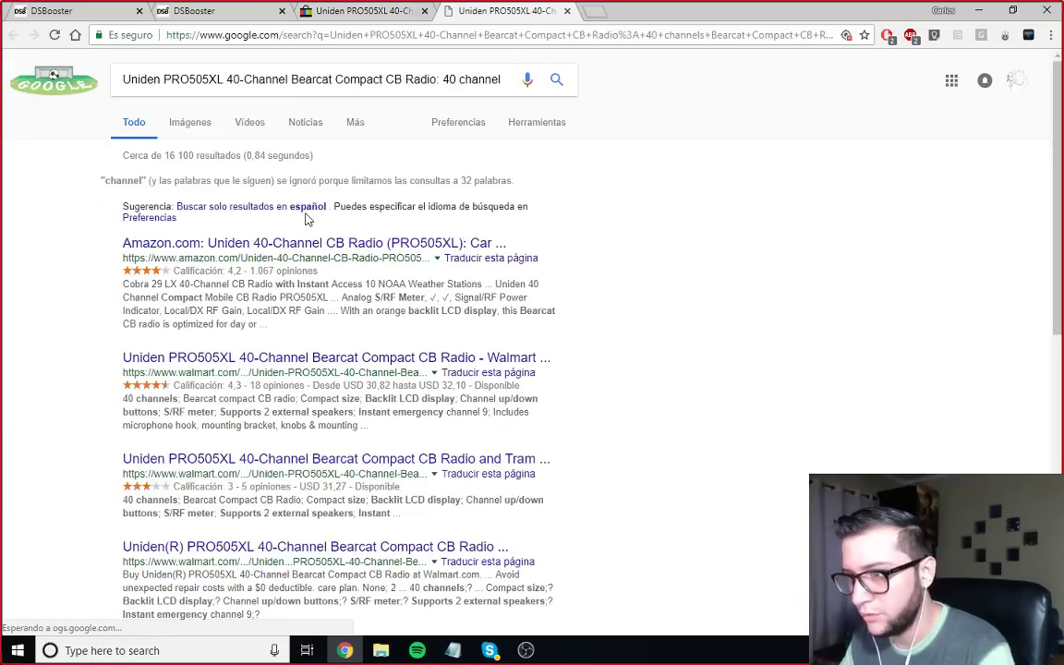
Step: Open the Amazon result and the three Walmart results for the Uniden PRO505XL in separate new tabs
{"action": "left_click", "coordinate": [235, 244], "text": "ctrl"}
{"action": "left_click", "coordinate": [230, 359], "text": "ctrl"}
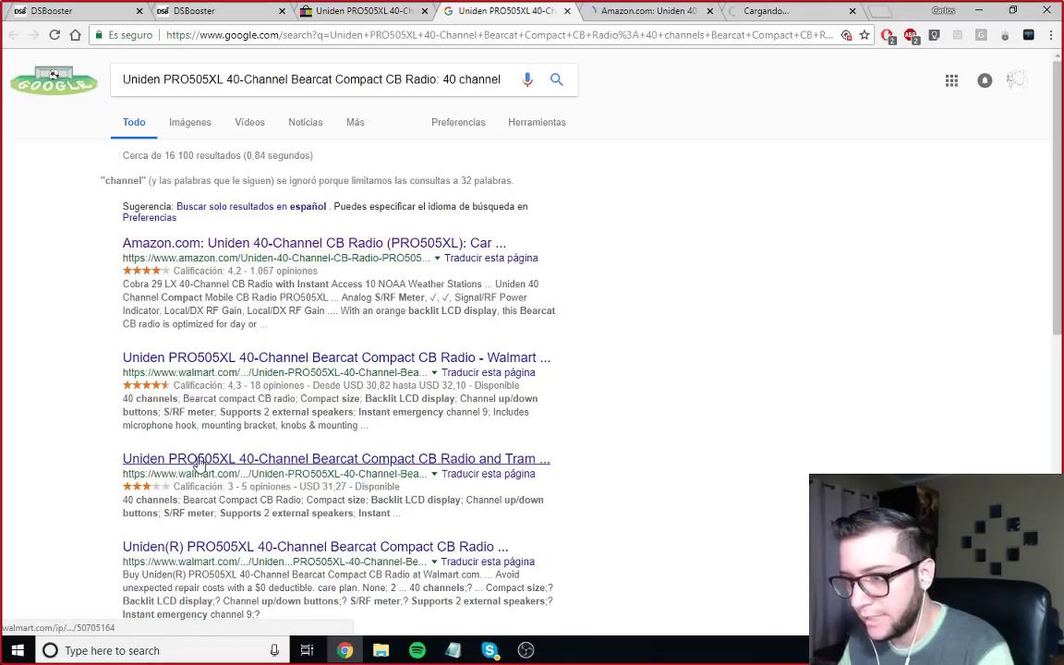
{"action": "left_click", "coordinate": [180, 459], "text": "ctrl"}
{"action": "left_click", "coordinate": [207, 551], "text": "ctrl"}
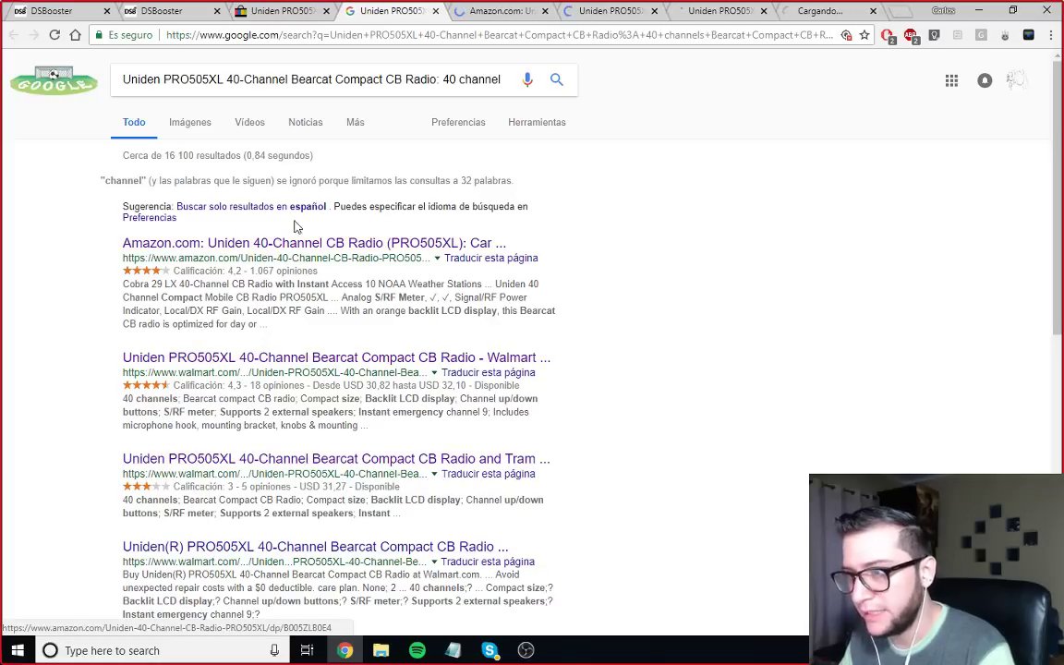
Step: View the Amazon page of the Uniden 40-Channel CB Radio, checking its photo, title and price
{"action": "left_click", "coordinate": [478, 13]}
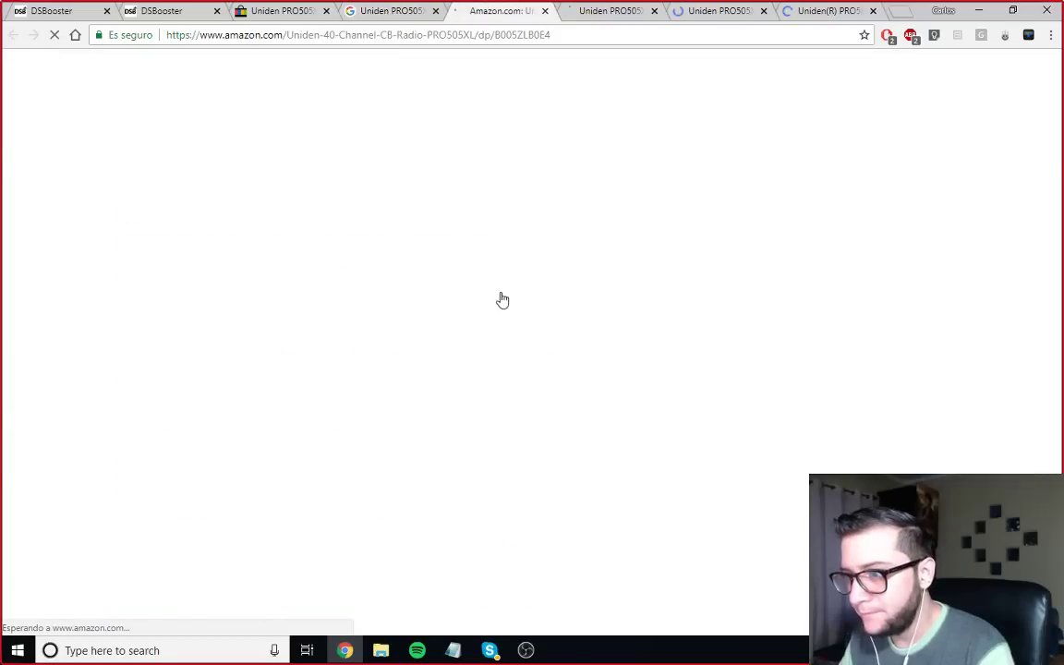
{"action": "scroll", "coordinate": [502, 299], "scroll_direction": "down", "scroll_amount": 1}
{"action": "scroll", "coordinate": [501, 298], "scroll_direction": "down", "scroll_amount": 2}
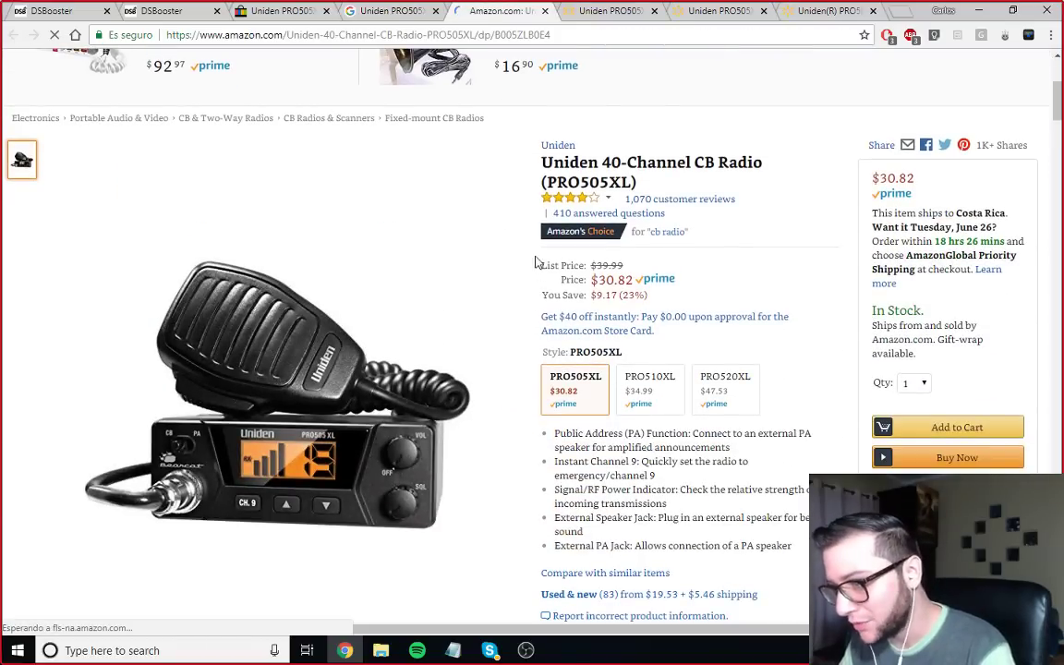
{"action": "mouse_move", "coordinate": [427, 204]}
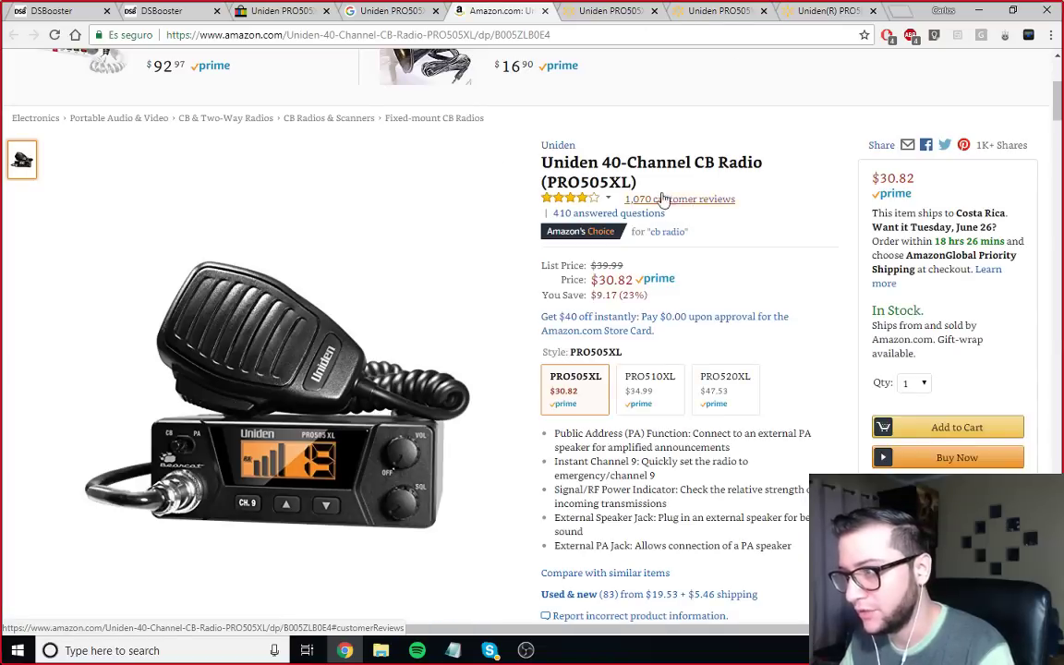
{"action": "left_click", "coordinate": [276, 20]}
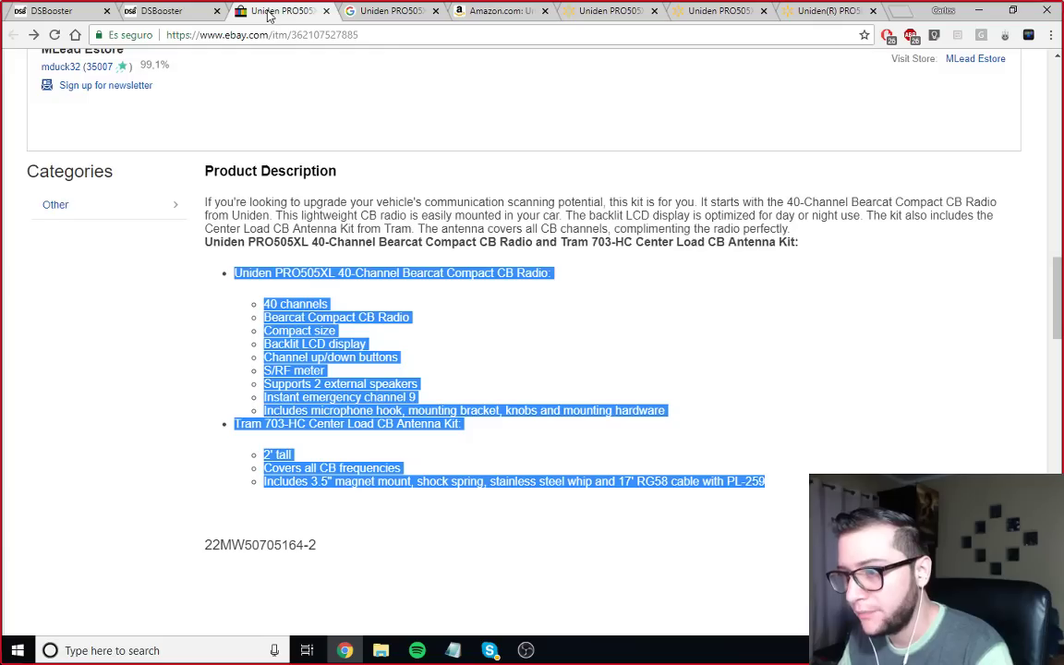
{"action": "scroll", "coordinate": [355, 317], "scroll_direction": "up", "scroll_amount": 15}
{"action": "scroll", "coordinate": [355, 316], "scroll_direction": "up", "scroll_amount": 3}
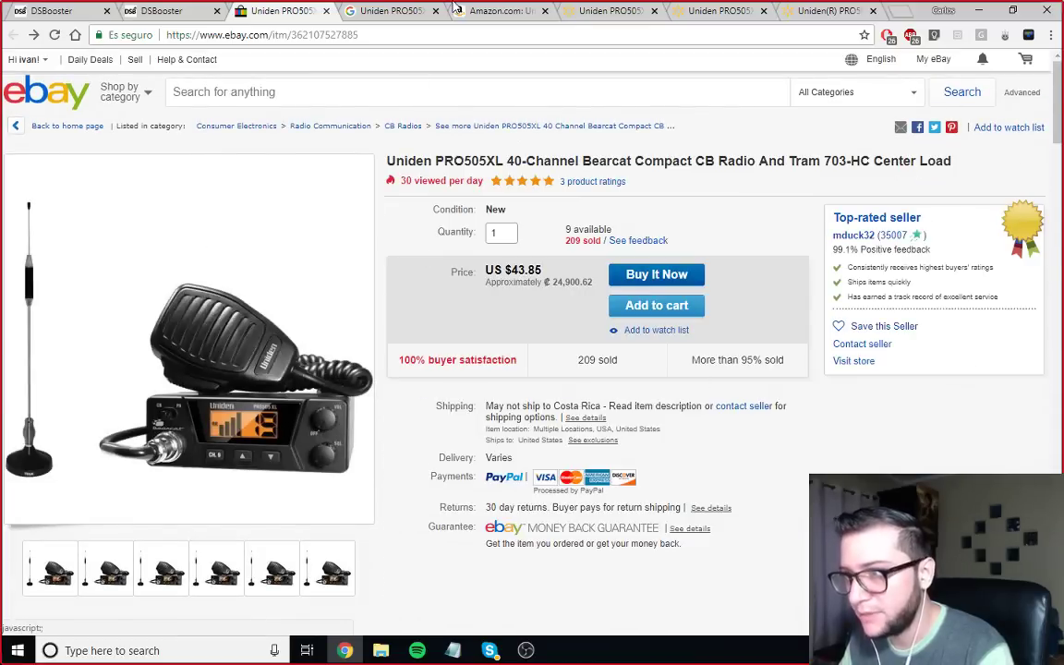
{"action": "left_click", "coordinate": [494, 11]}
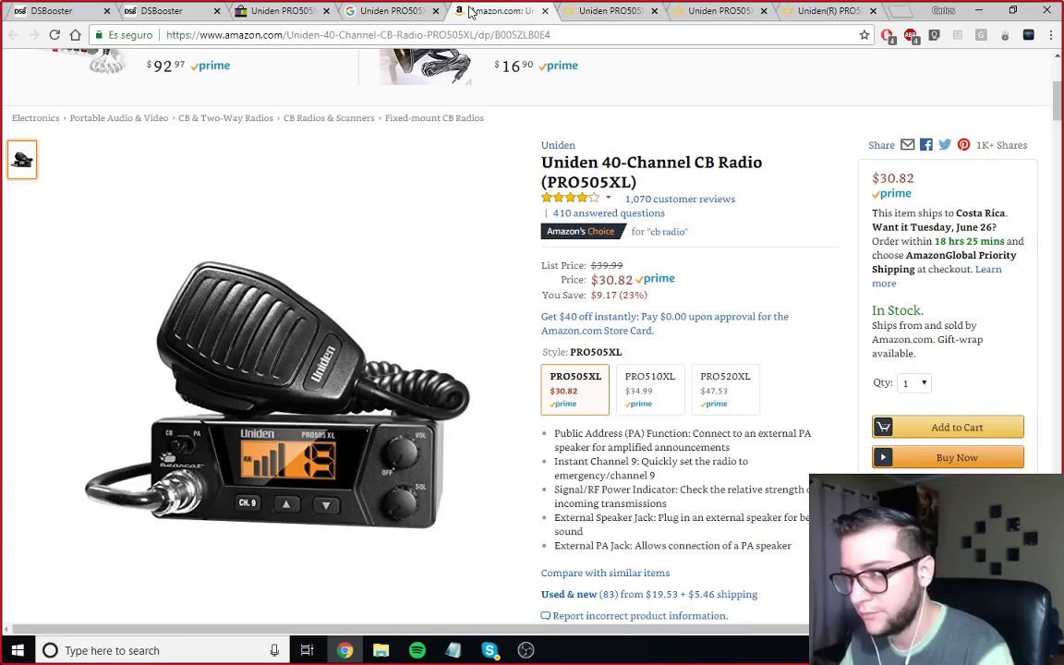
Step: Compare the product images again, checking the eBay listing's radio and antenna against the Amazon radio photo
{"action": "left_click", "coordinate": [277, 11]}
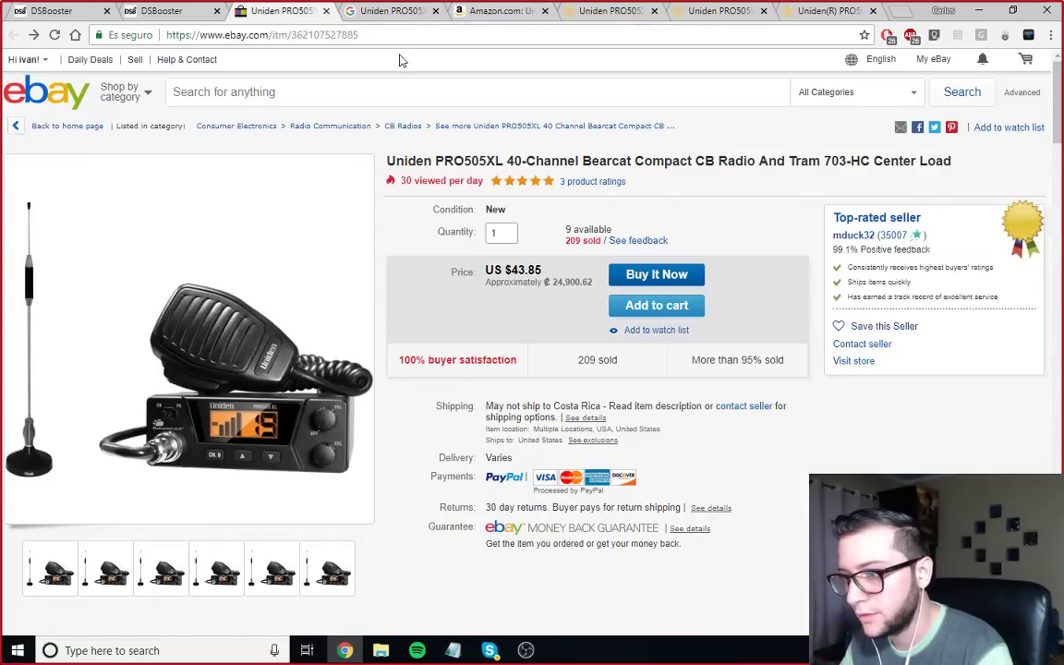
{"action": "left_click", "coordinate": [479, 15]}
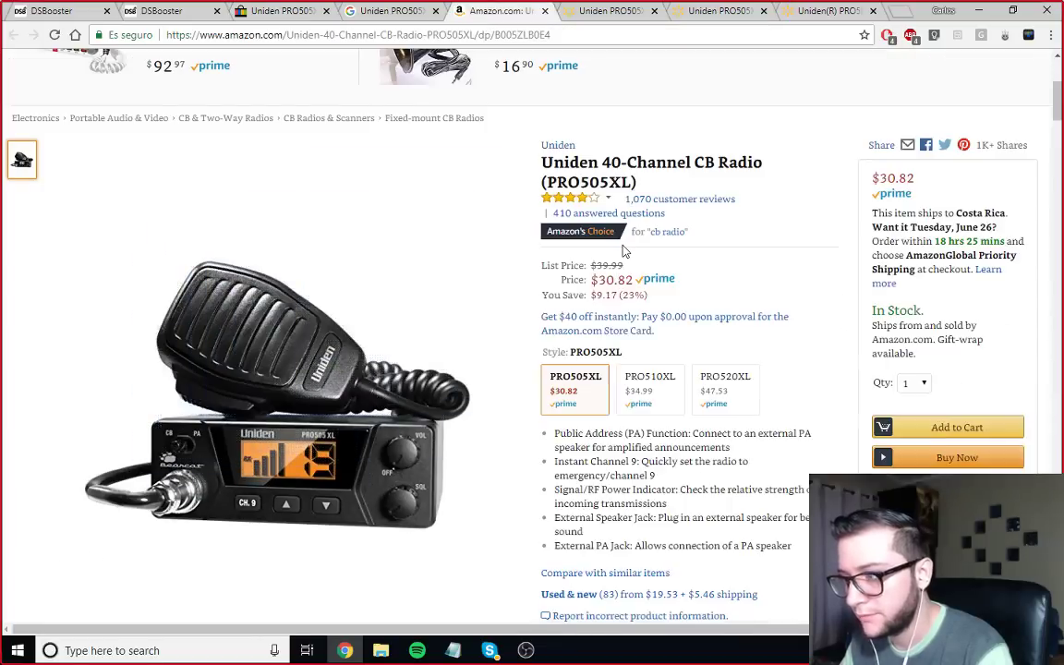
{"action": "mouse_move", "coordinate": [622, 243]}
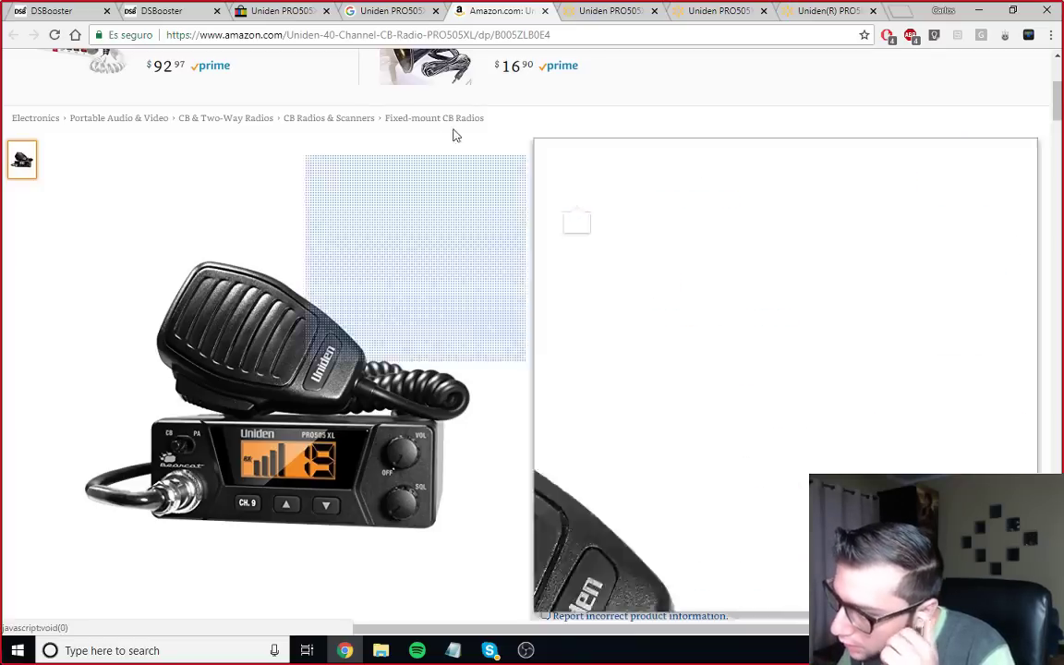
{"action": "left_click", "coordinate": [282, 11]}
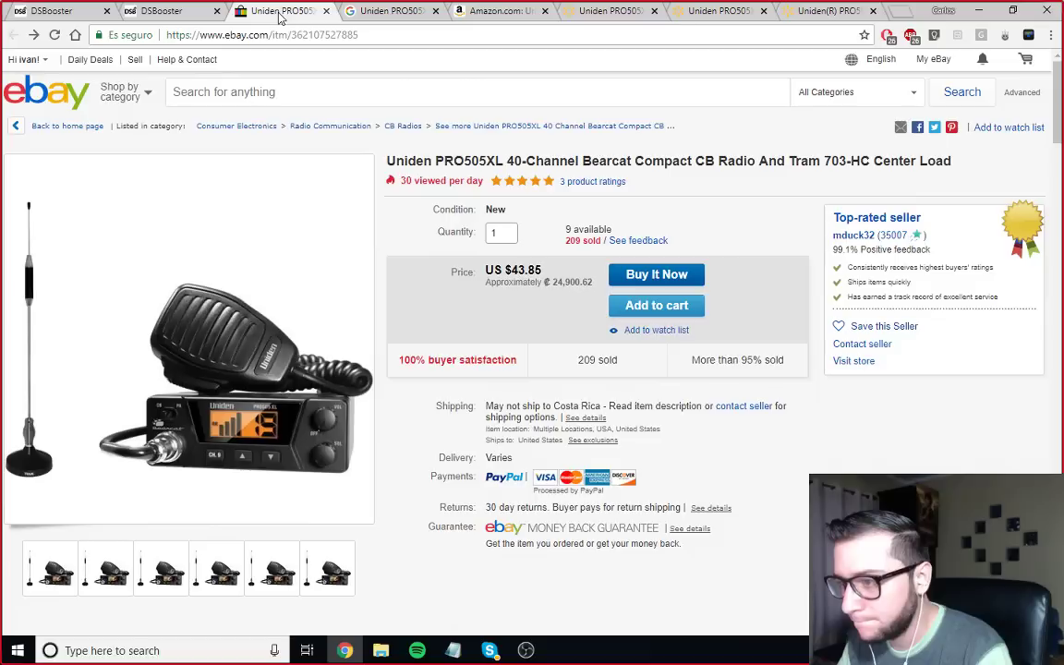
{"action": "left_click", "coordinate": [478, 11]}
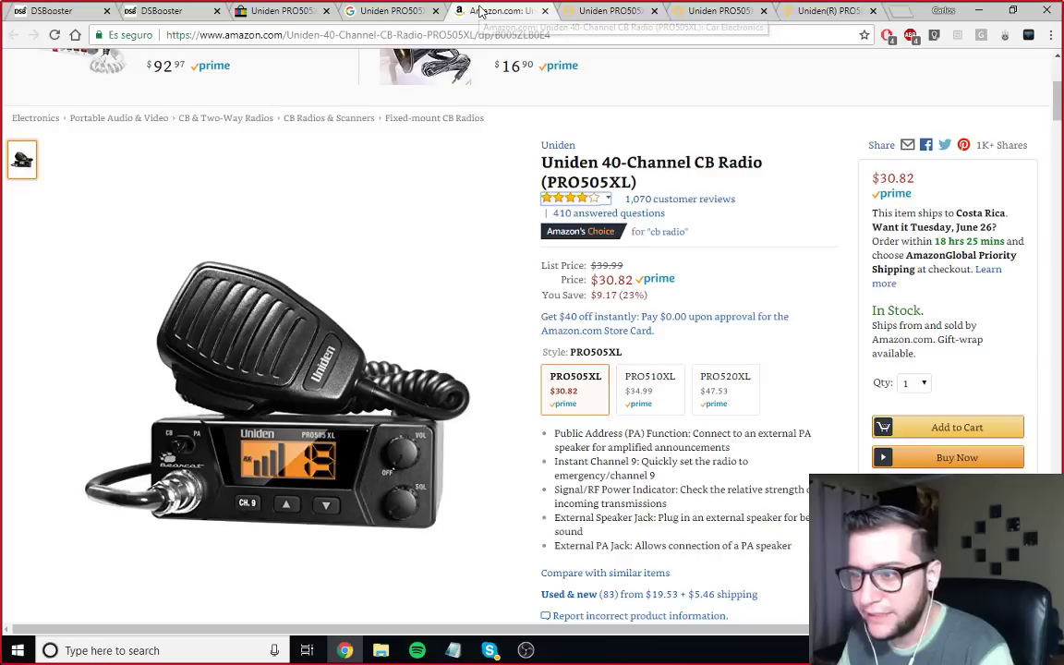
{"action": "left_click", "coordinate": [282, 9]}
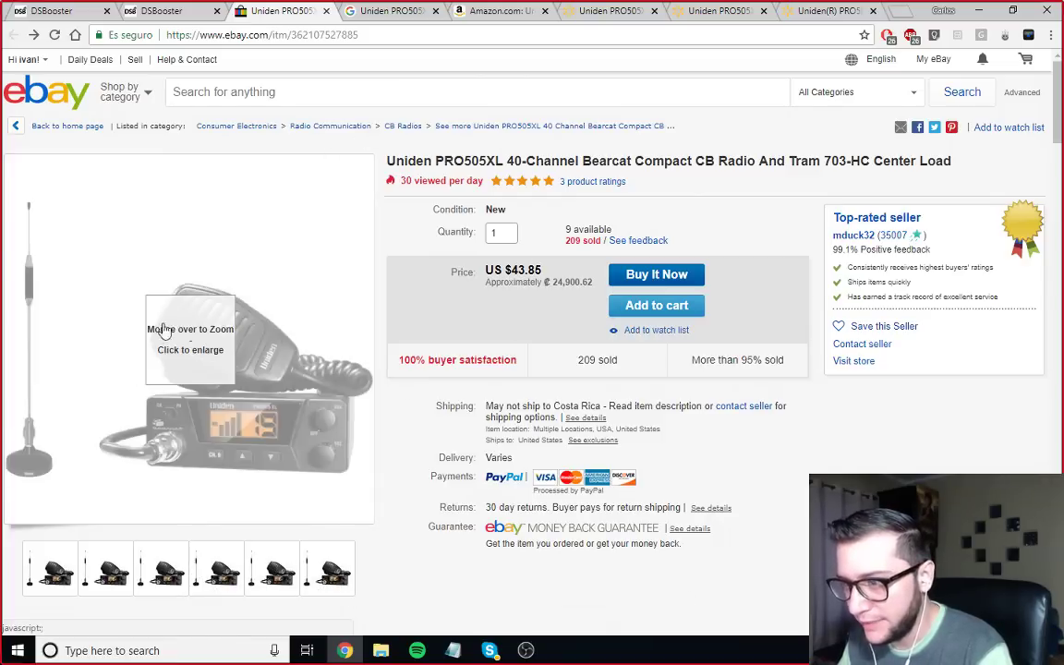
{"action": "mouse_move", "coordinate": [247, 335]}
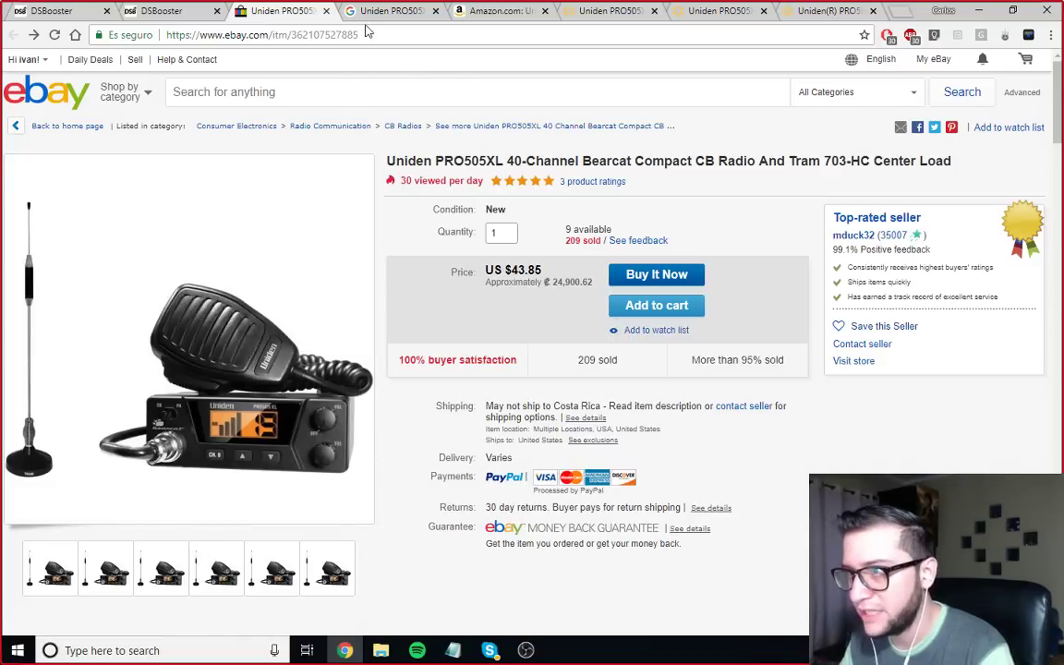
{"action": "left_click", "coordinate": [471, 10]}
{"action": "mouse_move", "coordinate": [356, 328]}
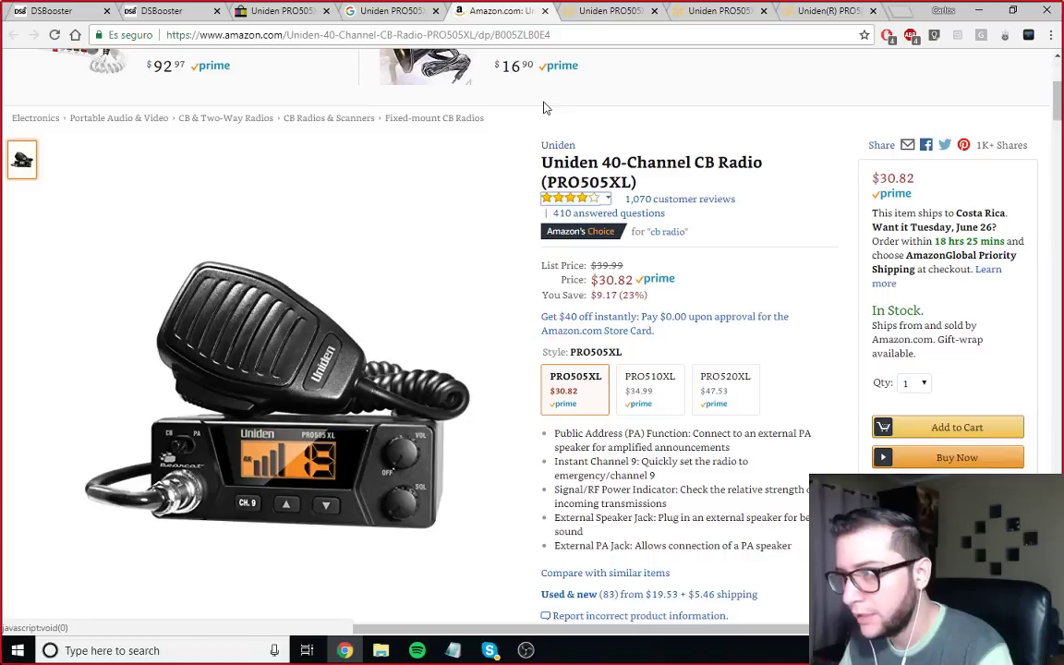
Step: Compare the wording "Uniden PRO505XL 40-Channel" in the eBay listing title with the start of the Amazon product title
{"action": "left_click", "coordinate": [291, 12]}
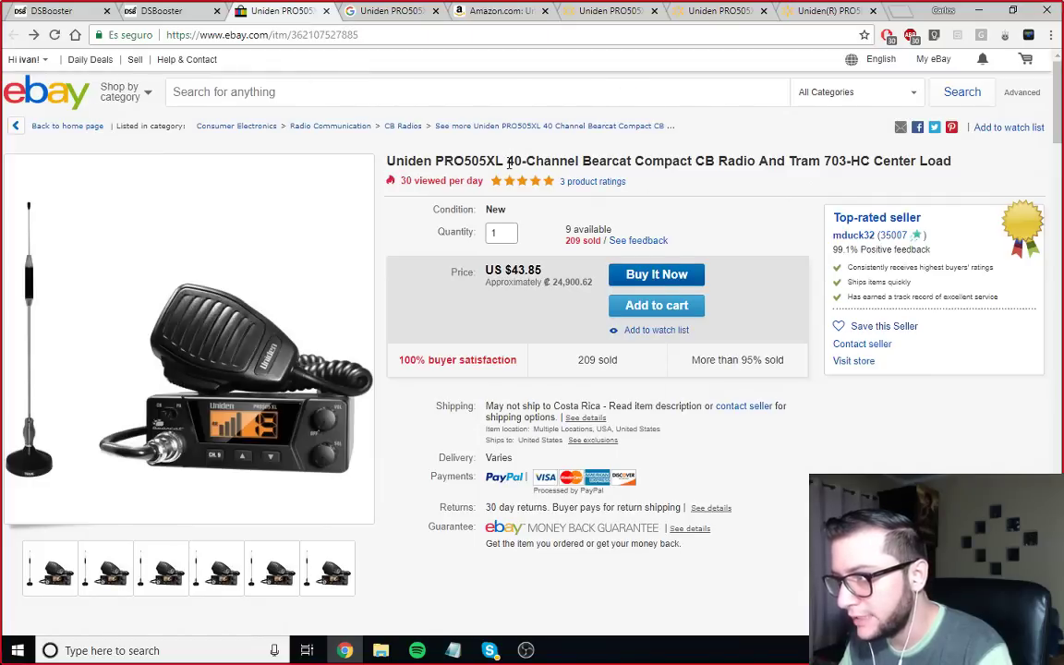
{"action": "left_click_drag", "start_coordinate": [508, 164], "coordinate": [552, 162]}
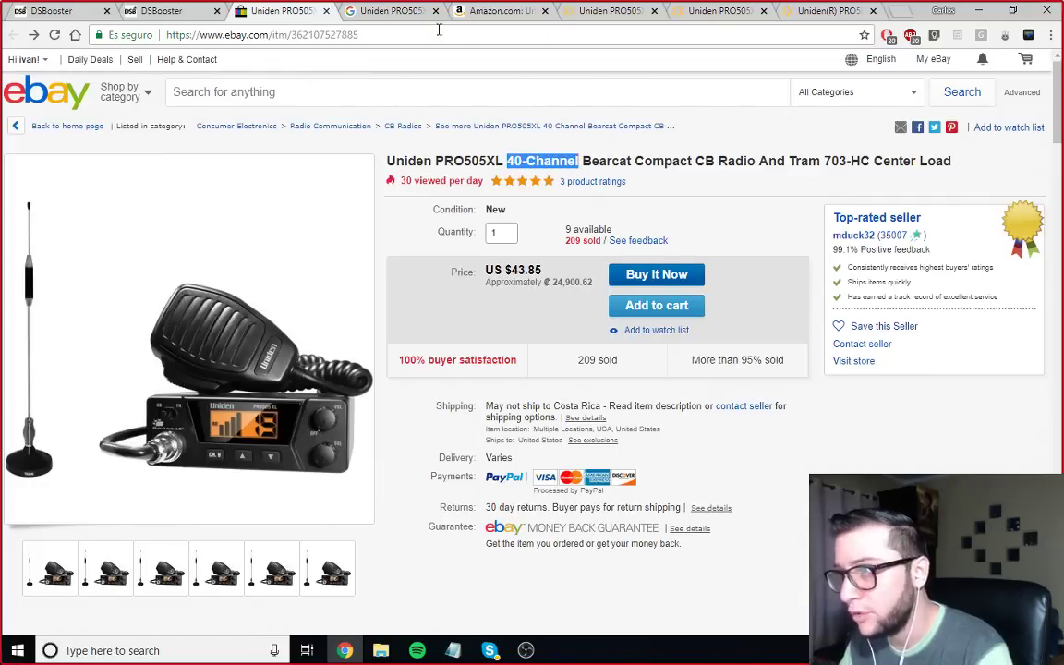
{"action": "left_click", "coordinate": [489, 12]}
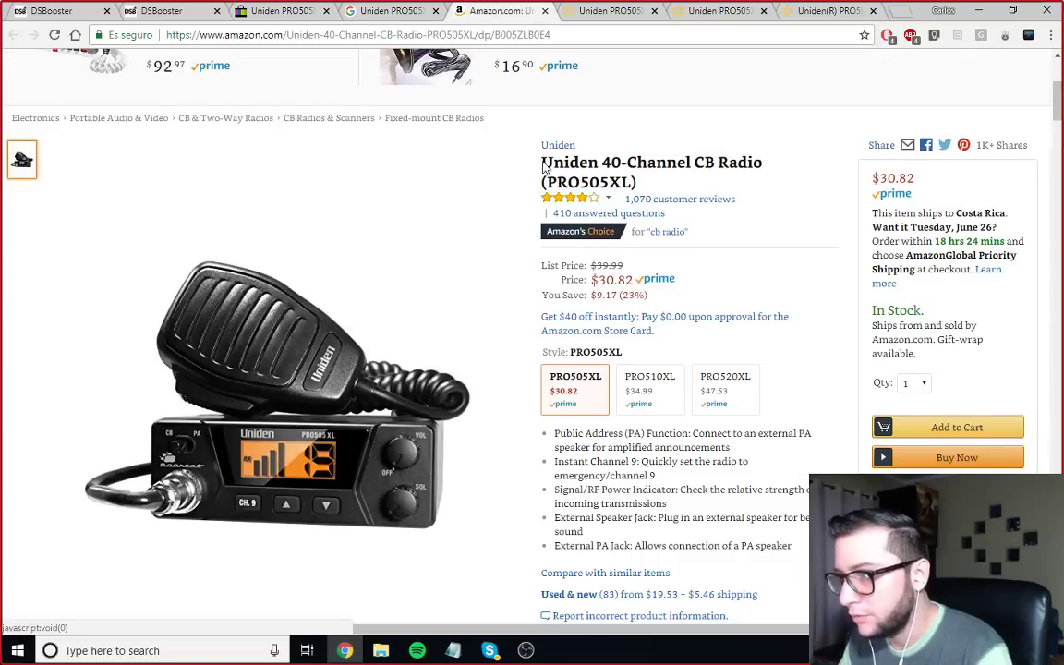
{"action": "left_click_drag", "start_coordinate": [544, 164], "coordinate": [605, 164]}
{"action": "left_click", "coordinate": [668, 167]}
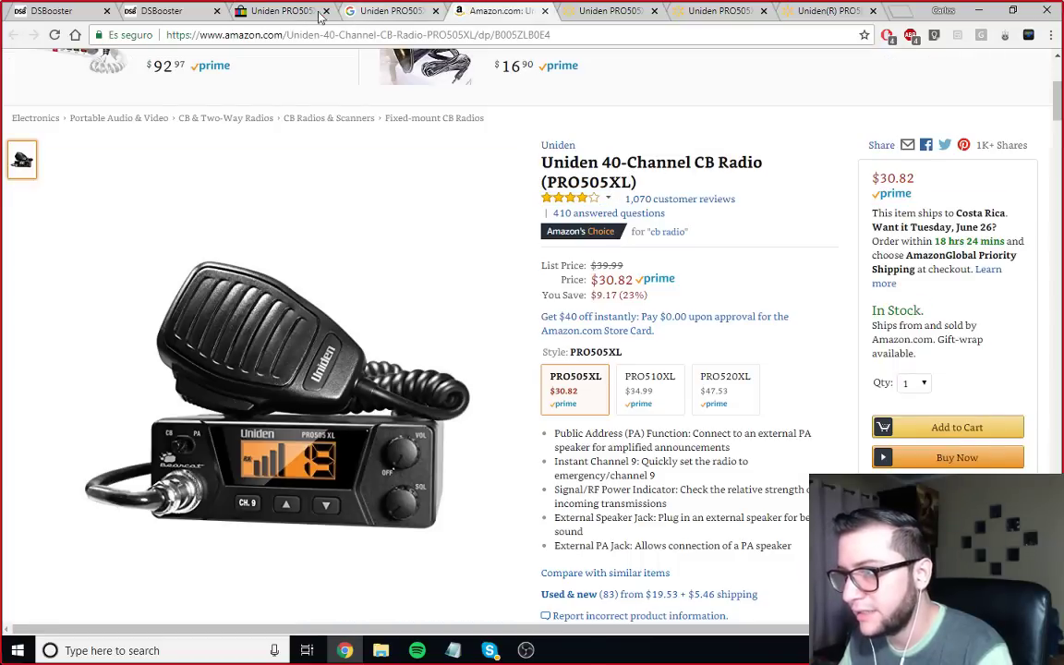
{"action": "left_click", "coordinate": [280, 11]}
{"action": "left_click", "coordinate": [498, 160]}
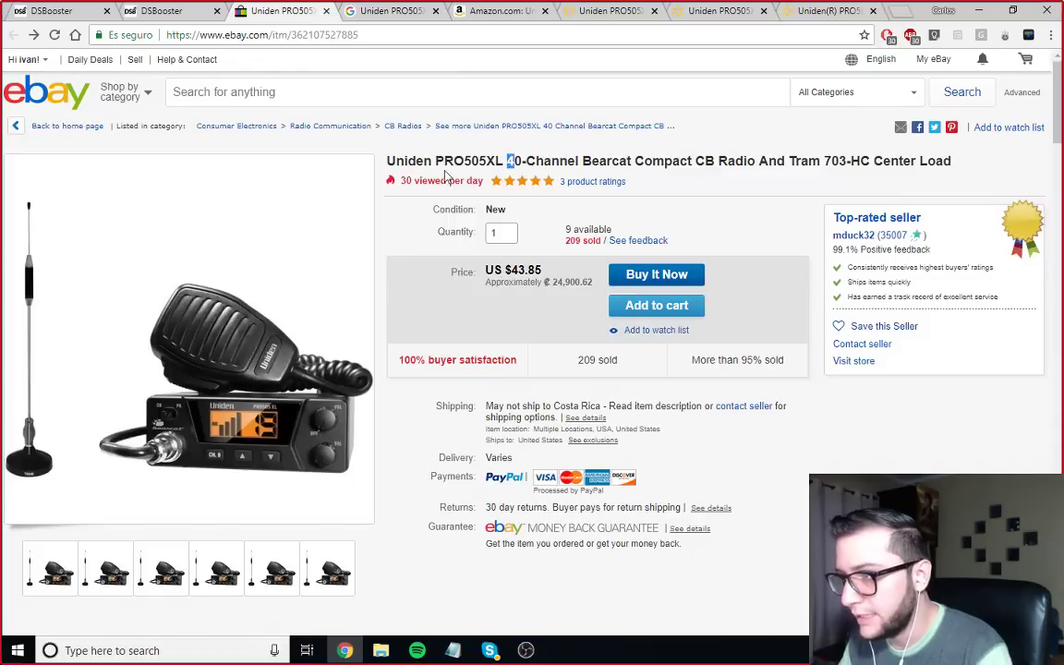
{"action": "left_click", "coordinate": [541, 162]}
{"action": "left_click_drag", "start_coordinate": [388, 161], "coordinate": [549, 162]}
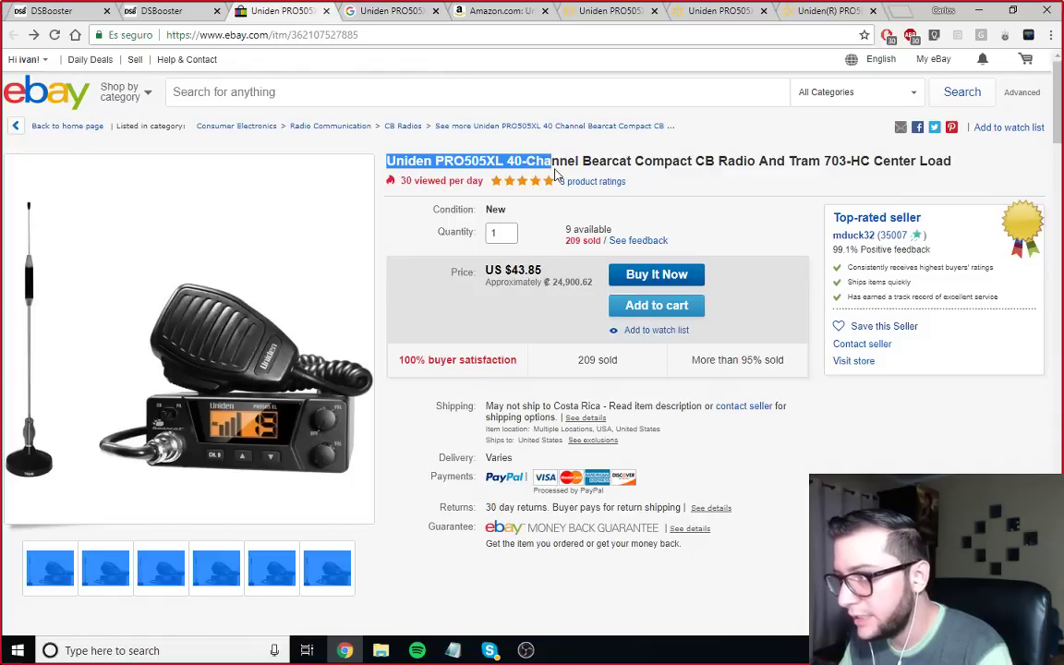
{"action": "left_click", "coordinate": [523, 159]}
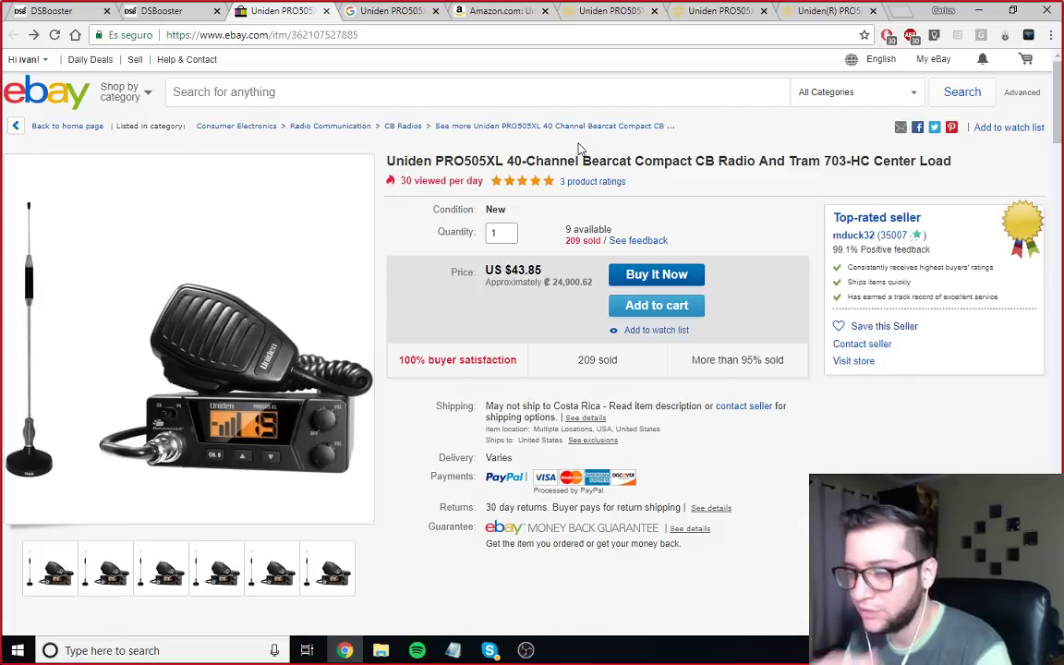
Step: Check the words "Uniden" and "40-Channel" in the Amazon product title against the same words in the eBay title
{"action": "left_click", "coordinate": [497, 11]}
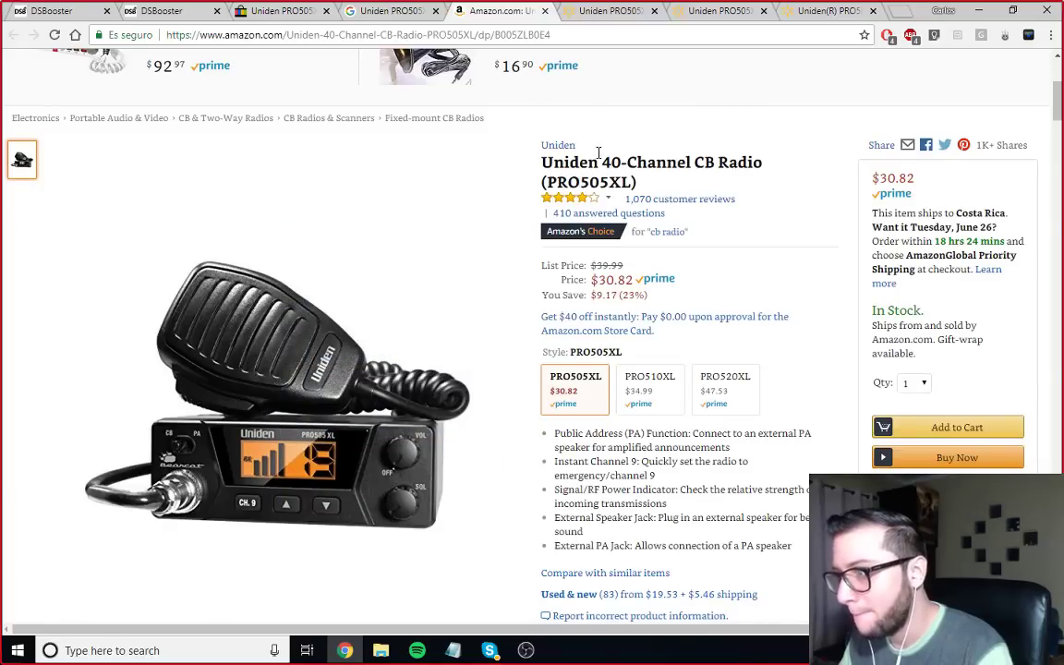
{"action": "left_click_drag", "start_coordinate": [543, 161], "coordinate": [684, 165]}
{"action": "left_click", "coordinate": [294, 16]}
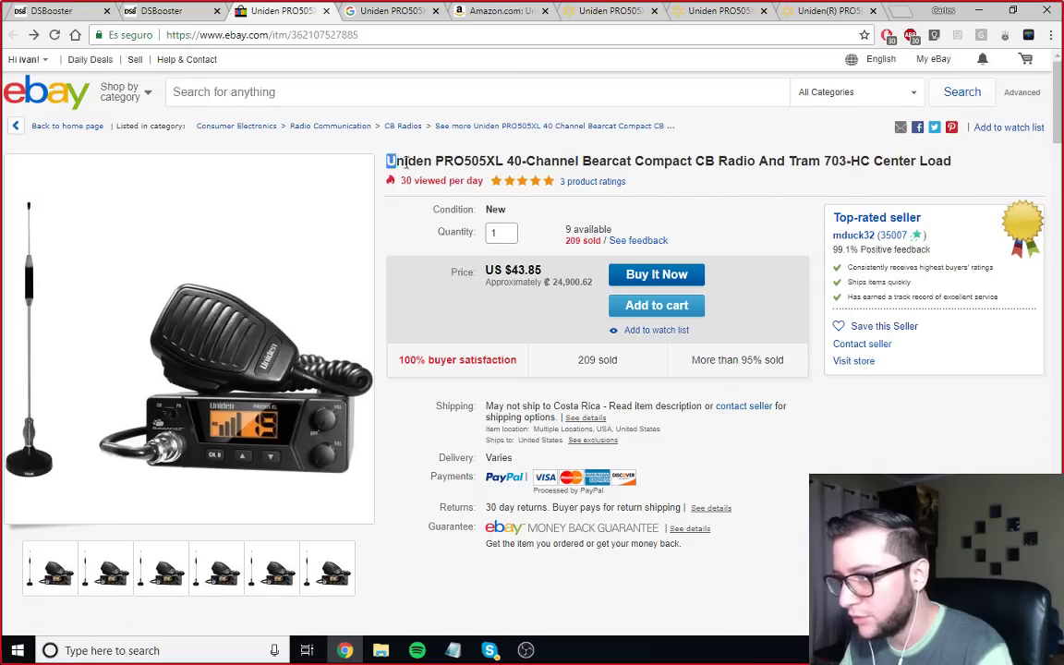
{"action": "left_click_drag", "start_coordinate": [404, 163], "coordinate": [431, 163]}
{"action": "left_click_drag", "start_coordinate": [506, 161], "coordinate": [576, 163]}
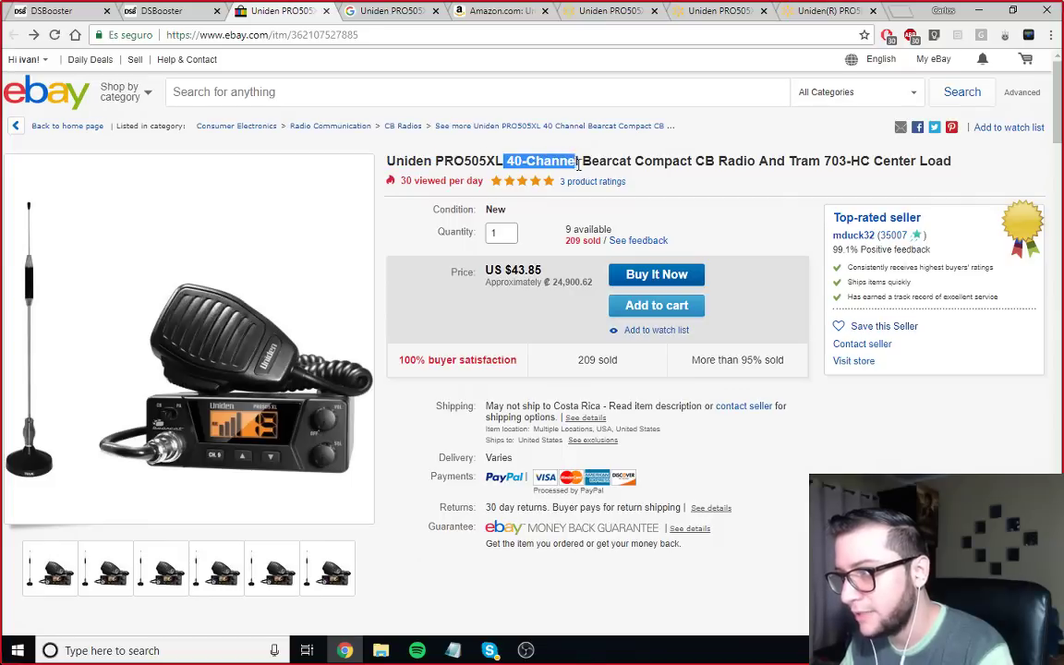
{"action": "left_click", "coordinate": [580, 164]}
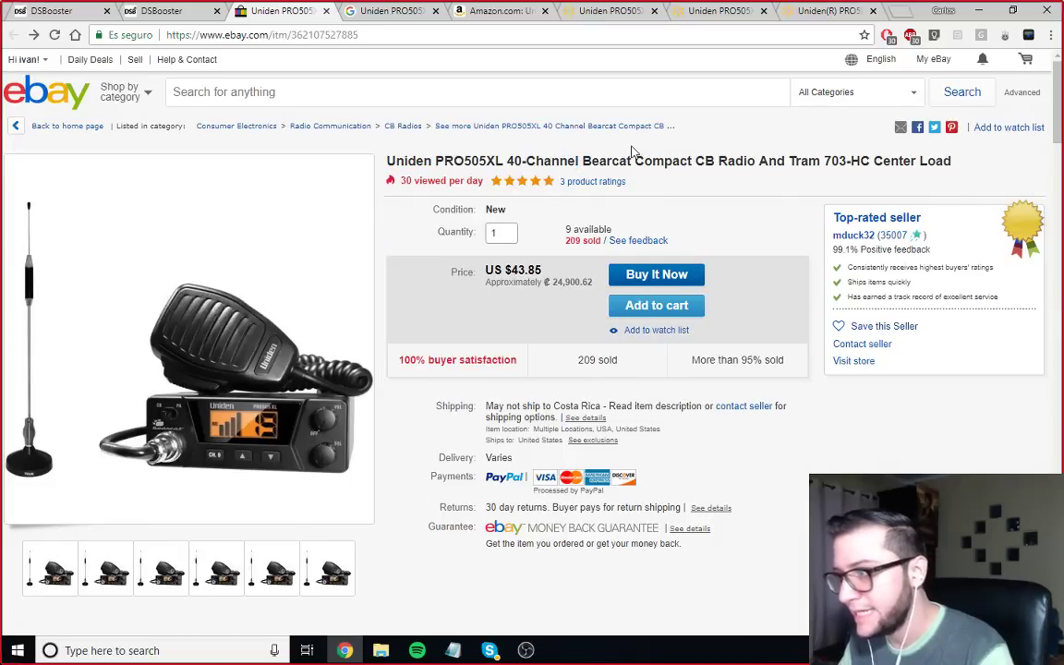
Step: Examine the feature list in the eBay product description, from the Uniden radio heading through the Tram antenna kit items
{"action": "scroll", "coordinate": [629, 155], "scroll_direction": "down", "scroll_amount": 3}
{"action": "scroll", "coordinate": [479, 328], "scroll_direction": "down", "scroll_amount": 15}
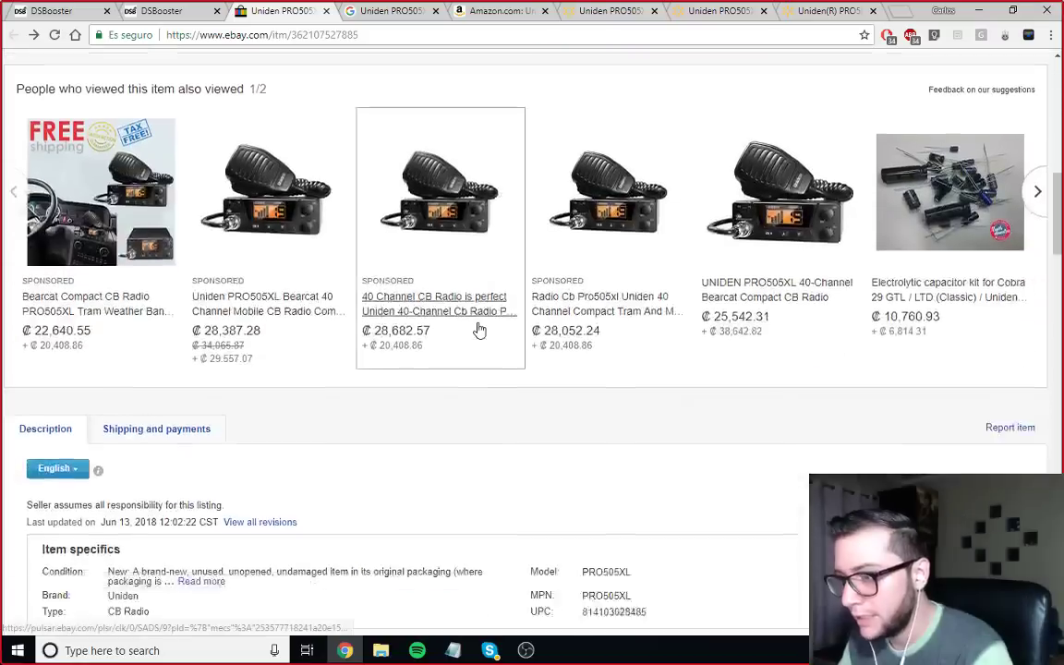
{"action": "scroll", "coordinate": [471, 328], "scroll_direction": "down", "scroll_amount": 2}
{"action": "scroll", "coordinate": [466, 330], "scroll_direction": "up", "scroll_amount": 1}
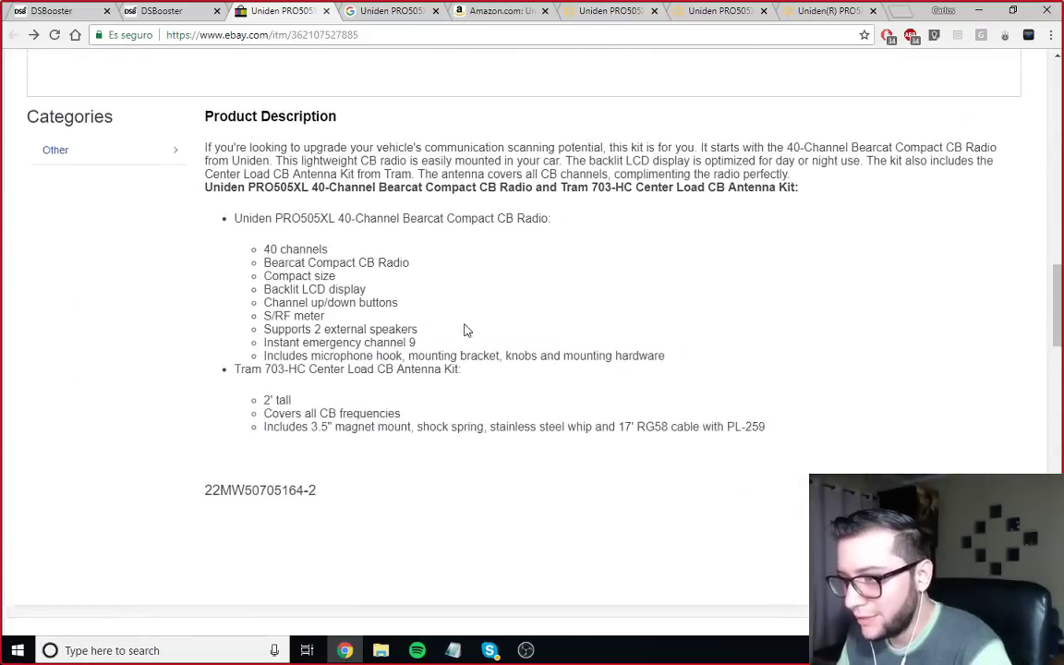
{"action": "left_click_drag", "start_coordinate": [235, 272], "coordinate": [764, 481]}
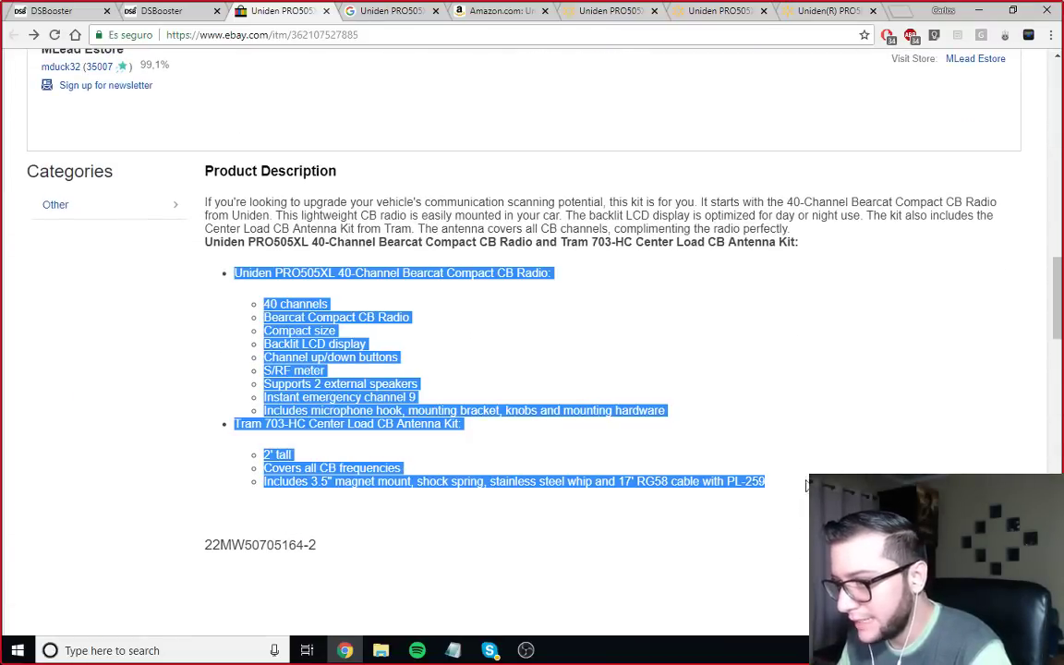
{"action": "left_click", "coordinate": [232, 265]}
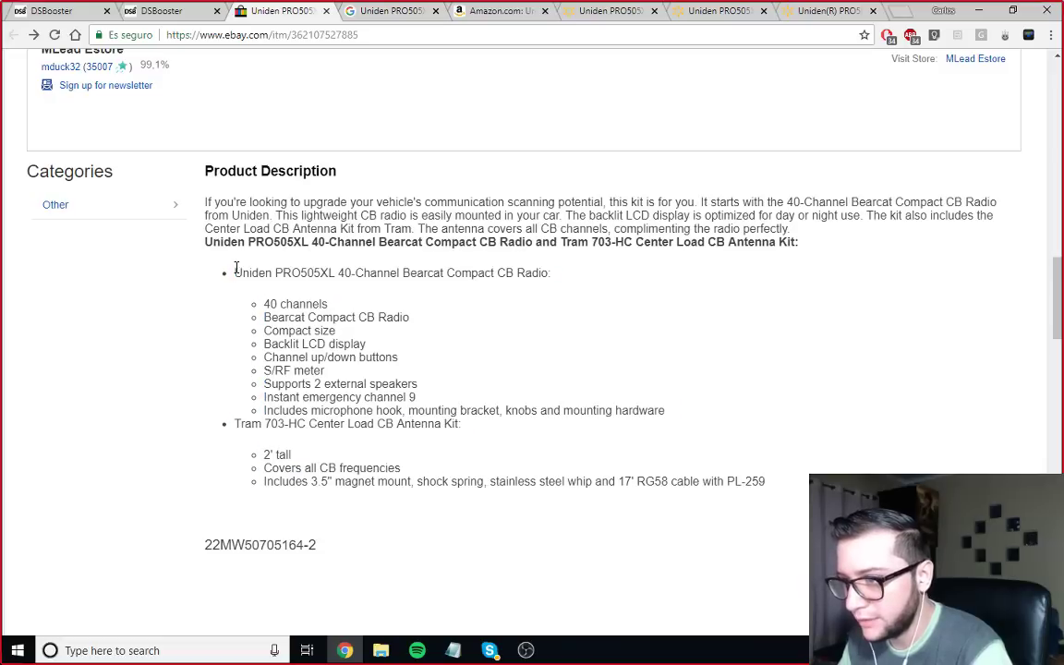
{"action": "left_click_drag", "start_coordinate": [235, 273], "coordinate": [766, 482]}
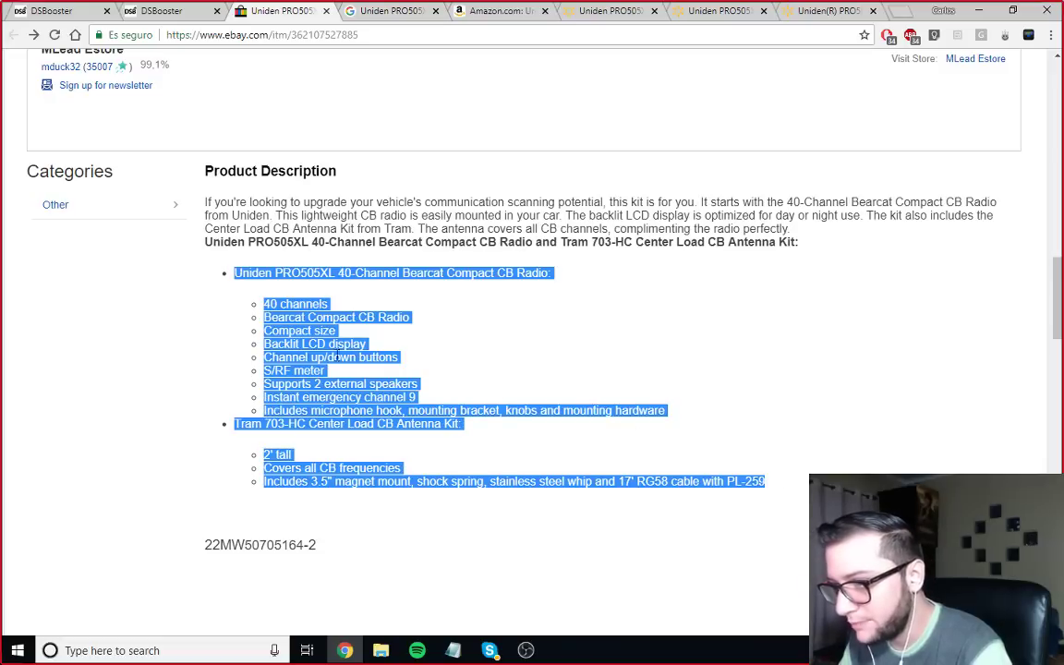
{"action": "right_click", "coordinate": [293, 355]}
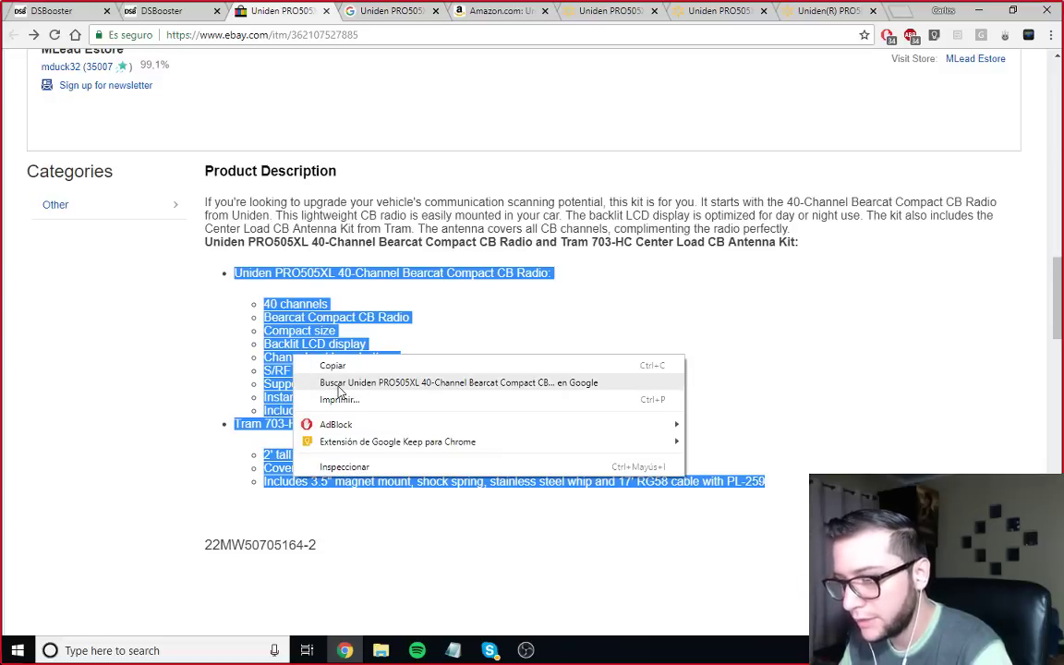
{"action": "left_click", "coordinate": [285, 268]}
{"action": "left_click_drag", "start_coordinate": [234, 274], "coordinate": [504, 409]}
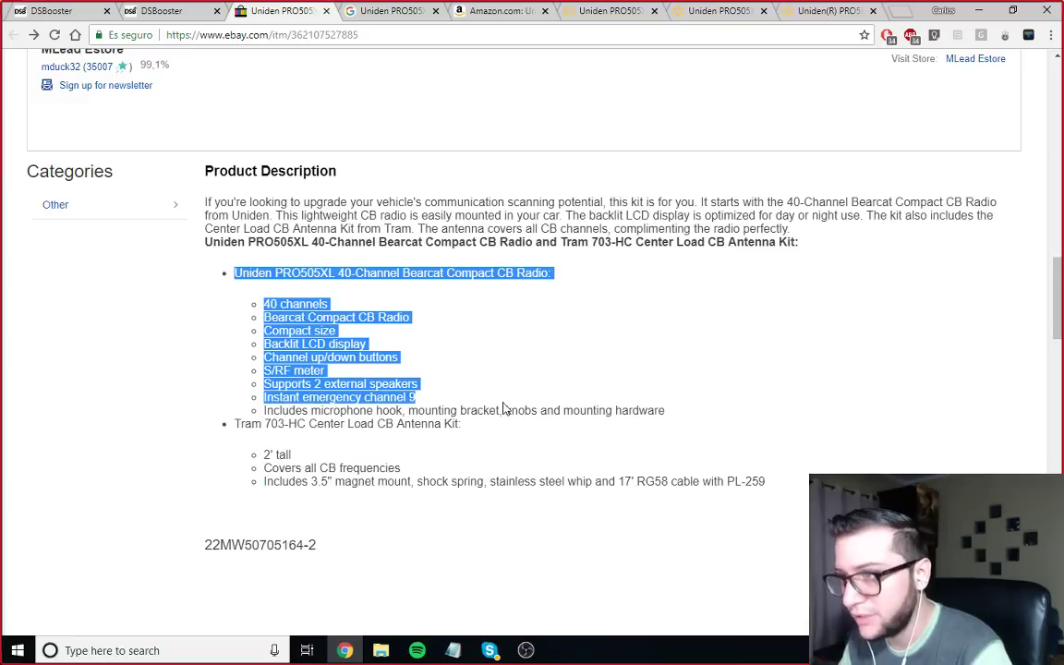
Step: Examine the feature bullets on the Amazon radio page, starting with Public Address (PA) Function and Instant Channel 9
{"action": "key", "text": "ctrl+Tab"}
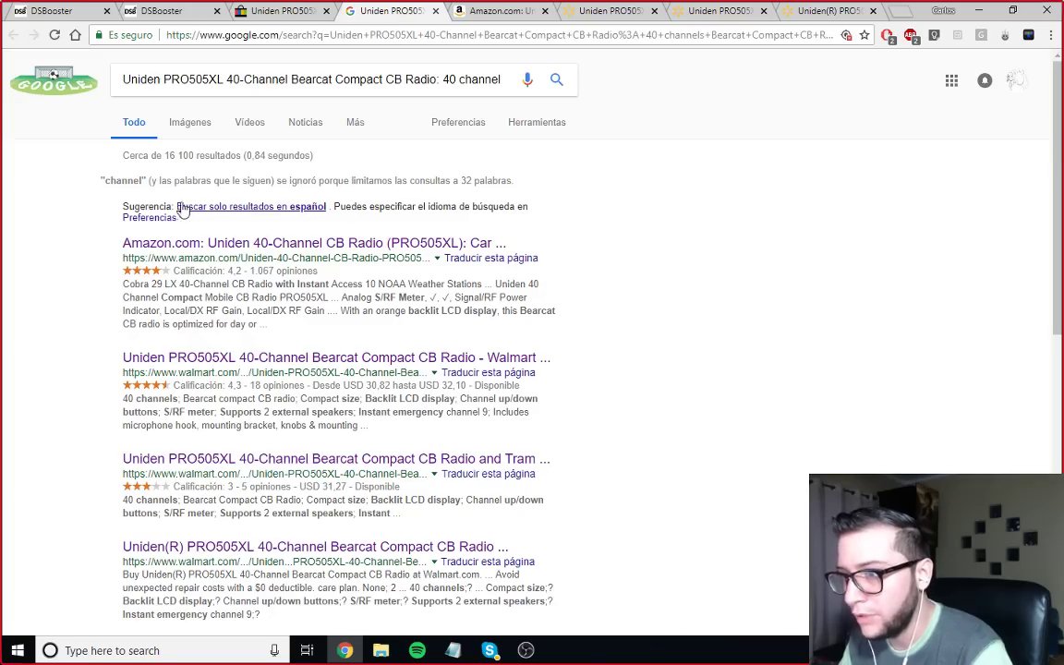
{"action": "key", "text": "ctrl+Tab"}
{"action": "left_click", "coordinate": [582, 478]}
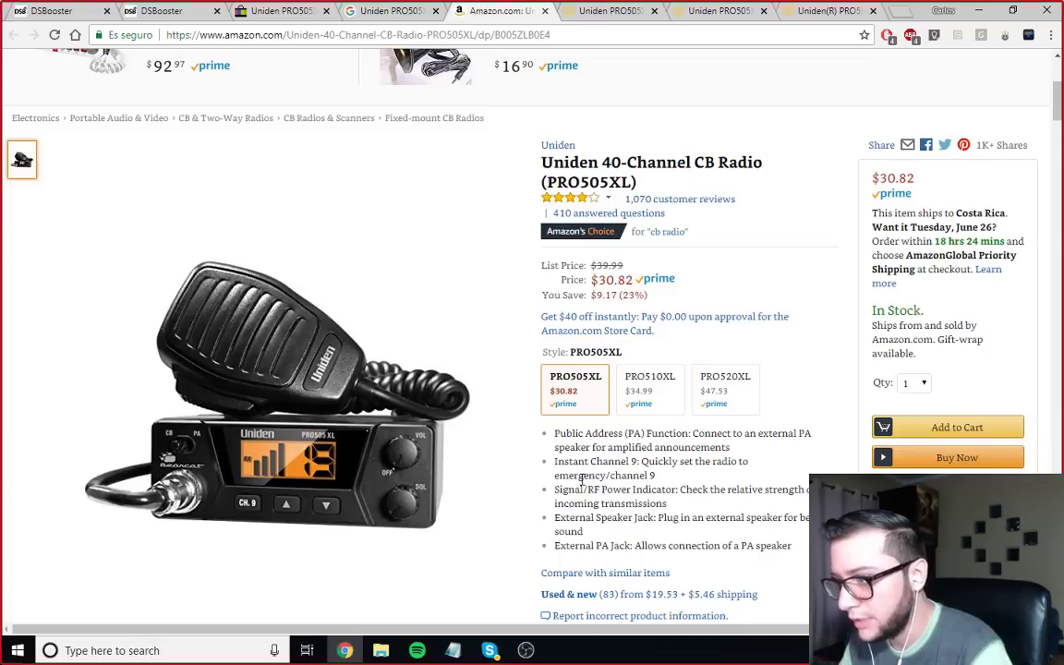
{"action": "scroll", "coordinate": [522, 383], "scroll_direction": "down", "scroll_amount": 1}
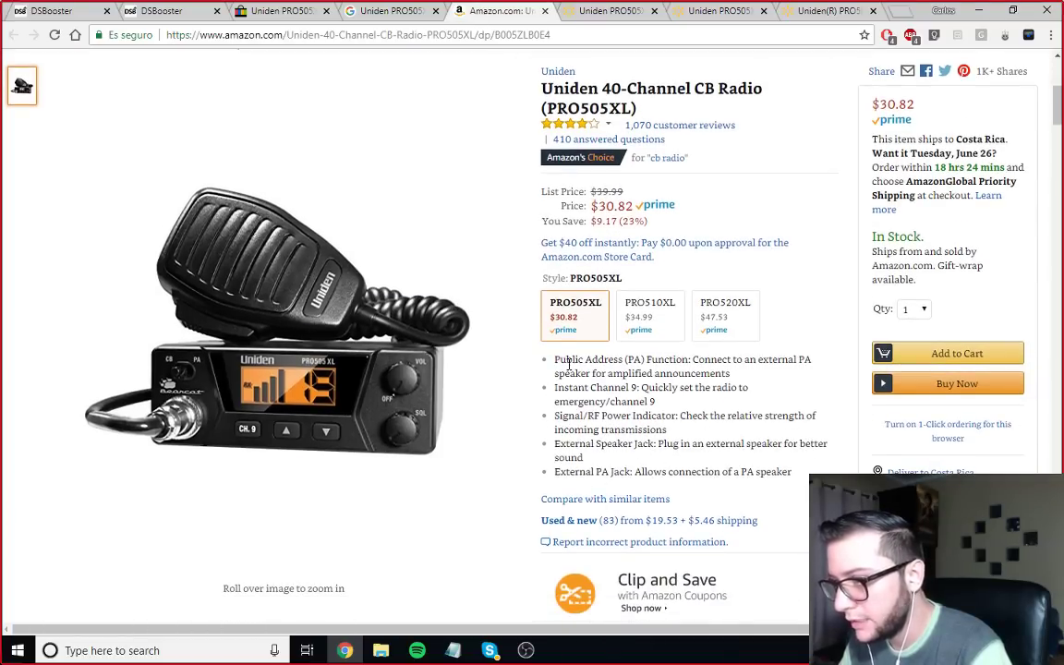
{"action": "left_click_drag", "start_coordinate": [570, 361], "coordinate": [712, 408]}
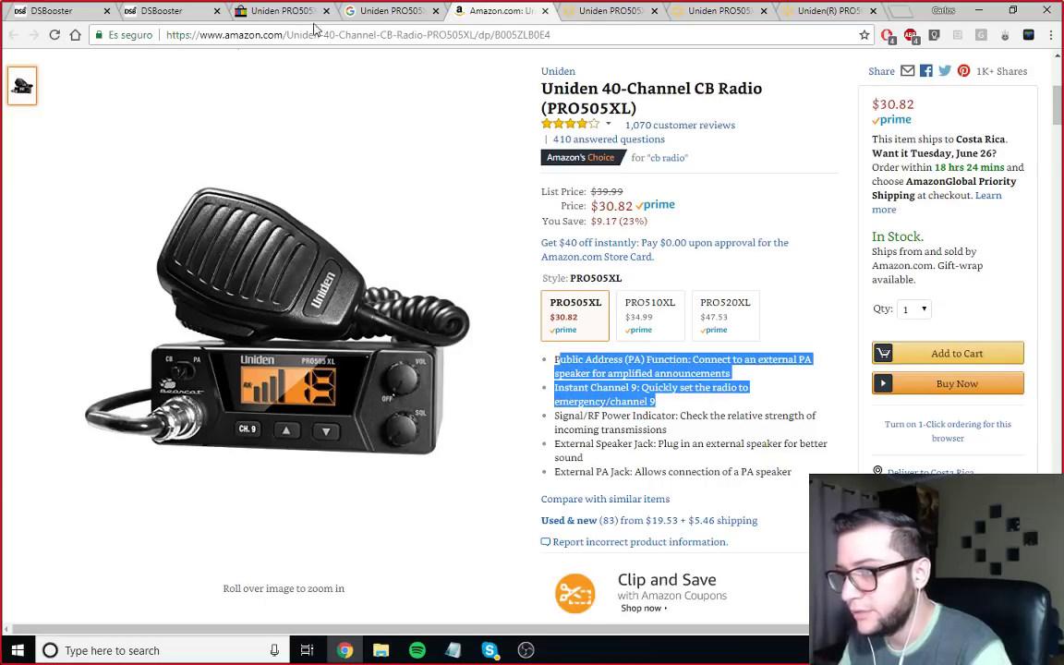
{"action": "left_click", "coordinate": [562, 364]}
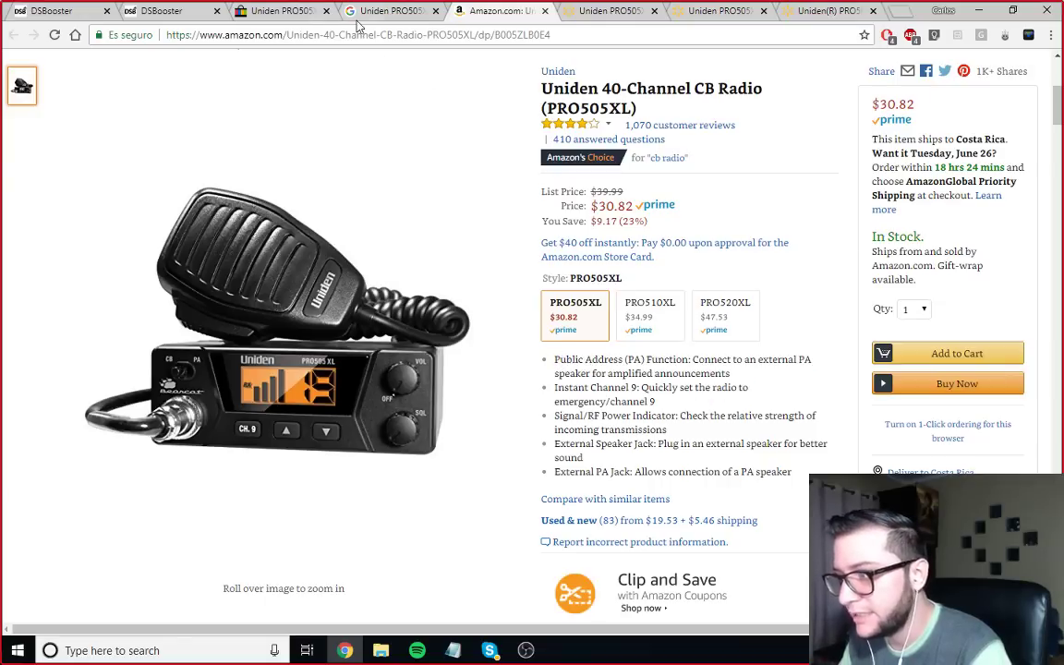
Step: Compare the eBay description's feature list with Amazon's Public Address (PA) Function bullet
{"action": "left_click", "coordinate": [235, 11]}
{"action": "left_click", "coordinate": [353, 317]}
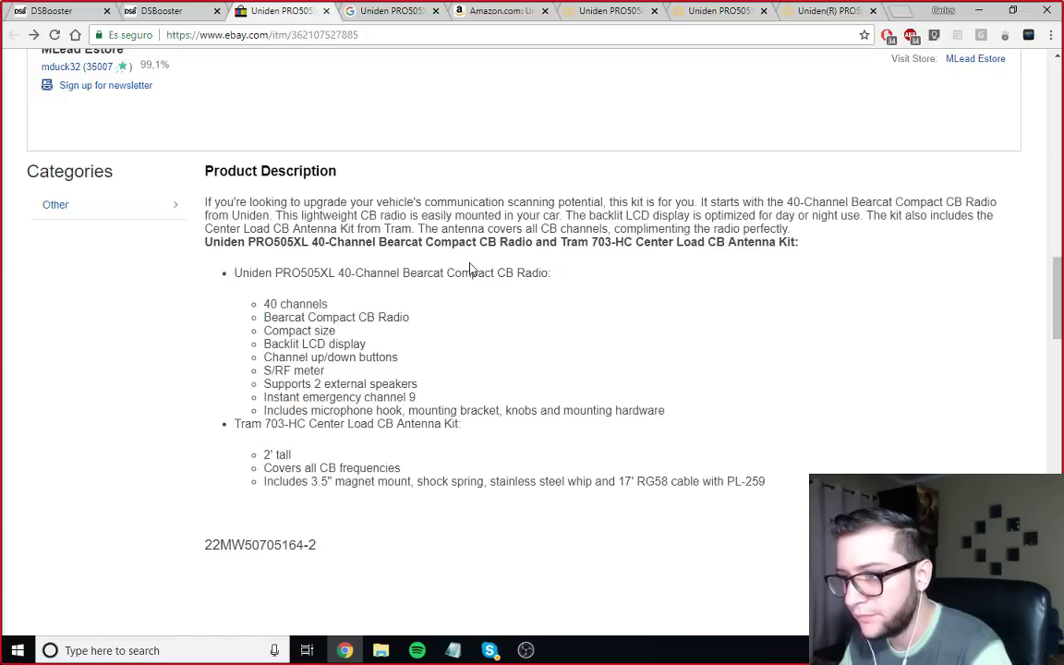
{"action": "left_click", "coordinate": [504, 11]}
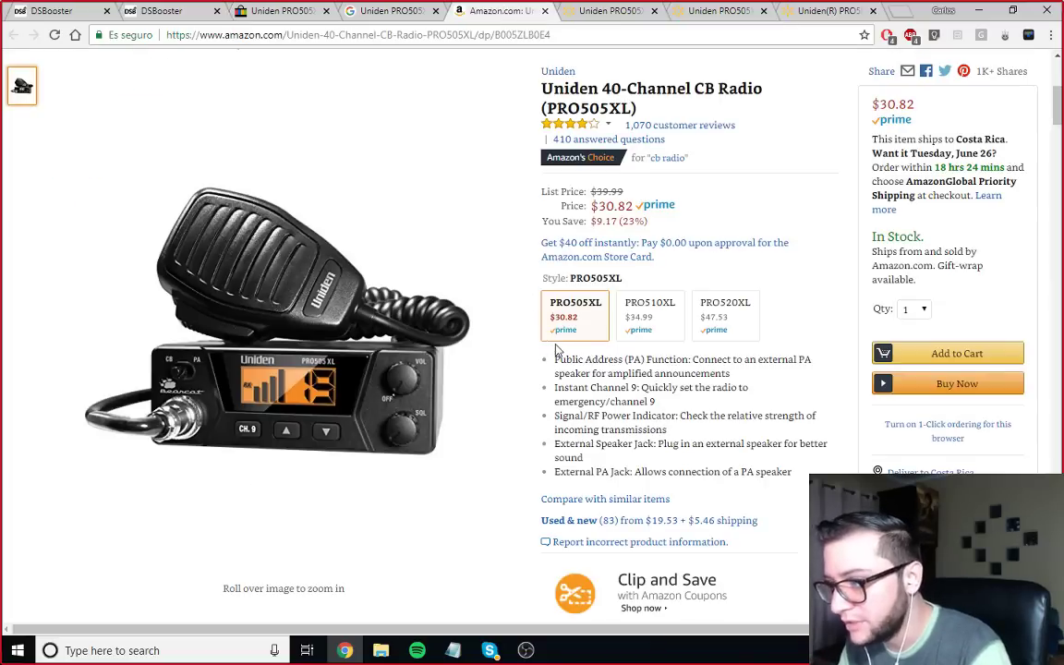
{"action": "left_click_drag", "start_coordinate": [594, 364], "coordinate": [730, 373]}
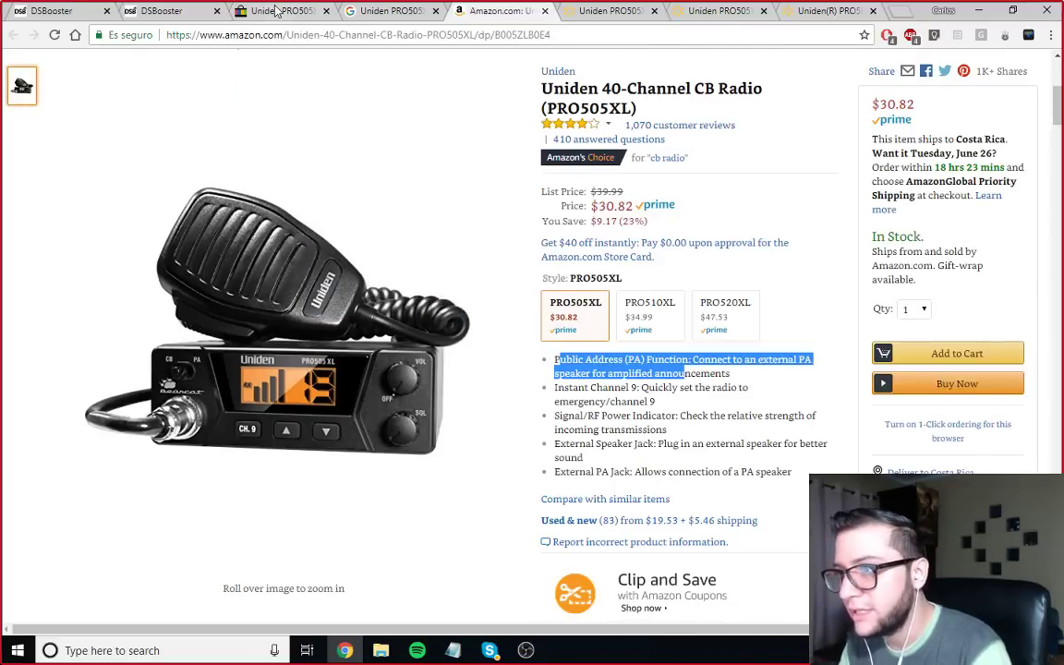
Step: Search the eBay listing for the copied text of Amazon's Public Address (PA) Function bullet
{"action": "left_click", "coordinate": [279, 11]}
{"action": "key", "text": "ctrl+f"}
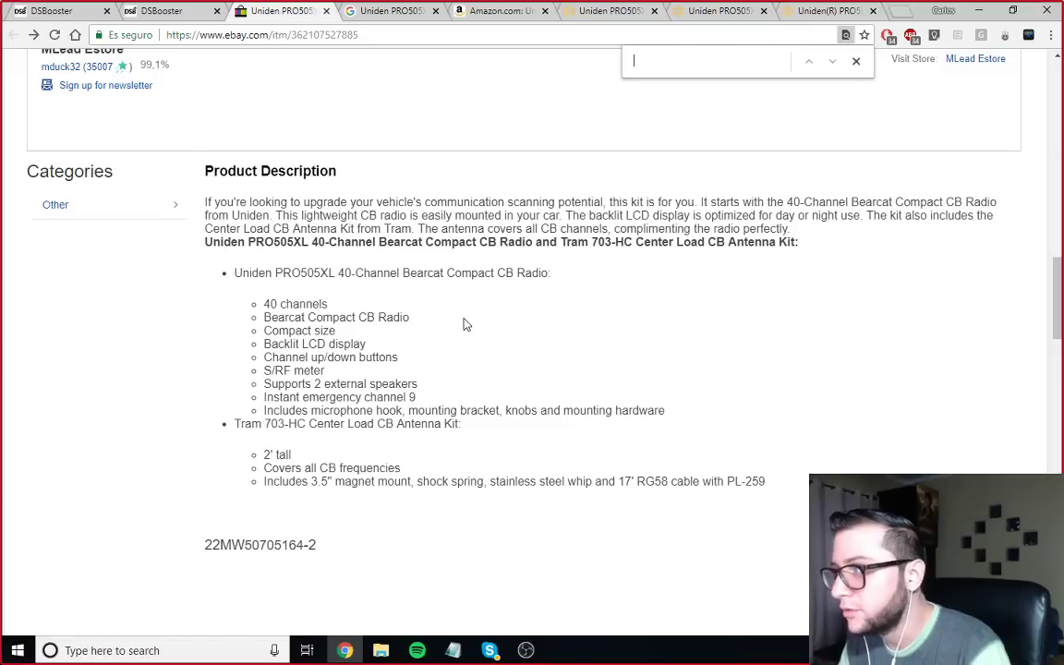
{"action": "key", "text": "ctrl+v"}
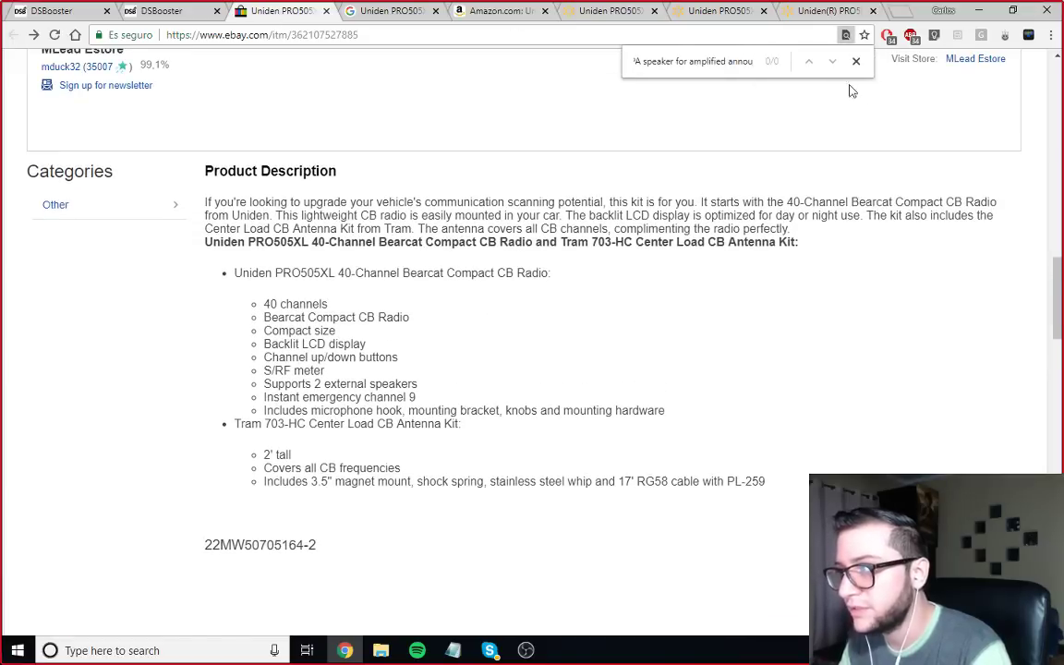
Step: Examine the Amazon radio page's product descriptions and comparison table for wording that matches the eBay description
{"action": "left_click", "coordinate": [484, 11]}
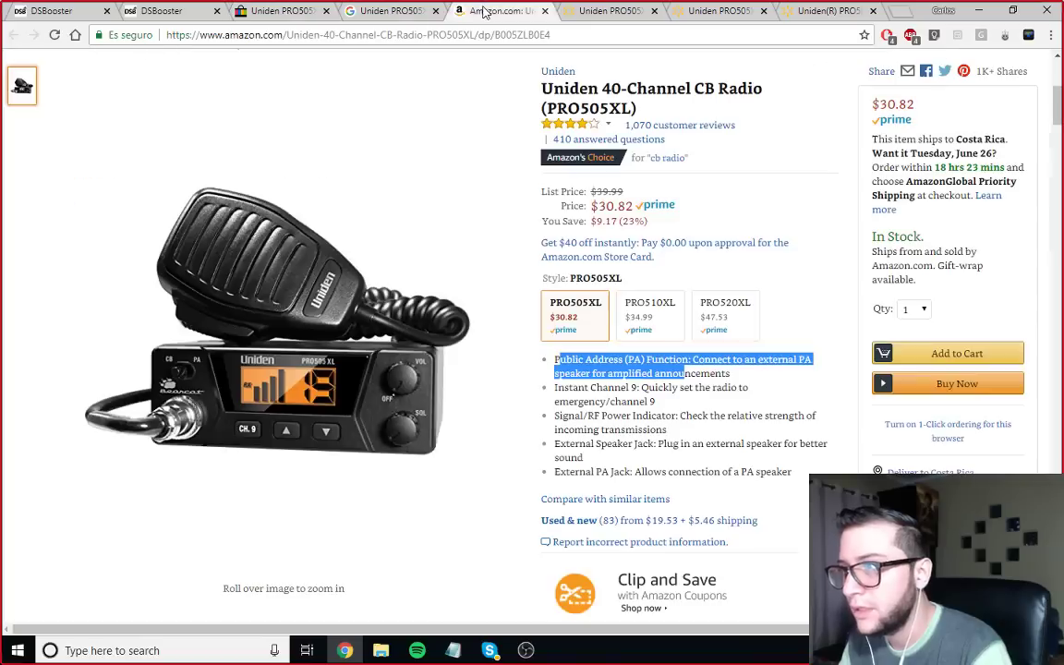
{"action": "scroll", "coordinate": [284, 346], "scroll_direction": "down", "scroll_amount": 15}
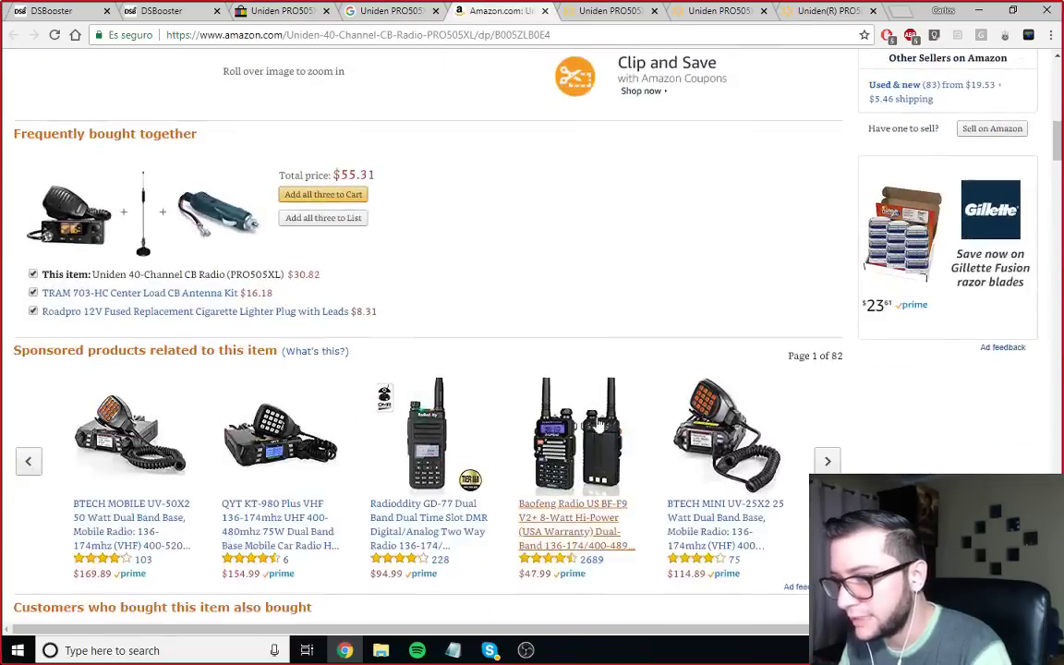
{"action": "scroll", "coordinate": [284, 346], "scroll_direction": "down", "scroll_amount": 10}
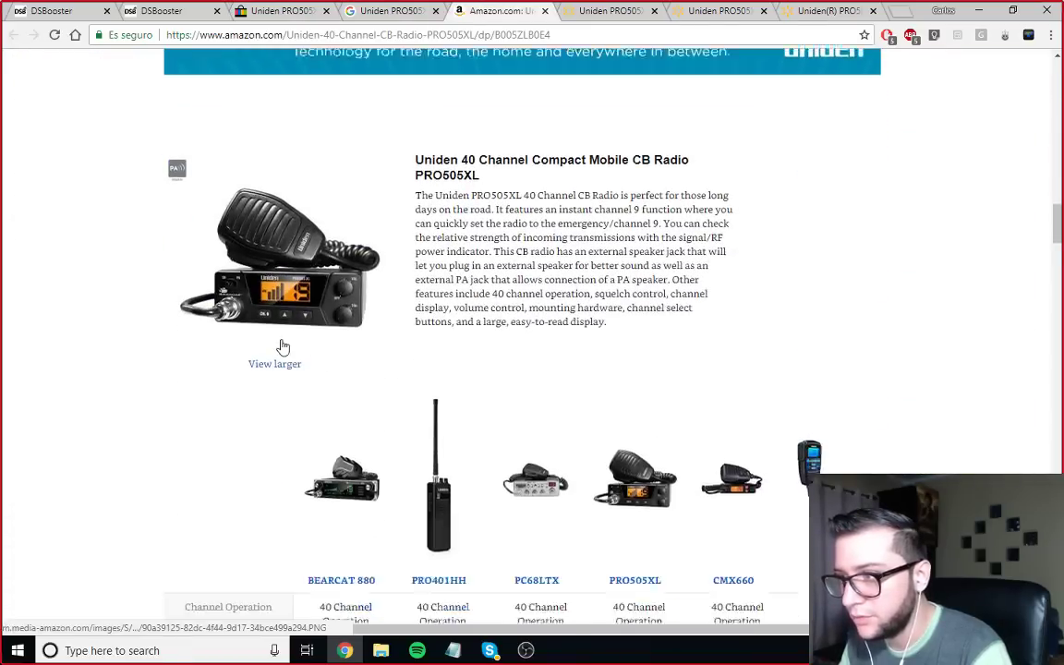
{"action": "scroll", "coordinate": [283, 345], "scroll_direction": "down", "scroll_amount": 3}
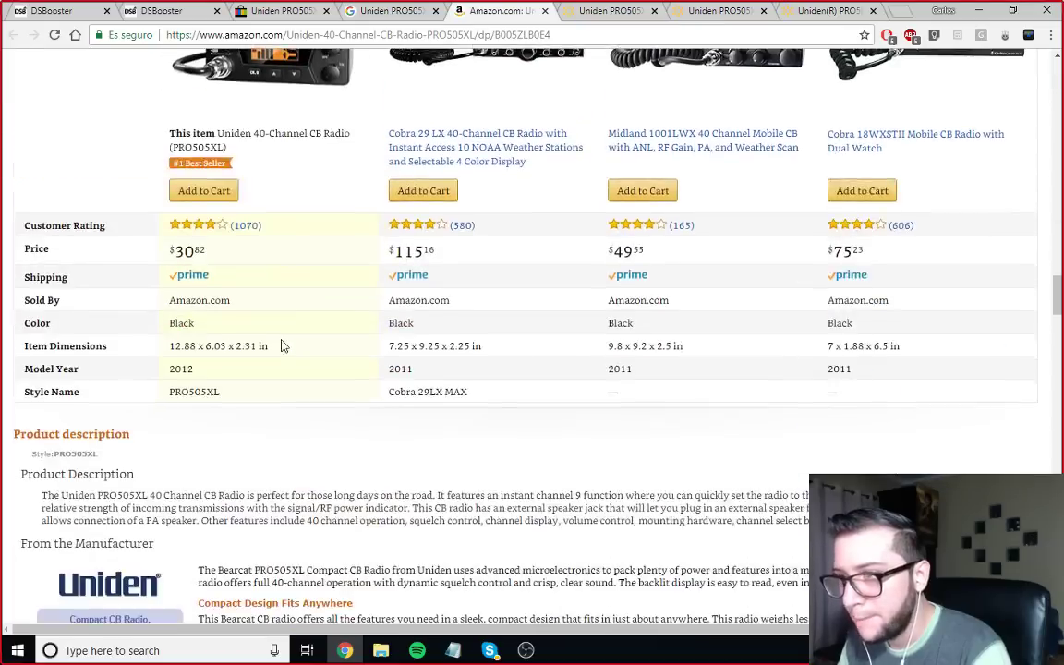
{"action": "scroll", "coordinate": [283, 344], "scroll_direction": "up", "scroll_amount": 20}
{"action": "scroll", "coordinate": [284, 345], "scroll_direction": "up", "scroll_amount": 7}
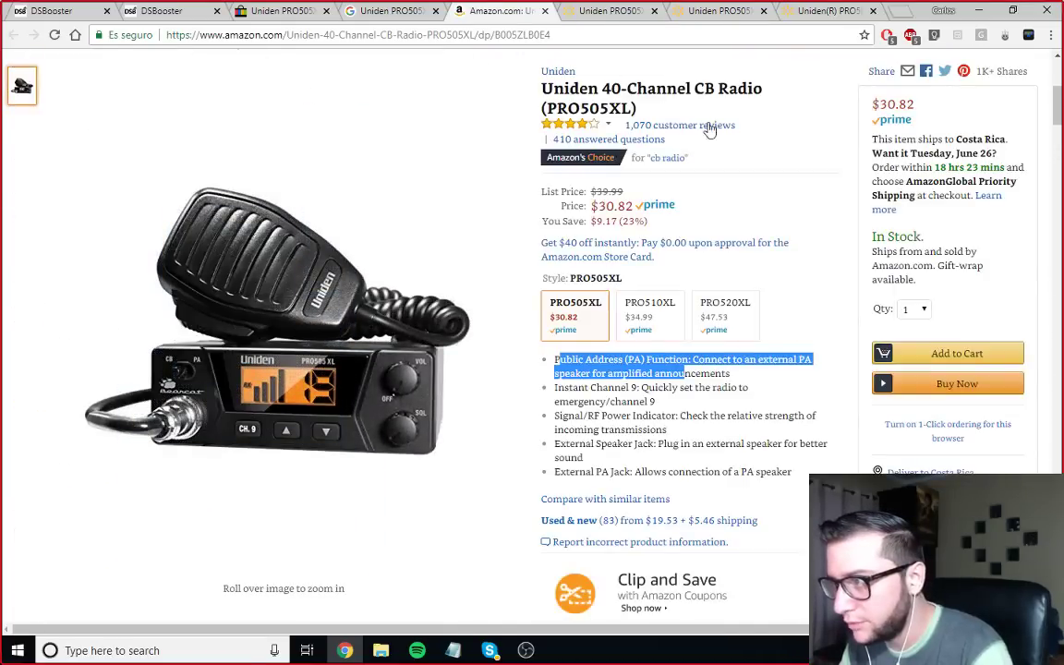
{"action": "left_click", "coordinate": [729, 273]}
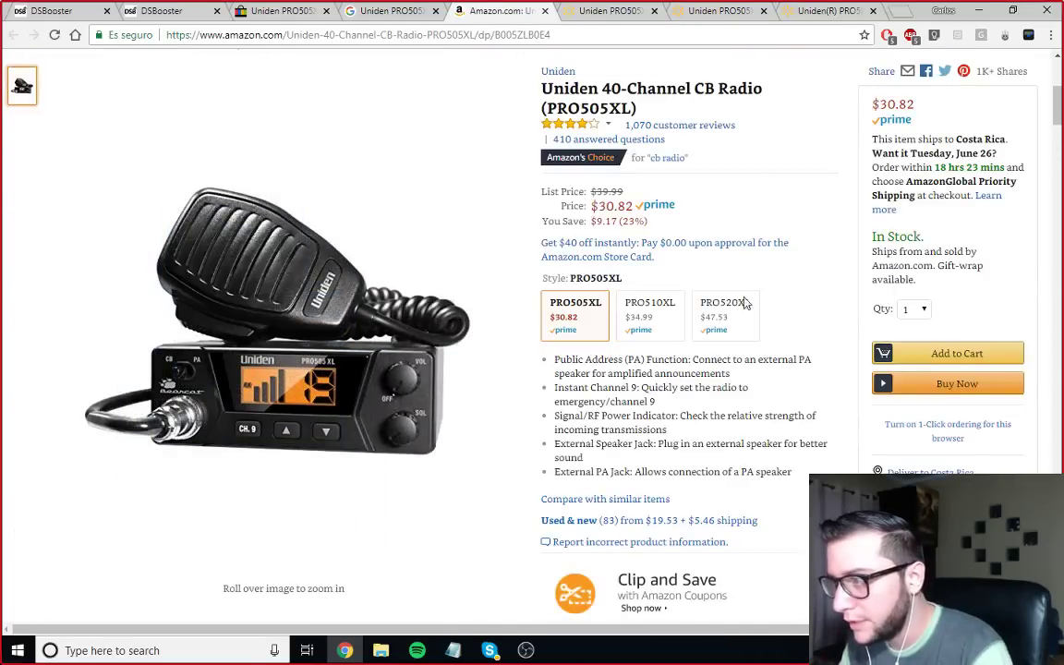
Step: Compare the Uniden radio's Walmart price with its Amazon price and check Walmart's free-shipping threshold
{"action": "left_click", "coordinate": [610, 11]}
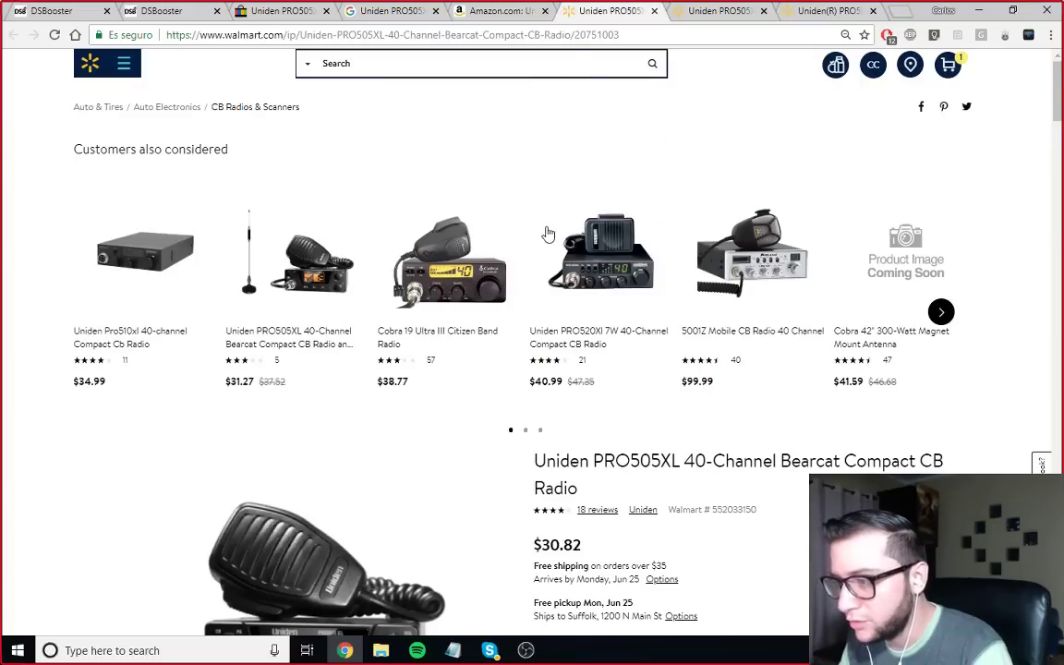
{"action": "scroll", "coordinate": [547, 233], "scroll_direction": "down", "scroll_amount": 2}
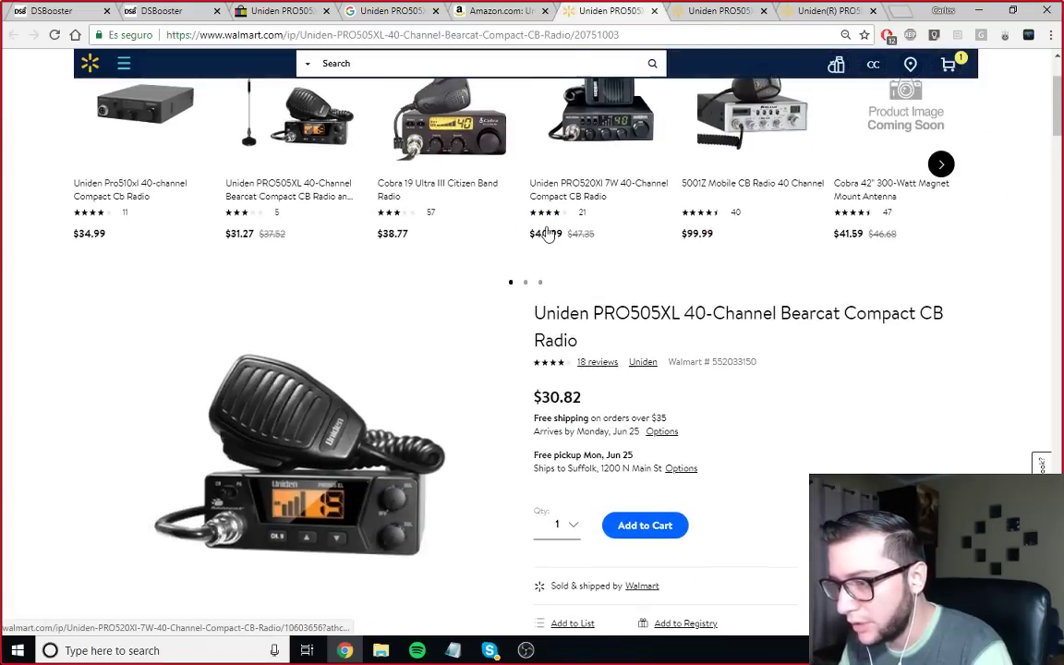
{"action": "left_click", "coordinate": [479, 9]}
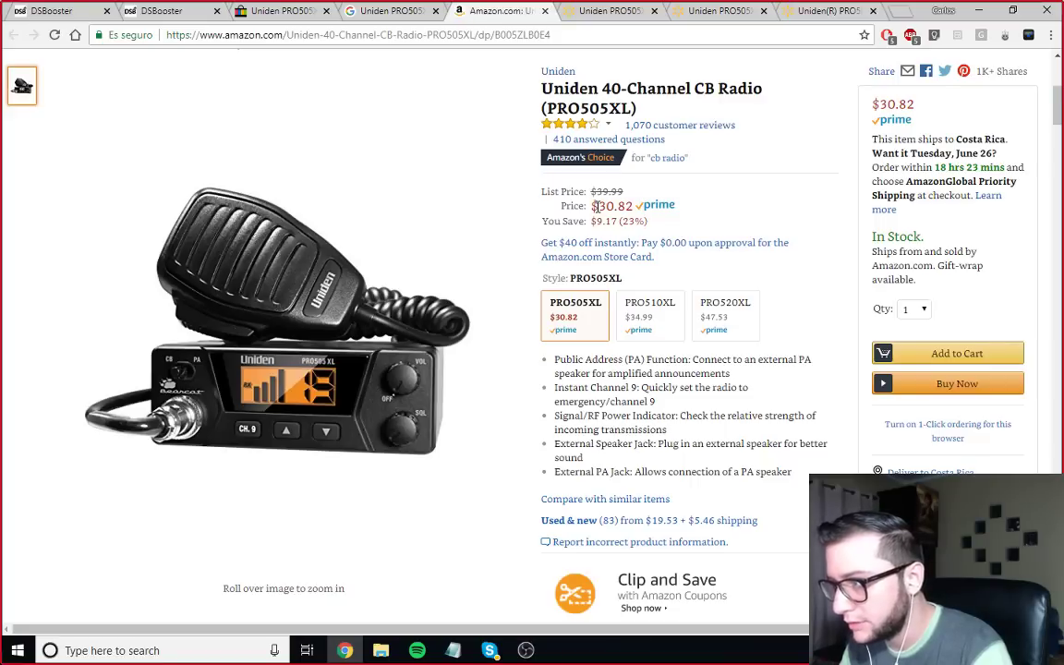
{"action": "left_click_drag", "start_coordinate": [595, 207], "coordinate": [634, 207]}
{"action": "left_click", "coordinate": [591, 10]}
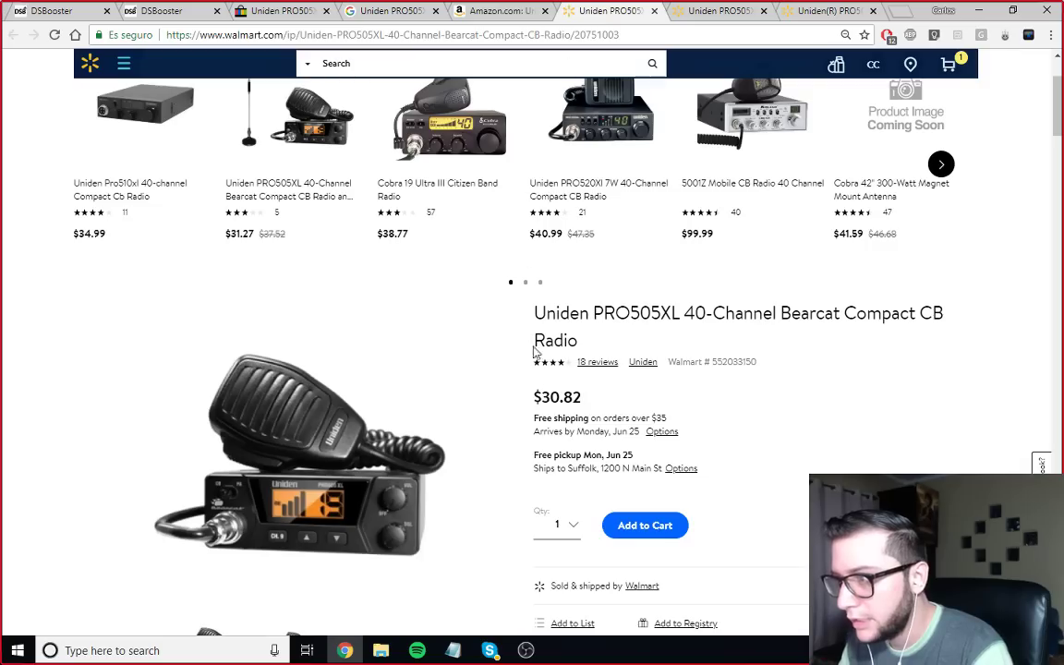
{"action": "left_click_drag", "start_coordinate": [536, 398], "coordinate": [600, 399]}
{"action": "left_click", "coordinate": [702, 429]}
{"action": "scroll", "coordinate": [710, 408], "scroll_direction": "down", "scroll_amount": 1}
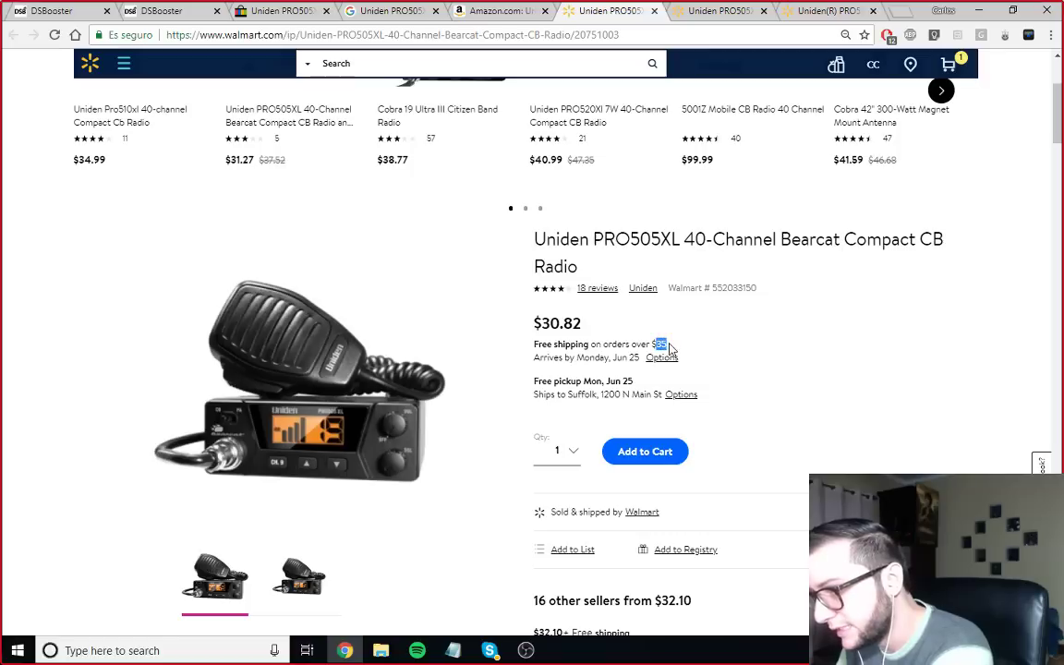
{"action": "left_click", "coordinate": [671, 348]}
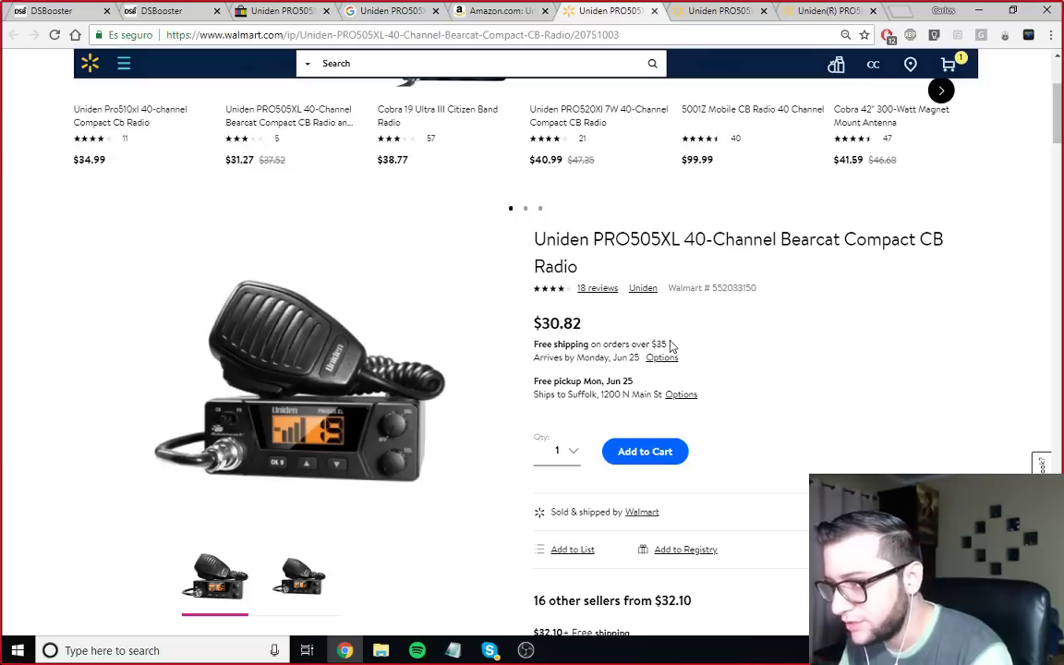
Step: Compare the eBay listing's selling price with the radio's prices on Amazon and Walmart
{"action": "left_click", "coordinate": [282, 10]}
{"action": "scroll", "coordinate": [350, 335], "scroll_direction": "up", "scroll_amount": 5}
{"action": "scroll", "coordinate": [350, 334], "scroll_direction": "up", "scroll_amount": 10}
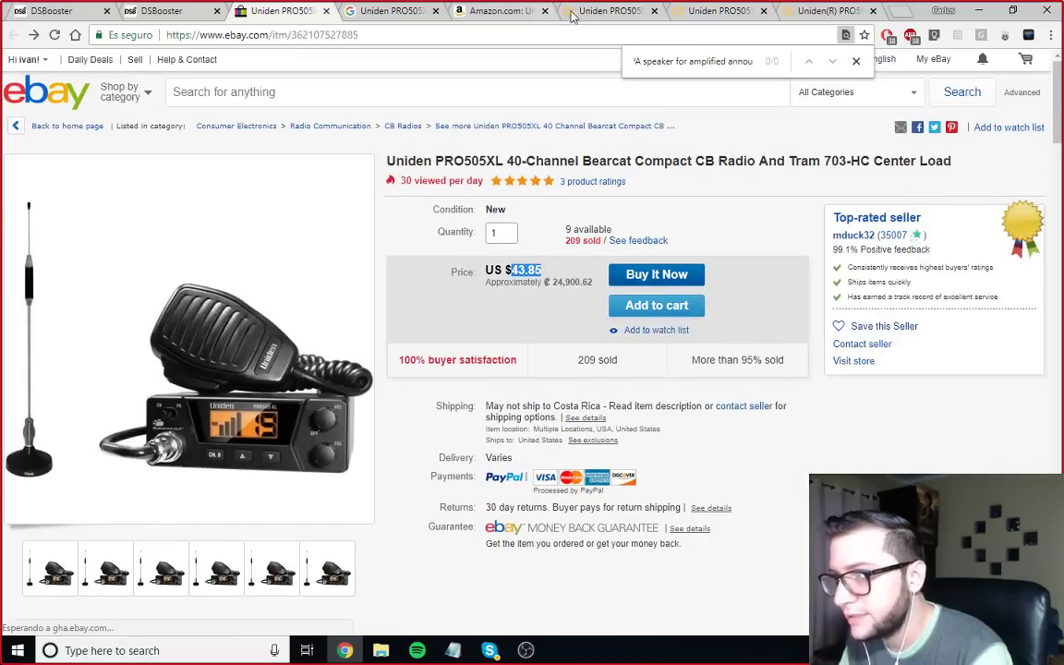
{"action": "left_click", "coordinate": [497, 10]}
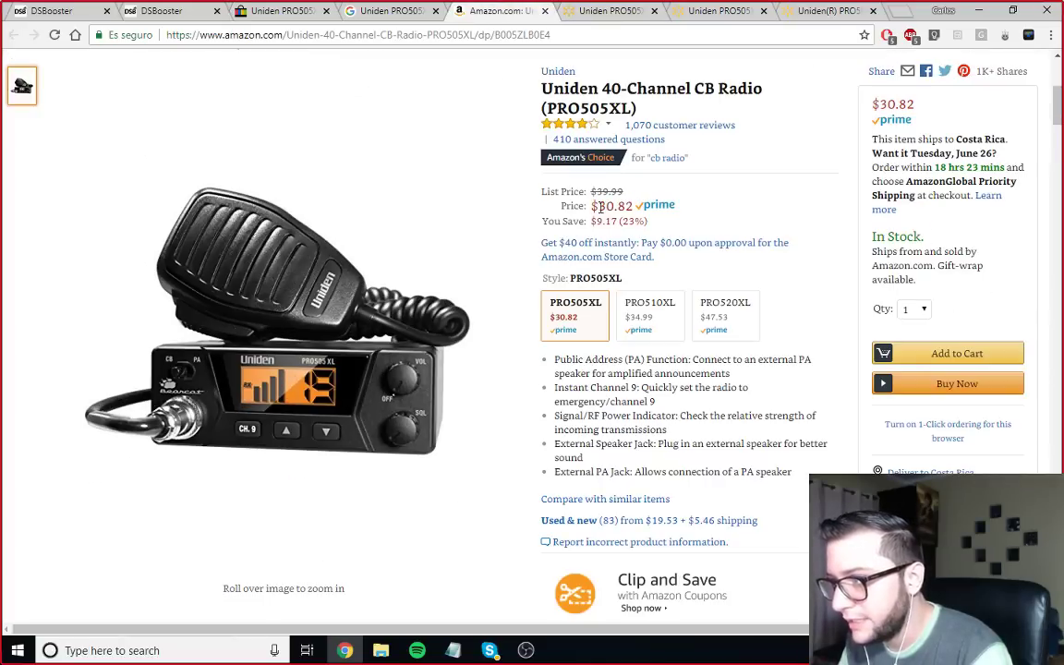
{"action": "left_click", "coordinate": [609, 11]}
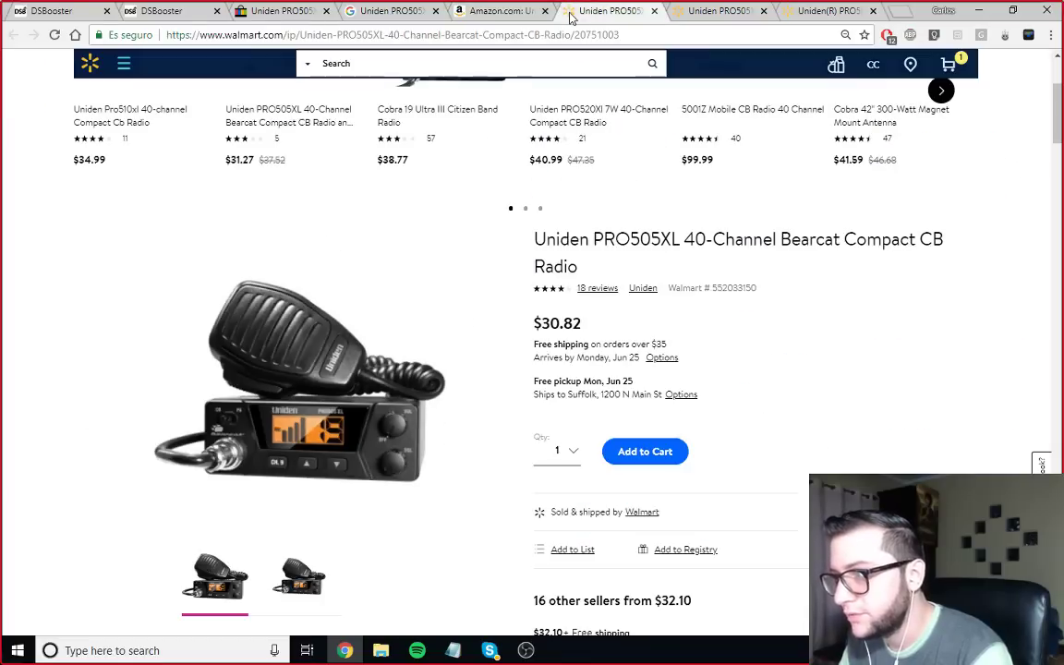
{"action": "double_click", "coordinate": [543, 323]}
{"action": "left_click", "coordinate": [582, 324]}
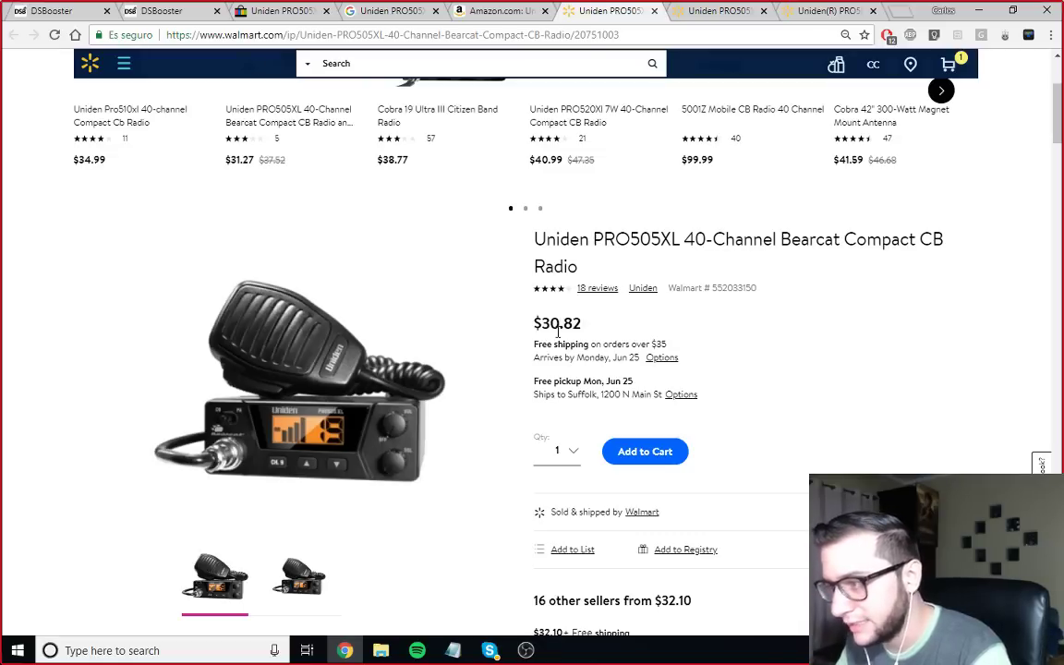
{"action": "left_click_drag", "start_coordinate": [543, 321], "coordinate": [583, 325]}
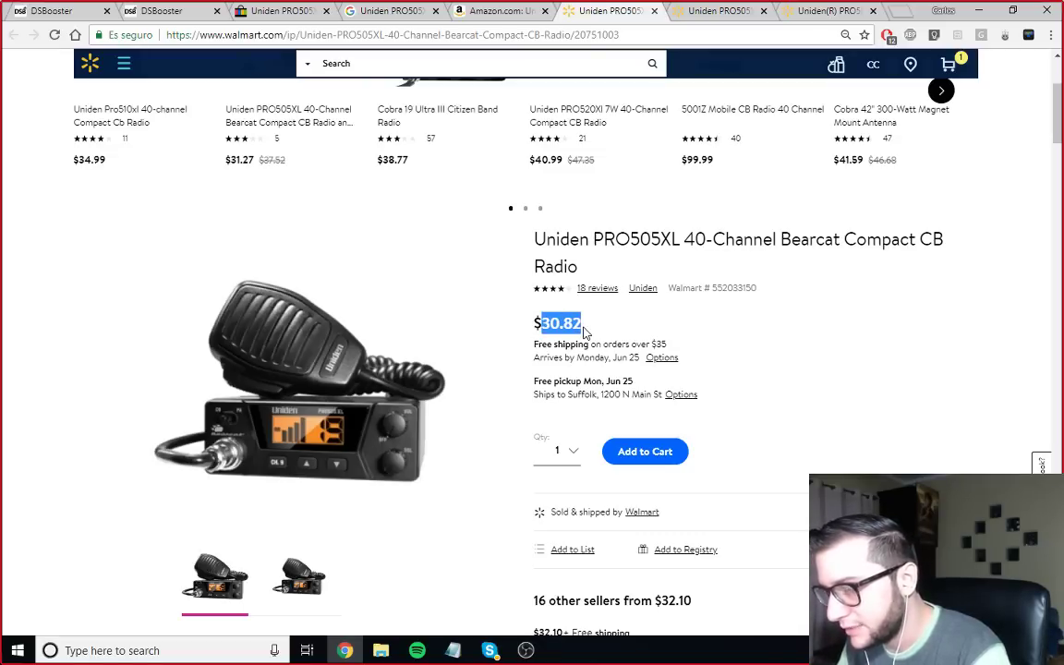
Step: Review the Amazon radio page against the Walmart listing's shipping terms and seller offers
{"action": "left_click", "coordinate": [480, 10]}
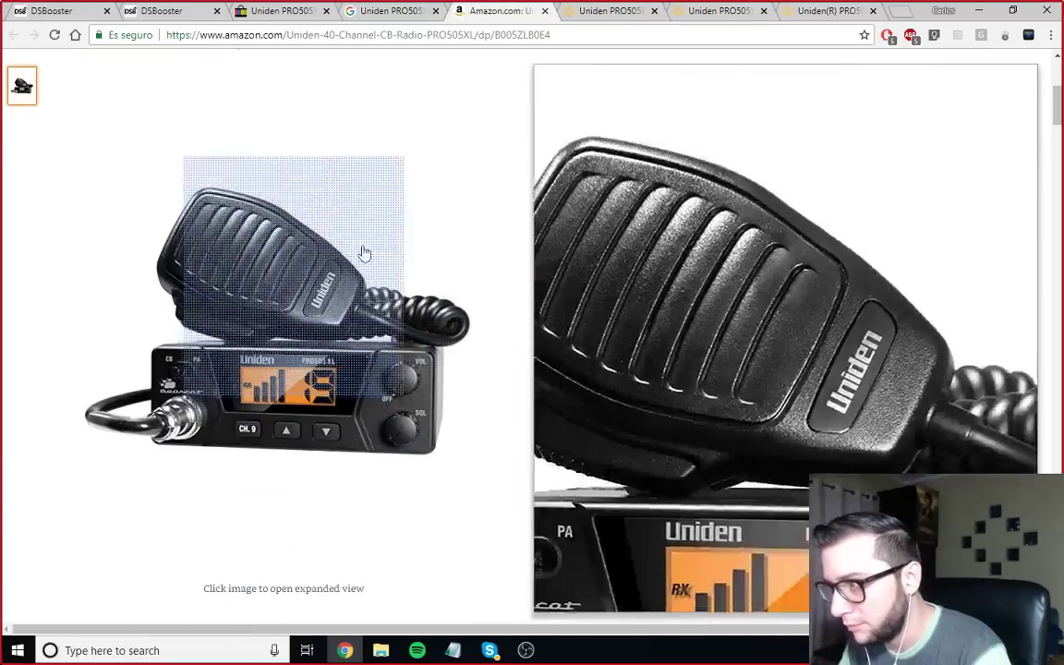
{"action": "left_click", "coordinate": [689, 408]}
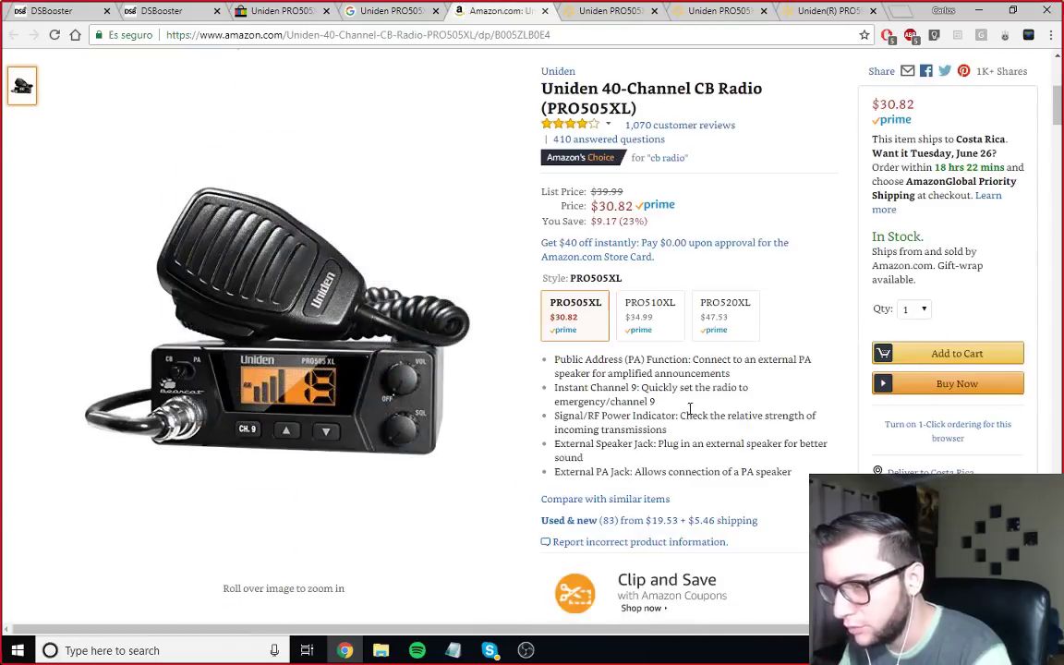
{"action": "left_click", "coordinate": [605, 11]}
{"action": "scroll", "coordinate": [688, 344], "scroll_direction": "down", "scroll_amount": 1}
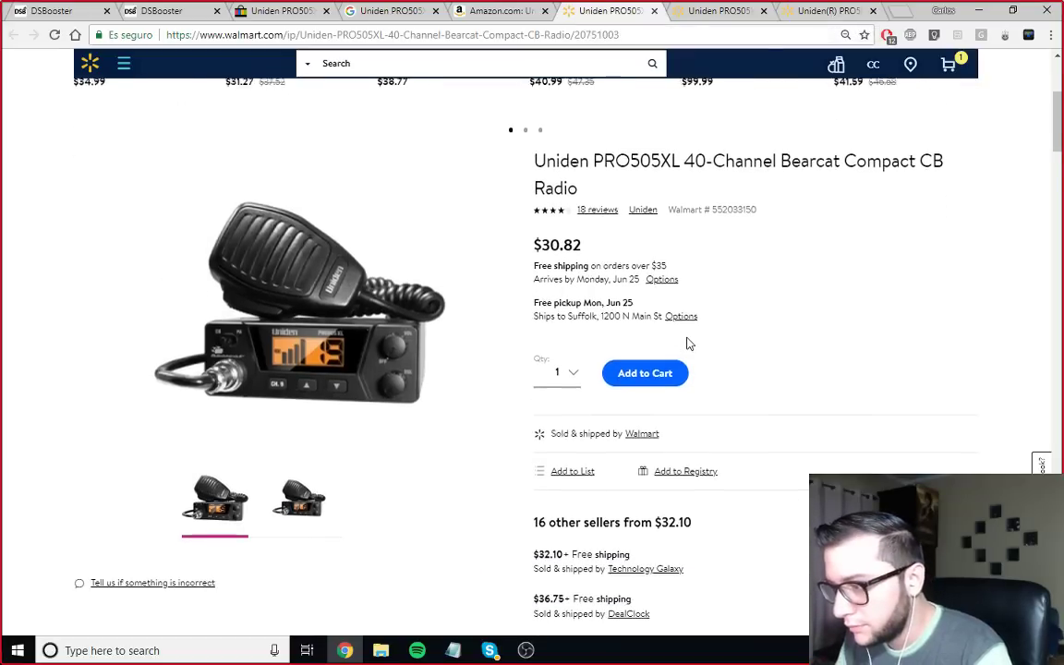
{"action": "scroll", "coordinate": [688, 345], "scroll_direction": "down", "scroll_amount": 3}
{"action": "scroll", "coordinate": [688, 344], "scroll_direction": "up", "scroll_amount": 5}
{"action": "scroll", "coordinate": [688, 343], "scroll_direction": "down", "scroll_amount": 1}
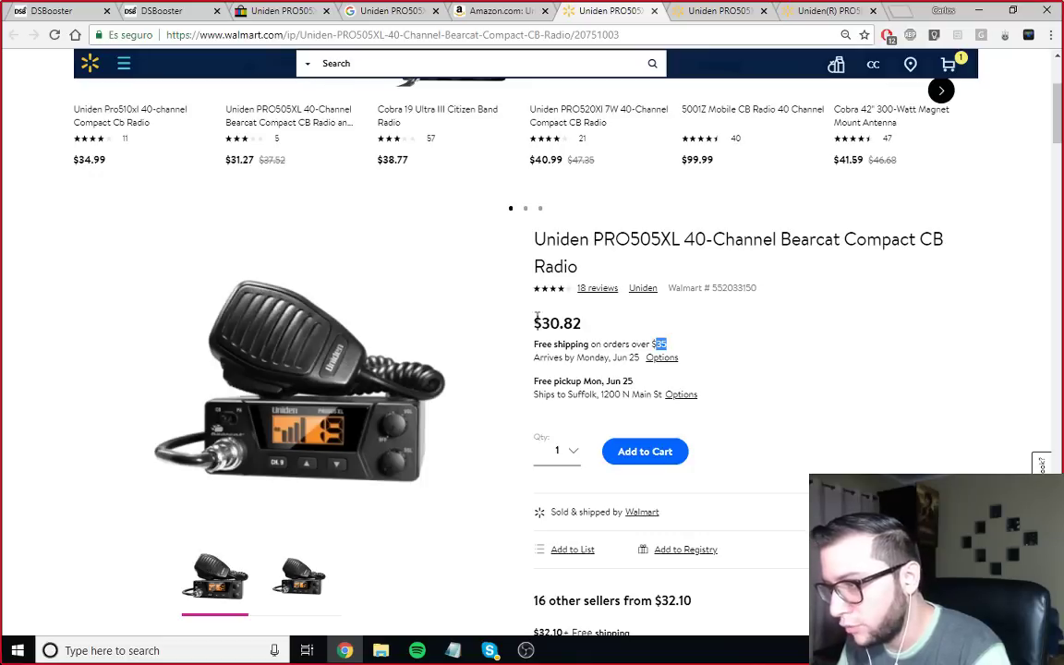
Step: Check the radio's Walmart price against the minimum order amount for free shipping
{"action": "left_click_drag", "start_coordinate": [536, 329], "coordinate": [583, 325]}
{"action": "left_click", "coordinate": [589, 331]}
{"action": "left_click", "coordinate": [544, 320]}
{"action": "left_click", "coordinate": [582, 329]}
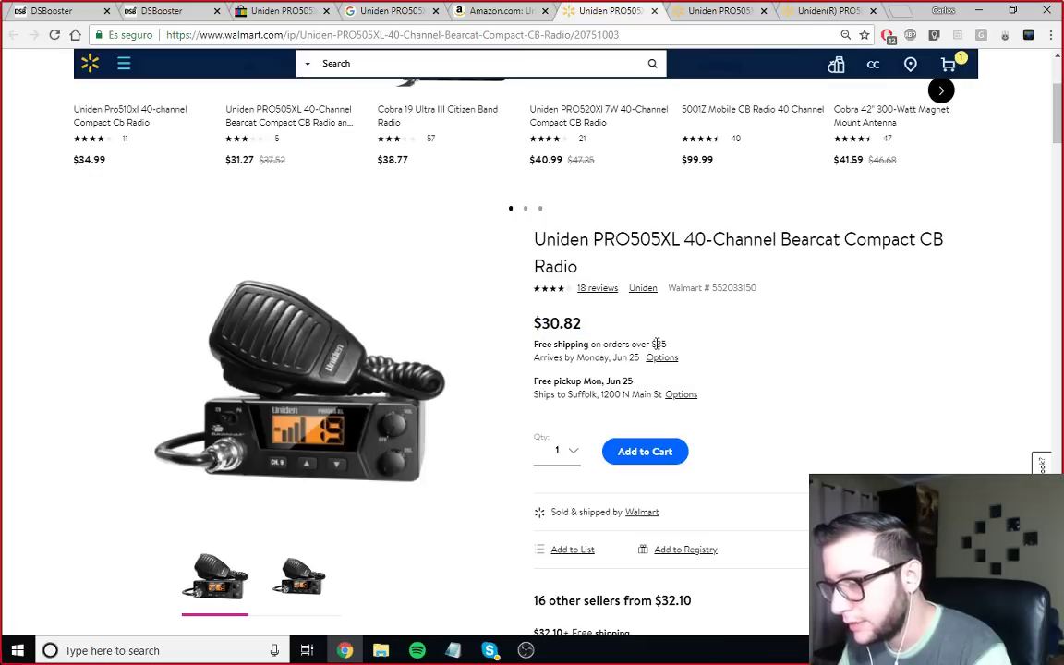
{"action": "left_click_drag", "start_coordinate": [535, 323], "coordinate": [589, 330]}
{"action": "left_click", "coordinate": [598, 330]}
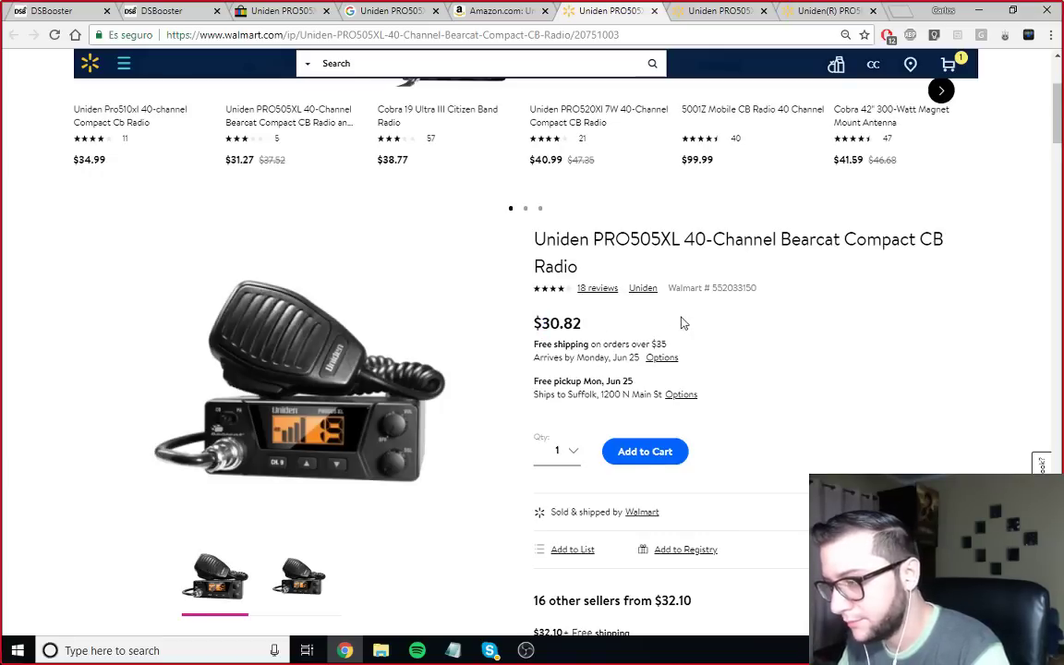
Step: Copy "40 channels" and "Bearcat compact CB radio" from Walmart's About This Item list and search the eBay listing for that text
{"action": "scroll", "coordinate": [676, 319], "scroll_direction": "down", "scroll_amount": 1}
{"action": "scroll", "coordinate": [753, 214], "scroll_direction": "down", "scroll_amount": 10}
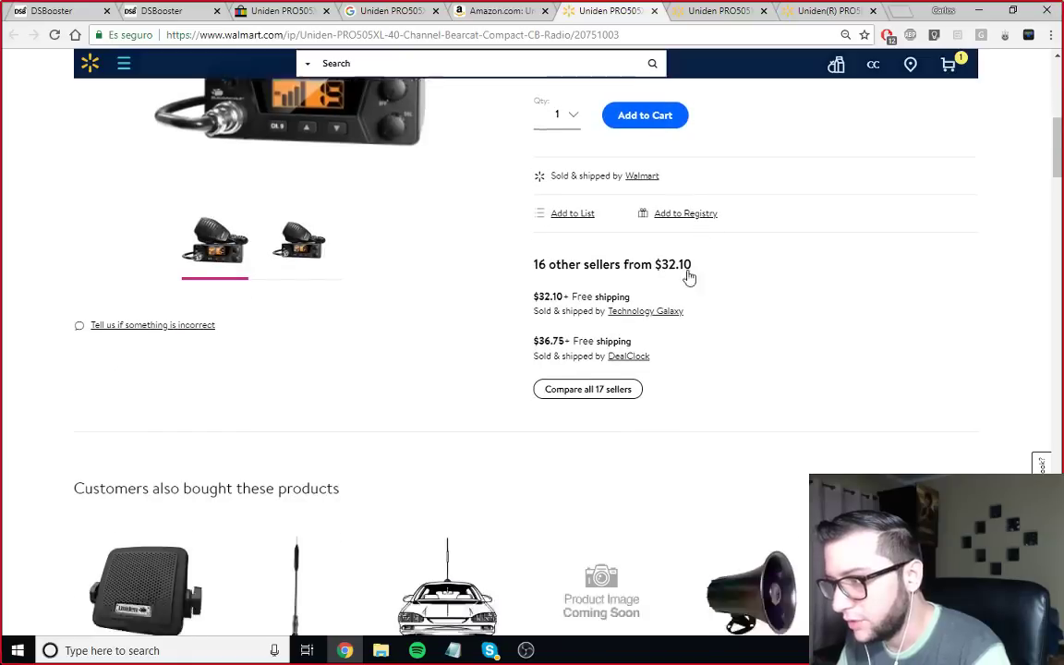
{"action": "scroll", "coordinate": [104, 342], "scroll_direction": "up", "scroll_amount": 1}
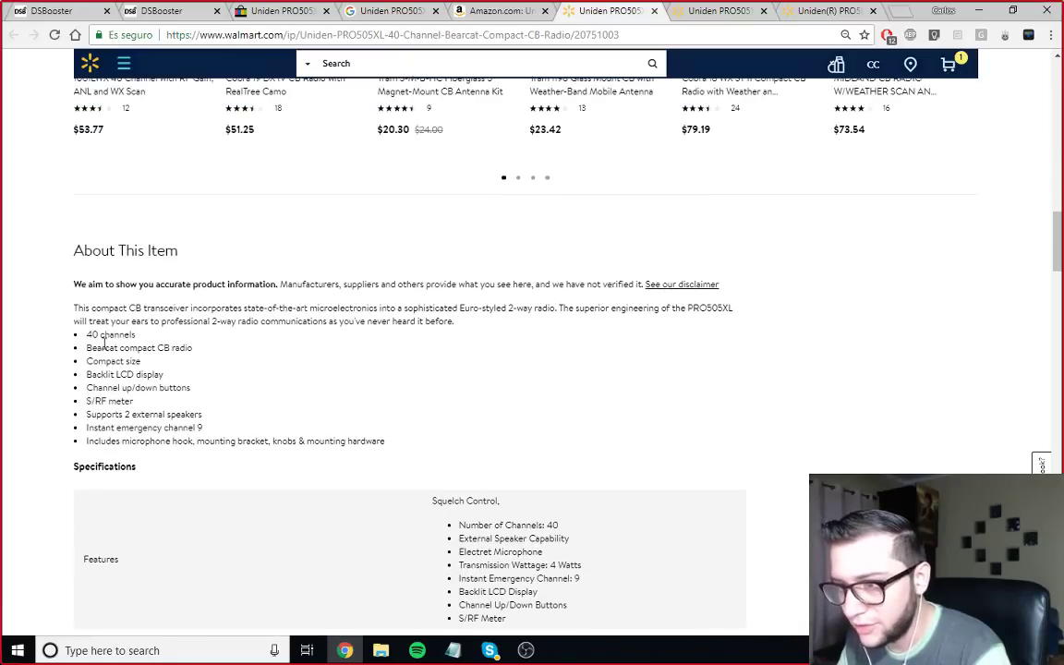
{"action": "left_click_drag", "start_coordinate": [86, 333], "coordinate": [192, 349]}
{"action": "key", "text": "ctrl+c"}
{"action": "left_click", "coordinate": [288, 11]}
{"action": "key", "text": "ctrl+f"}
{"action": "key", "text": "ctrl+v"}
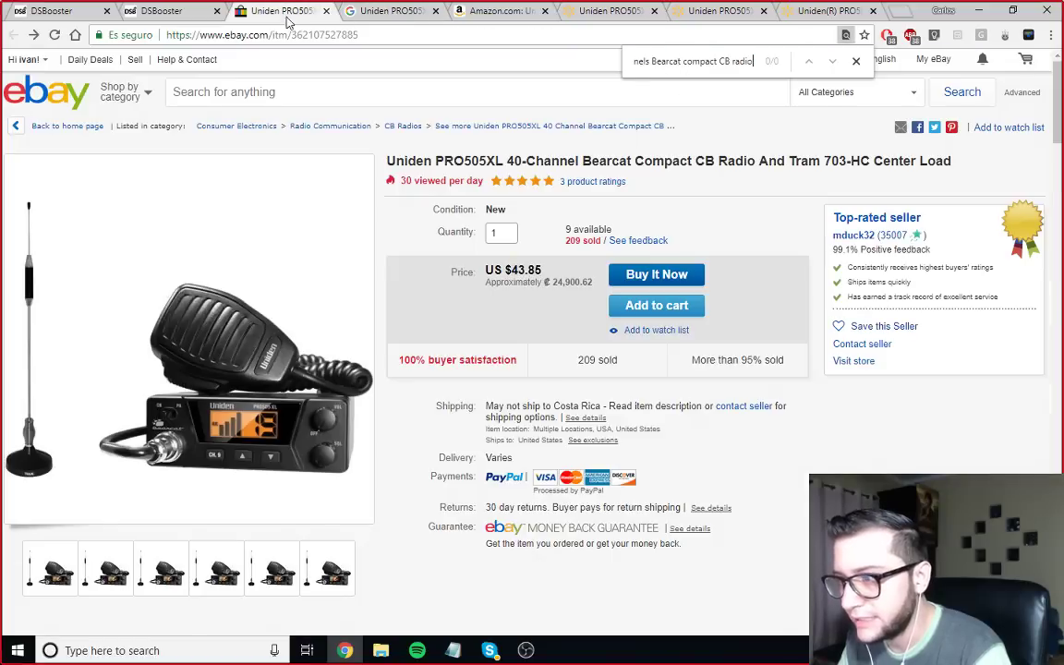
Step: Shorten the eBay page search to "Bearcat compact CB radio" and compare the matches in the product description with Walmart's feature list
{"action": "scroll", "coordinate": [487, 323], "scroll_direction": "down", "scroll_amount": 10}
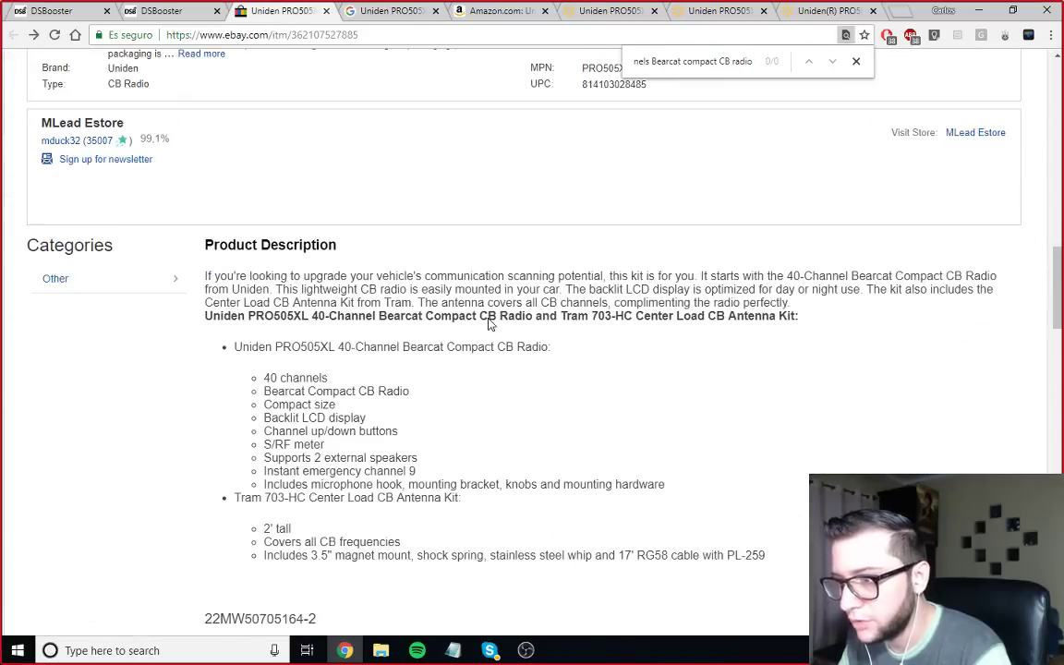
{"action": "left_click_drag", "start_coordinate": [653, 63], "coordinate": [626, 63]}
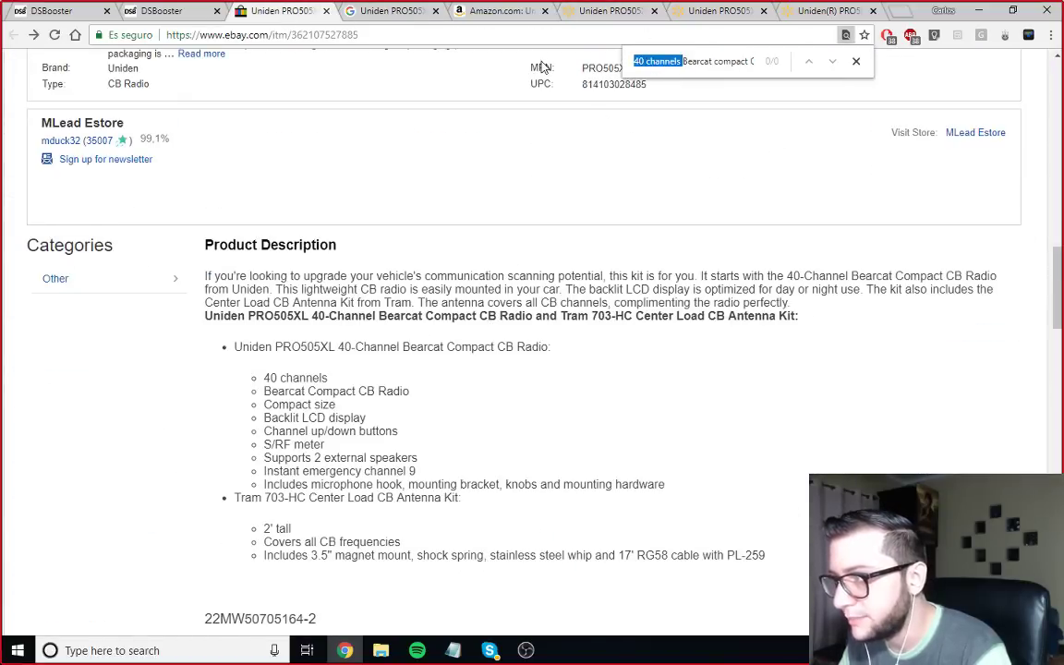
{"action": "key", "text": "BackSpace"}
{"action": "left_click", "coordinate": [832, 61]}
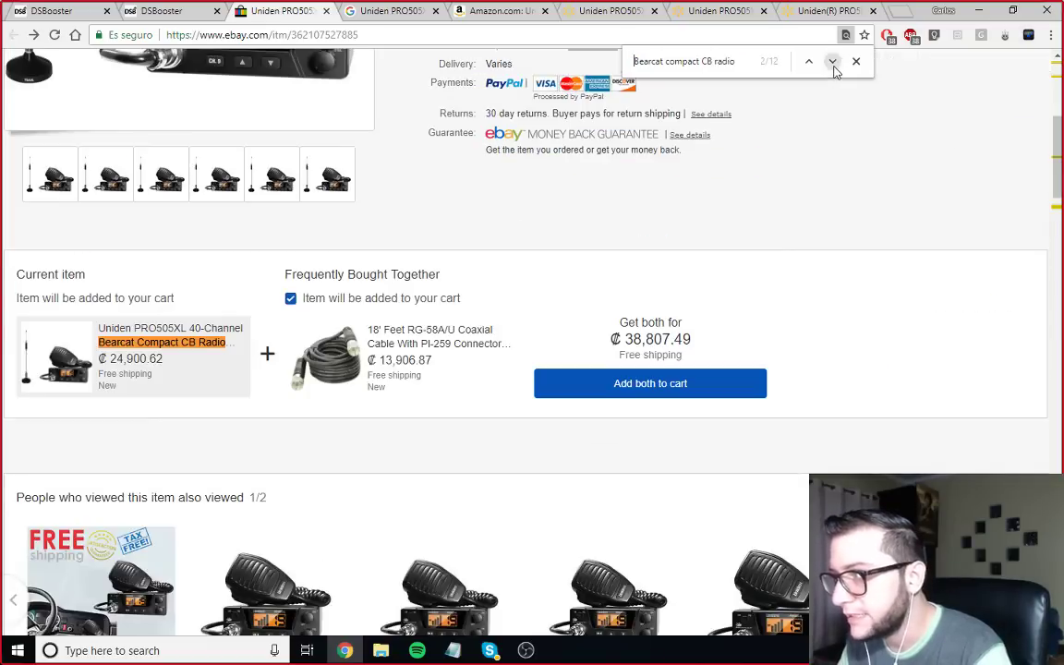
{"action": "scroll", "coordinate": [275, 455], "scroll_direction": "down", "scroll_amount": 6}
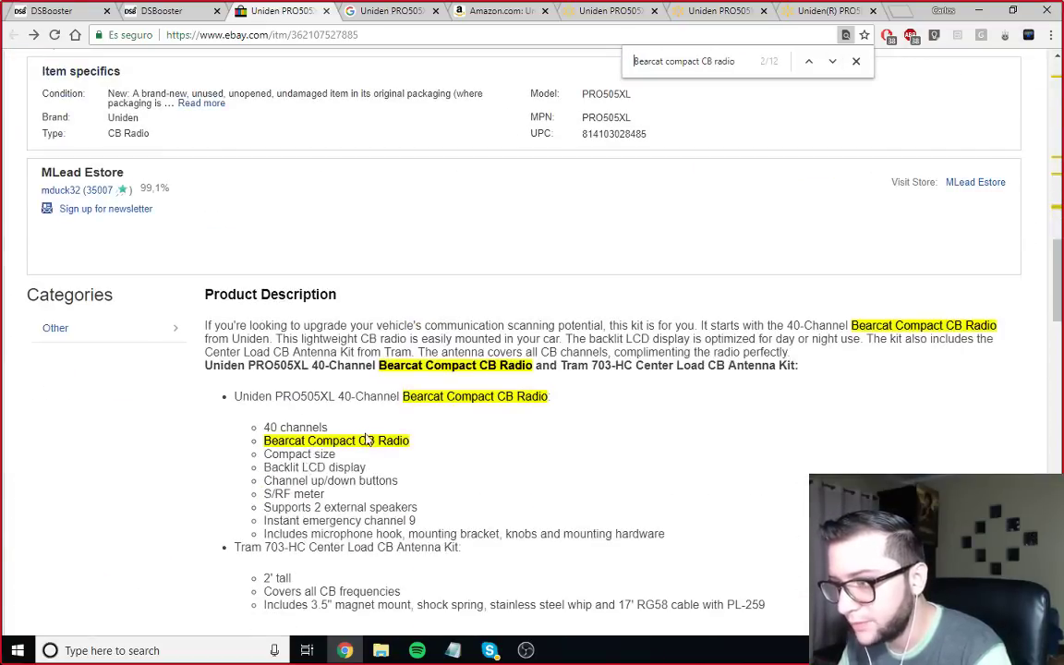
{"action": "left_click", "coordinate": [606, 11]}
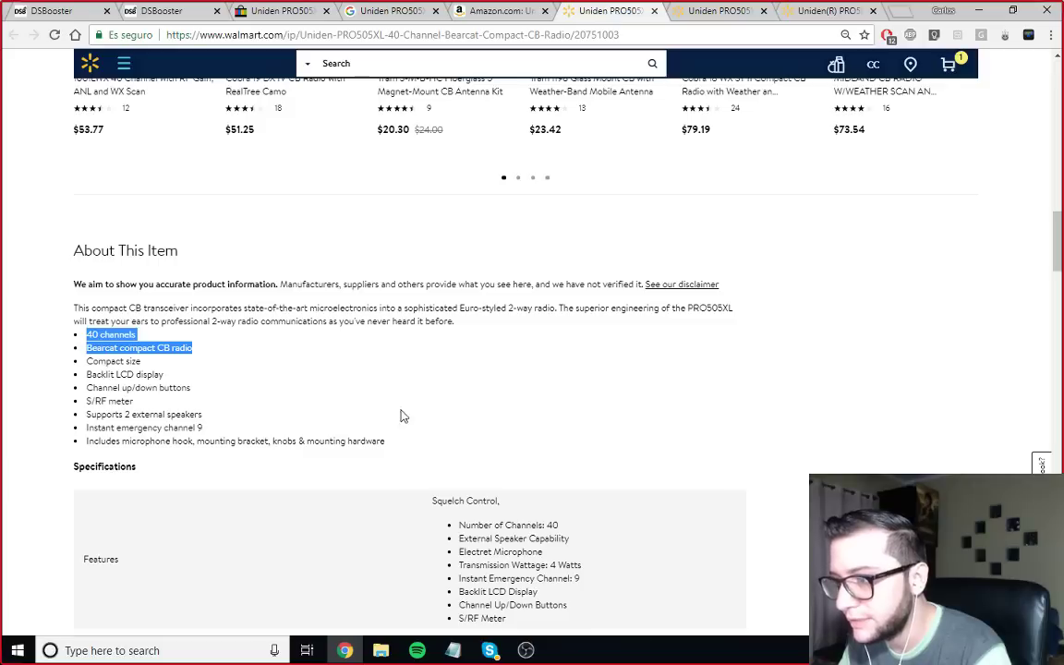
Step: Compare the feature bullets on Walmart's PRO505XL page with those in the eBay listing's product description
{"action": "left_click_drag", "start_coordinate": [87, 362], "coordinate": [169, 381]}
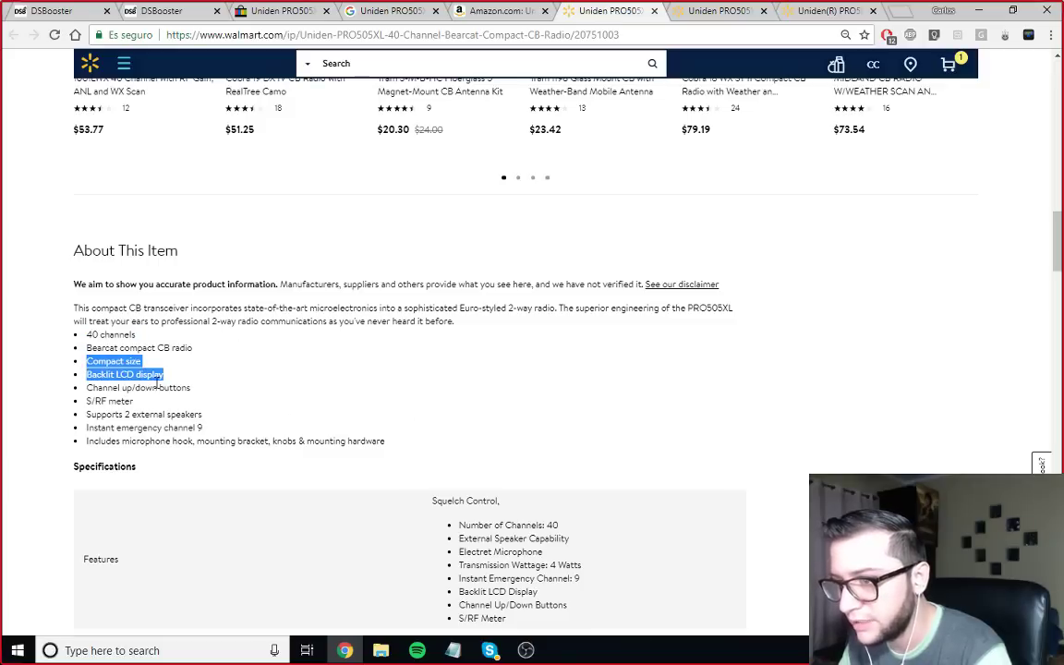
{"action": "left_click", "coordinate": [101, 366]}
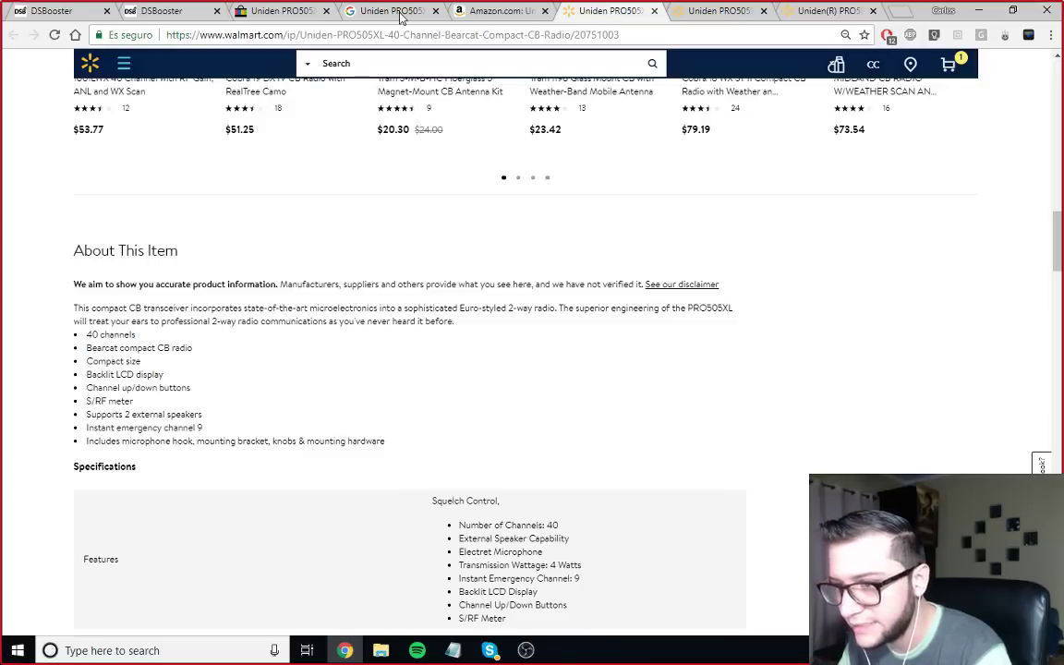
{"action": "left_click", "coordinate": [282, 11]}
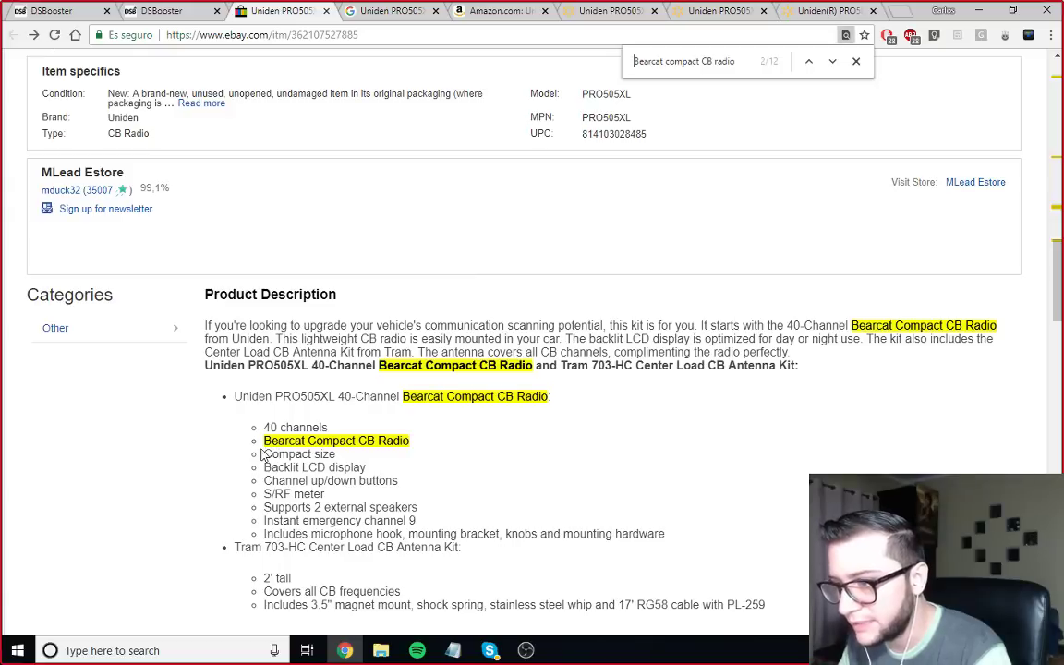
{"action": "mouse_move", "coordinate": [263, 454]}
{"action": "left_mouse_down"}
{"action": "mouse_move", "coordinate": [335, 456]}
{"action": "mouse_move", "coordinate": [328, 468]}
{"action": "mouse_move", "coordinate": [274, 466]}
{"action": "left_mouse_up"}
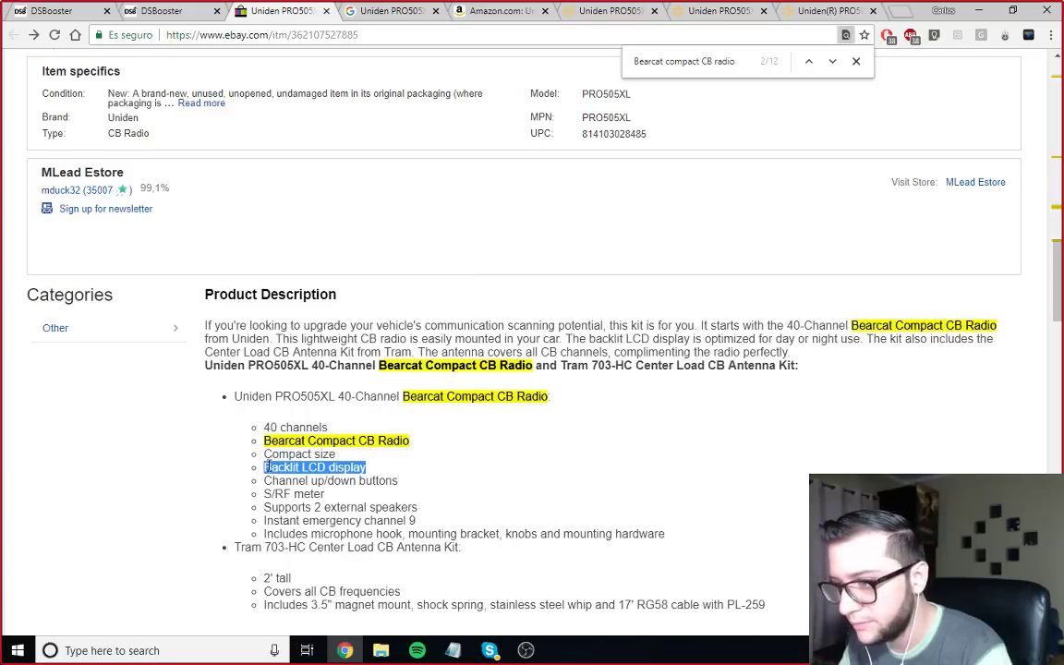
{"action": "scroll", "coordinate": [490, 321], "scroll_direction": "up", "scroll_amount": 10}
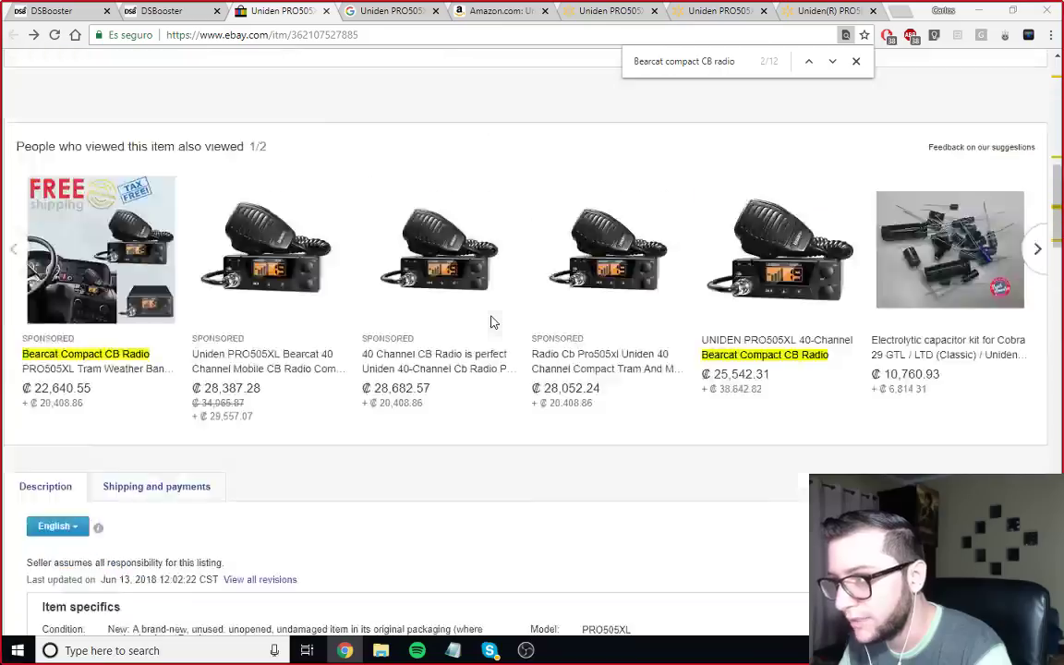
{"action": "scroll", "coordinate": [489, 320], "scroll_direction": "down", "scroll_amount": 9}
{"action": "scroll", "coordinate": [481, 322], "scroll_direction": "down", "scroll_amount": 4}
{"action": "left_click", "coordinate": [270, 244]}
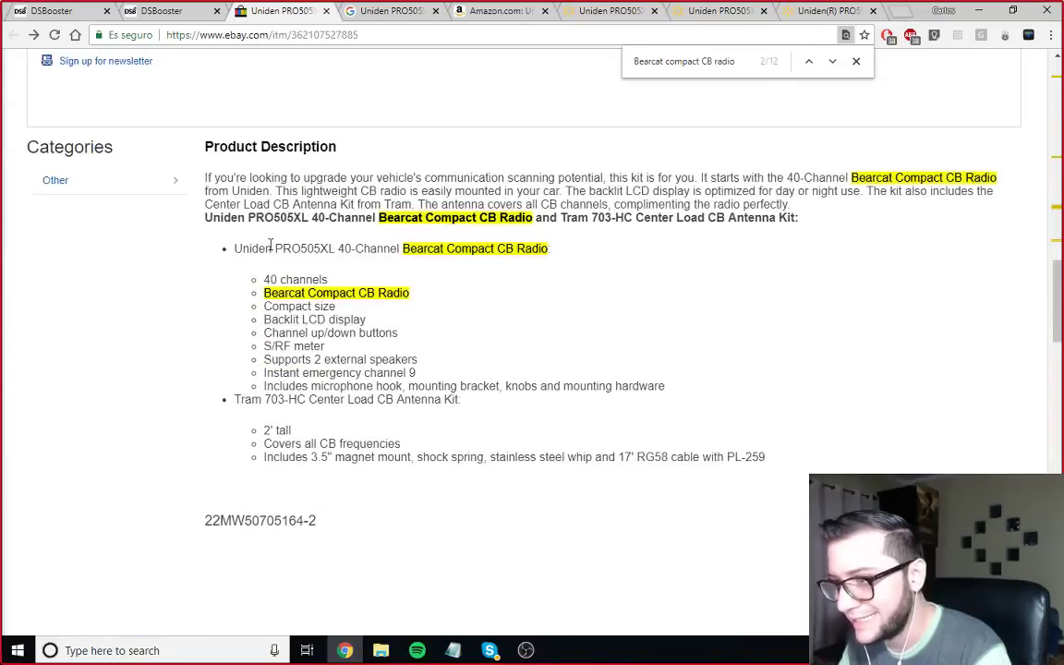
{"action": "left_click_drag", "start_coordinate": [274, 334], "coordinate": [418, 335]}
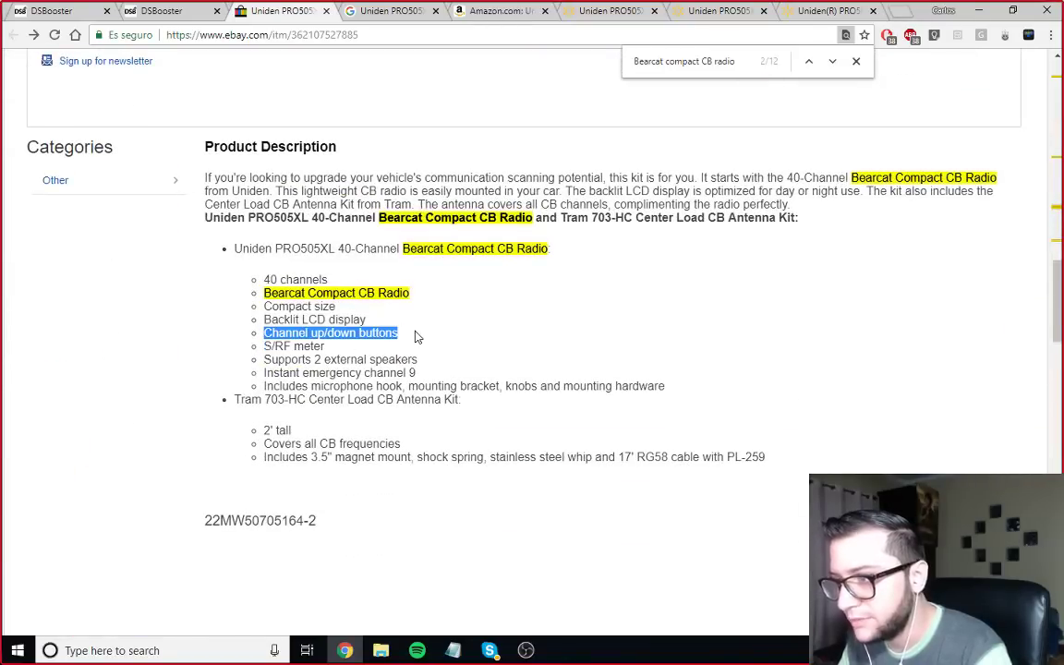
{"action": "left_click", "coordinate": [578, 11]}
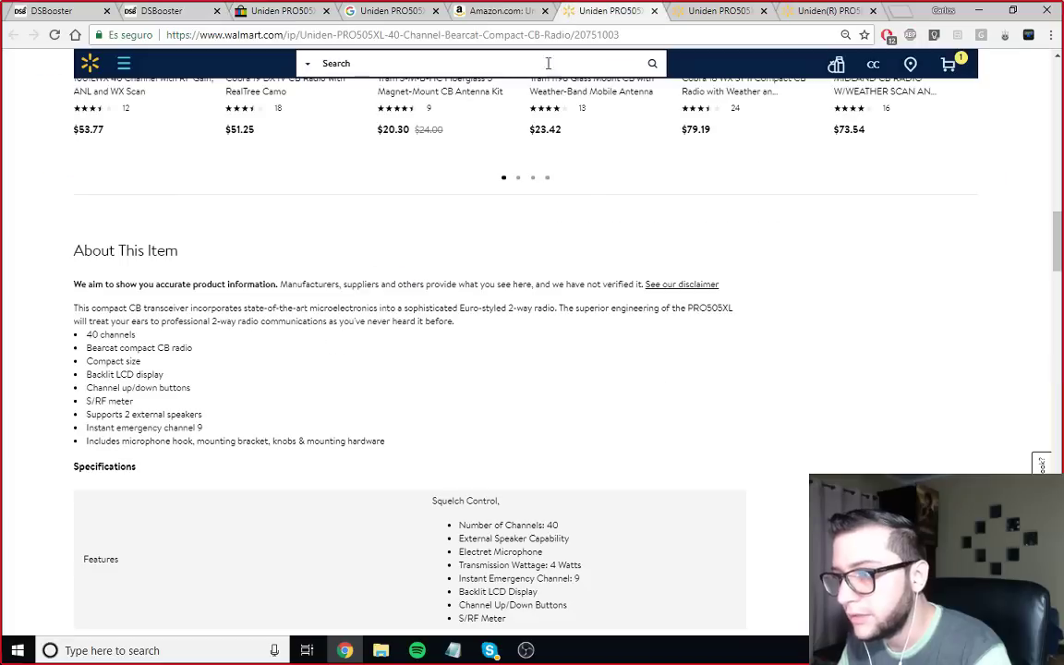
{"action": "left_click_drag", "start_coordinate": [90, 391], "coordinate": [202, 391]}
Step: Check the eBay listing's available quantity and the Walmart price of the Uniden PRO505XL radio
{"action": "scroll", "coordinate": [249, 387], "scroll_direction": "up", "scroll_amount": 20}
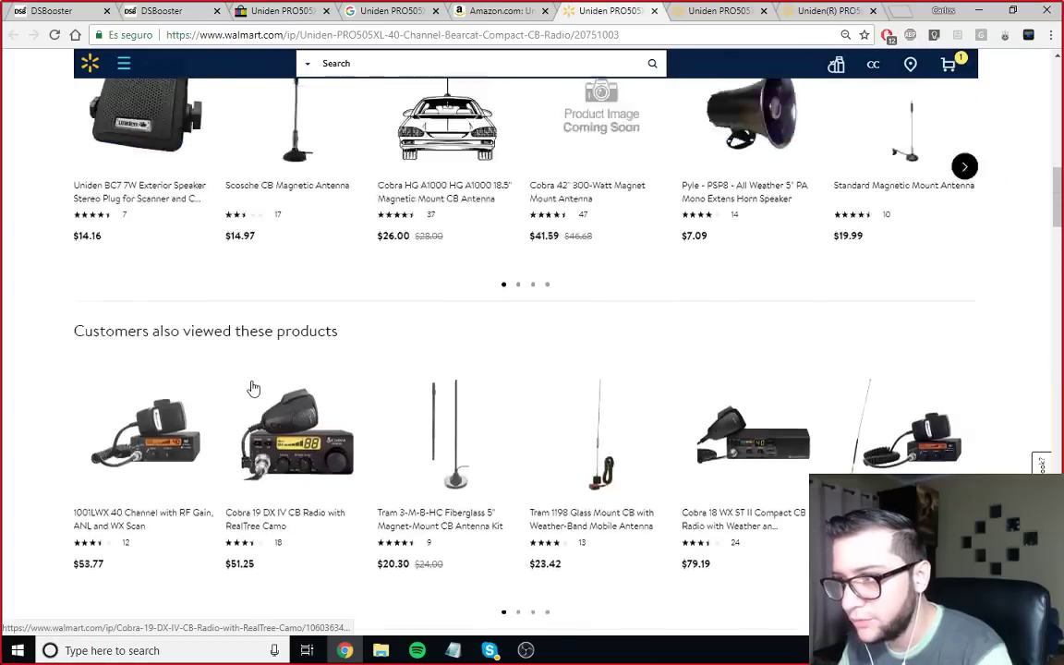
{"action": "scroll", "coordinate": [557, 378], "scroll_direction": "down", "scroll_amount": 3}
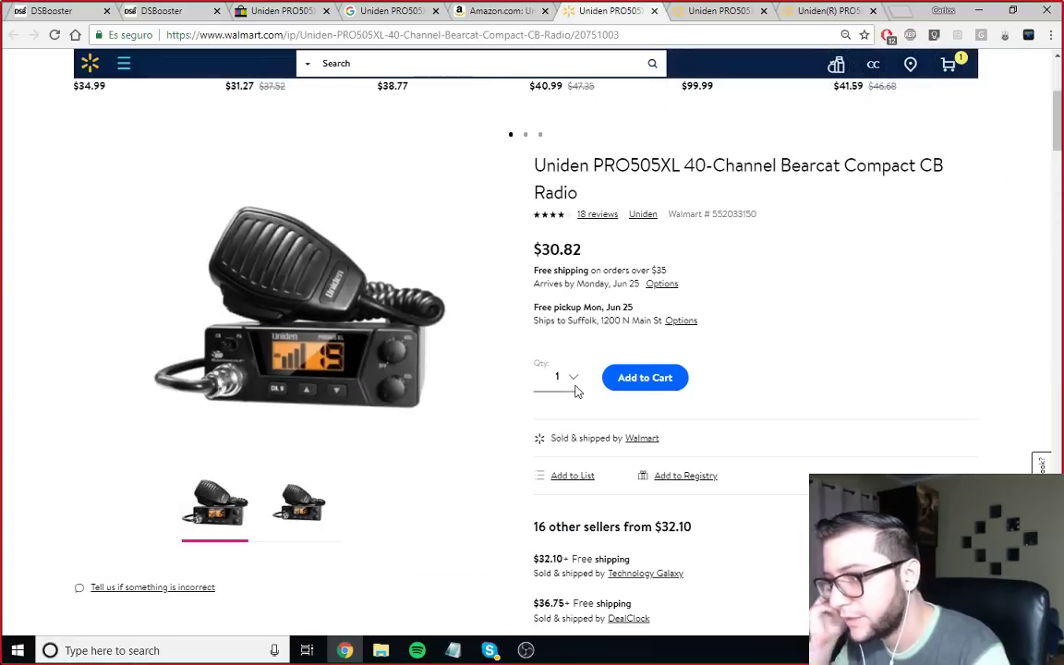
{"action": "scroll", "coordinate": [501, 363], "scroll_direction": "up", "scroll_amount": 1}
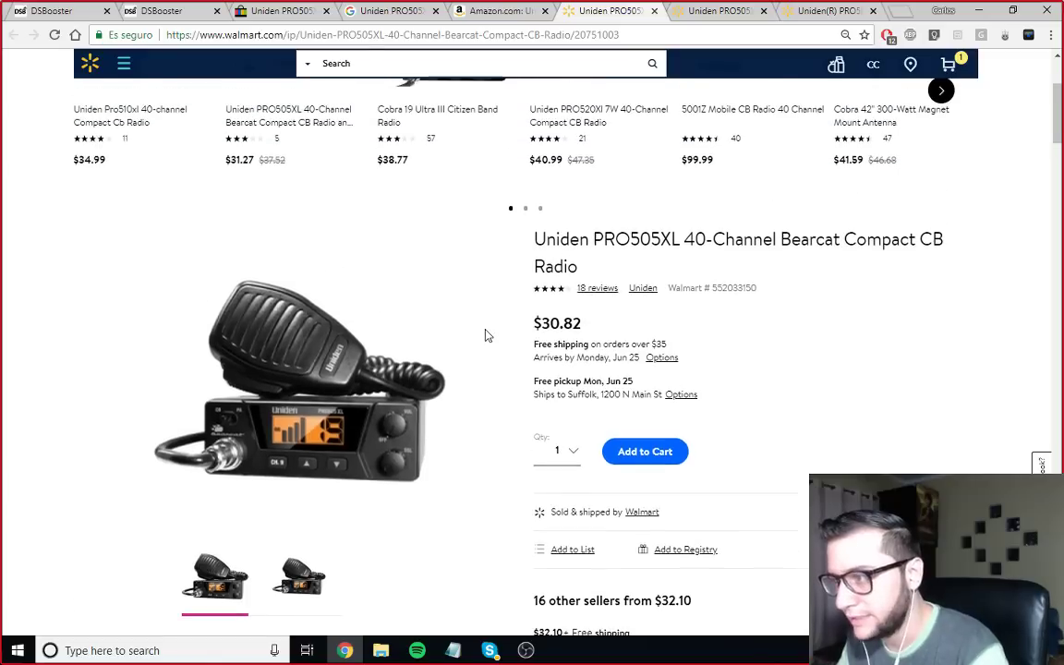
{"action": "left_click", "coordinate": [279, 10]}
{"action": "scroll", "coordinate": [498, 294], "scroll_direction": "up", "scroll_amount": 15}
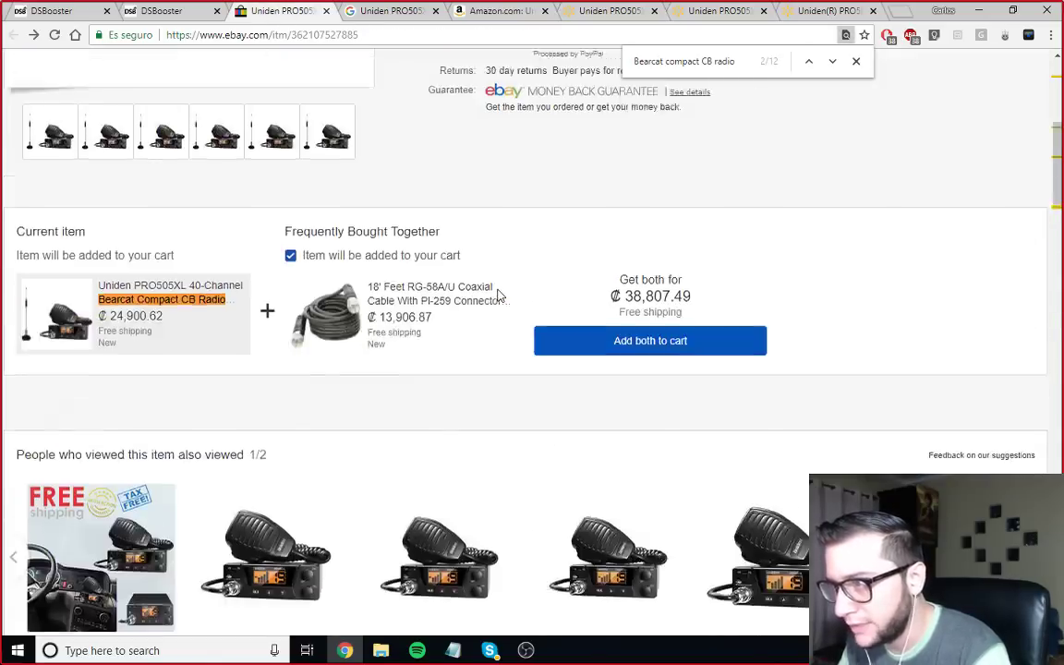
{"action": "left_click_drag", "start_coordinate": [564, 230], "coordinate": [612, 229]}
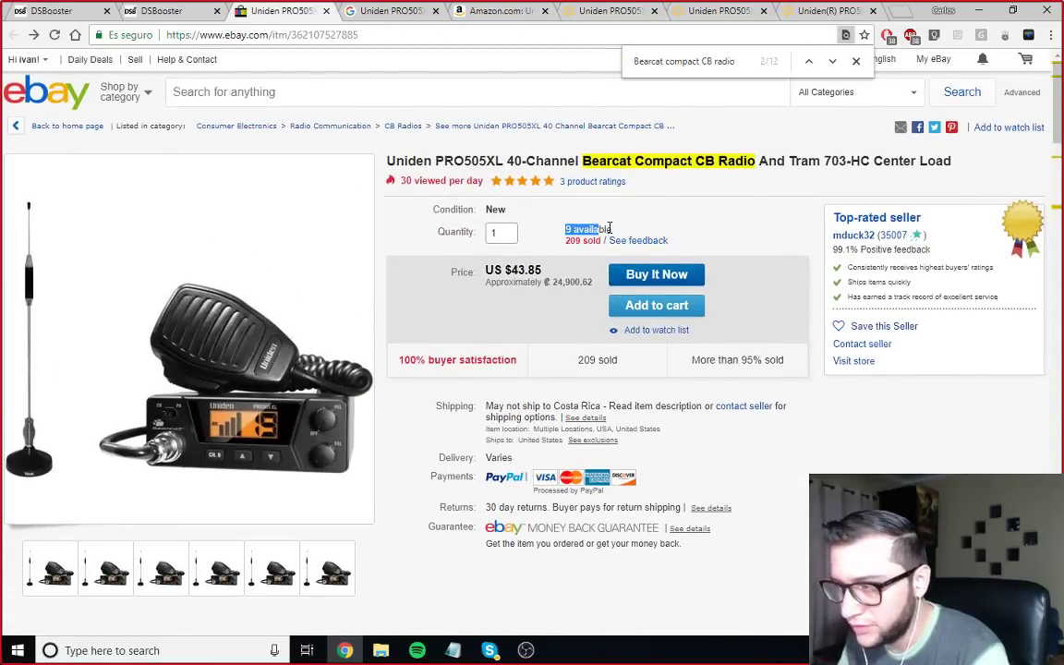
{"action": "left_click", "coordinate": [625, 231]}
{"action": "left_click", "coordinate": [583, 17]}
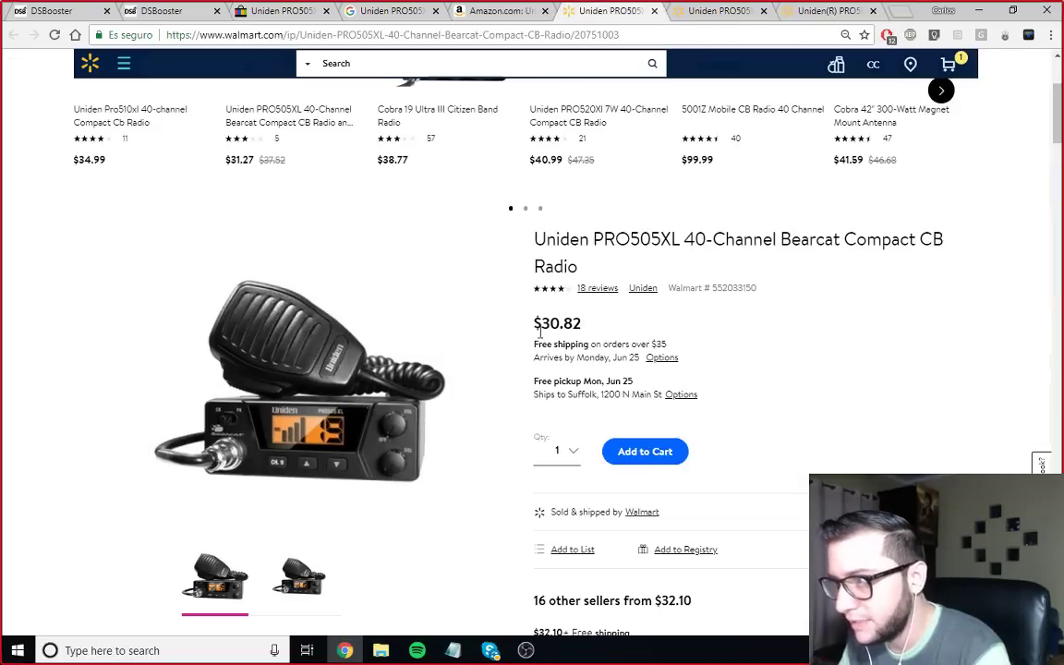
{"action": "left_click_drag", "start_coordinate": [532, 325], "coordinate": [584, 323]}
{"action": "left_click", "coordinate": [583, 322]}
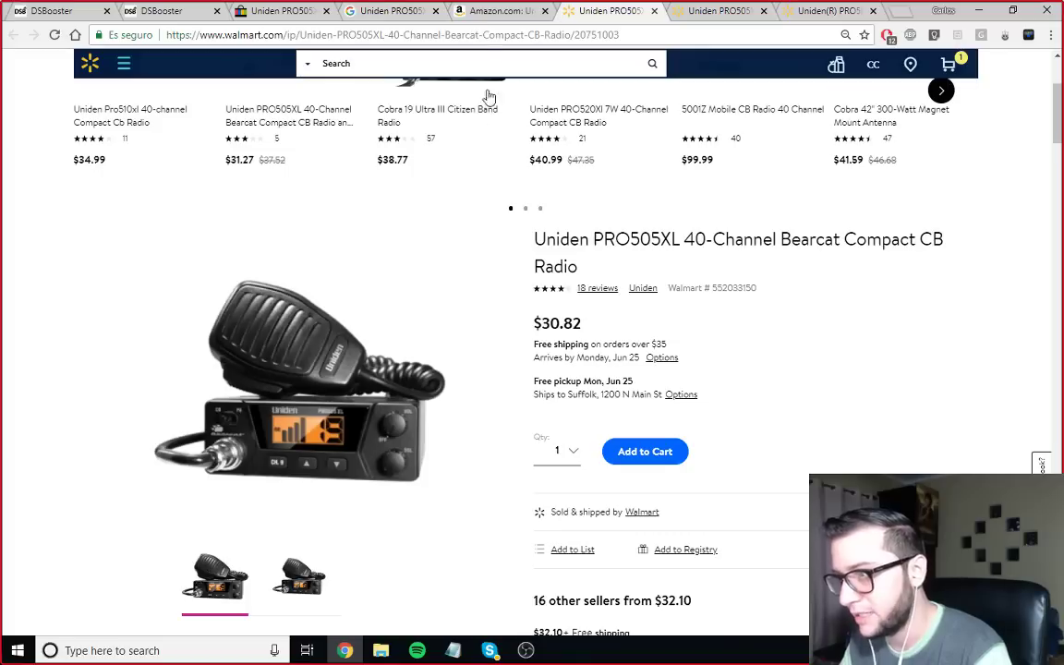
Step: Check the radio's price on Amazon and view the second product photo on Walmart
{"action": "left_click", "coordinate": [483, 13]}
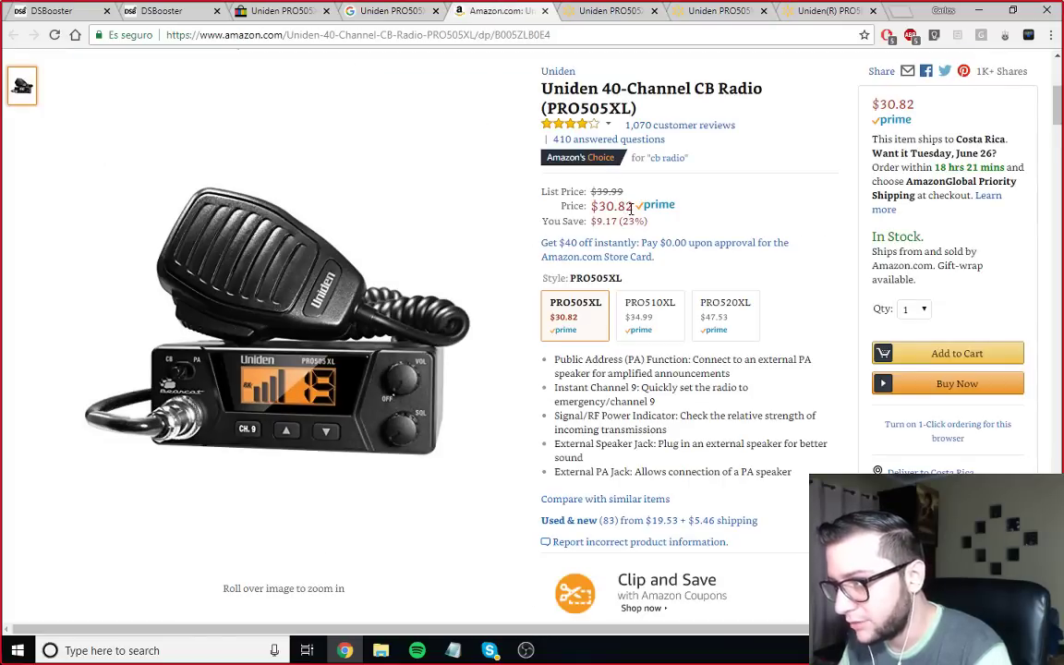
{"action": "left_click_drag", "start_coordinate": [631, 207], "coordinate": [591, 206]}
{"action": "left_click", "coordinate": [601, 205]}
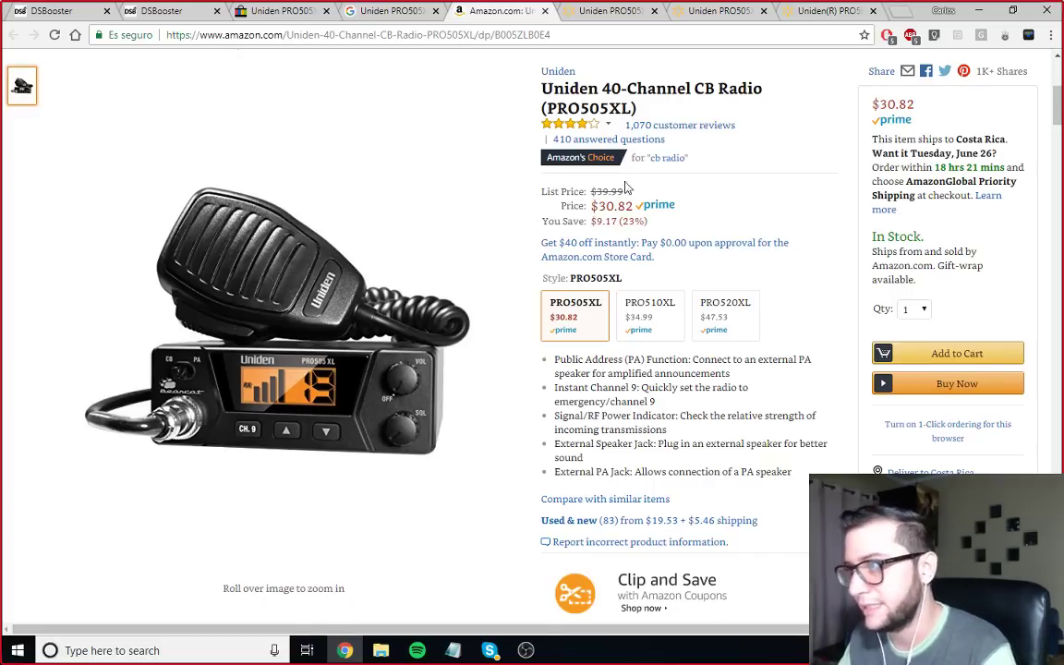
{"action": "left_click", "coordinate": [600, 11]}
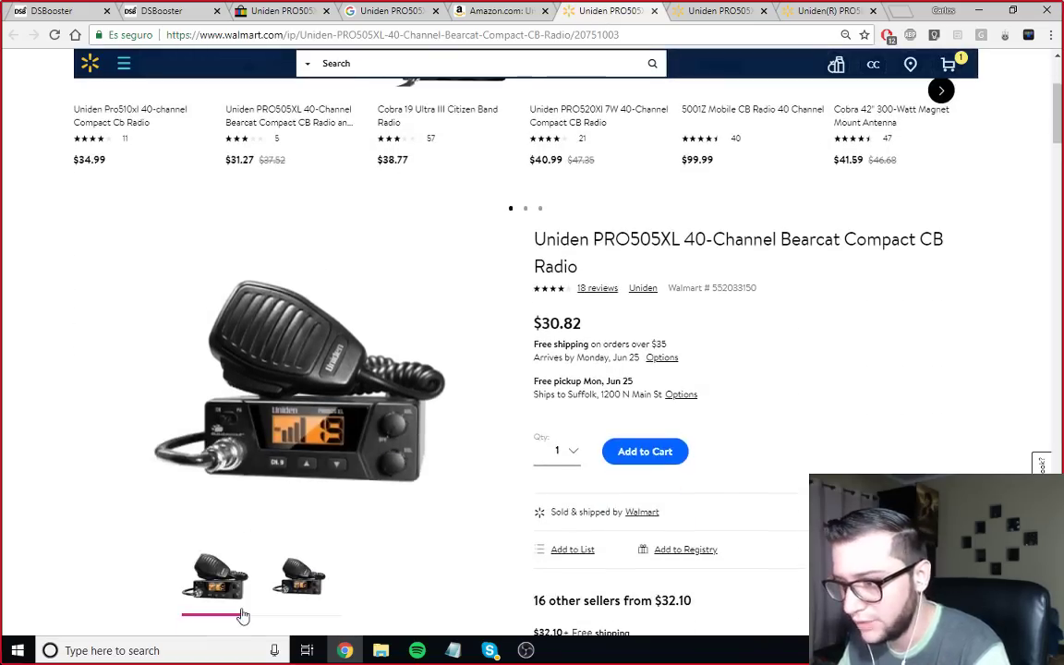
{"action": "left_click", "coordinate": [300, 578]}
Step: Examine the Amazon product's web address and the seller offers on the Walmart product page
{"action": "left_click", "coordinate": [498, 11]}
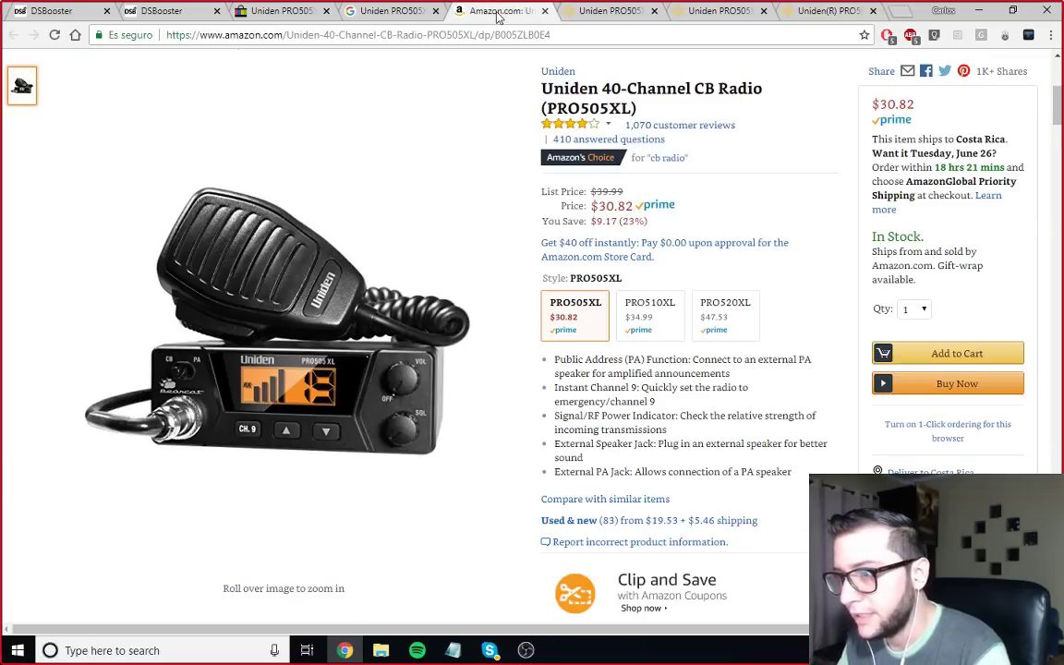
{"action": "left_click", "coordinate": [417, 37]}
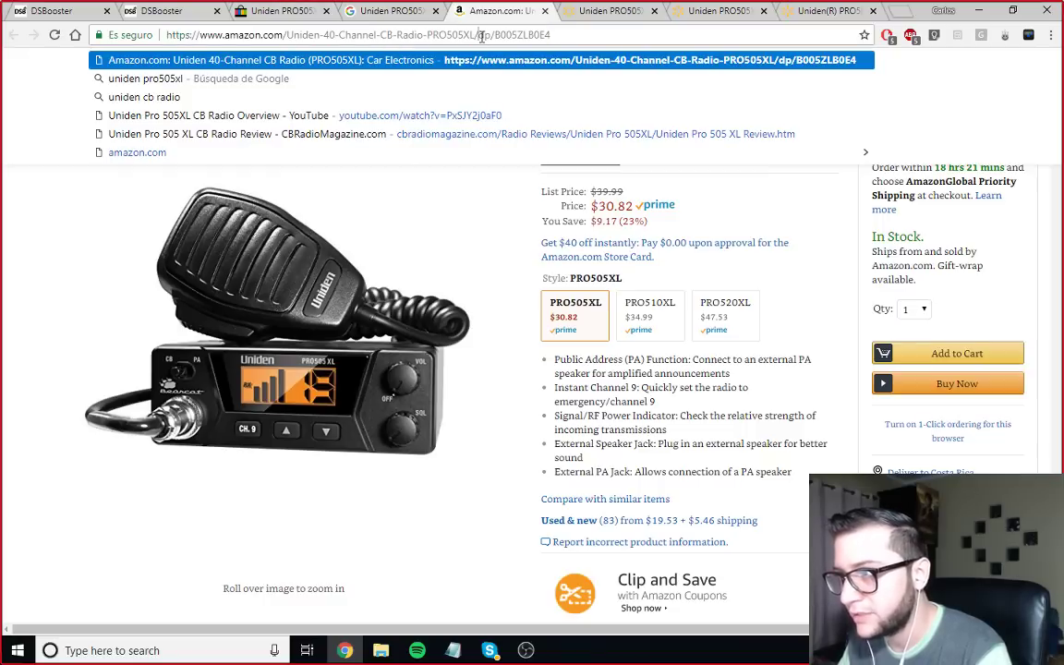
{"action": "left_click", "coordinate": [649, 34]}
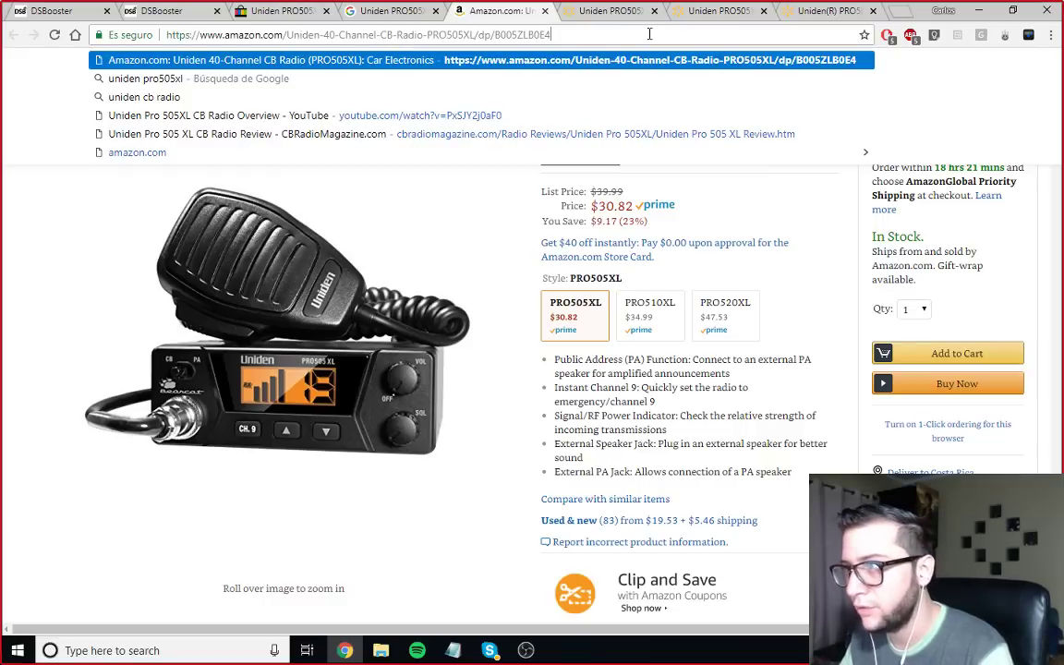
{"action": "left_click", "coordinate": [694, 191]}
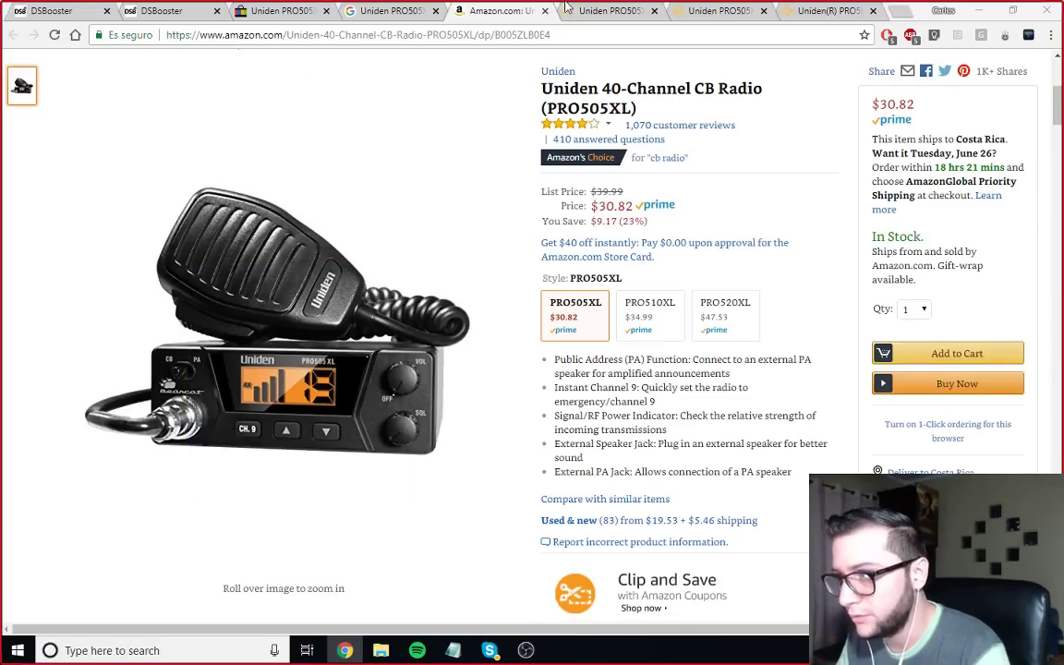
{"action": "left_click", "coordinate": [582, 10]}
{"action": "scroll", "coordinate": [538, 309], "scroll_direction": "down", "scroll_amount": 3}
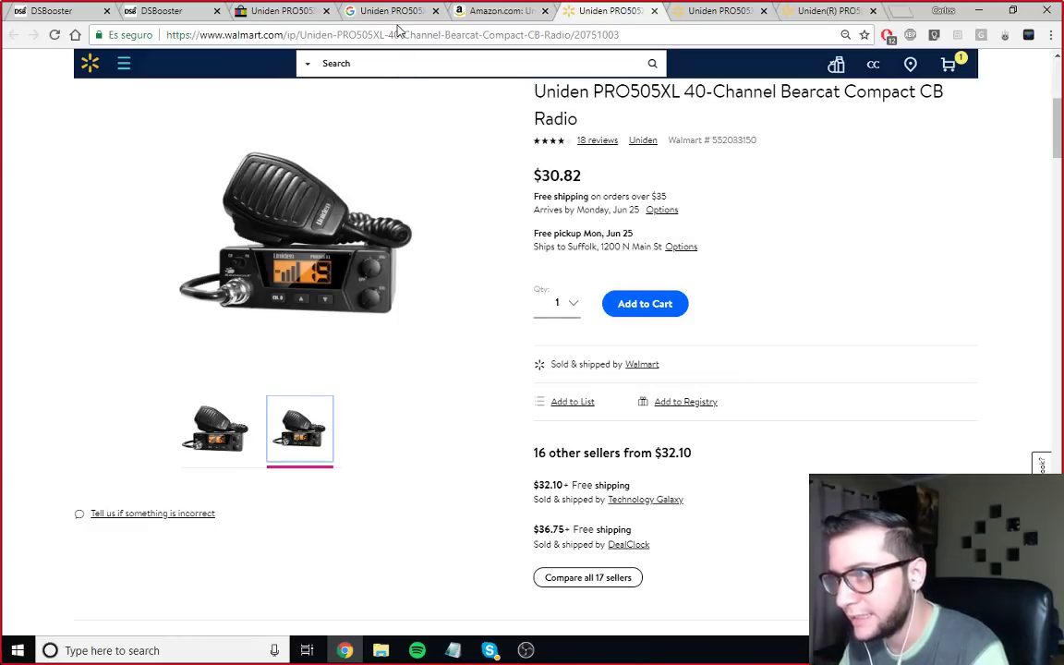
Step: Copy the Amazon product page's URL into the Source Url of the Uniden PRO505XL row in DSBooster
{"action": "left_click", "coordinate": [179, 15]}
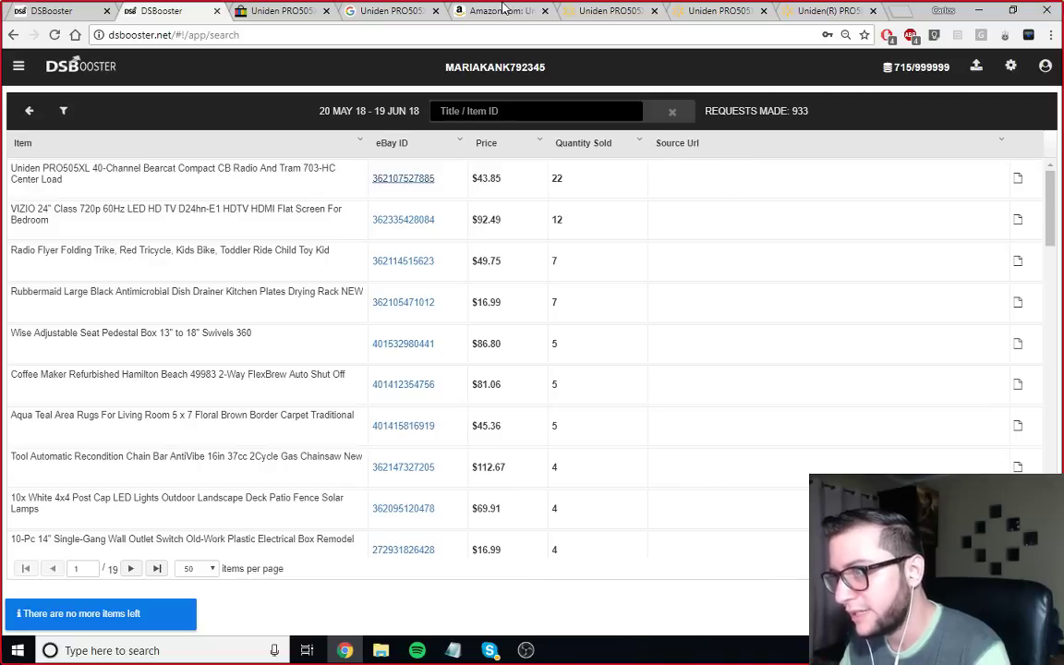
{"action": "left_click", "coordinate": [471, 13]}
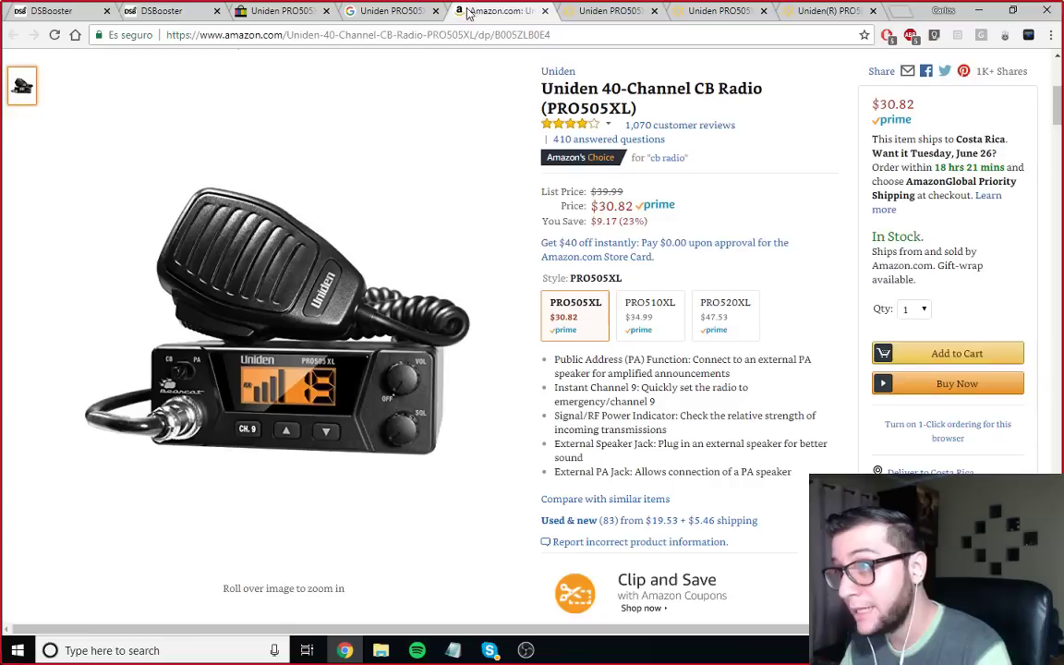
{"action": "left_click", "coordinate": [425, 34]}
{"action": "key", "text": "ctrl+c"}
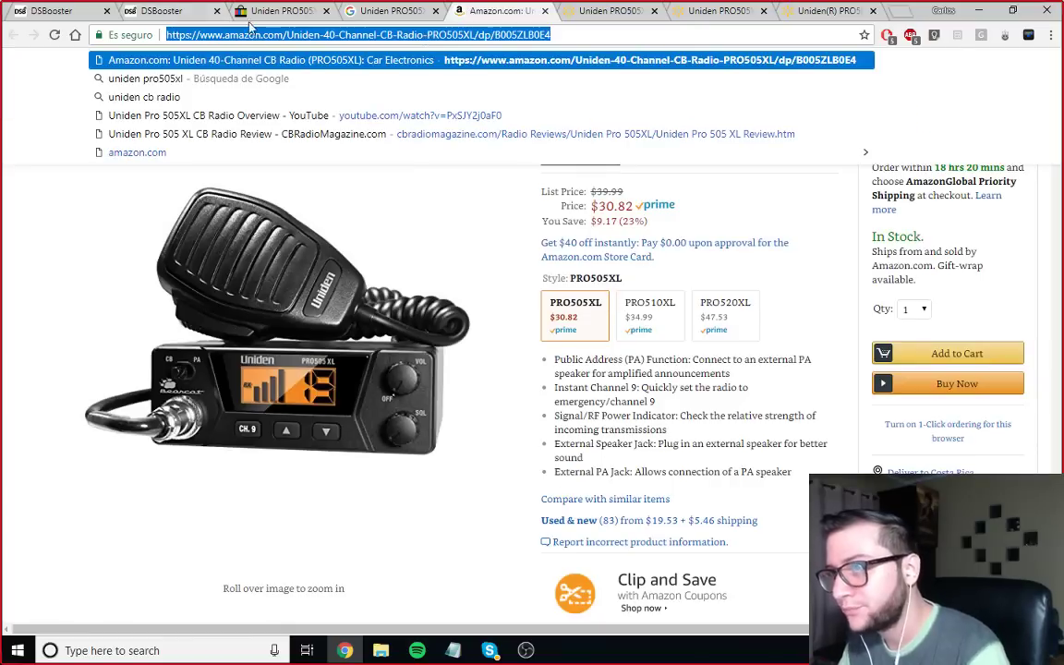
{"action": "left_click", "coordinate": [236, 10]}
{"action": "key", "text": "ctrl+shift+Tab"}
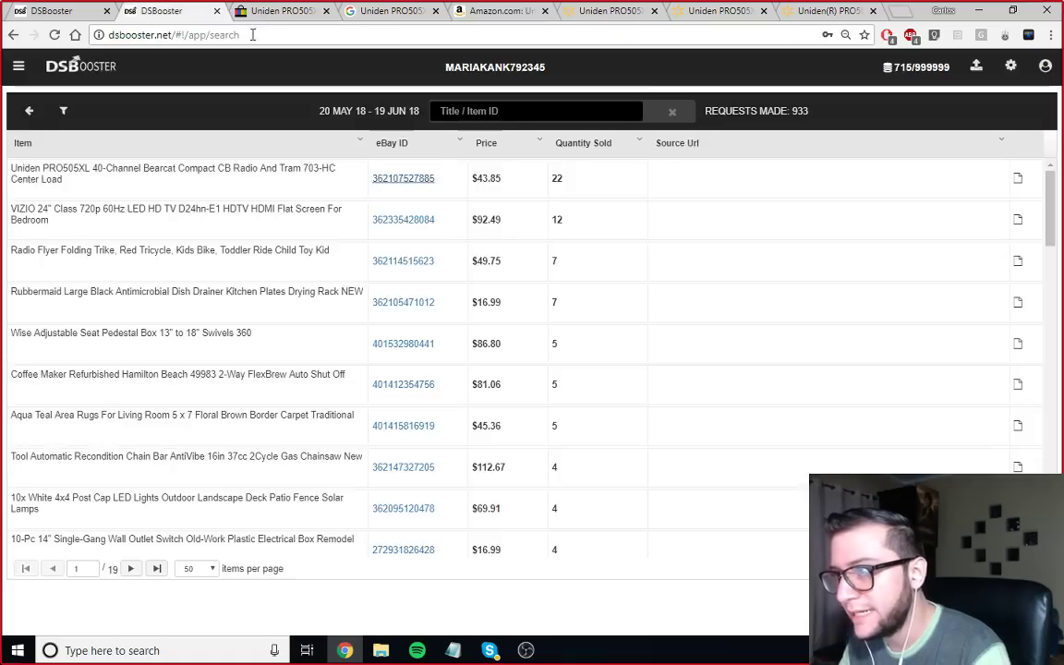
{"action": "left_click", "coordinate": [732, 177]}
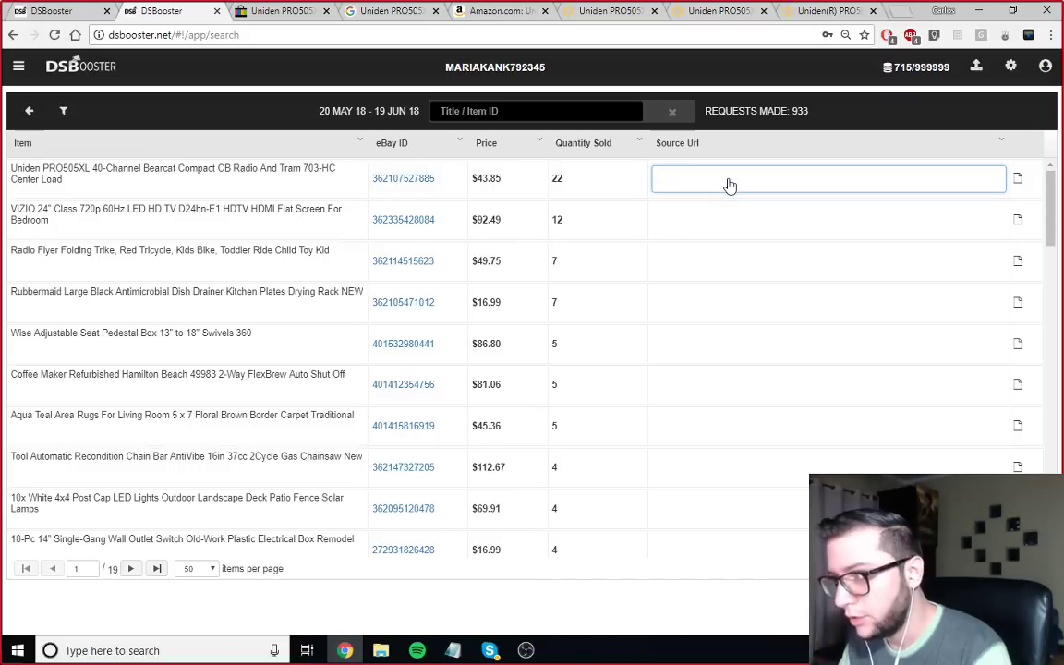
{"action": "key", "text": "ctrl+v"}
{"action": "left_click", "coordinate": [731, 229]}
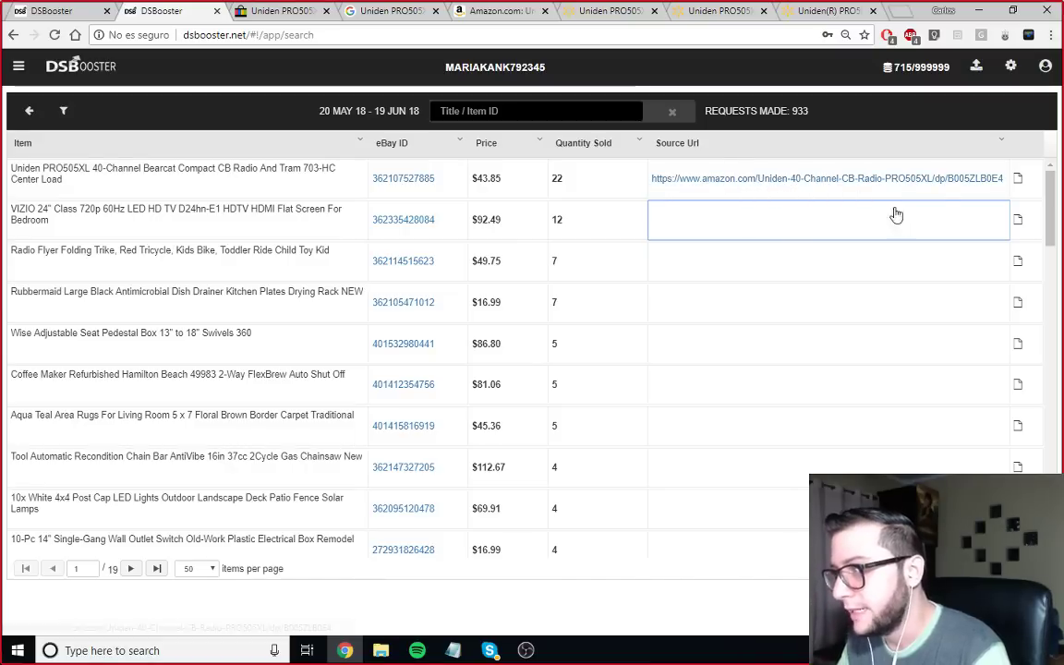
Step: Separate items 3.1, 3.2 and 3.3 with blank lines in the untitled Notepad notes, and return to DSBooster
{"action": "mouse_move", "coordinate": [452, 650]}
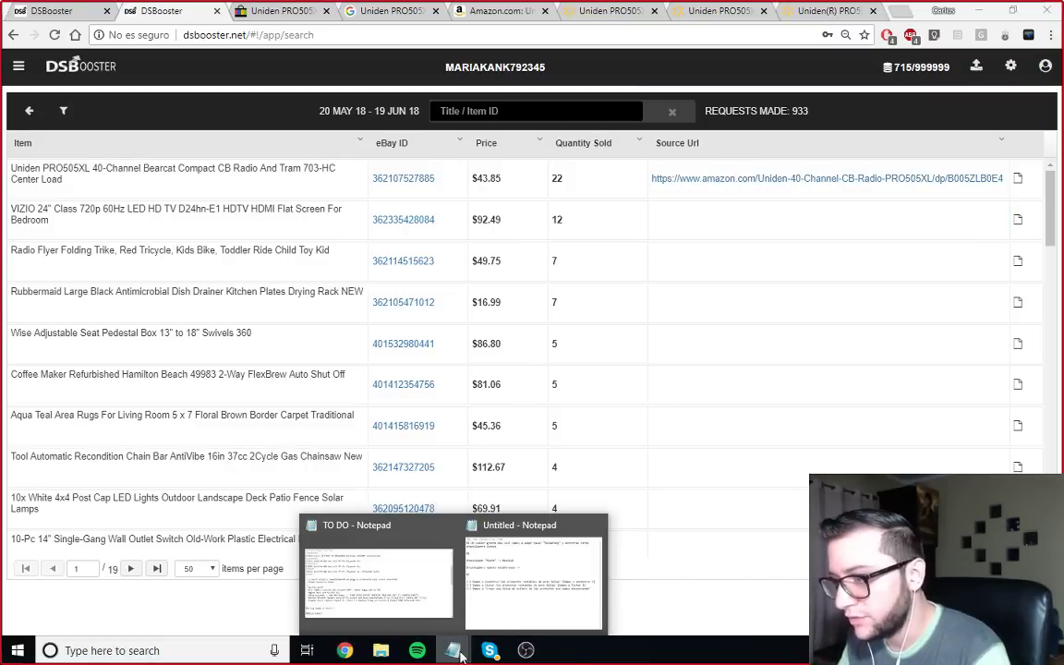
{"action": "left_click", "coordinate": [528, 610]}
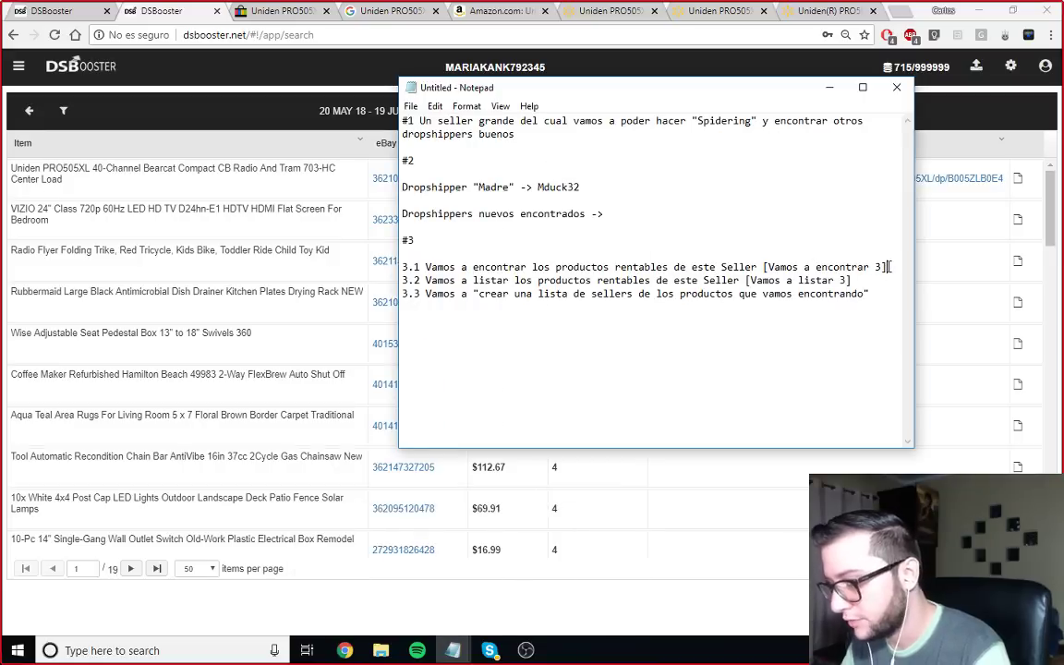
{"action": "left_click", "coordinate": [889, 267]}
{"action": "key", "text": "Return"}
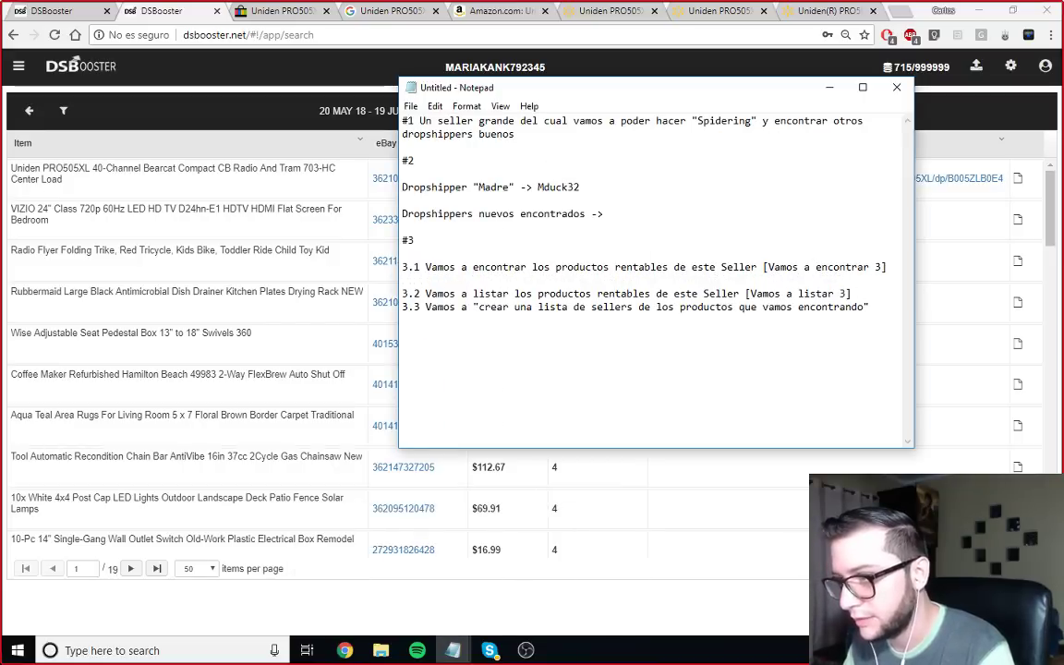
{"action": "key", "text": "Return"}
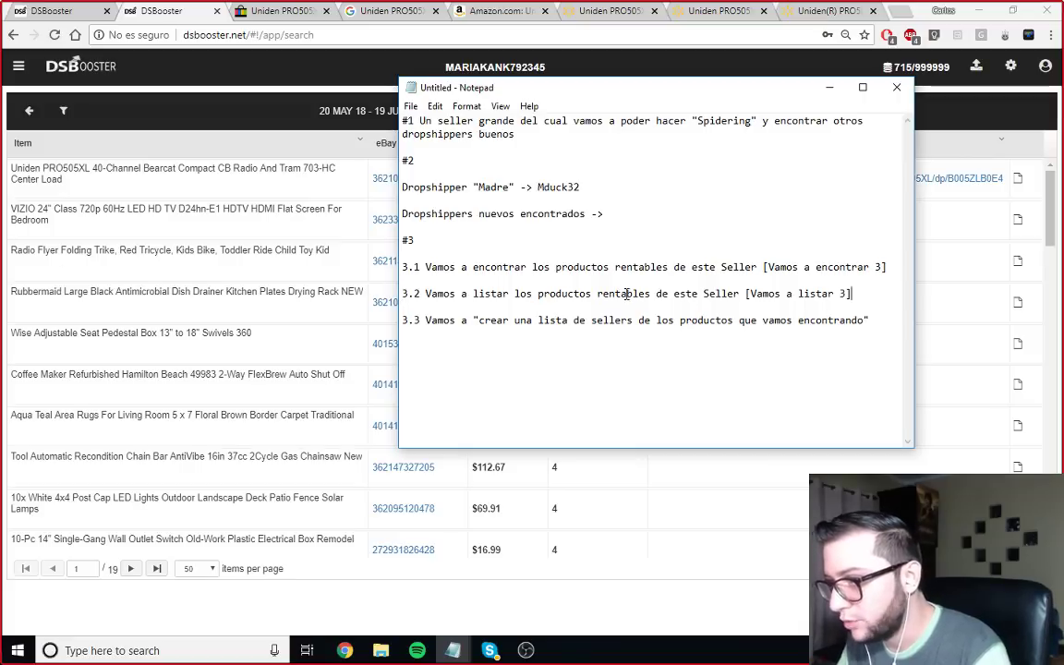
{"action": "key", "text": "shift+Home"}
{"action": "left_click", "coordinate": [753, 294]}
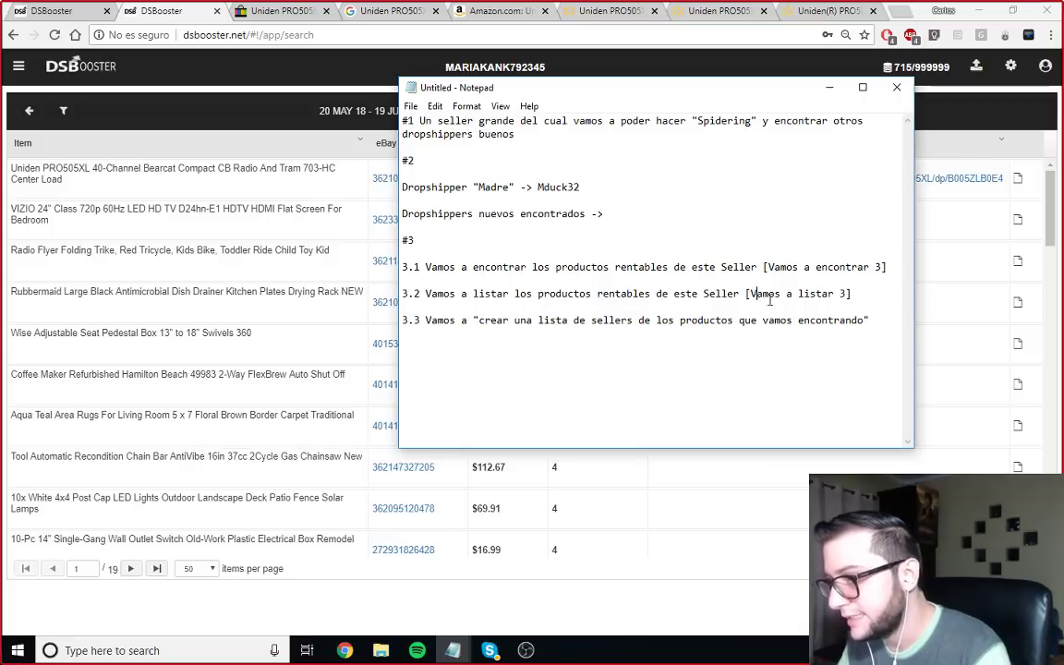
{"action": "left_click", "coordinate": [377, 88]}
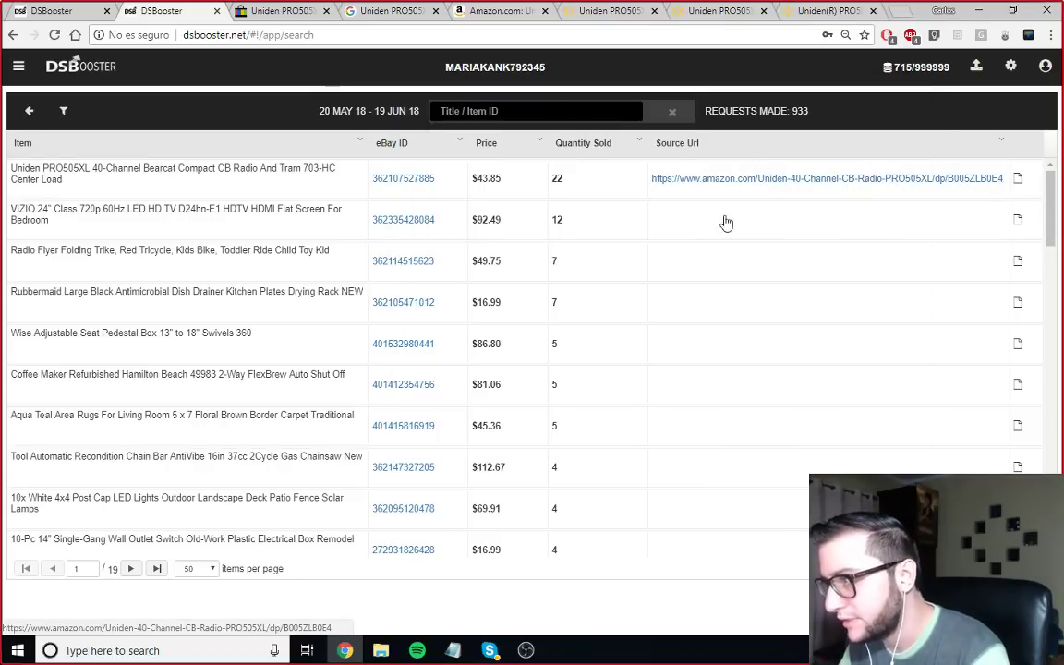
Step: Open the Uniden PRO505XL row in DSBooster's single lister and review its title, category and top sold items
{"action": "left_click", "coordinate": [1017, 187]}
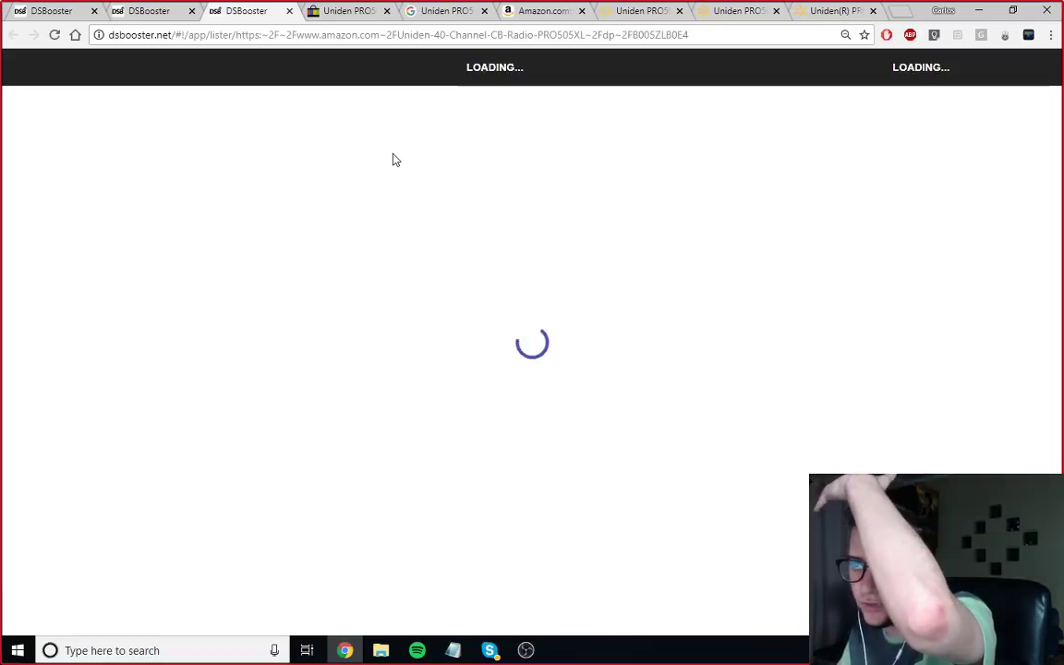
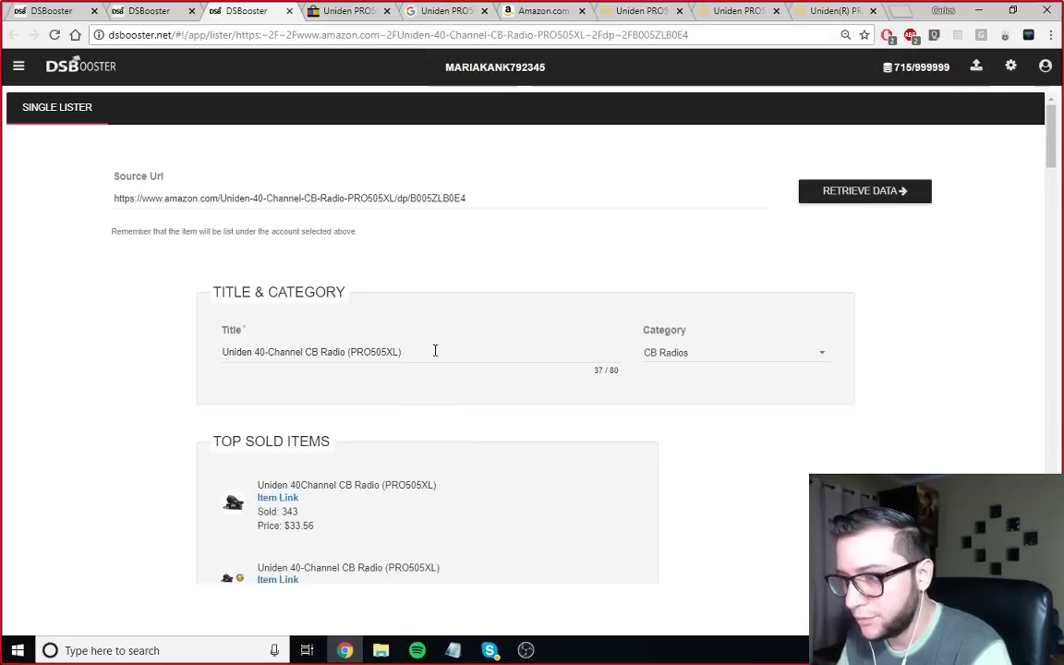
{"action": "scroll", "coordinate": [442, 337], "scroll_direction": "down", "scroll_amount": 1}
{"action": "scroll", "coordinate": [441, 337], "scroll_direction": "up", "scroll_amount": 1}
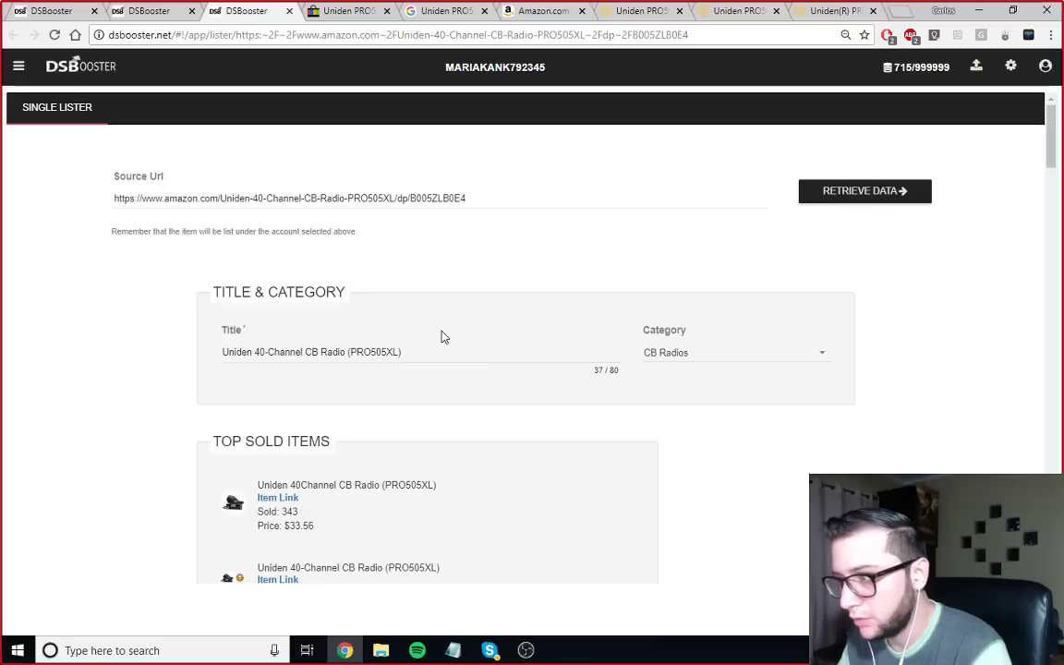
{"action": "scroll", "coordinate": [398, 363], "scroll_direction": "down", "scroll_amount": 1}
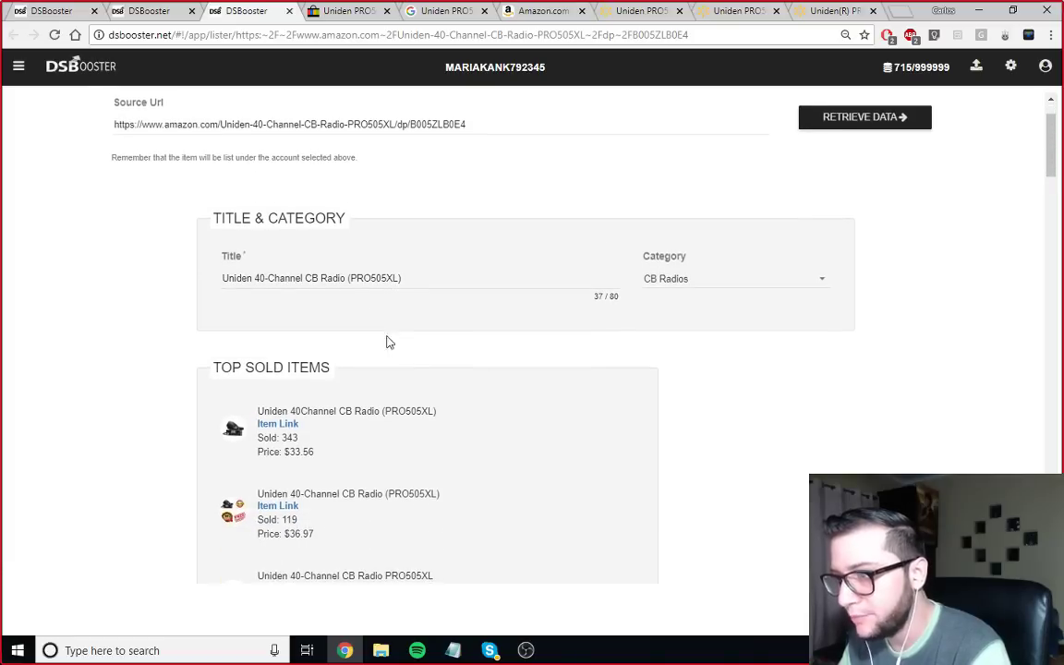
{"action": "scroll", "coordinate": [358, 260], "scroll_direction": "down", "scroll_amount": 1}
{"action": "scroll", "coordinate": [358, 260], "scroll_direction": "up", "scroll_amount": 1}
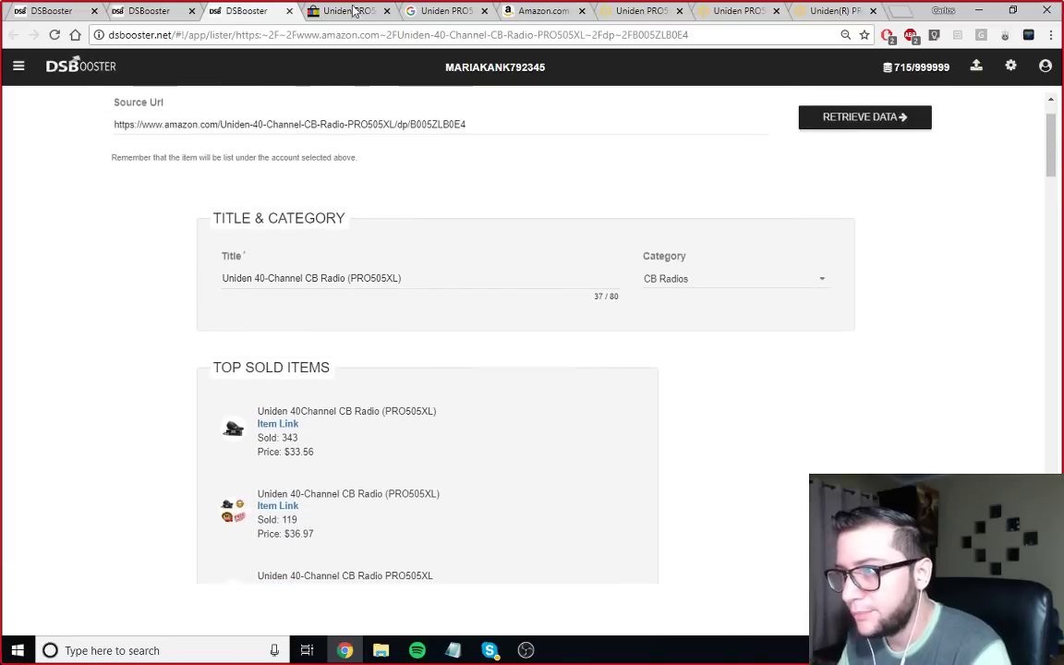
Step: Examine the price and full title of the competing seller's Uniden PRO505XL listing on eBay
{"action": "left_click", "coordinate": [346, 10]}
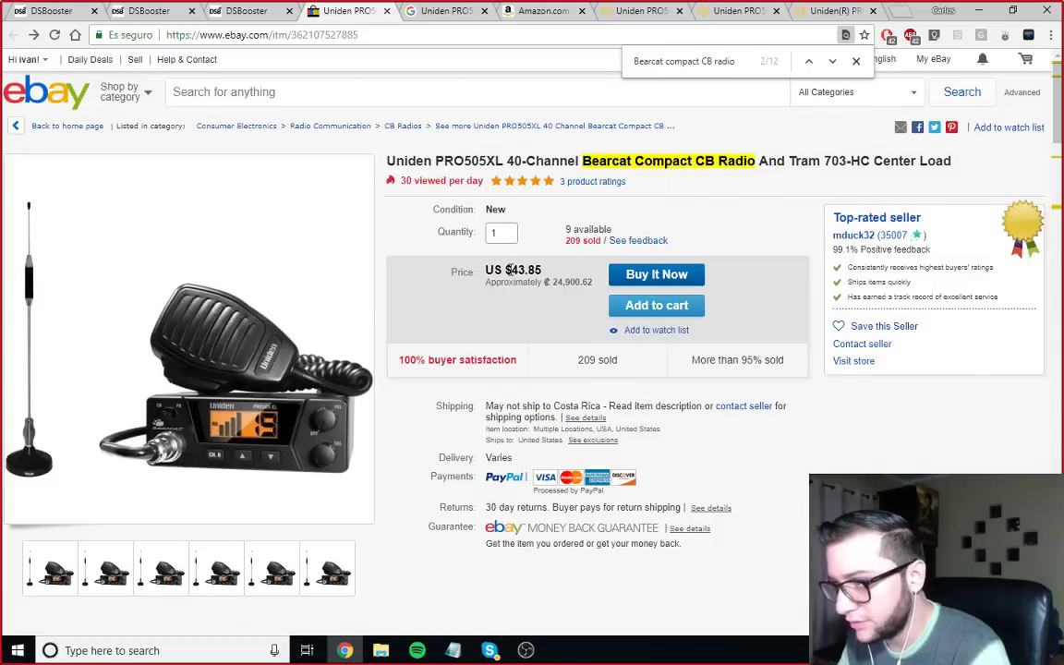
{"action": "left_click_drag", "start_coordinate": [511, 269], "coordinate": [542, 270]}
{"action": "left_click", "coordinate": [544, 270]}
{"action": "double_click", "coordinate": [539, 269]}
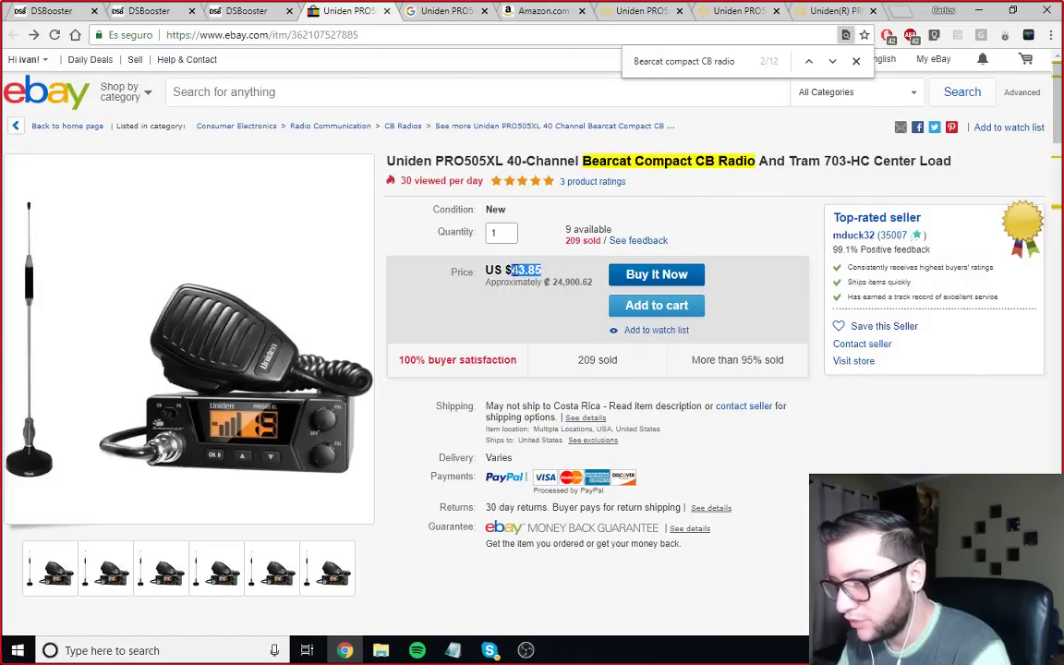
{"action": "left_click", "coordinate": [539, 270]}
{"action": "double_click", "coordinate": [539, 270]}
{"action": "left_click", "coordinate": [540, 269]}
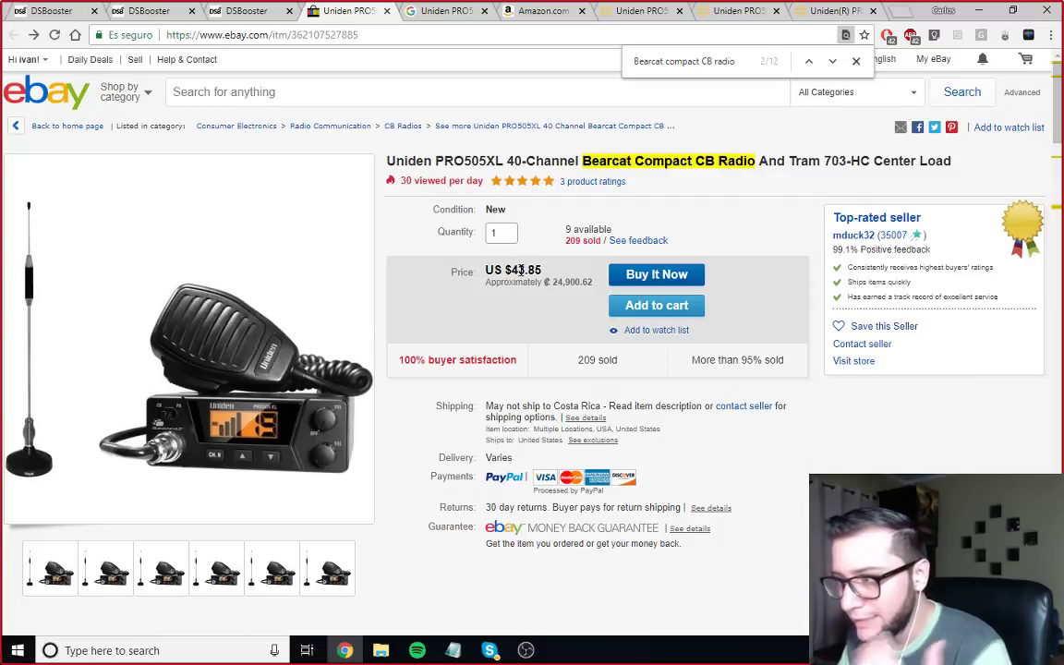
{"action": "mouse_move", "coordinate": [510, 271]}
{"action": "left_mouse_down"}
{"action": "mouse_move", "coordinate": [529, 271]}
{"action": "mouse_move", "coordinate": [520, 266]}
{"action": "left_mouse_up"}
{"action": "left_click", "coordinate": [514, 266]}
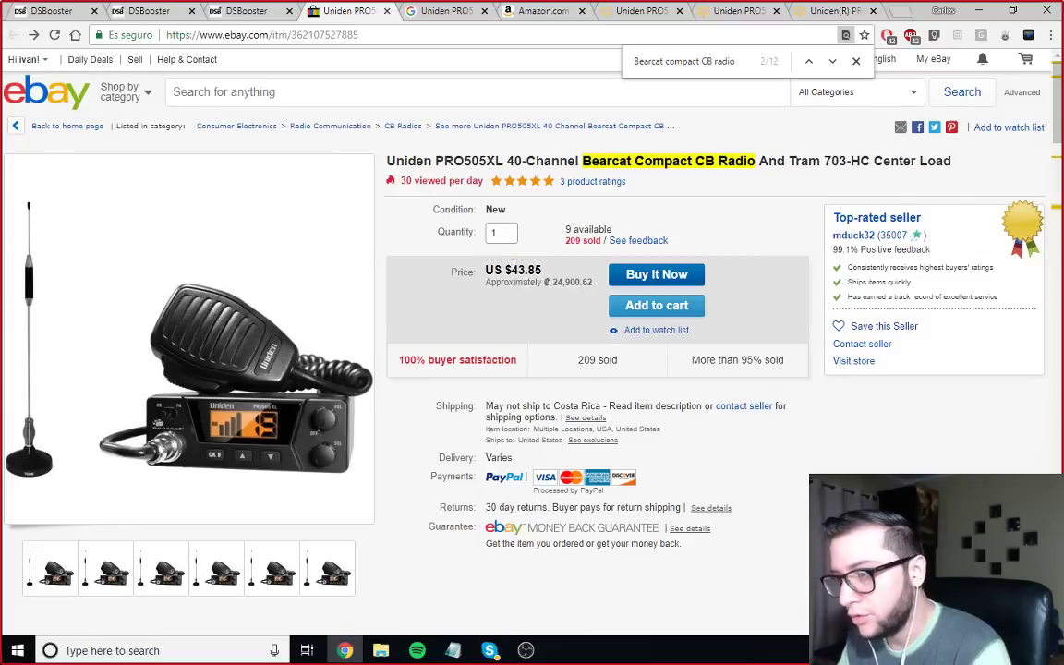
{"action": "double_click", "coordinate": [510, 269]}
{"action": "left_click", "coordinate": [513, 267]}
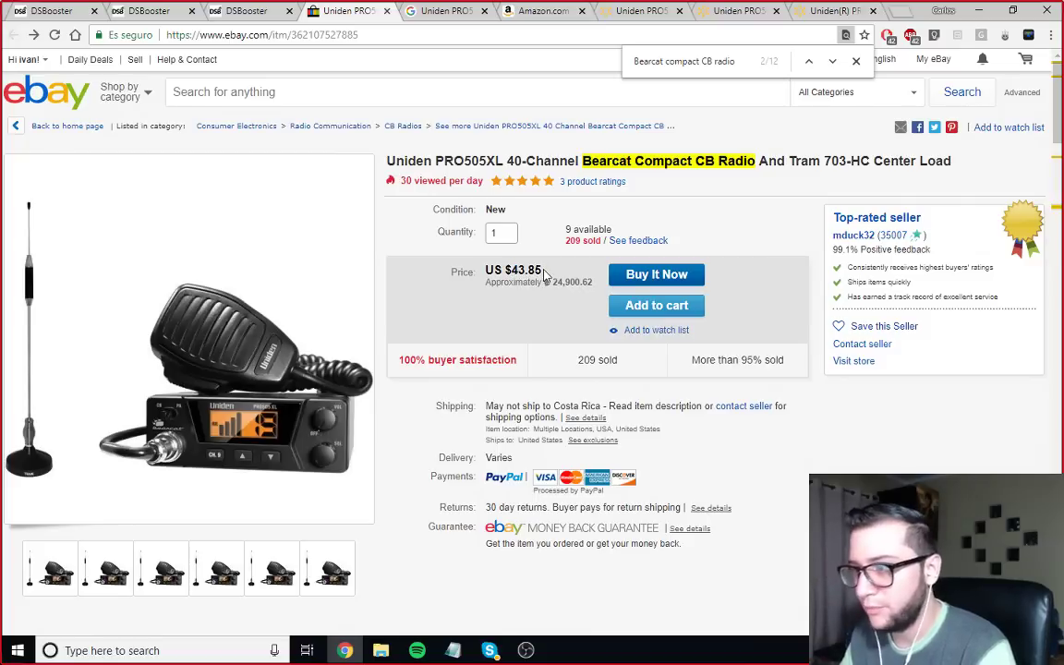
{"action": "left_click_drag", "start_coordinate": [543, 270], "coordinate": [520, 267]}
{"action": "left_click", "coordinate": [517, 267]}
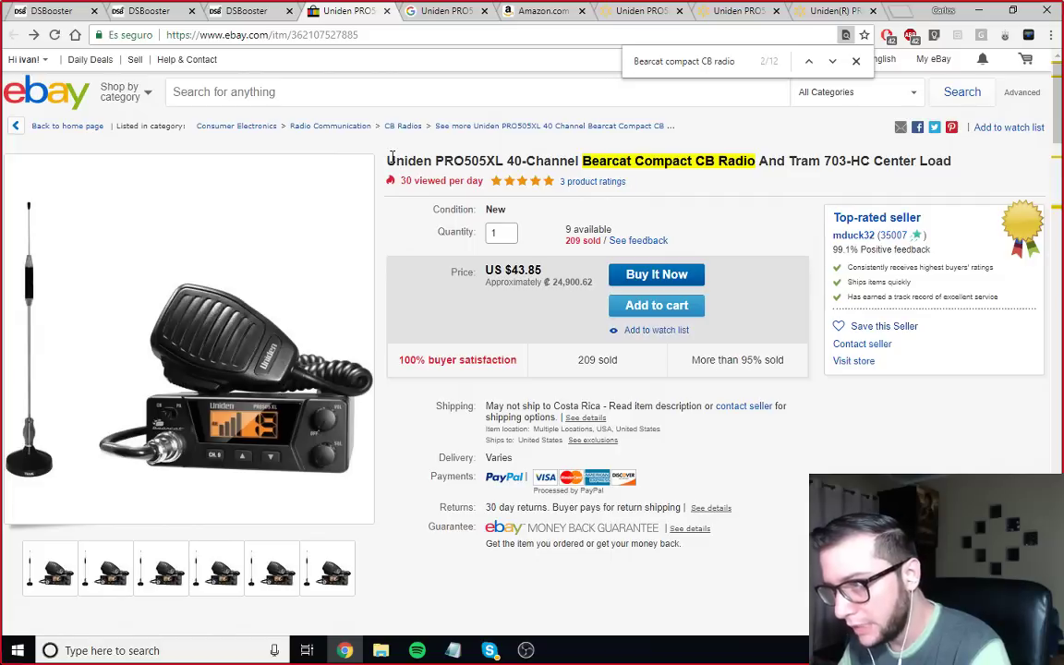
{"action": "left_click_drag", "start_coordinate": [392, 157], "coordinate": [954, 169]}
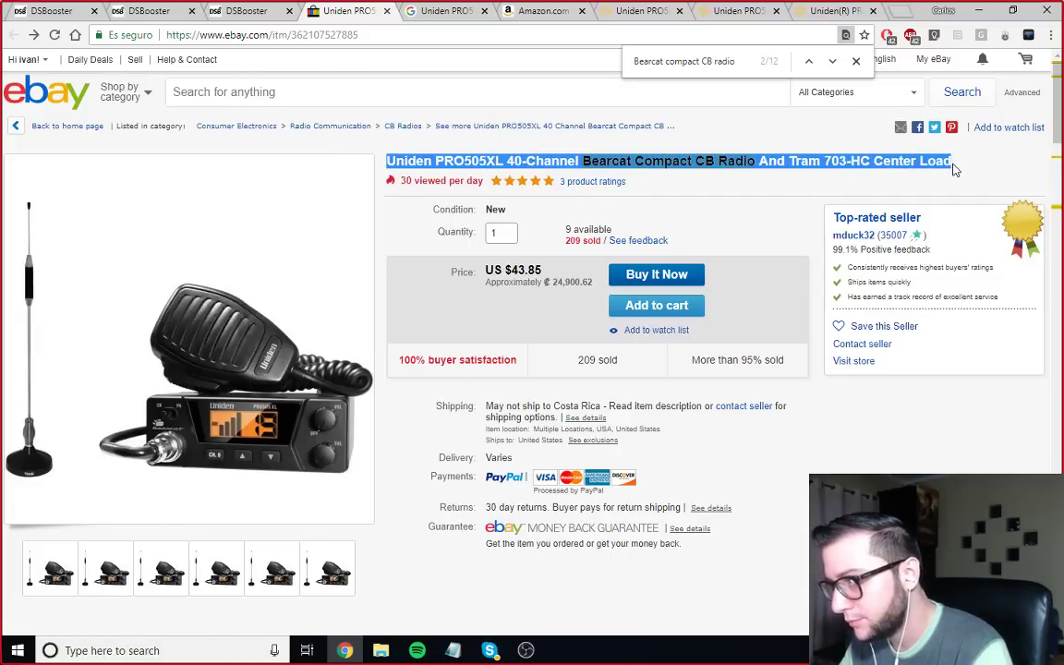
{"action": "left_click", "coordinate": [455, 159]}
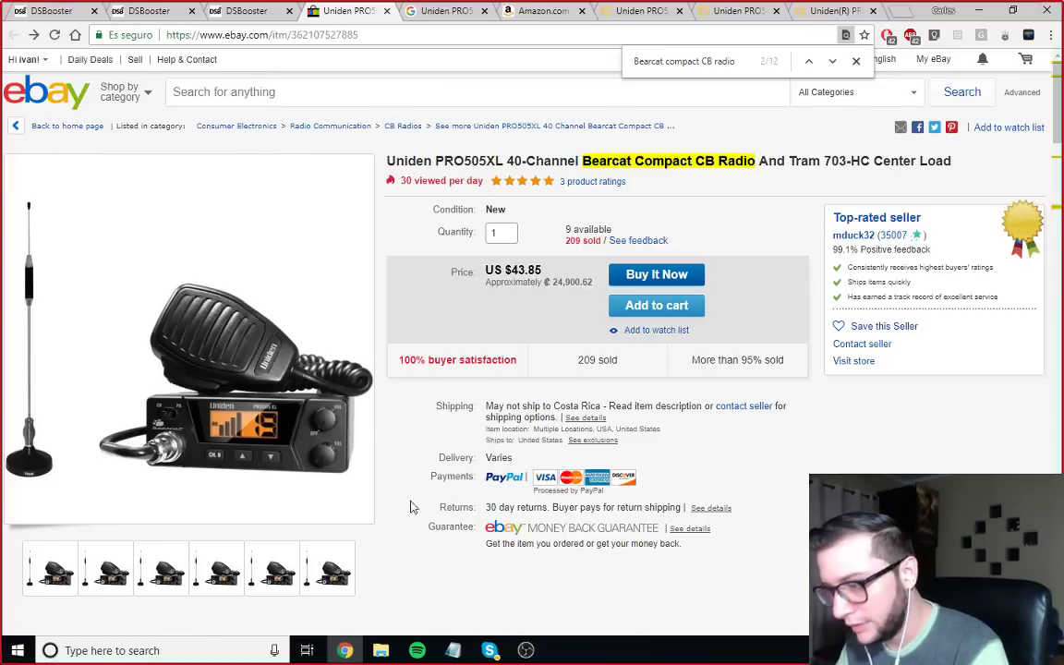
Step: In the untitled Notepad notes, add the line "- Menor precio o IGUAL" beneath item 3.2, set off by a blank line
{"action": "mouse_move", "coordinate": [451, 644]}
{"action": "left_click", "coordinate": [517, 535]}
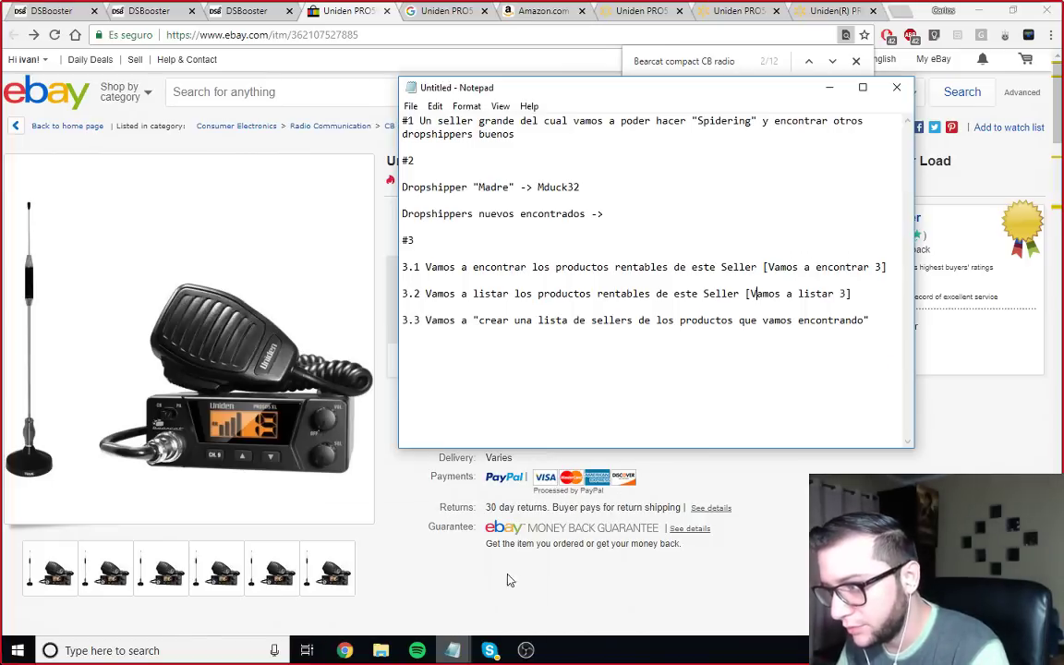
{"action": "left_click", "coordinate": [854, 294]}
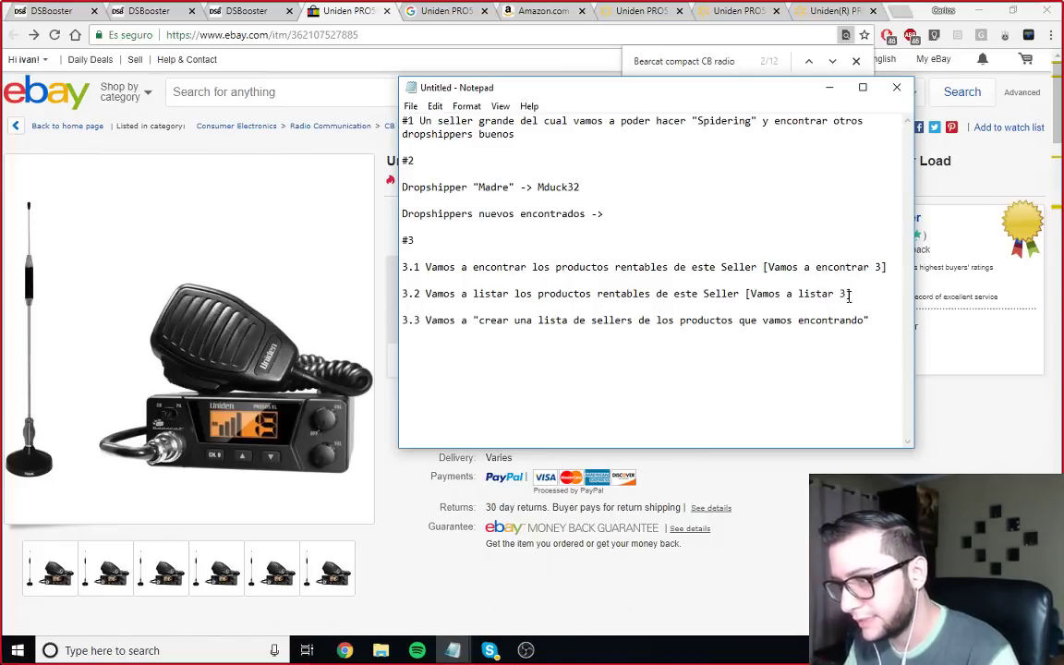
{"action": "key", "text": "Return"}
{"action": "key", "text": "Return"}
{"action": "type", "text": "-"}
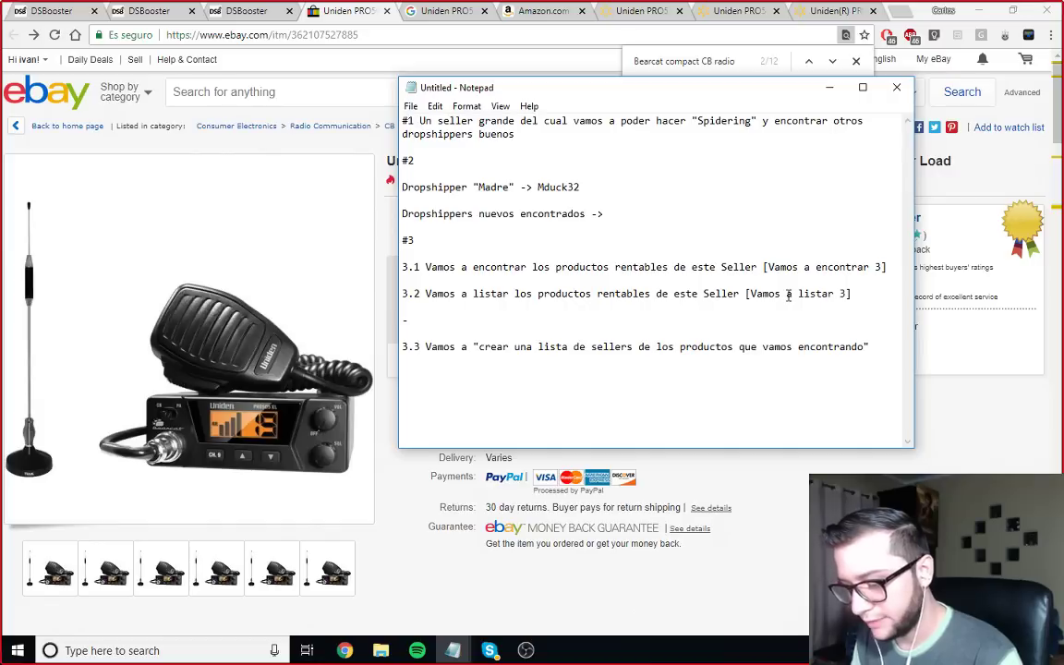
{"action": "type", "text": "Menor precio "}
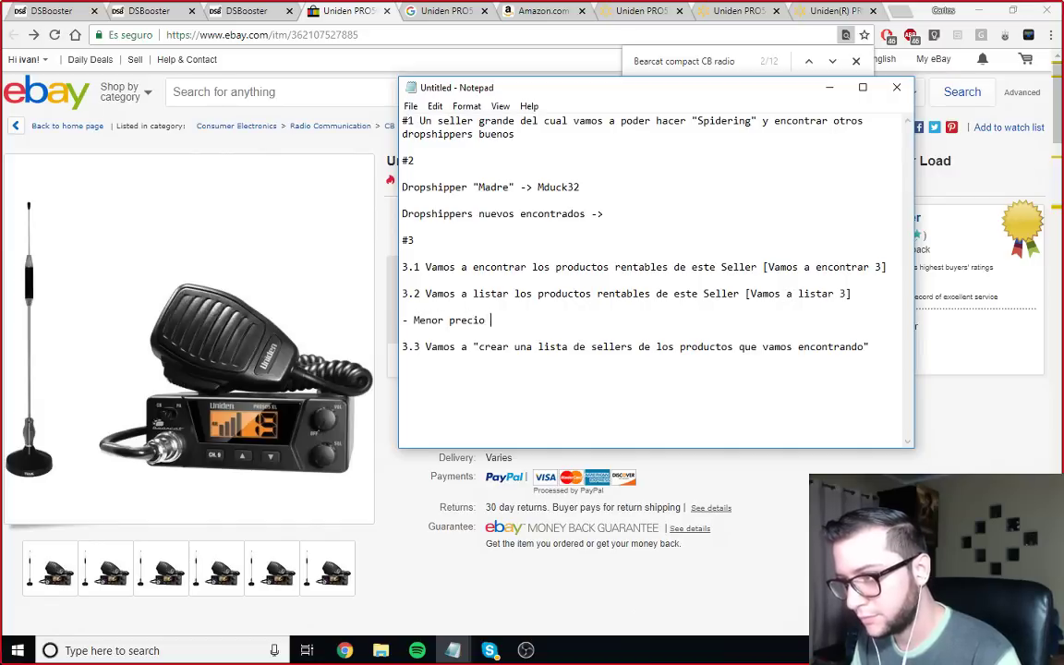
{"action": "type", "text": "o IGUAL"}
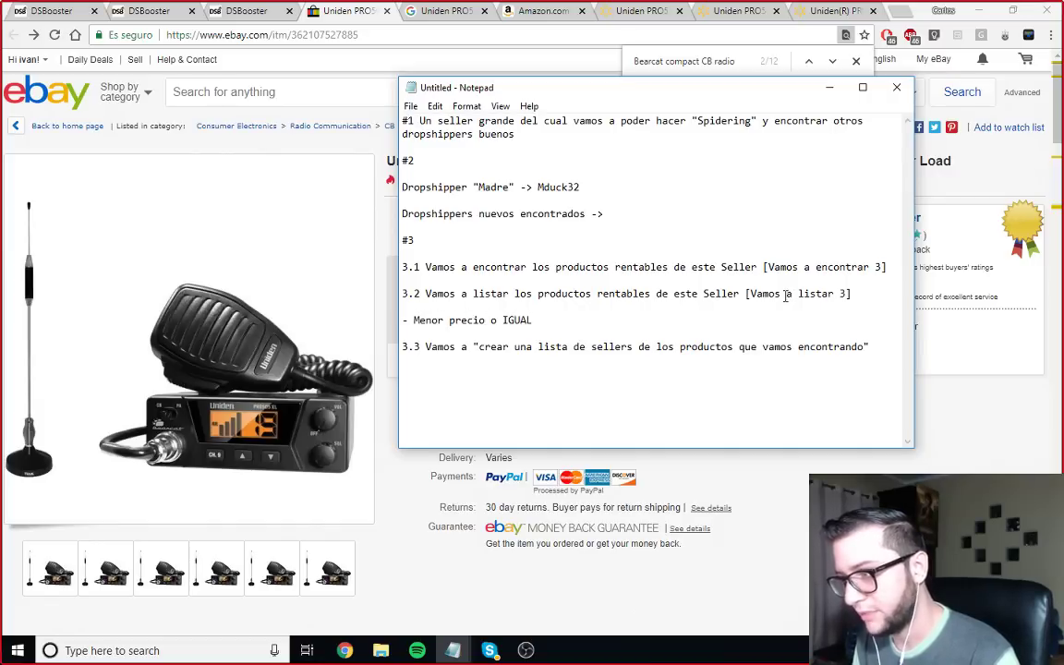
Step: Add the lines "- MISMO Titulo (Si le ganamos en precio)" and "- Listar producto" under the lowest-price note
{"action": "key", "text": "Return"}
{"action": "type", "text": "- MI"}
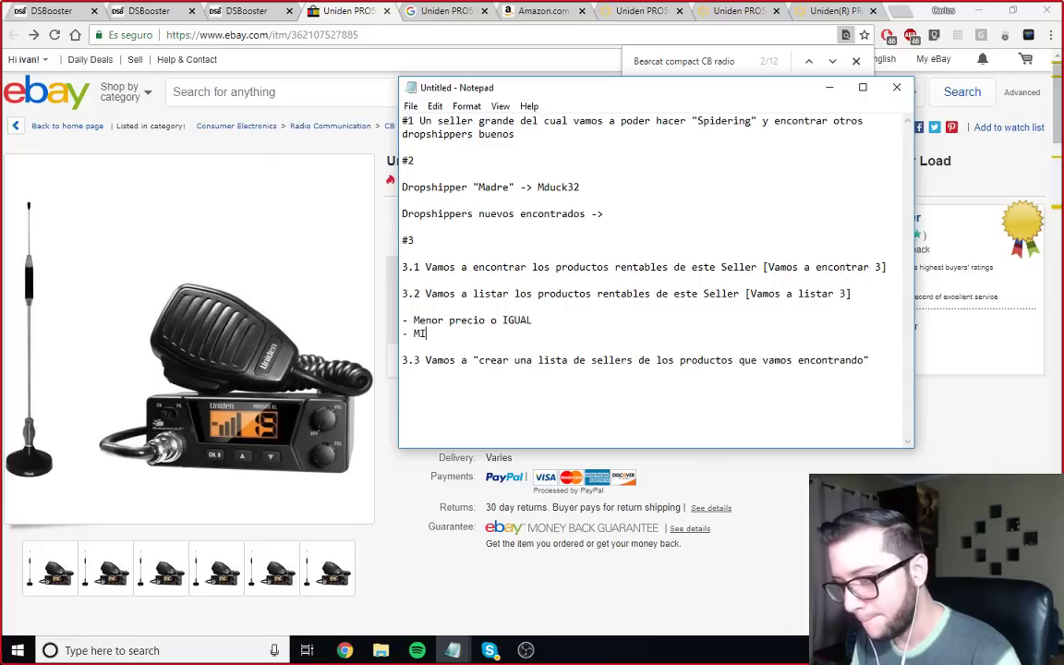
{"action": "type", "text": "SMO Titulo (Si le ganamos en precio"}
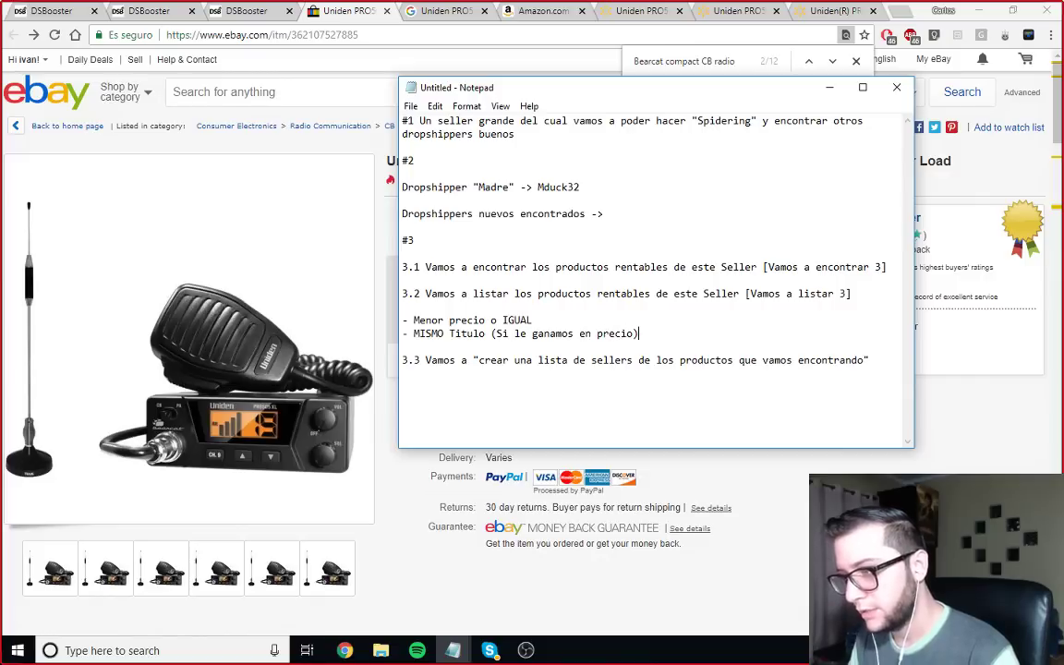
{"action": "key", "text": "Return"}
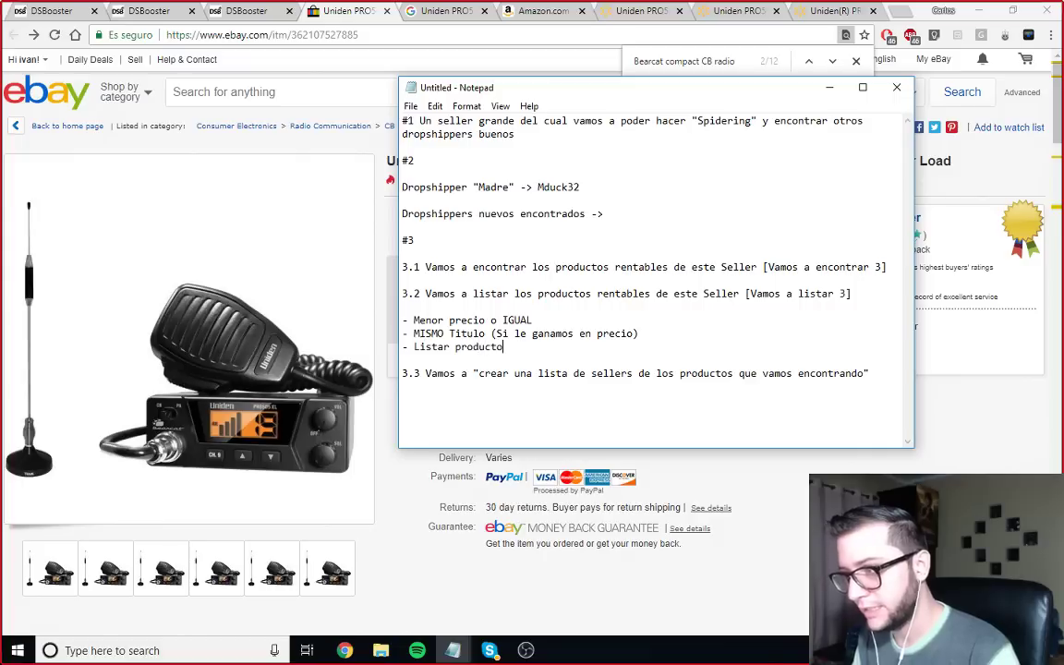
Step: Review the price and title notes under item 3.2, and move the Notepad window clear of the eBay listing's title and price
{"action": "left_click", "coordinate": [484, 333], "text": "shift"}
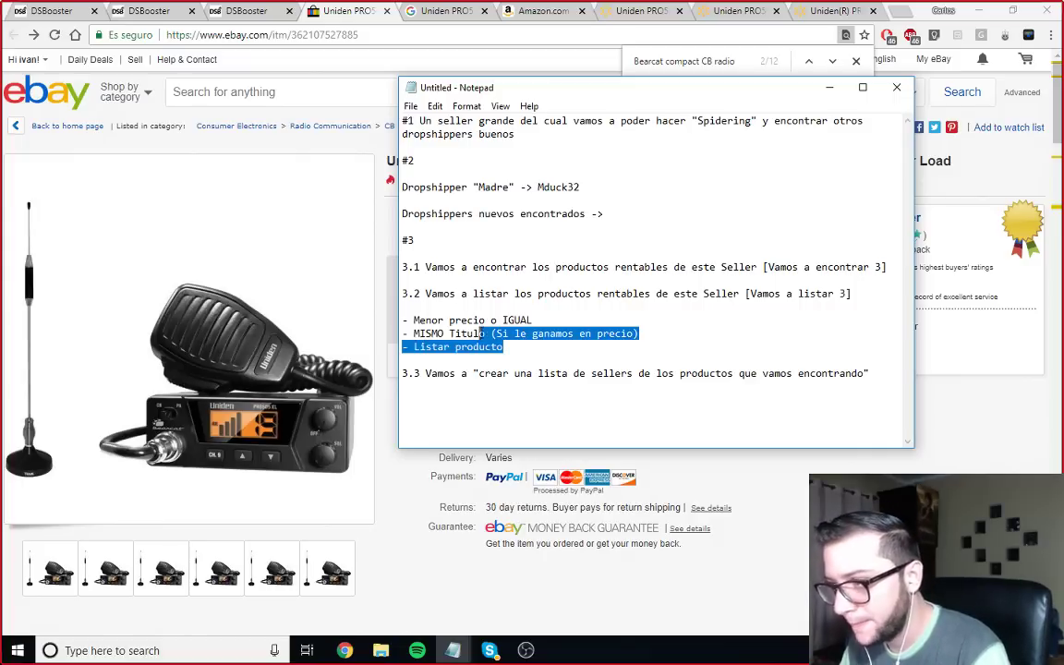
{"action": "left_click", "coordinate": [484, 334]}
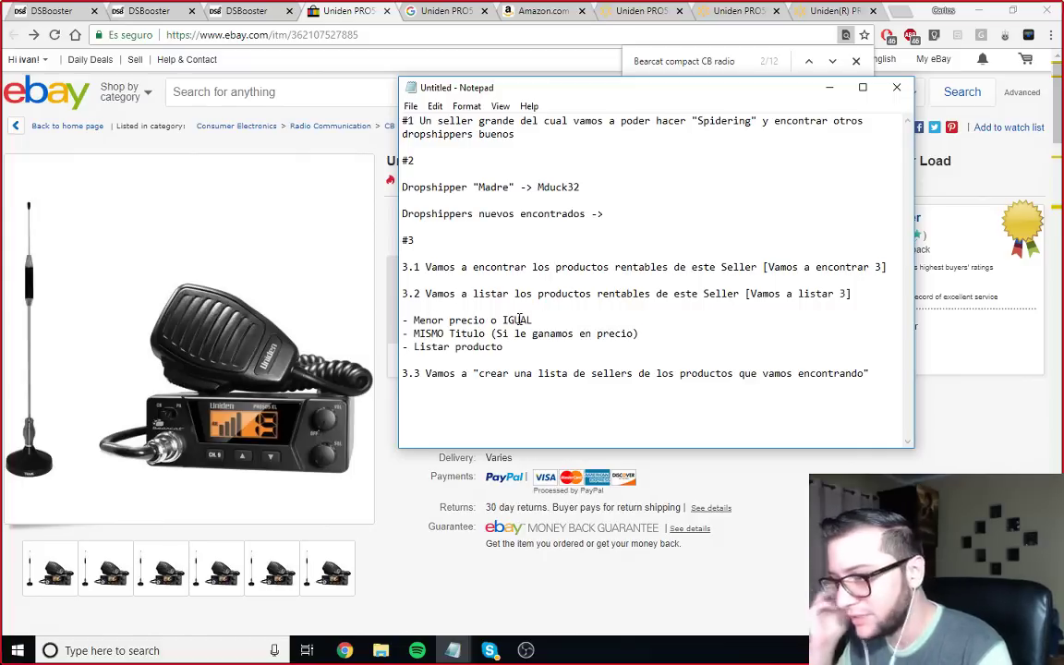
{"action": "left_click_drag", "start_coordinate": [414, 321], "coordinate": [536, 320]}
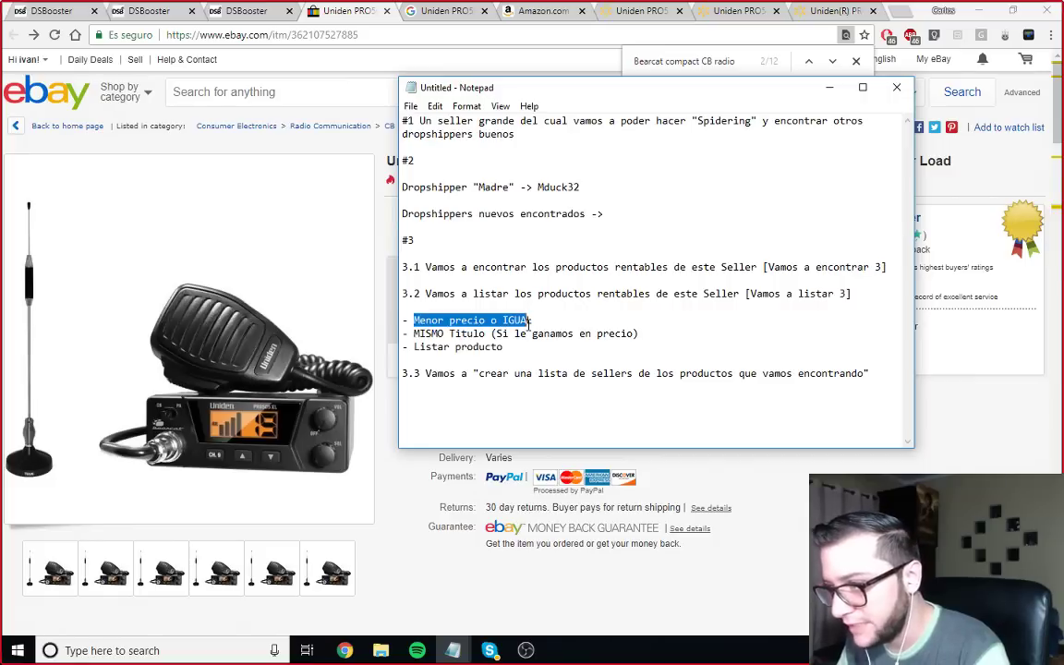
{"action": "left_click", "coordinate": [544, 324]}
{"action": "double_click", "coordinate": [429, 333]}
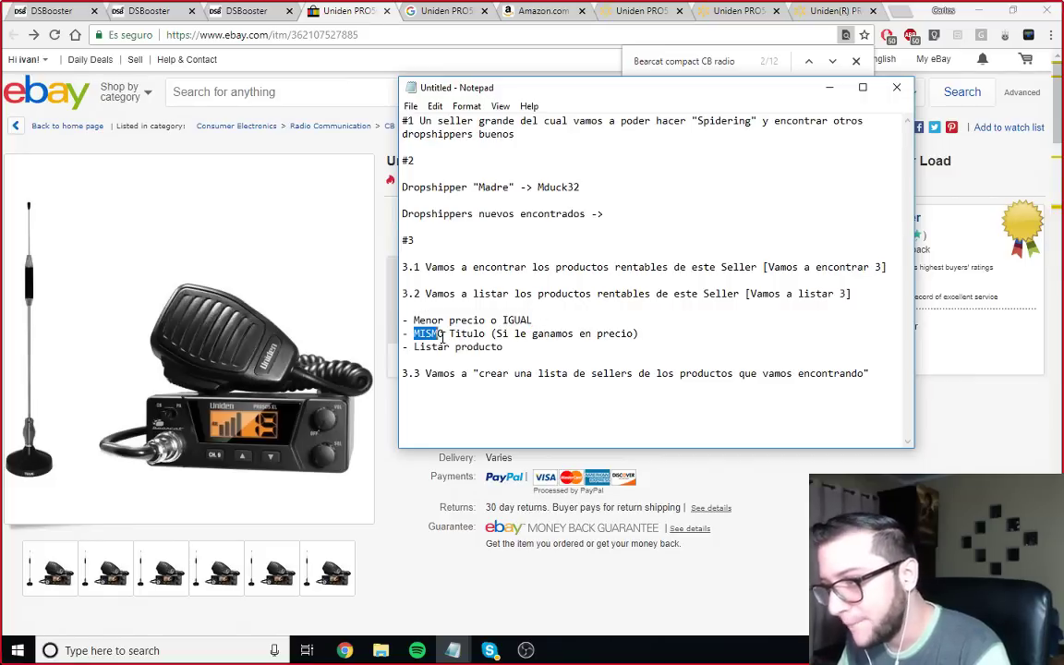
{"action": "left_click", "coordinate": [532, 338]}
{"action": "left_click_drag", "start_coordinate": [453, 92], "coordinate": [499, 294]}
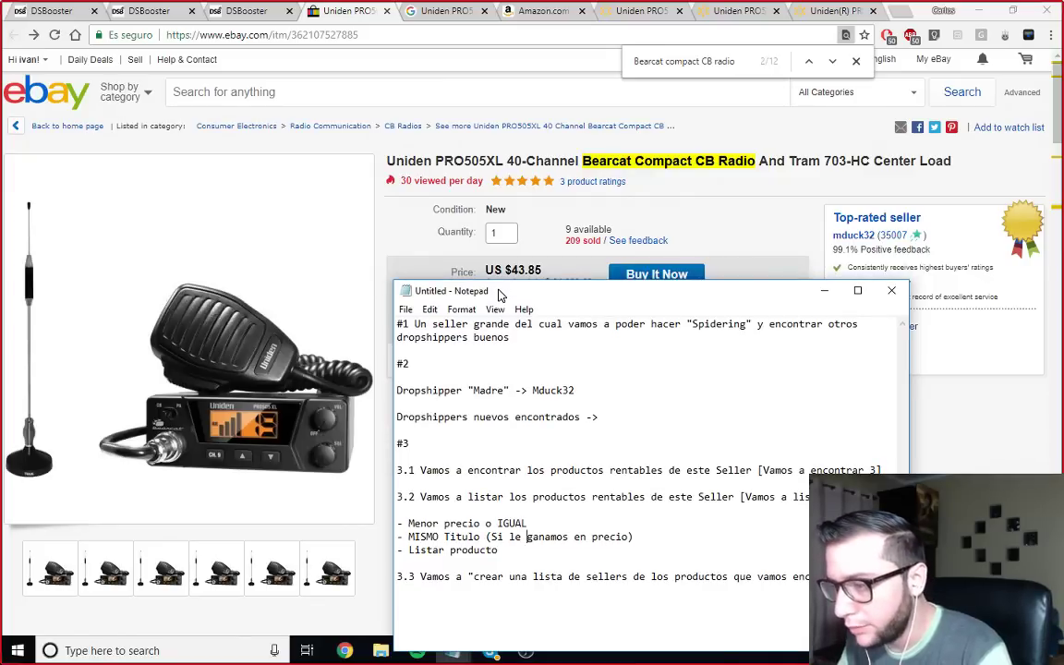
Step: Replace the lister's title with the eBay listing's title, "Uniden PRO505XL 40-Channel Bearcat Compact CB Radio And Tram 703-HC Center Load"
{"action": "left_click", "coordinate": [353, 146]}
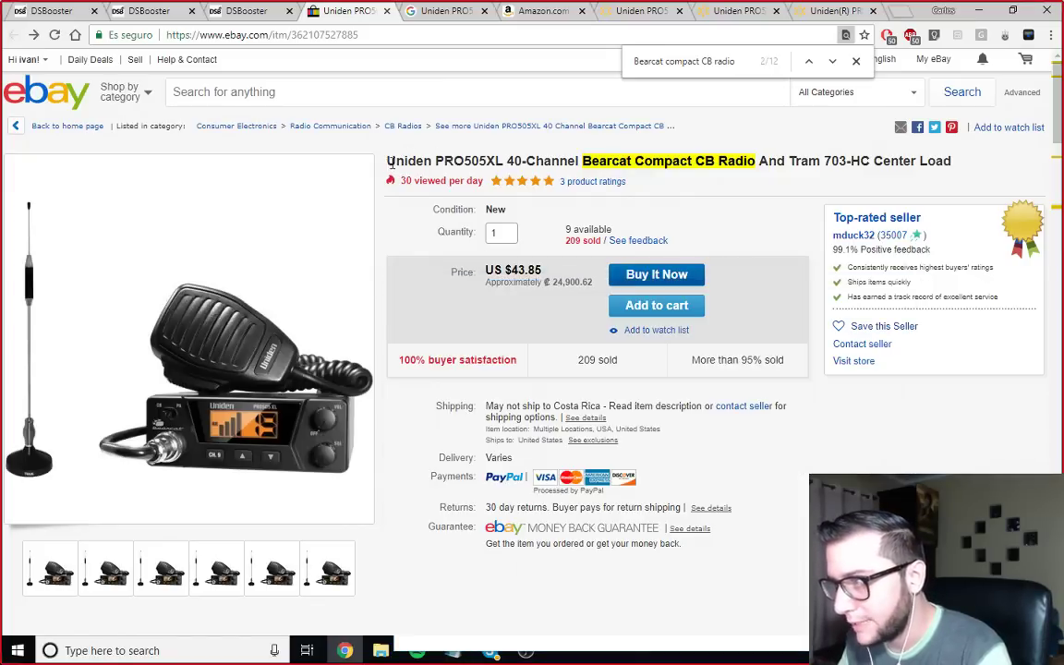
{"action": "triple_click", "coordinate": [868, 155]}
{"action": "key", "text": "ctrl+c"}
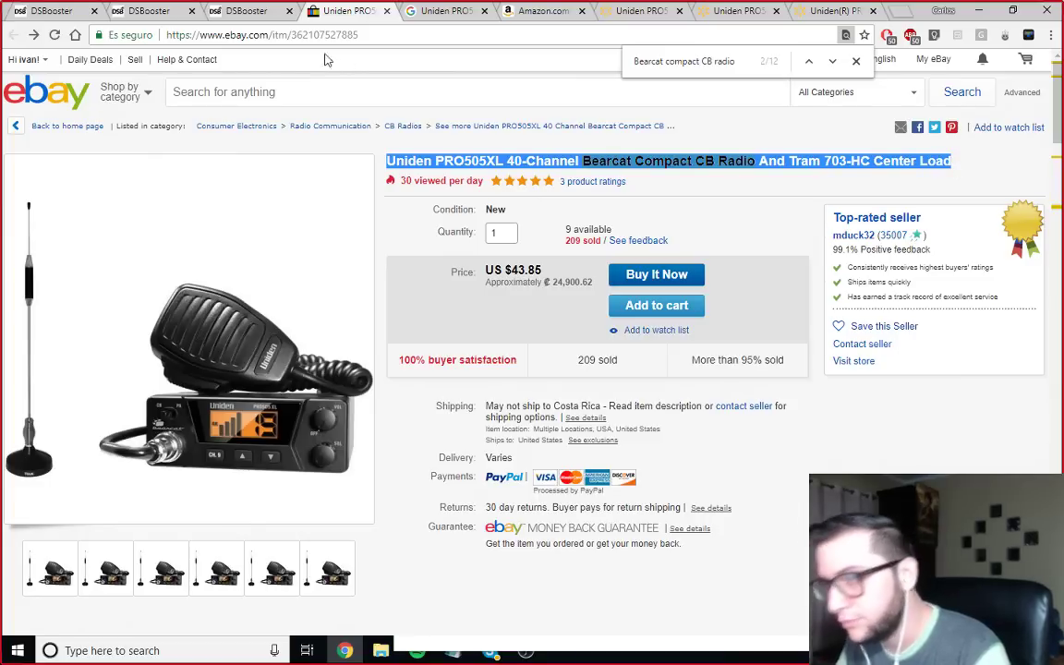
{"action": "left_click", "coordinate": [245, 12]}
{"action": "triple_click", "coordinate": [344, 275]}
{"action": "key", "text": "ctrl+v"}
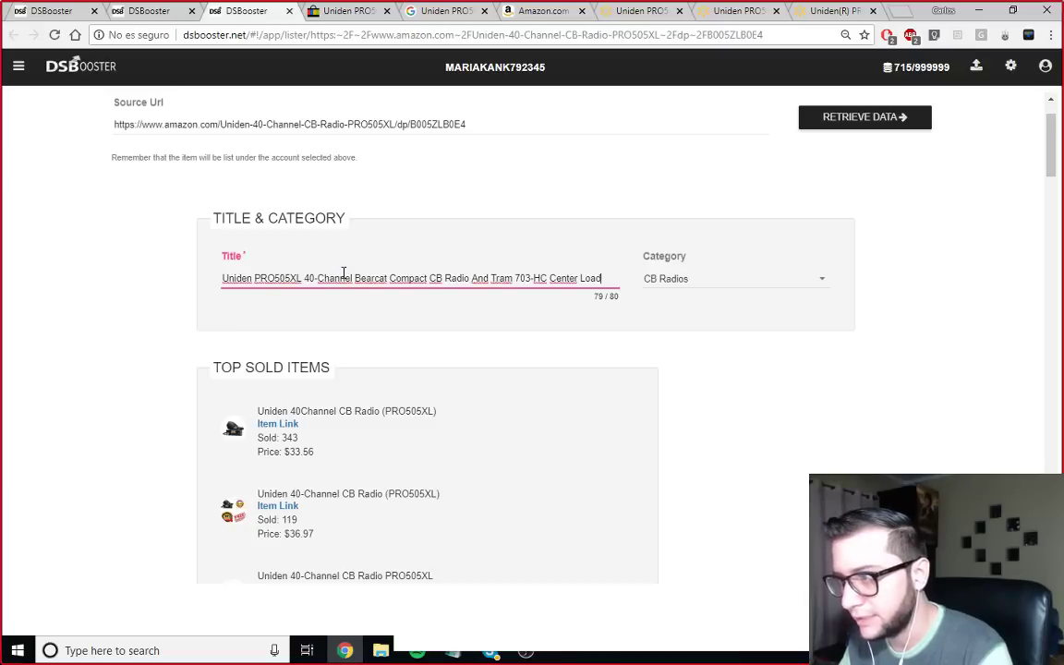
{"action": "left_click_drag", "start_coordinate": [604, 280], "coordinate": [219, 288]}
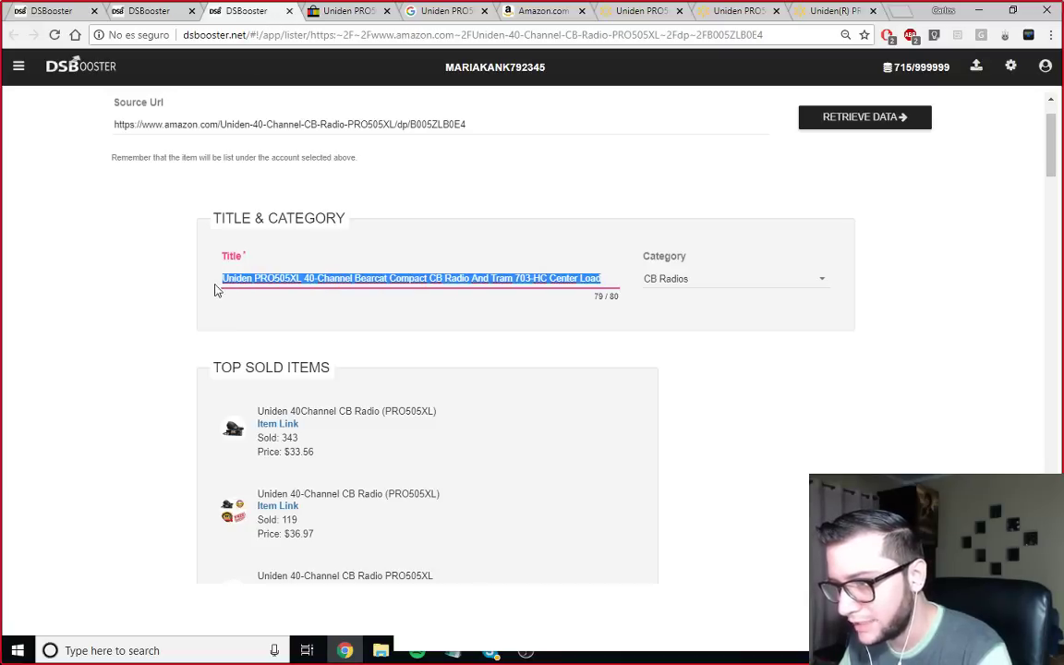
{"action": "left_click", "coordinate": [169, 289]}
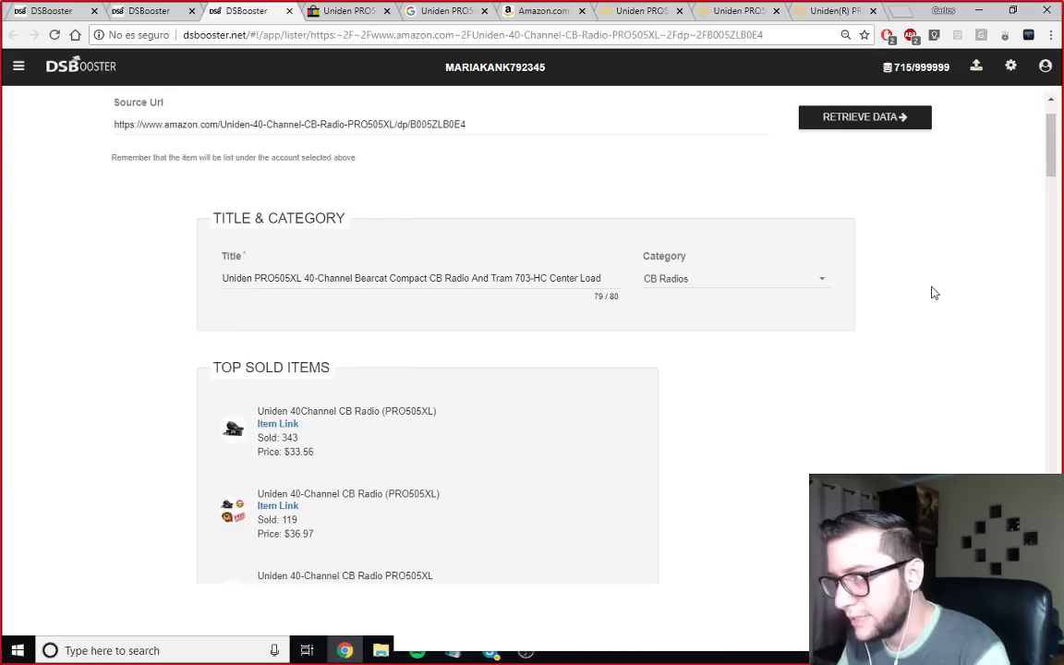
Step: Compare the eBay price in the lister's listing details with the competing eBay listing's price, and view the lister's description preview
{"action": "scroll", "coordinate": [393, 350], "scroll_direction": "down", "scroll_amount": 9}
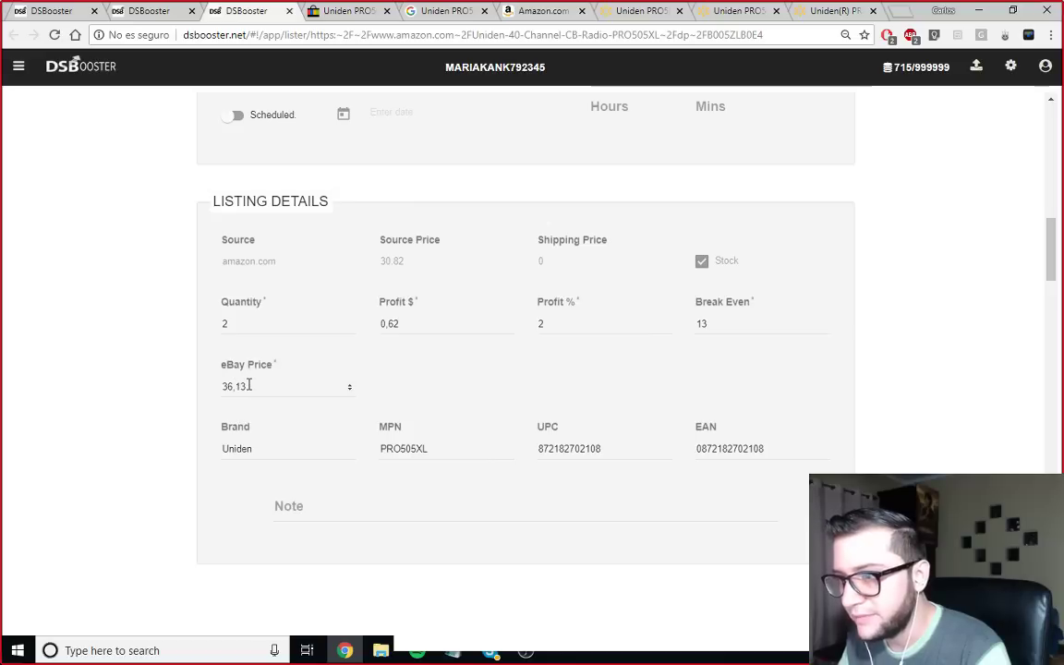
{"action": "double_click", "coordinate": [248, 385]}
{"action": "left_click", "coordinate": [319, 10]}
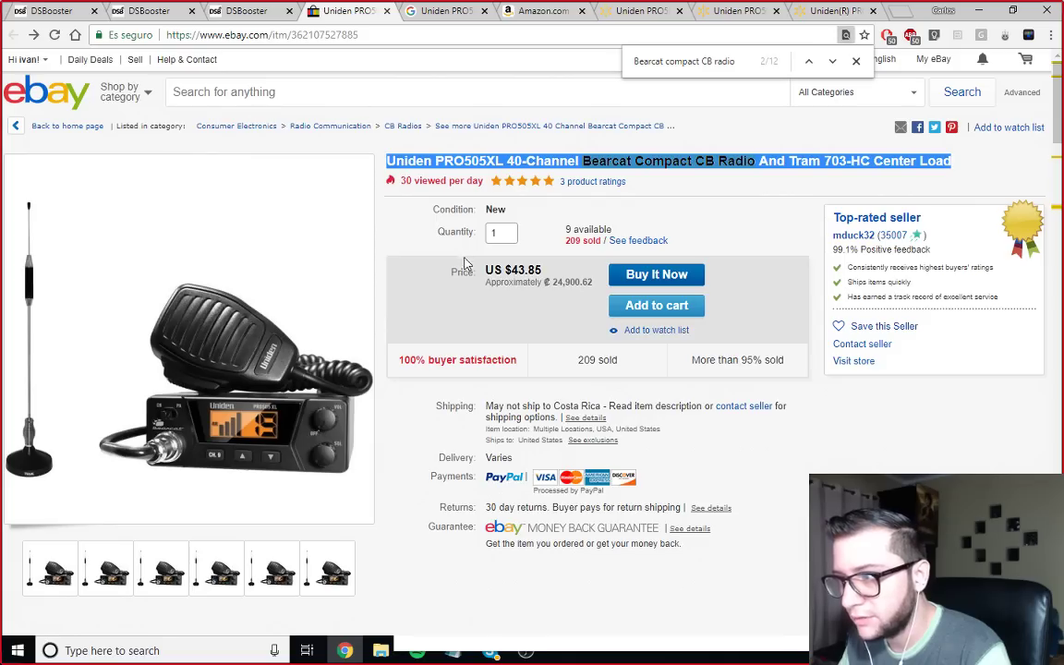
{"action": "double_click", "coordinate": [519, 269]}
{"action": "left_click", "coordinate": [519, 269]}
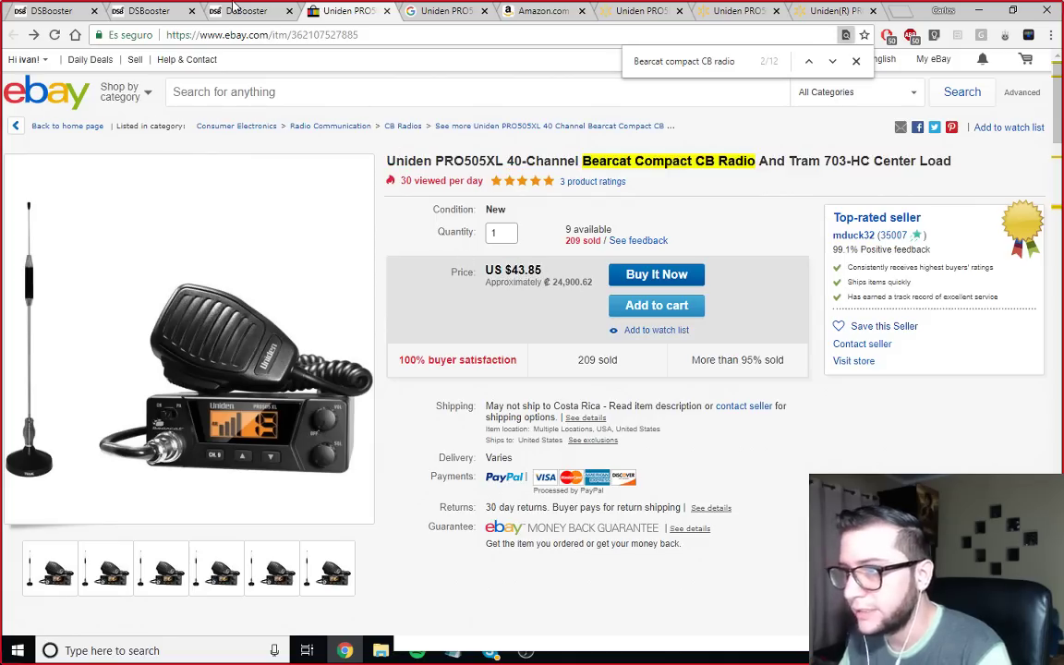
{"action": "left_click", "coordinate": [234, 10]}
{"action": "scroll", "coordinate": [252, 337], "scroll_direction": "down", "scroll_amount": 10}
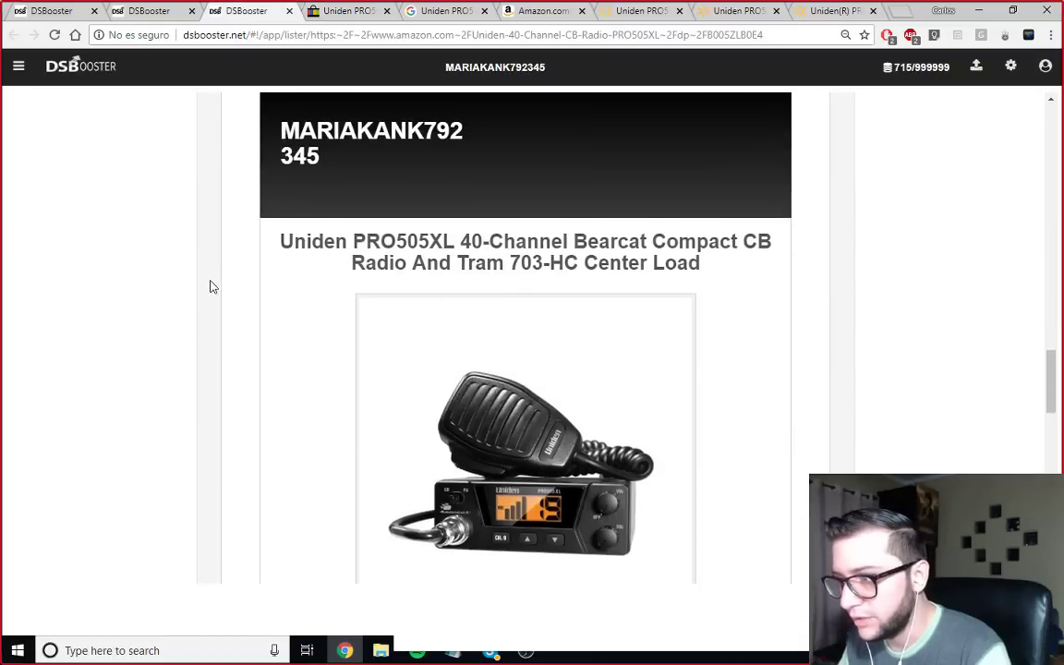
Step: View the rest of the lister's description preview through to the PayPal e-mail and submission options
{"action": "scroll", "coordinate": [210, 286], "scroll_direction": "down", "scroll_amount": 15}
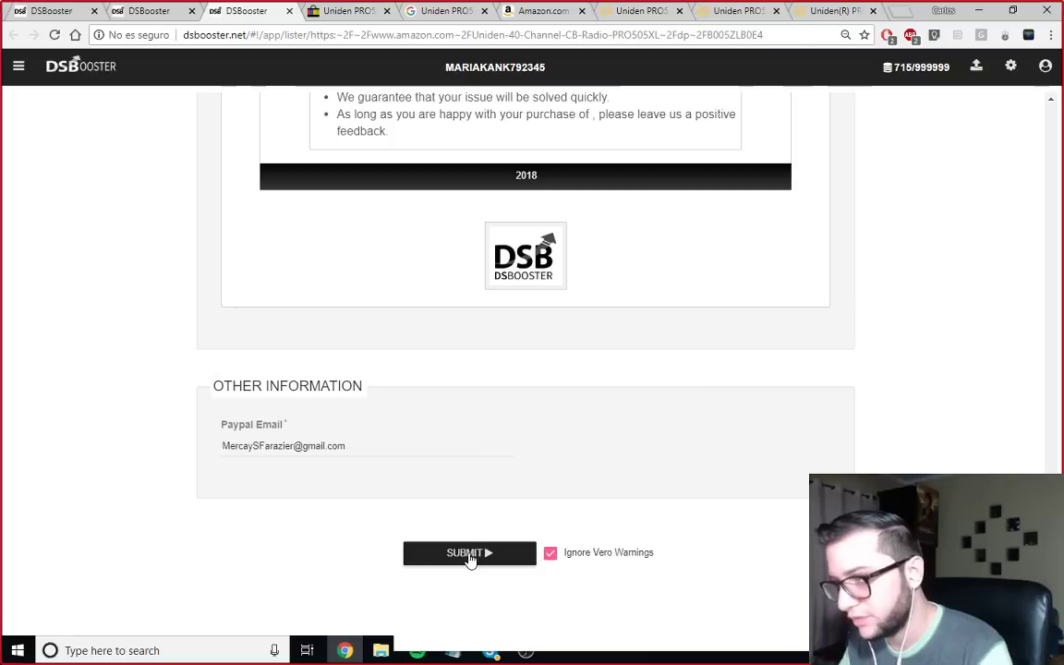
{"action": "left_click", "coordinate": [469, 554]}
{"action": "scroll", "coordinate": [517, 387], "scroll_direction": "down", "scroll_amount": 4}
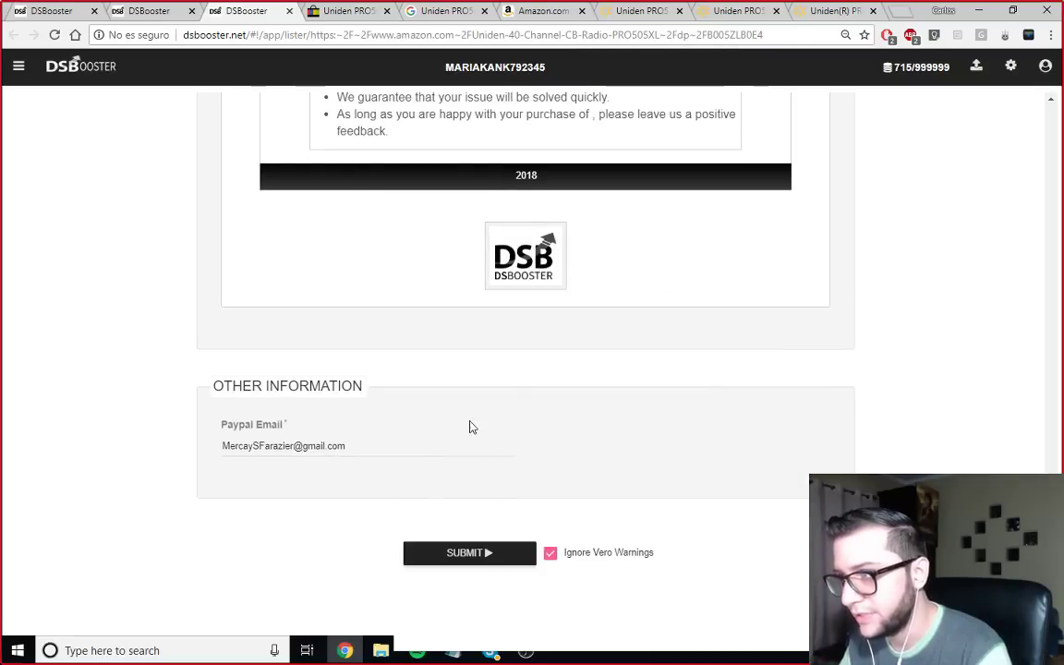
Step: Set the profit to 10 % and the break even to 19 in the radio's listing details
{"action": "scroll", "coordinate": [470, 417], "scroll_direction": "up", "scroll_amount": 10}
{"action": "scroll", "coordinate": [817, 336], "scroll_direction": "up", "scroll_amount": 12}
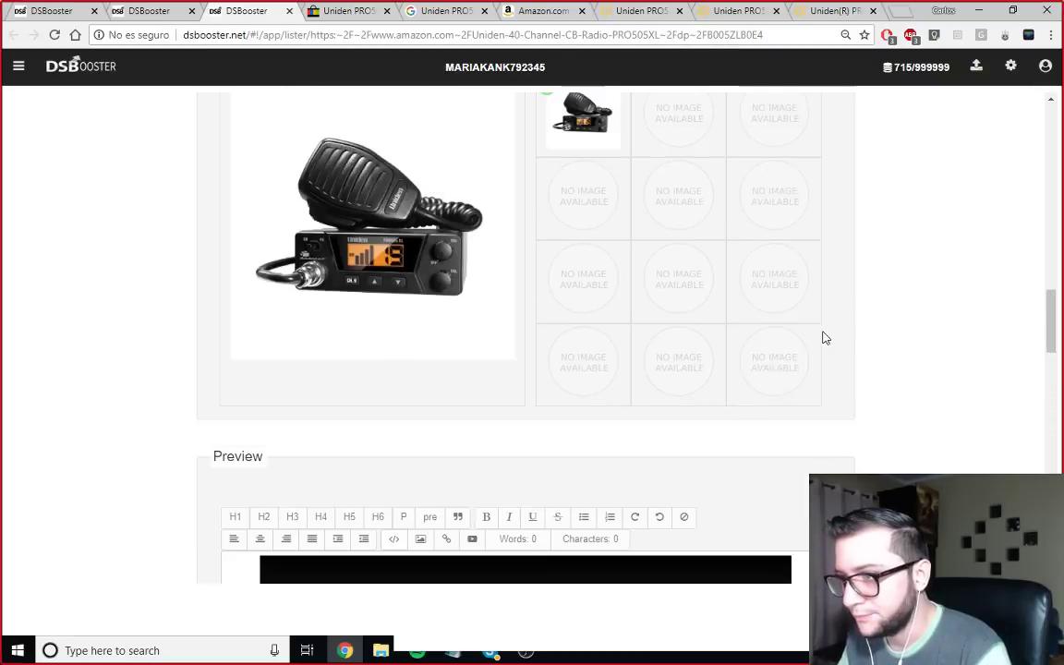
{"action": "scroll", "coordinate": [817, 336], "scroll_direction": "up", "scroll_amount": 3}
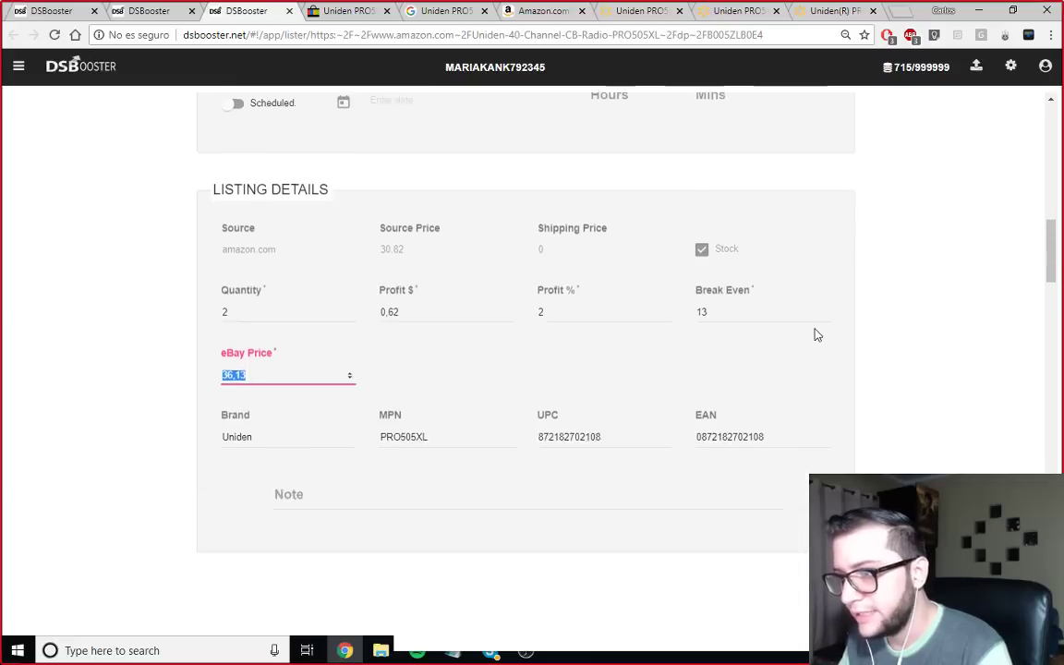
{"action": "scroll", "coordinate": [881, 328], "scroll_direction": "up", "scroll_amount": 3}
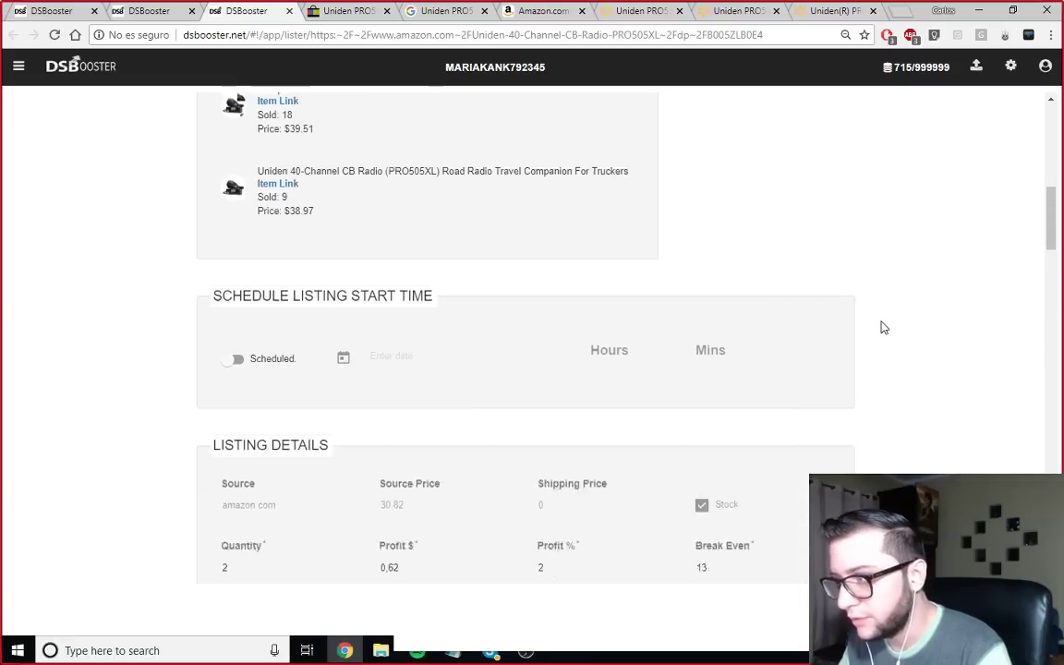
{"action": "scroll", "coordinate": [864, 334], "scroll_direction": "down", "scroll_amount": 3}
{"action": "left_click", "coordinate": [704, 350]}
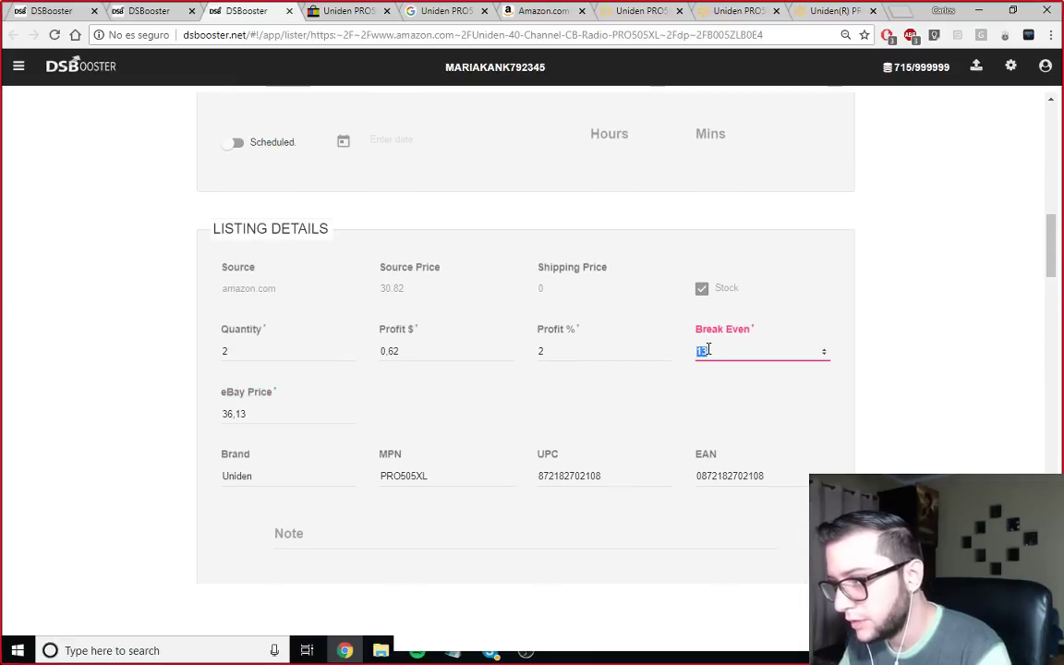
{"action": "double_click", "coordinate": [532, 356]}
{"action": "type", "text": "10"}
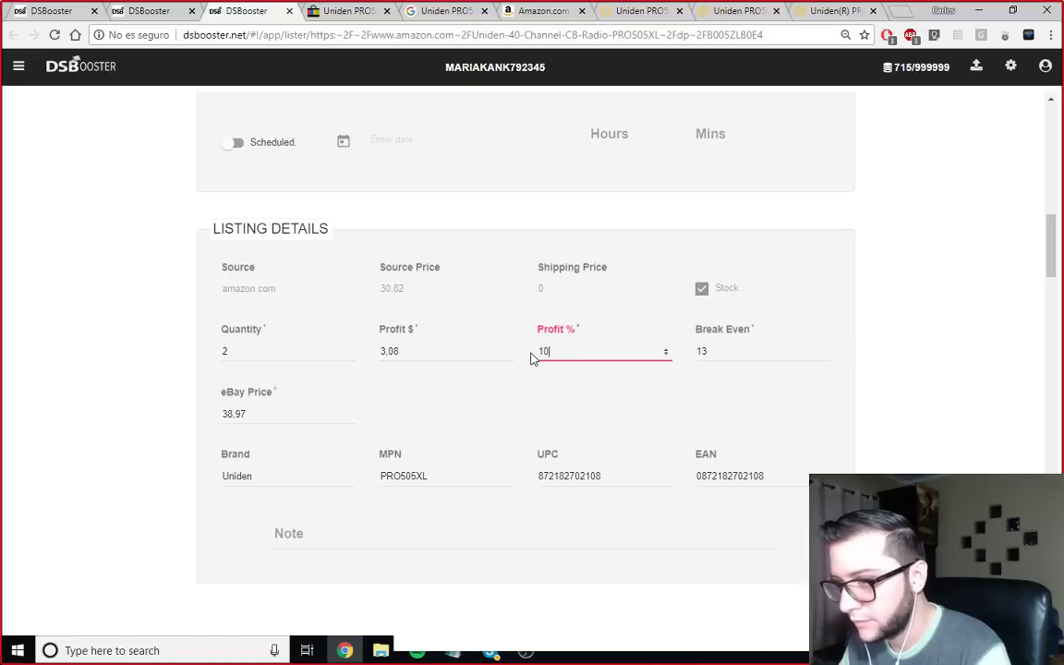
{"action": "left_click", "coordinate": [960, 351]}
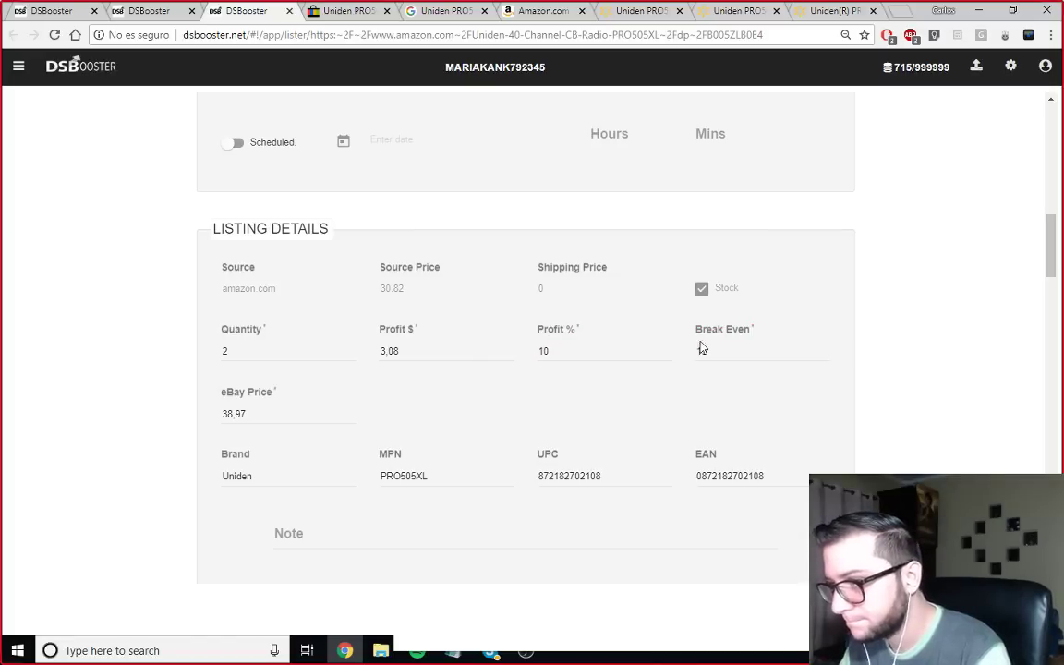
{"action": "left_click", "coordinate": [707, 348]}
{"action": "type", "text": "19"}
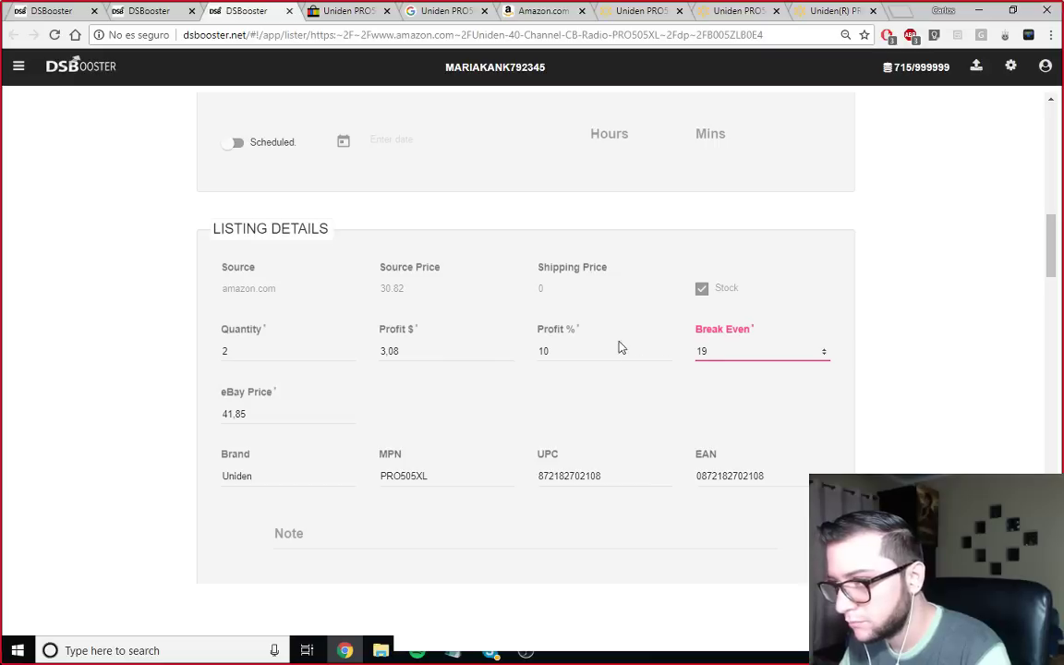
{"action": "left_click", "coordinate": [874, 292]}
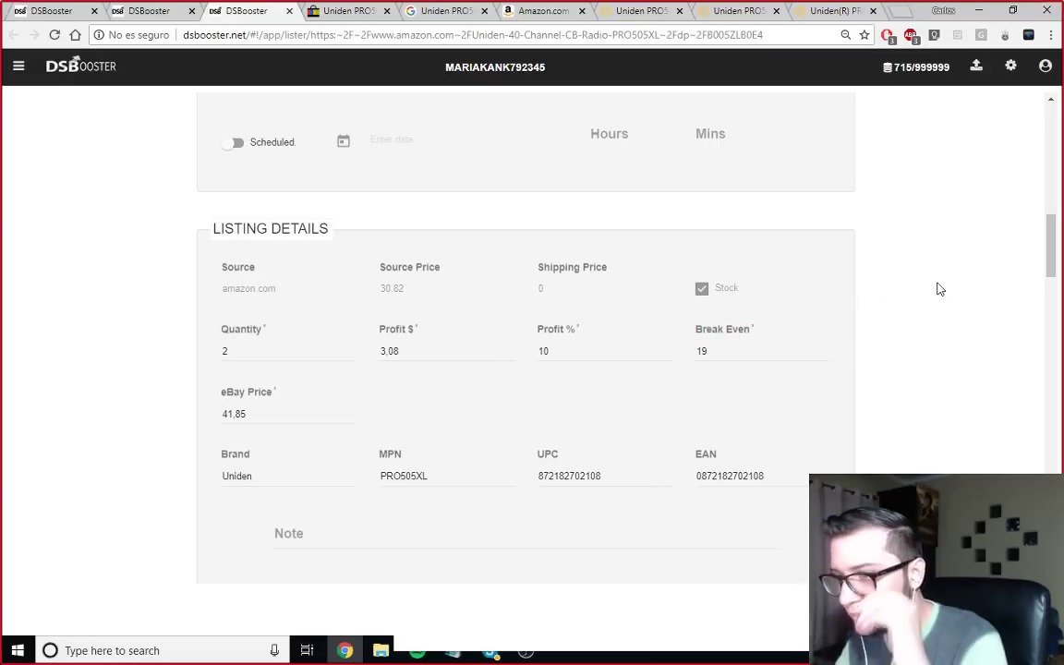
Step: Review the notes on price, title and listing the product under item 3.2 in Notepad, and return to the browser
{"action": "left_click", "coordinate": [431, 644]}
{"action": "left_click_drag", "start_coordinate": [556, 283], "coordinate": [565, 112]}
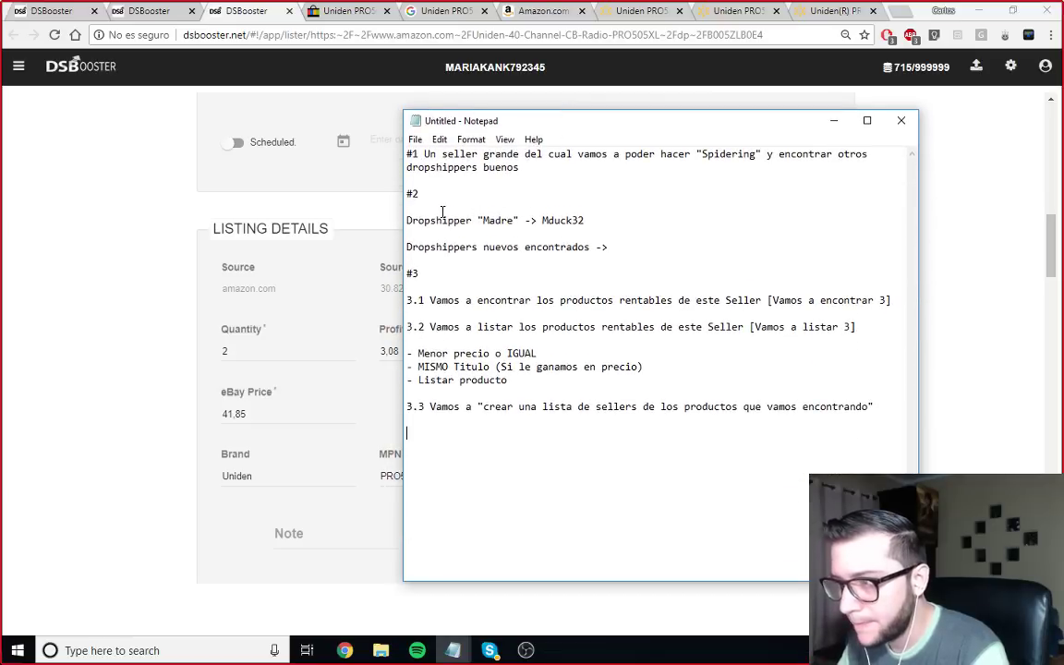
{"action": "left_click_drag", "start_coordinate": [408, 355], "coordinate": [513, 383]}
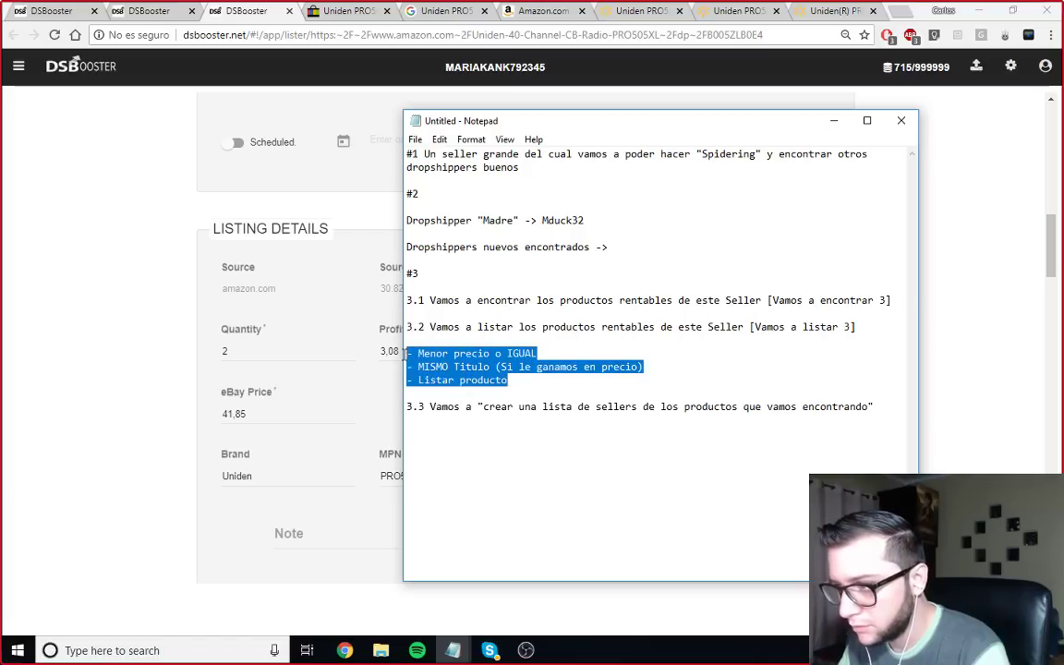
{"action": "left_click_drag", "start_coordinate": [410, 356], "coordinate": [510, 381]}
{"action": "left_click", "coordinate": [406, 354]}
{"action": "left_click", "coordinate": [510, 380]}
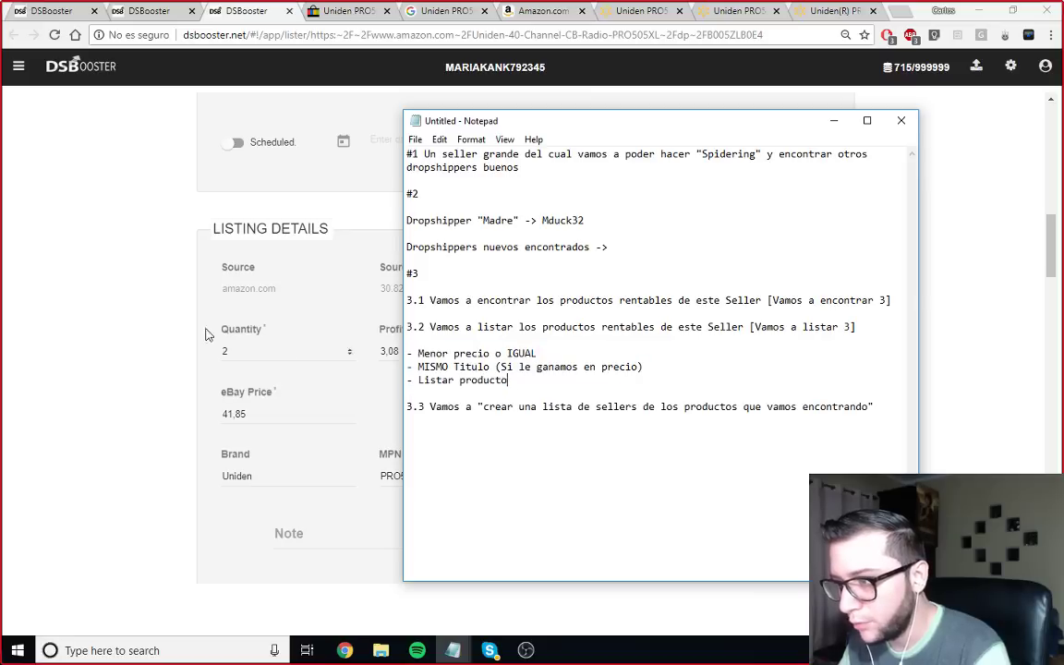
{"action": "key", "text": "alt+Tab"}
Step: Compare the Uniden PRO505XL radio's price on the Amazon product page with its price on the Walmart page
{"action": "left_click", "coordinate": [541, 11]}
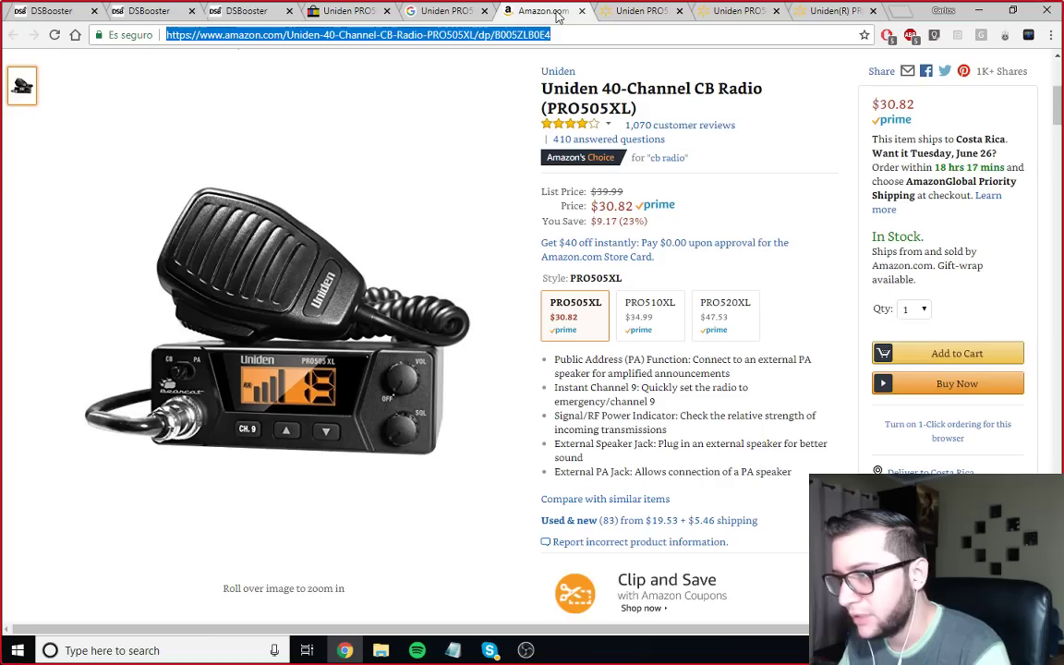
{"action": "left_click", "coordinate": [594, 212]}
{"action": "left_click_drag", "start_coordinate": [589, 206], "coordinate": [635, 206]}
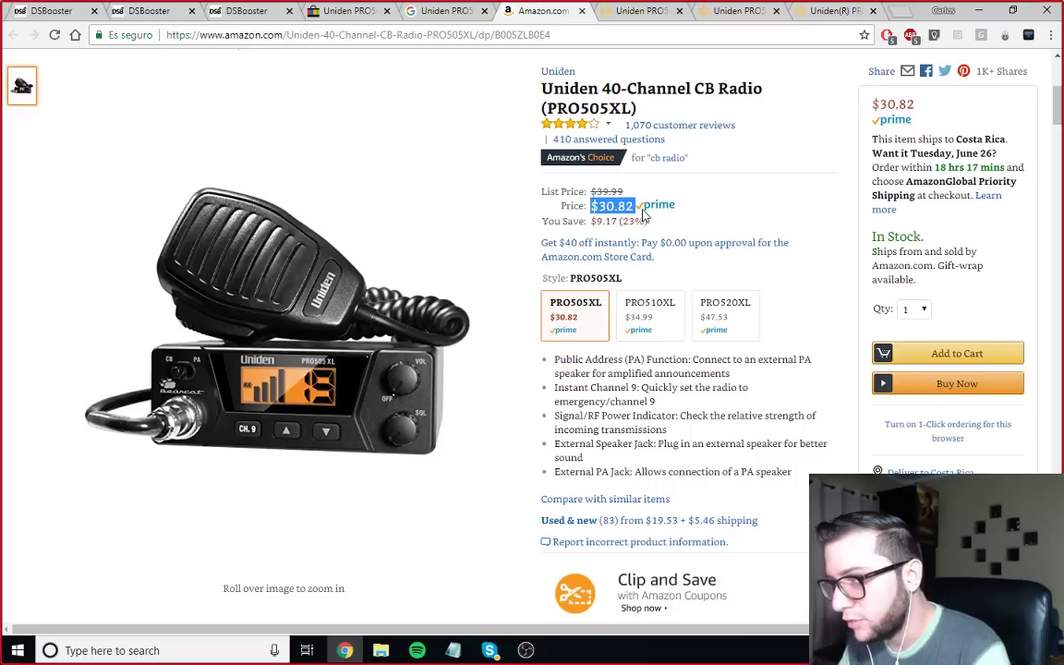
{"action": "left_click", "coordinate": [637, 11]}
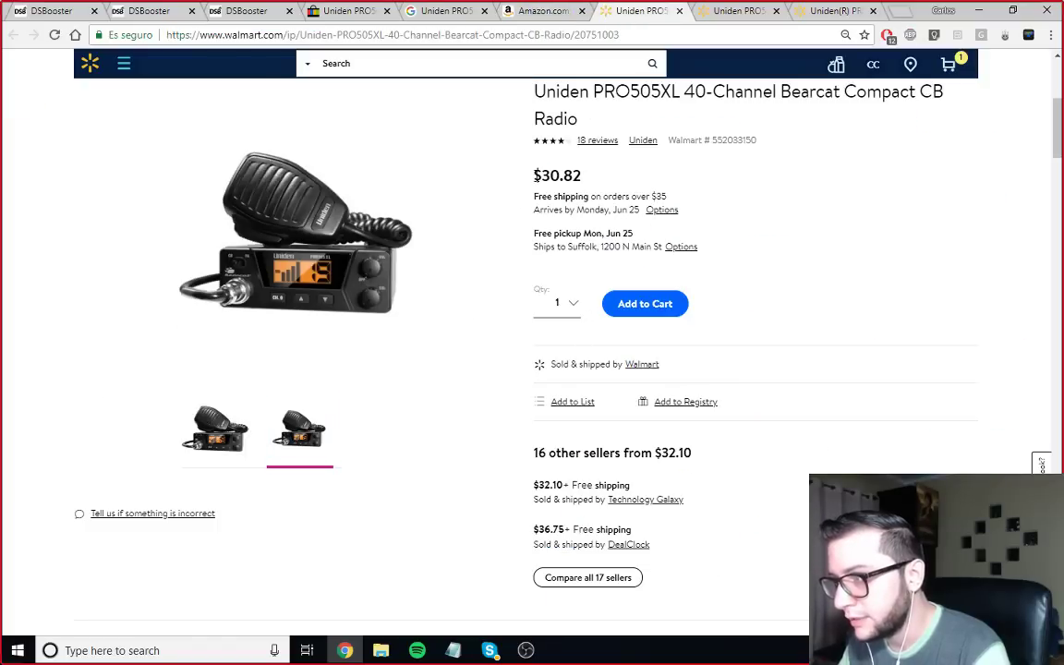
{"action": "left_click_drag", "start_coordinate": [532, 175], "coordinate": [582, 181]}
{"action": "left_click", "coordinate": [585, 178]}
{"action": "left_click", "coordinate": [545, 181]}
{"action": "left_click", "coordinate": [583, 183]}
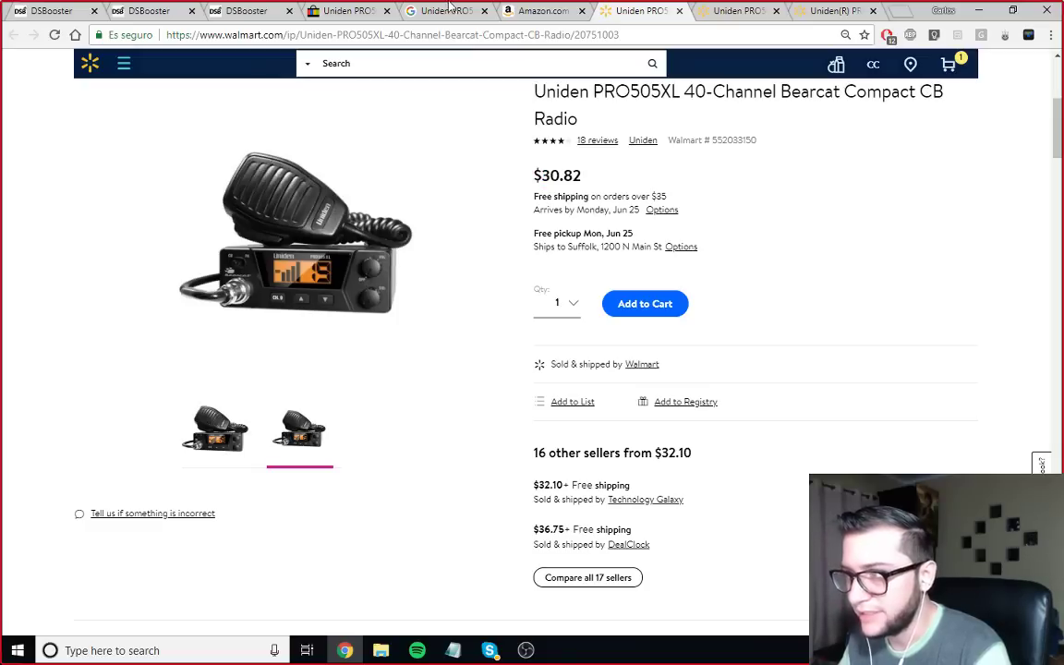
Step: Recheck the radio's Amazon price against the Walmart price, including Walmart's shipping terms
{"action": "left_click", "coordinate": [540, 10]}
{"action": "left_click_drag", "start_coordinate": [597, 205], "coordinate": [633, 206]}
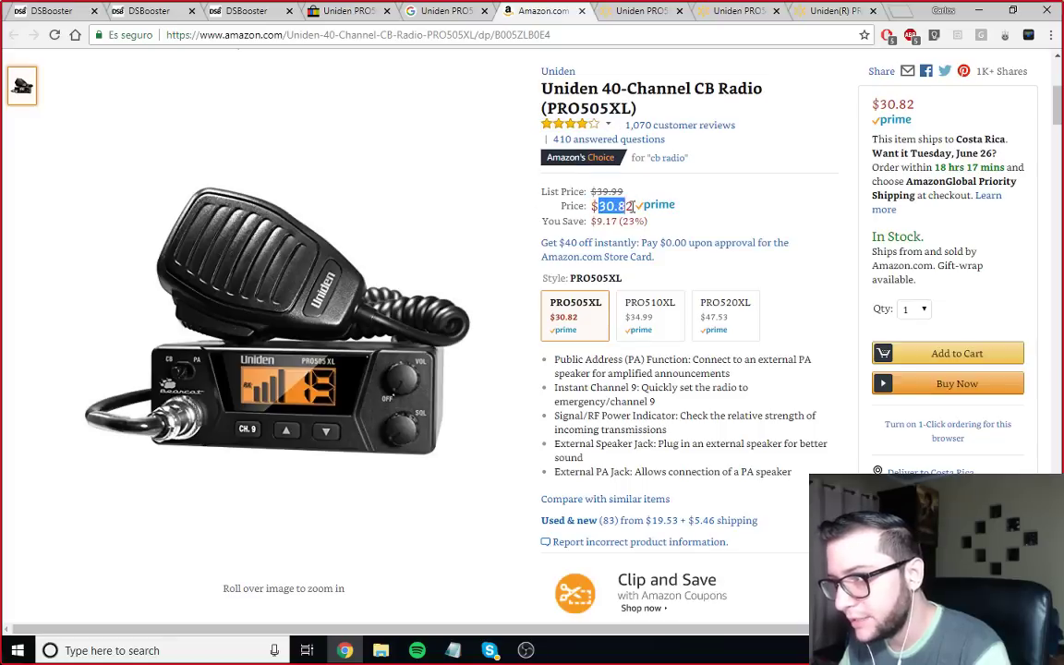
{"action": "left_click", "coordinate": [613, 11]}
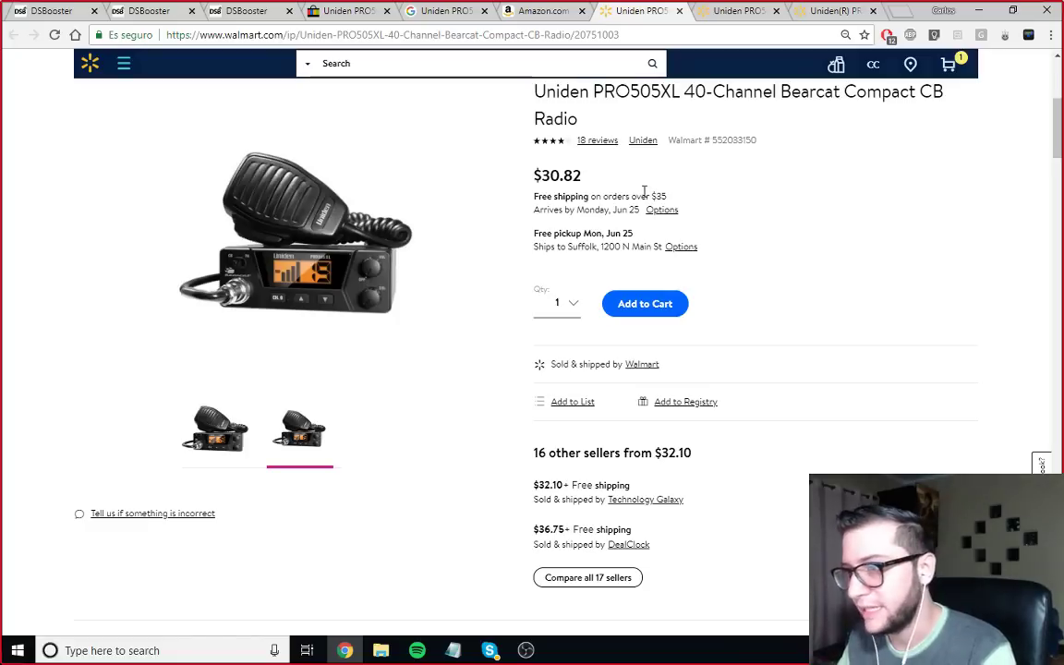
{"action": "scroll", "coordinate": [639, 194], "scroll_direction": "up", "scroll_amount": 1}
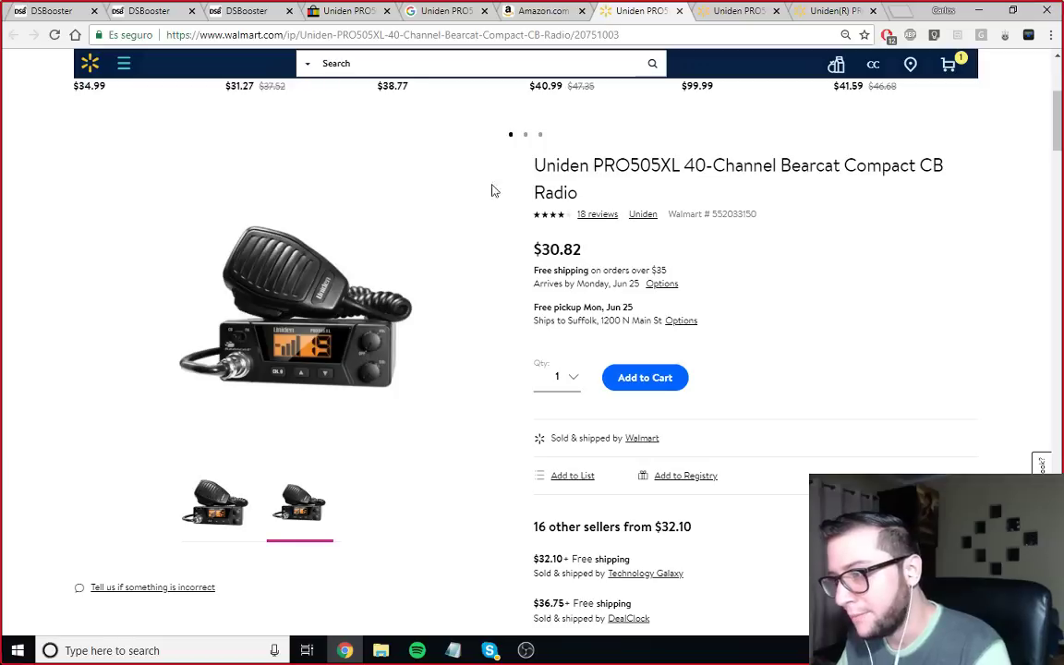
{"action": "left_click_drag", "start_coordinate": [581, 250], "coordinate": [536, 244]}
{"action": "left_click", "coordinate": [539, 245]}
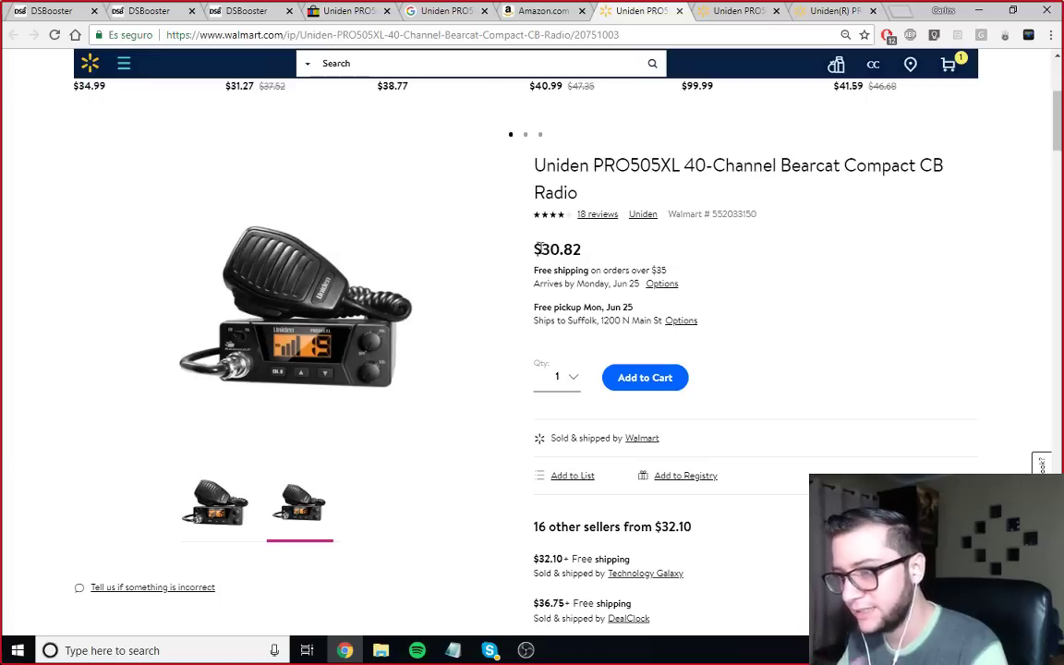
{"action": "left_click_drag", "start_coordinate": [539, 248], "coordinate": [587, 249]}
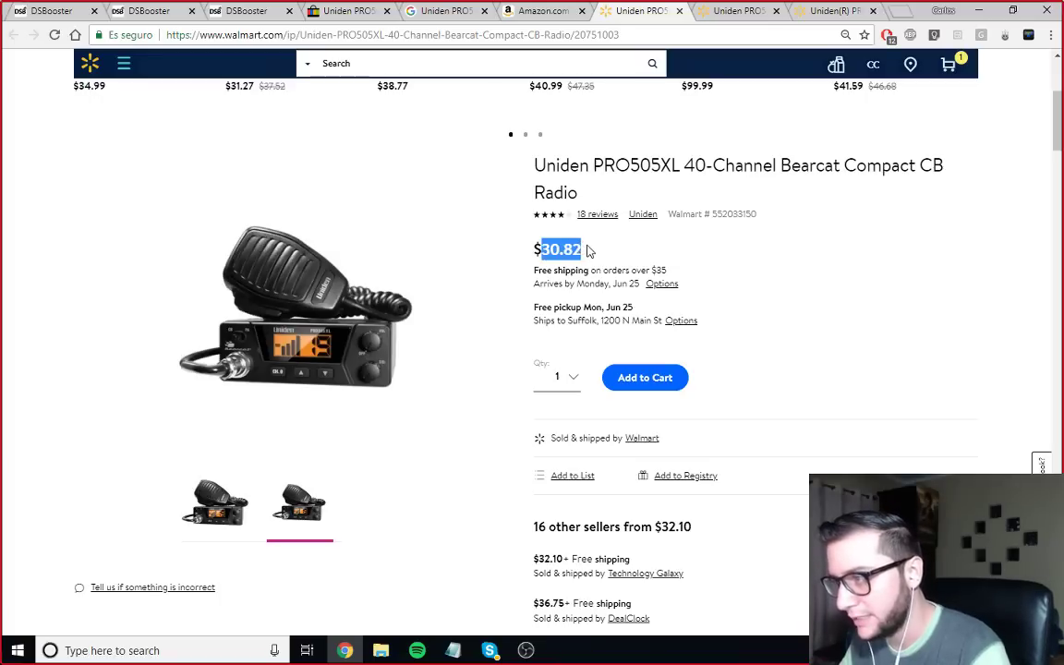
{"action": "left_click", "coordinate": [586, 249]}
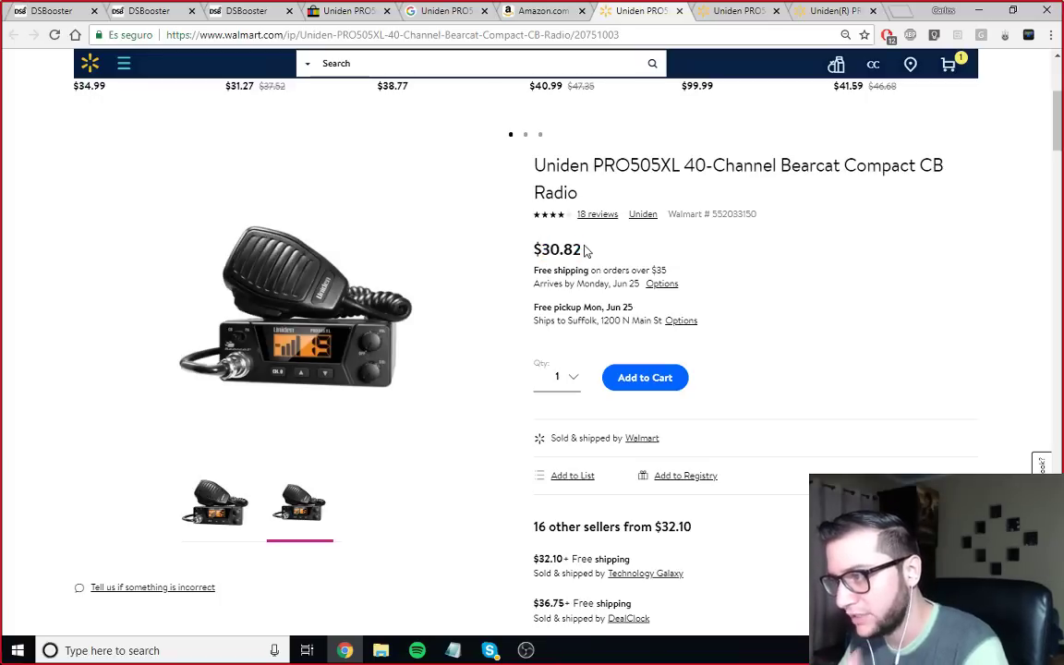
{"action": "left_click", "coordinate": [549, 11]}
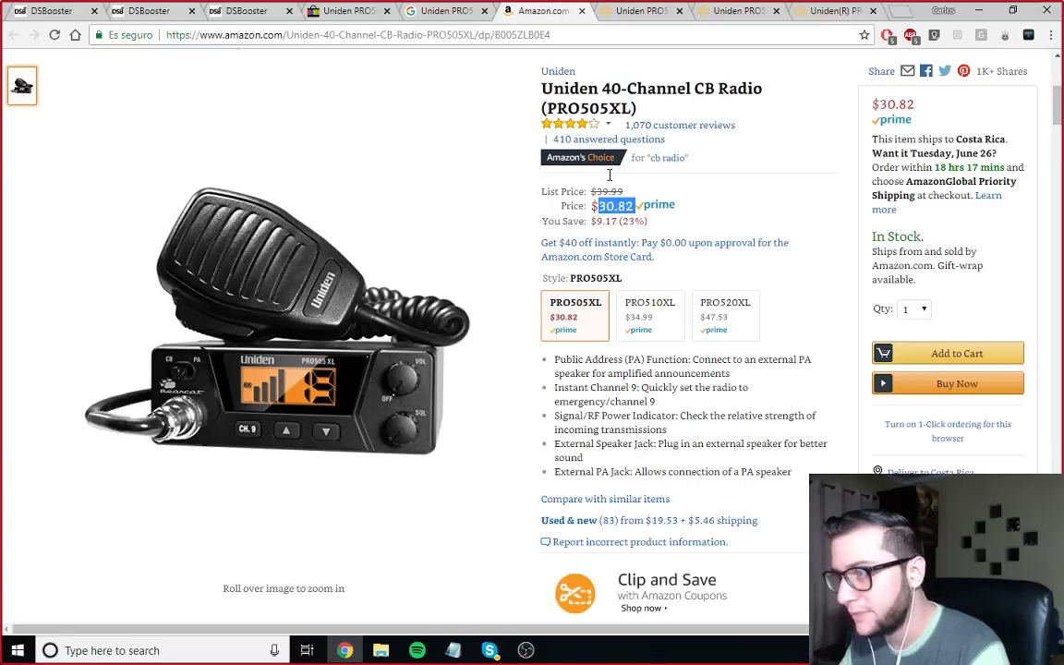
{"action": "left_click", "coordinate": [602, 204]}
{"action": "double_click", "coordinate": [610, 204]}
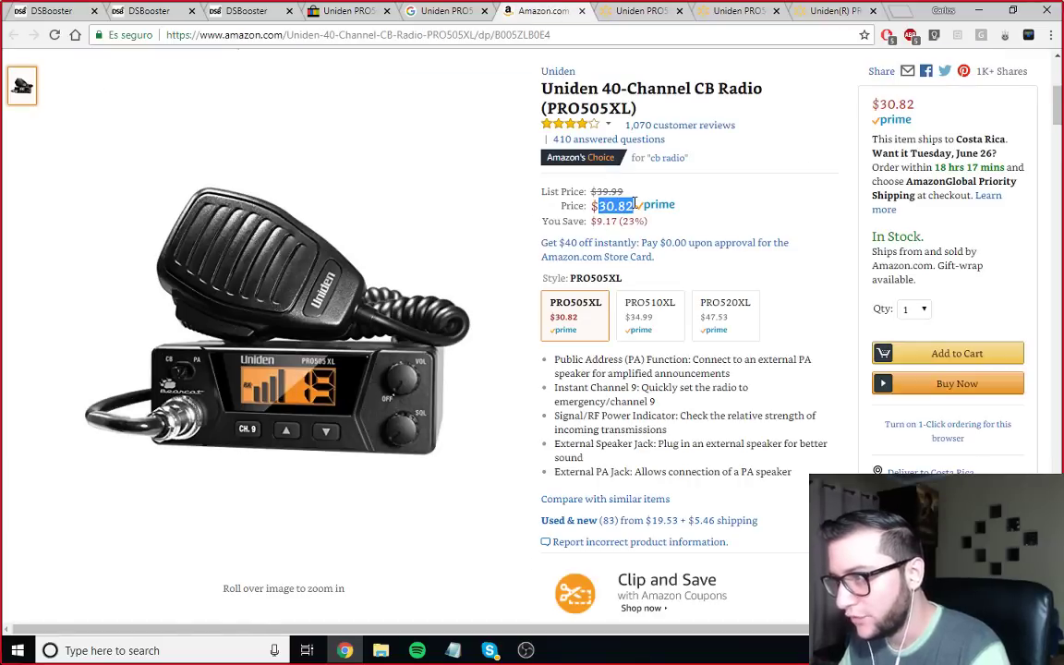
{"action": "left_click", "coordinate": [607, 73]}
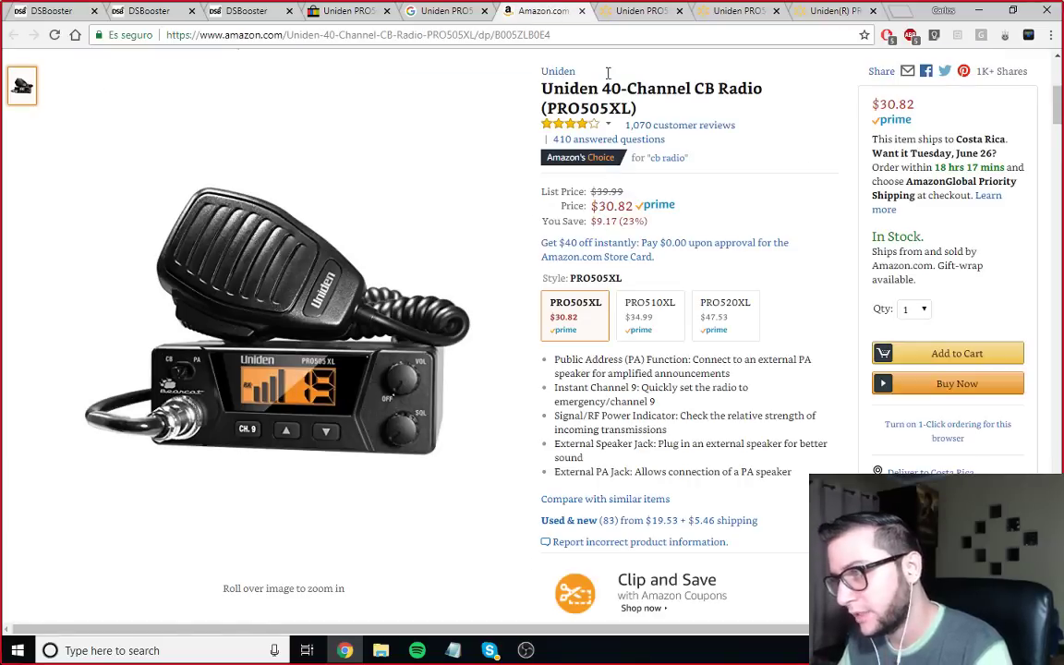
Step: Close the Amazon and Walmart product pages and the Google search results for the radio
{"action": "left_click", "coordinate": [582, 11]}
{"action": "left_click", "coordinate": [582, 11]}
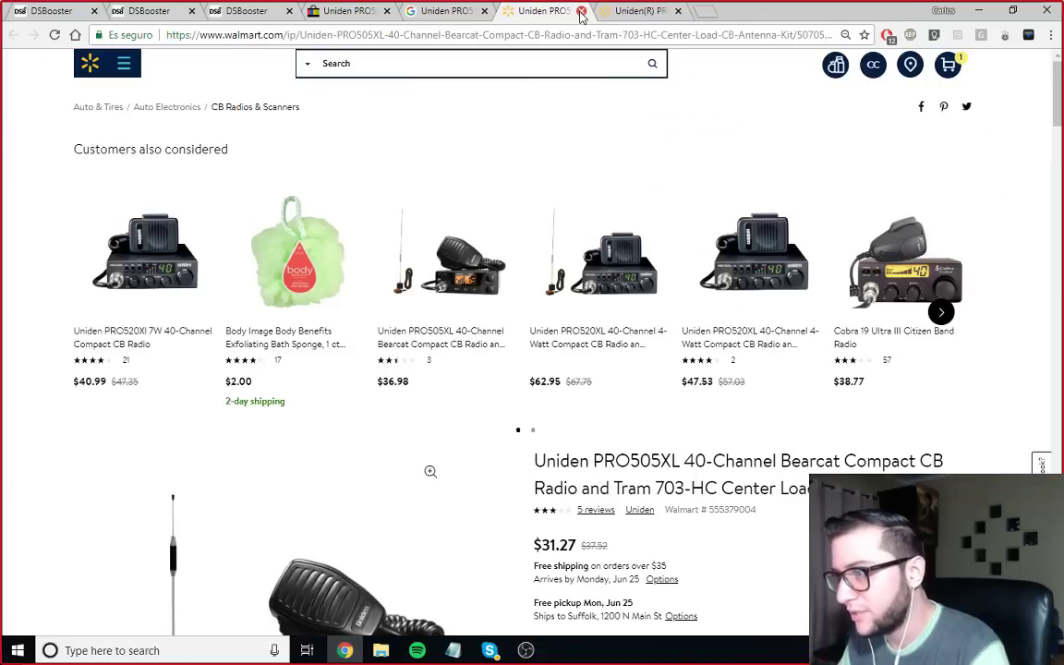
{"action": "left_click", "coordinate": [582, 11]}
{"action": "left_click", "coordinate": [581, 11]}
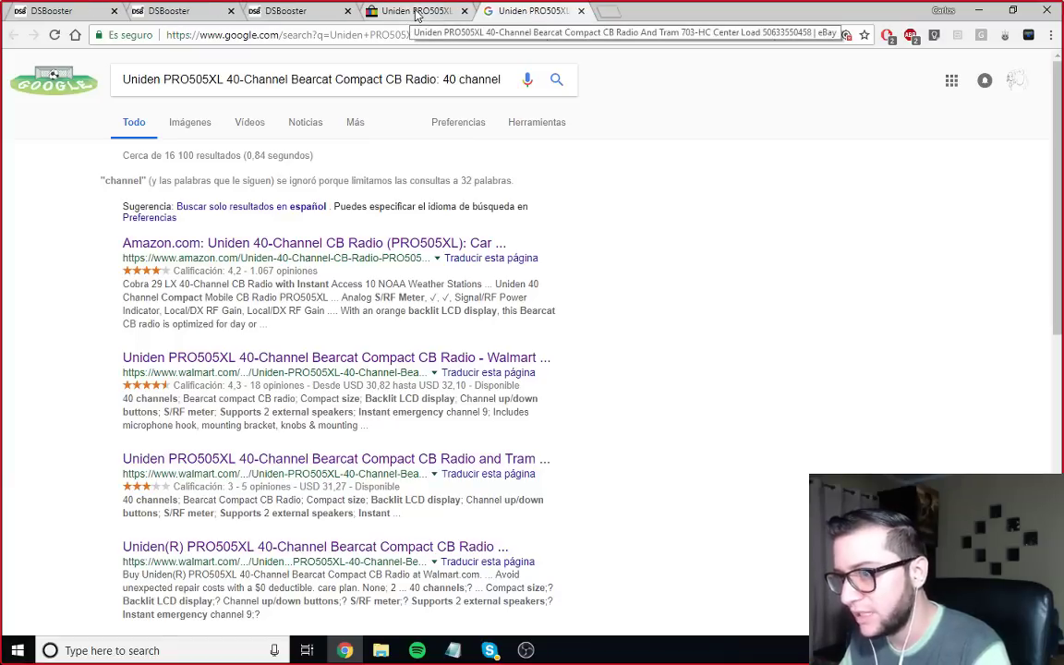
{"action": "left_click", "coordinate": [709, 11]}
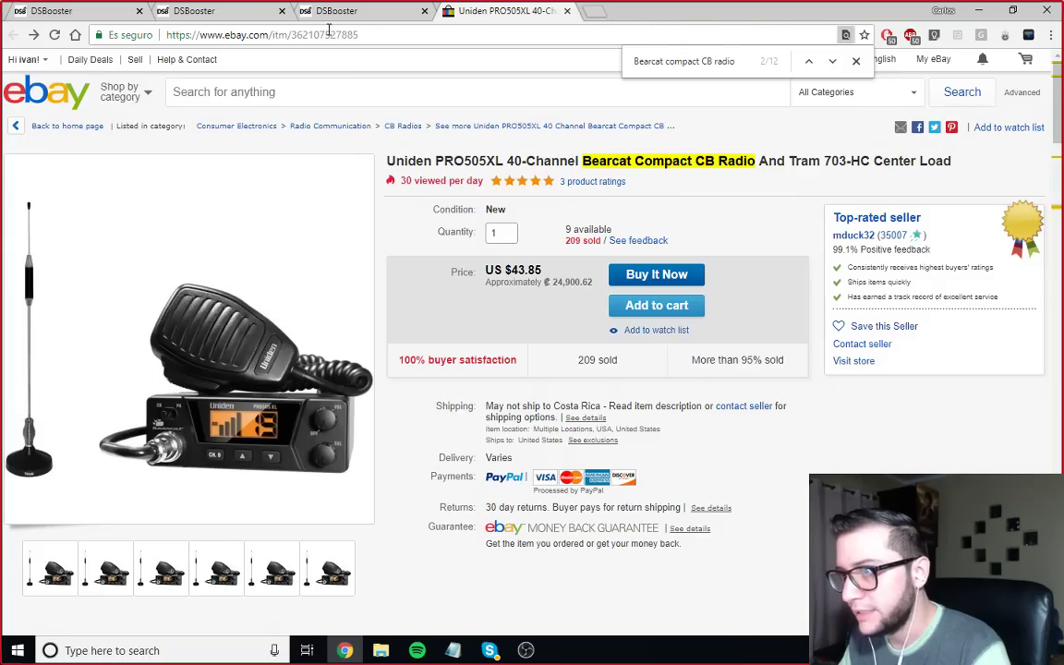
Step: Review the radio's DSBooster lister form from the listing details down to the submission options
{"action": "left_click", "coordinate": [319, 20]}
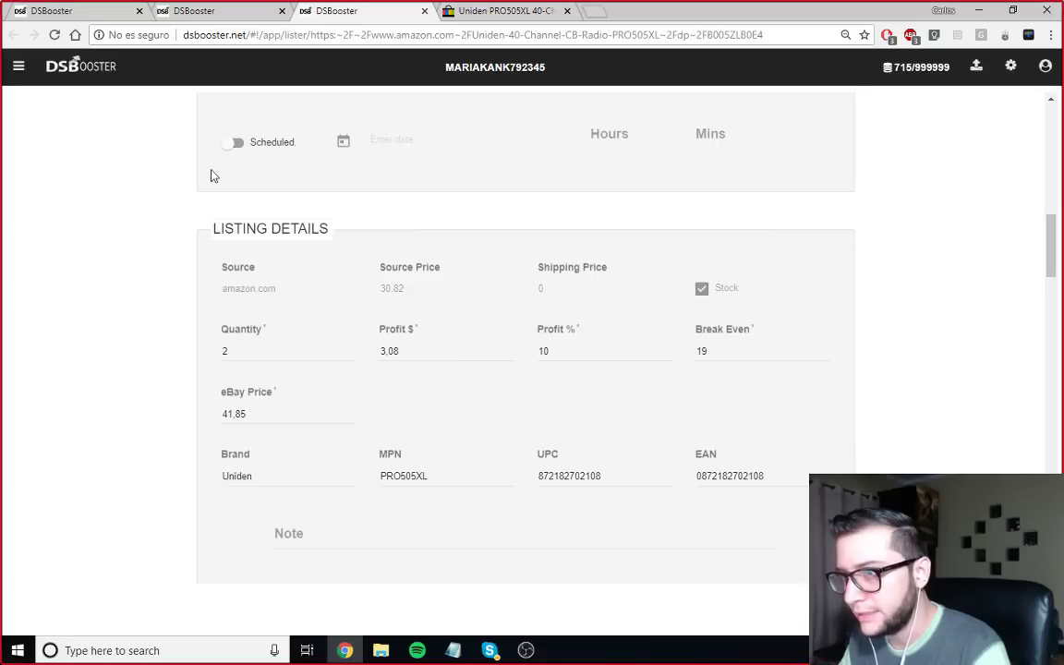
{"action": "scroll", "coordinate": [159, 216], "scroll_direction": "up", "scroll_amount": 2}
{"action": "scroll", "coordinate": [231, 222], "scroll_direction": "down", "scroll_amount": 2}
{"action": "scroll", "coordinate": [369, 236], "scroll_direction": "up", "scroll_amount": 2}
{"action": "scroll", "coordinate": [367, 406], "scroll_direction": "down", "scroll_amount": 8}
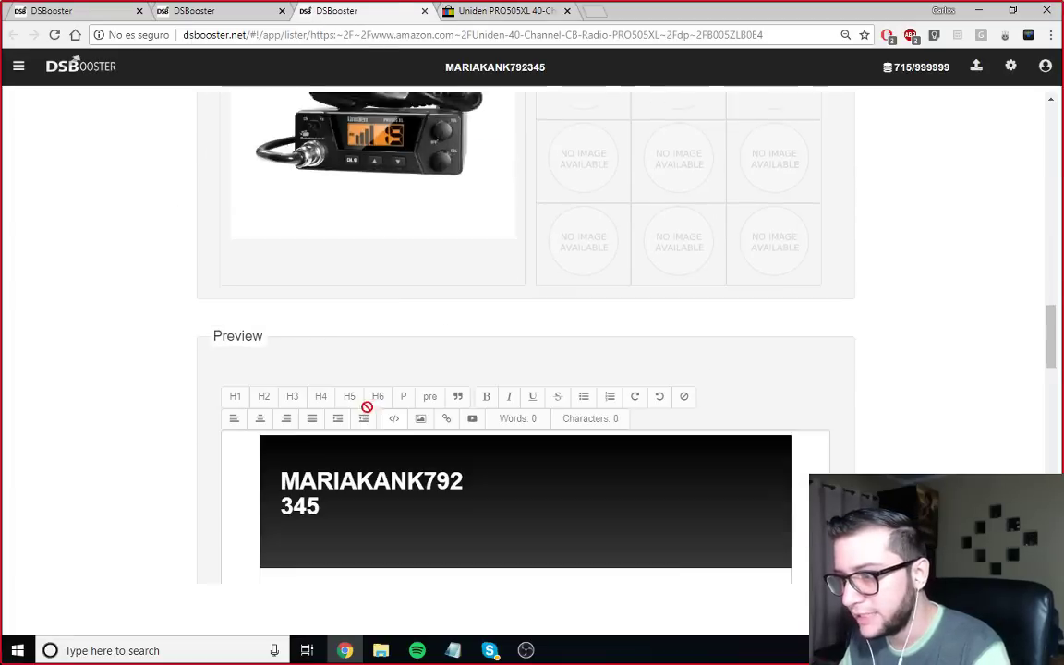
{"action": "scroll", "coordinate": [367, 407], "scroll_direction": "down", "scroll_amount": 15}
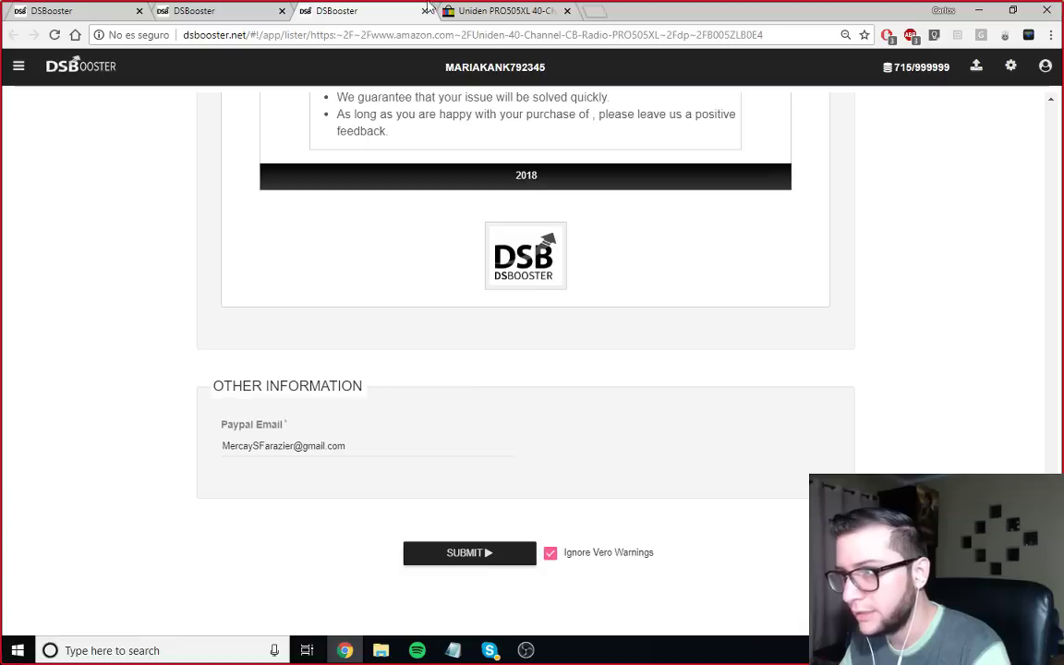
Step: Close the lister form and the eBay radio listing, and bring up the untitled Notepad notes over the DSBooster search results
{"action": "left_click", "coordinate": [424, 12]}
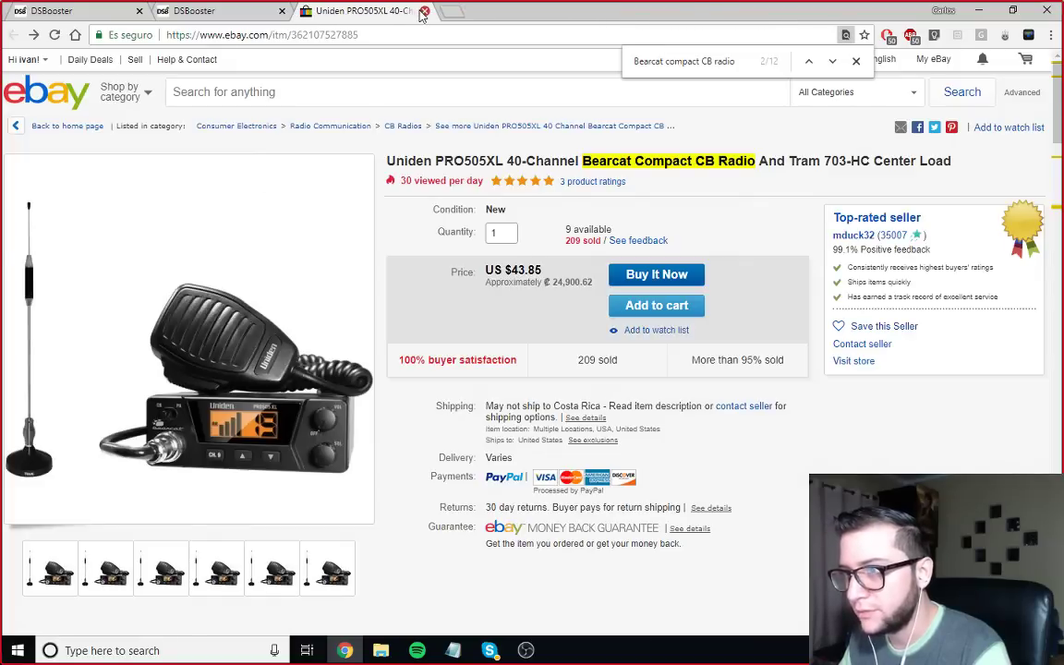
{"action": "left_click", "coordinate": [423, 12]}
{"action": "mouse_move", "coordinate": [453, 650]}
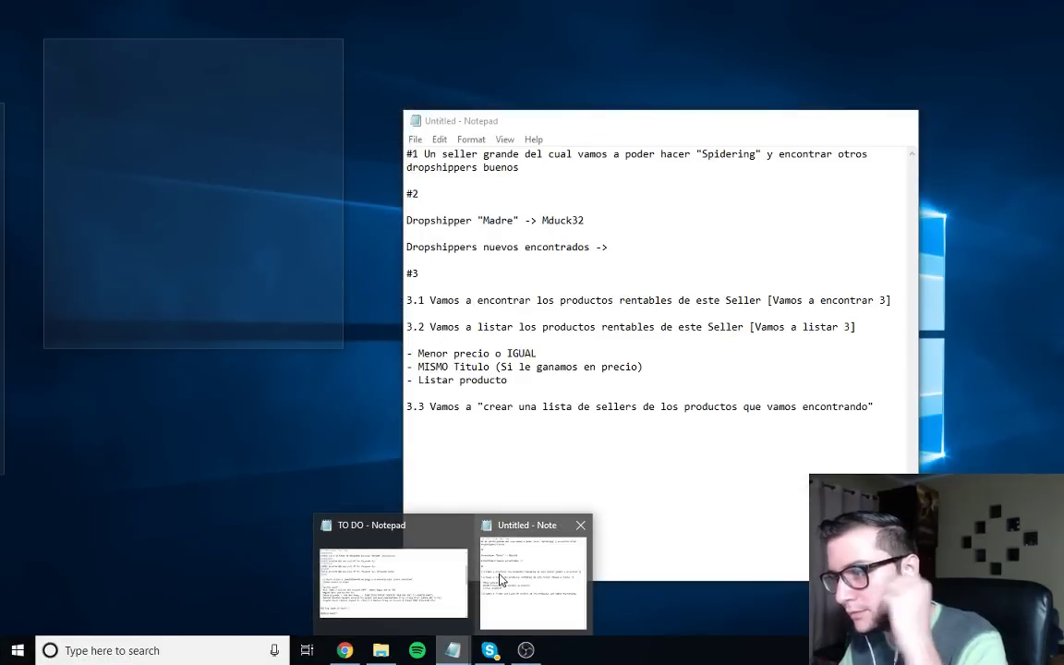
{"action": "left_click", "coordinate": [503, 577]}
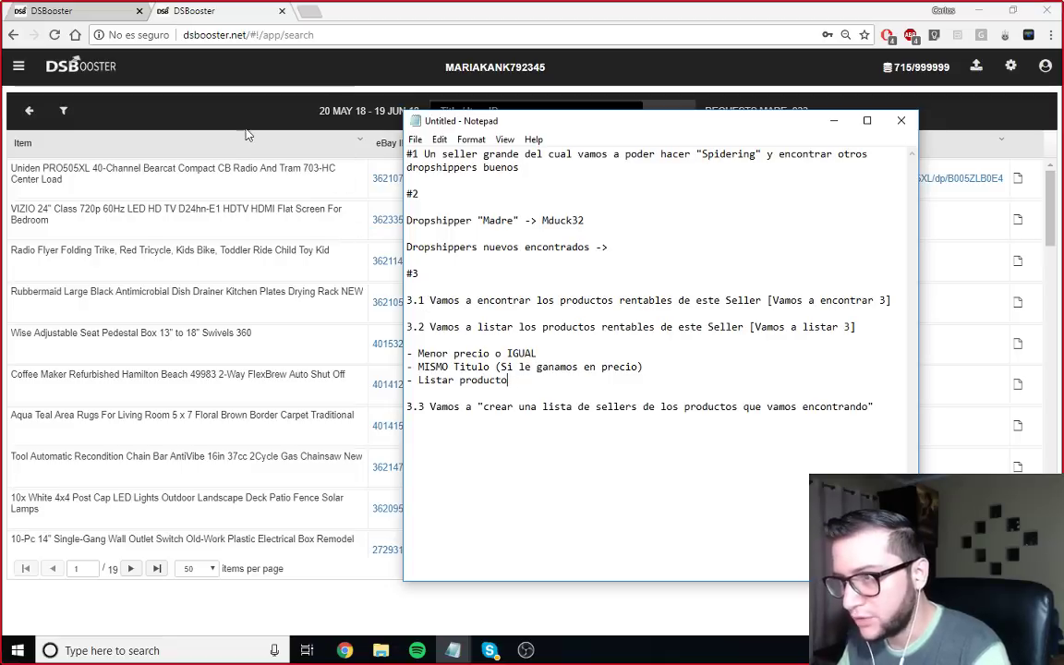
Step: Open the eBay listing of the VIZIO 24" TV from the DSBooster search results
{"action": "left_click", "coordinate": [387, 220]}
{"action": "left_click", "coordinate": [403, 223]}
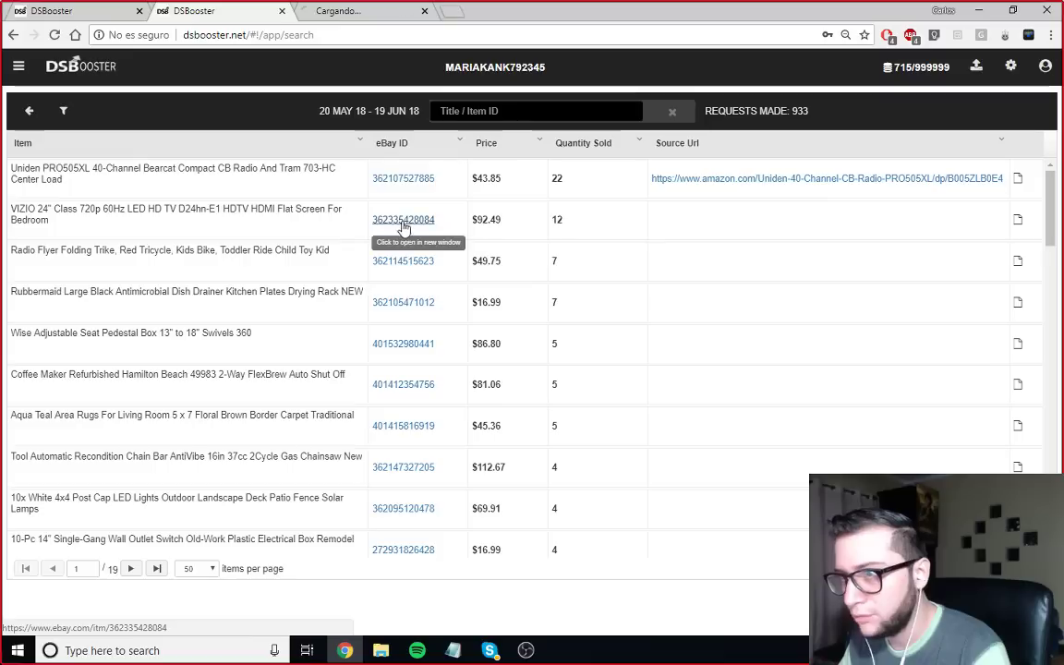
{"action": "left_click", "coordinate": [340, 11]}
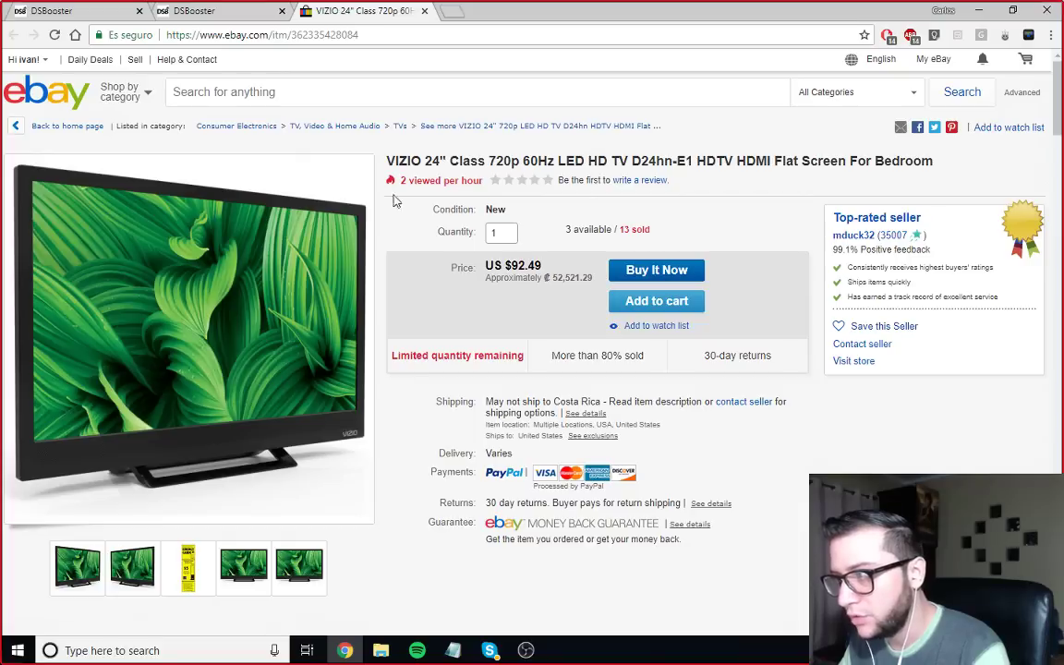
Step: Examine the TV listing's description, key features, shipping terms, and payment and return policy for text usable in a source search
{"action": "scroll", "coordinate": [550, 338], "scroll_direction": "down", "scroll_amount": 15}
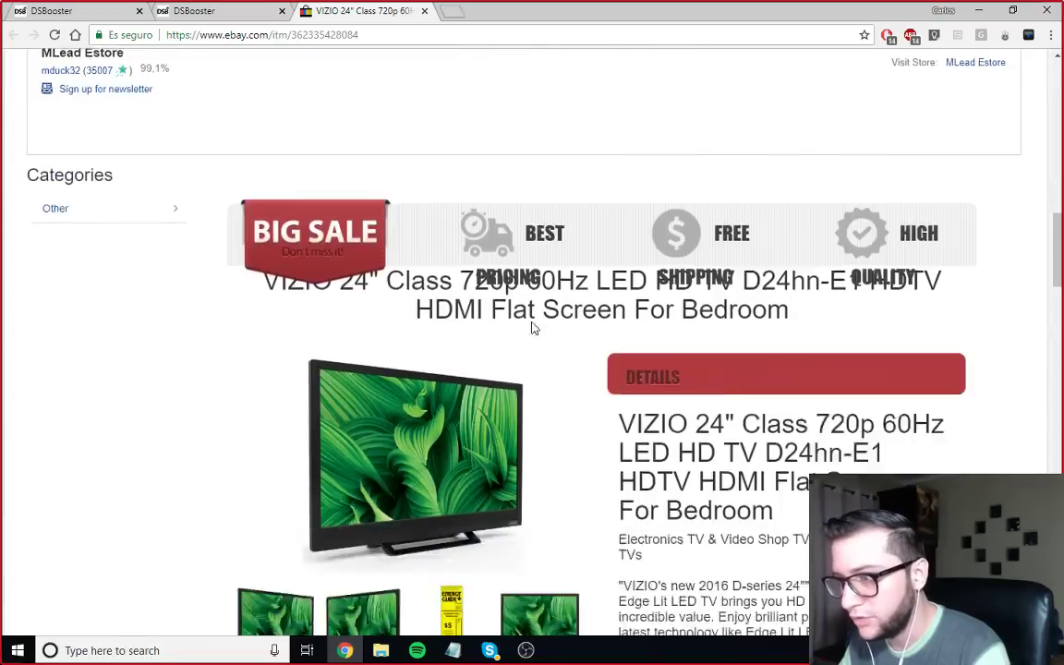
{"action": "scroll", "coordinate": [537, 325], "scroll_direction": "up", "scroll_amount": 3}
{"action": "scroll", "coordinate": [542, 289], "scroll_direction": "down", "scroll_amount": 10}
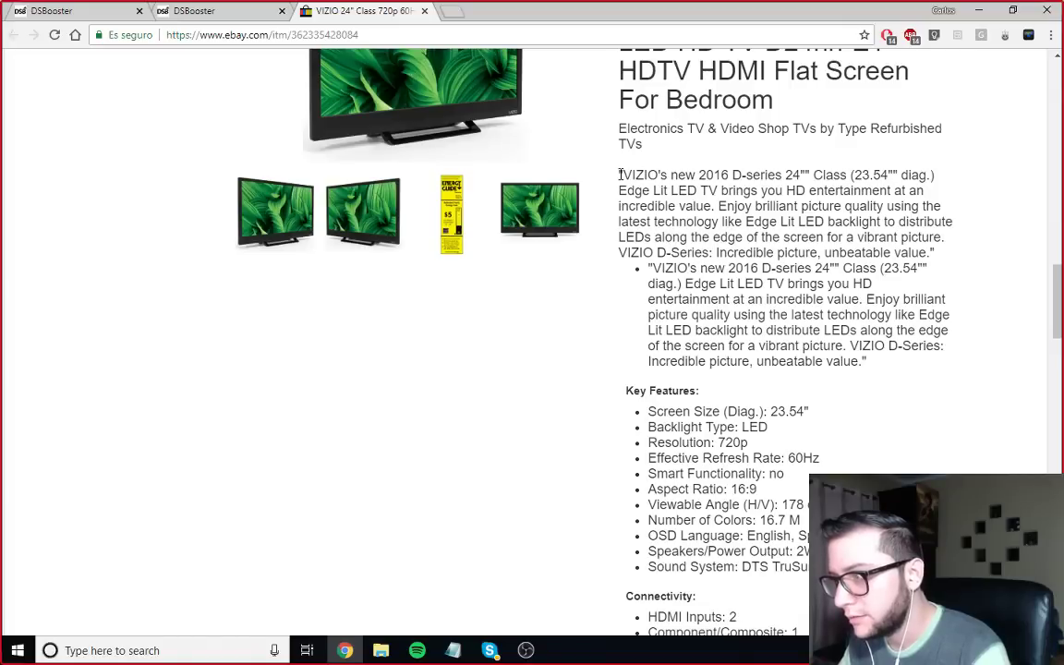
{"action": "scroll", "coordinate": [620, 175], "scroll_direction": "down", "scroll_amount": 2}
{"action": "left_click_drag", "start_coordinate": [626, 242], "coordinate": [868, 427]}
{"action": "scroll", "coordinate": [813, 387], "scroll_direction": "up", "scroll_amount": 3}
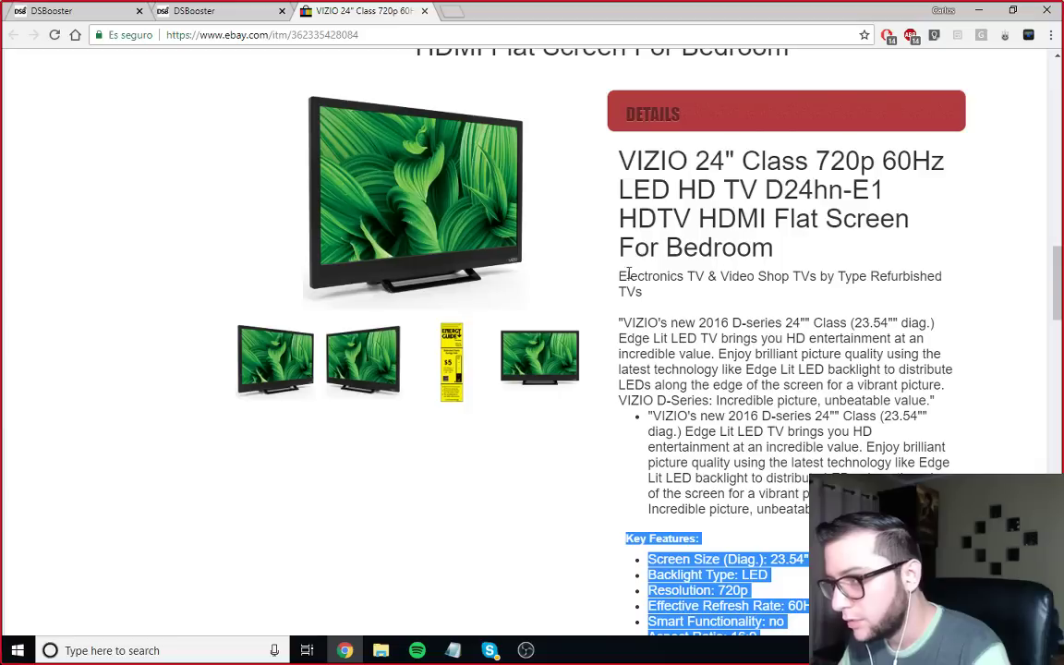
{"action": "left_click_drag", "start_coordinate": [628, 273], "coordinate": [591, 261]}
{"action": "scroll", "coordinate": [791, 482], "scroll_direction": "down", "scroll_amount": 7}
{"action": "left_click", "coordinate": [591, 261]}
{"action": "scroll", "coordinate": [321, 302], "scroll_direction": "down", "scroll_amount": 2}
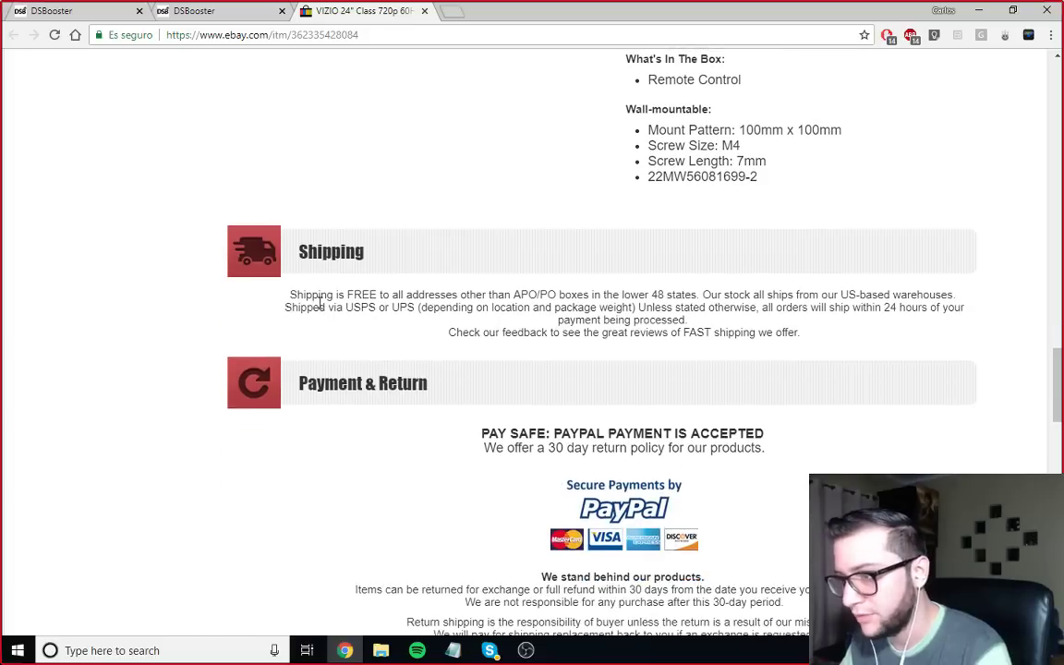
{"action": "scroll", "coordinate": [629, 453], "scroll_direction": "up", "scroll_amount": 5}
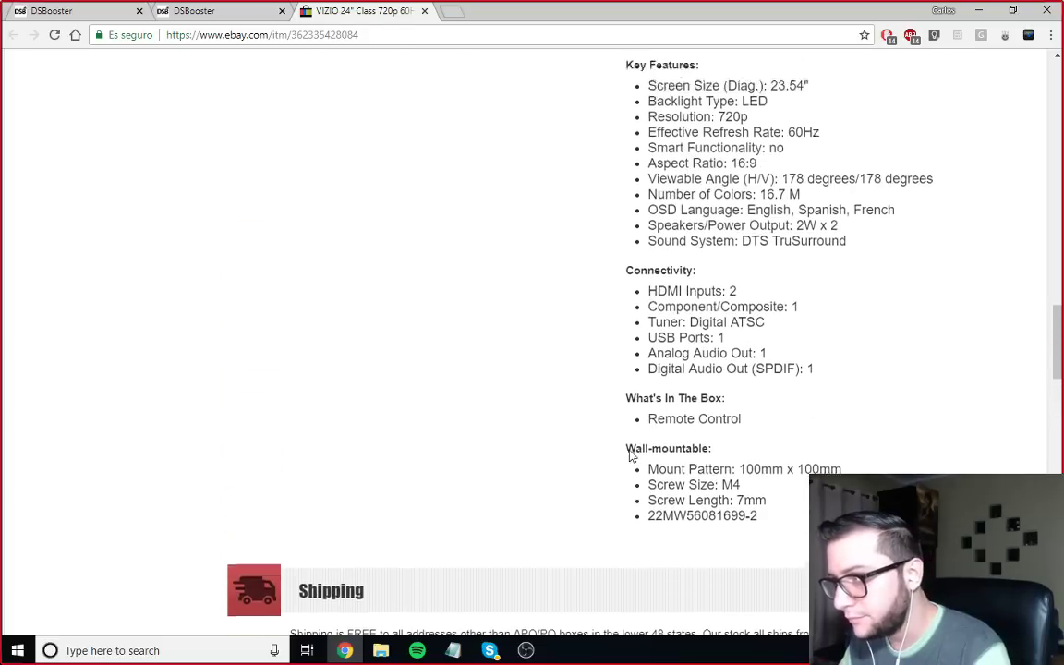
{"action": "scroll", "coordinate": [629, 454], "scroll_direction": "down", "scroll_amount": 4}
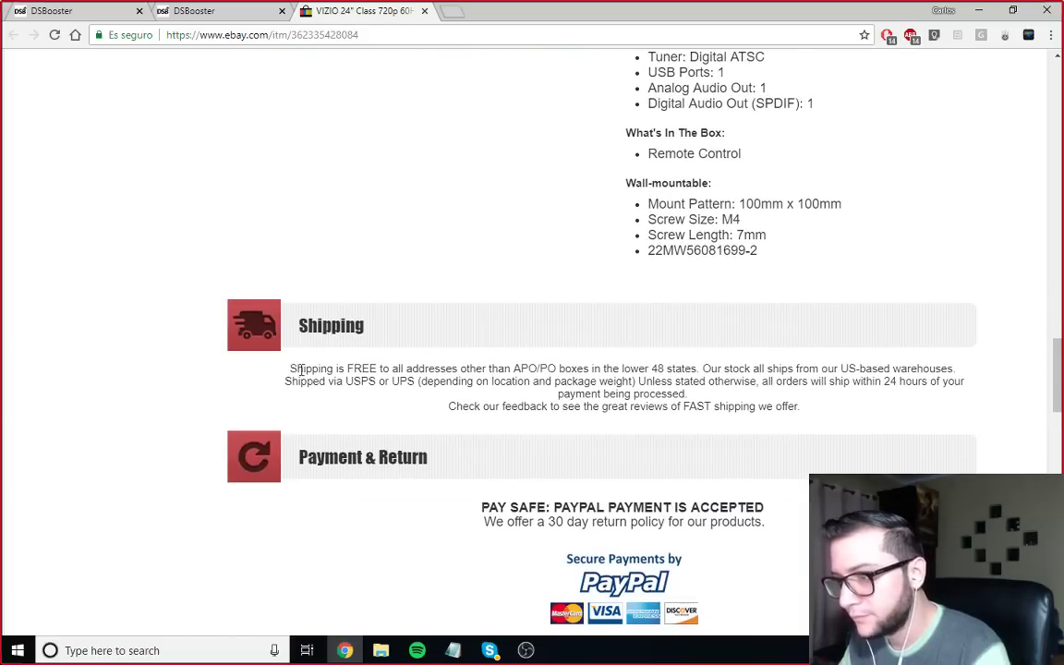
{"action": "mouse_move", "coordinate": [293, 366]}
{"action": "left_mouse_down"}
{"action": "mouse_move", "coordinate": [795, 408]}
{"action": "mouse_move", "coordinate": [273, 373]}
{"action": "left_mouse_up"}
{"action": "left_click", "coordinate": [803, 408]}
{"action": "scroll", "coordinate": [470, 379], "scroll_direction": "down", "scroll_amount": 3}
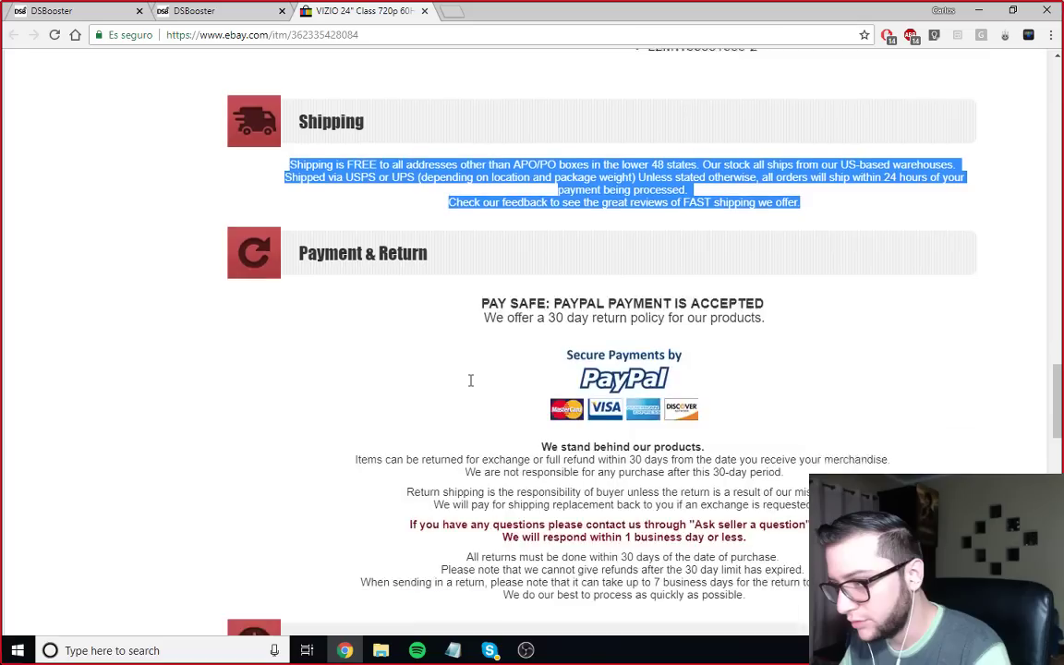
{"action": "left_click_drag", "start_coordinate": [536, 360], "coordinate": [777, 491]}
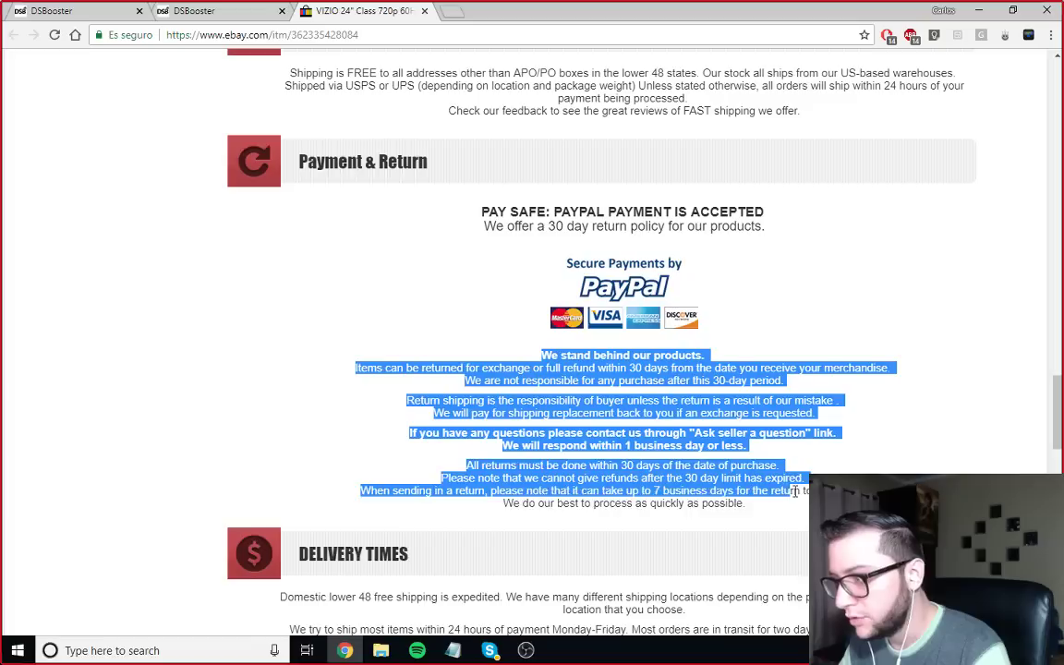
{"action": "scroll", "coordinate": [777, 492], "scroll_direction": "up", "scroll_amount": 11}
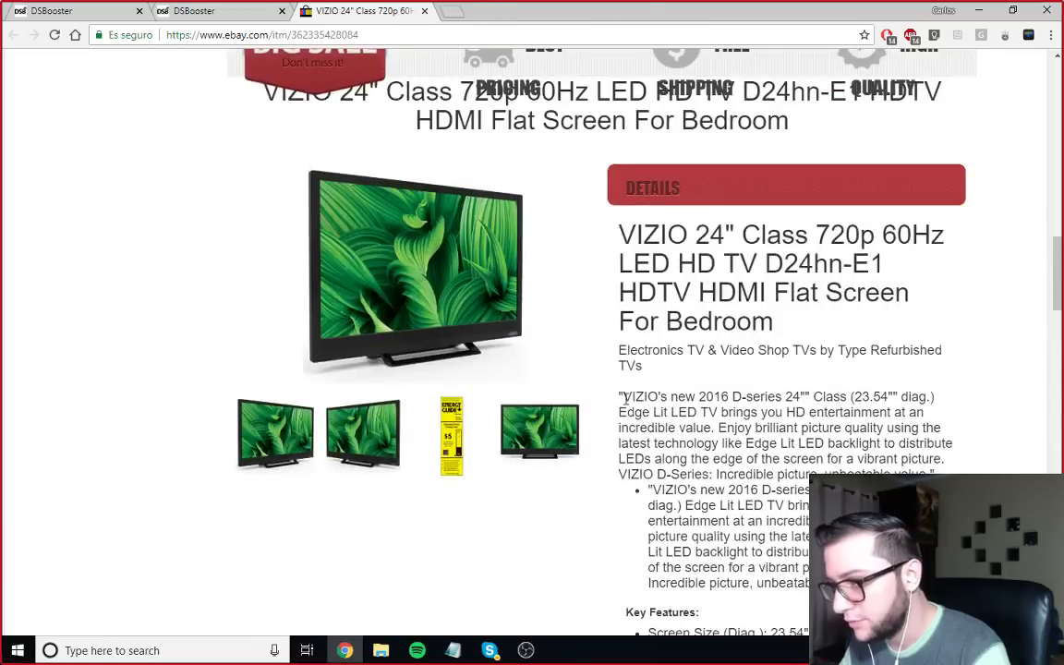
Step: Search Google for the TV's description text beginning "VIZIO's new 2016 D-series 24""
{"action": "left_click_drag", "start_coordinate": [624, 397], "coordinate": [809, 551]}
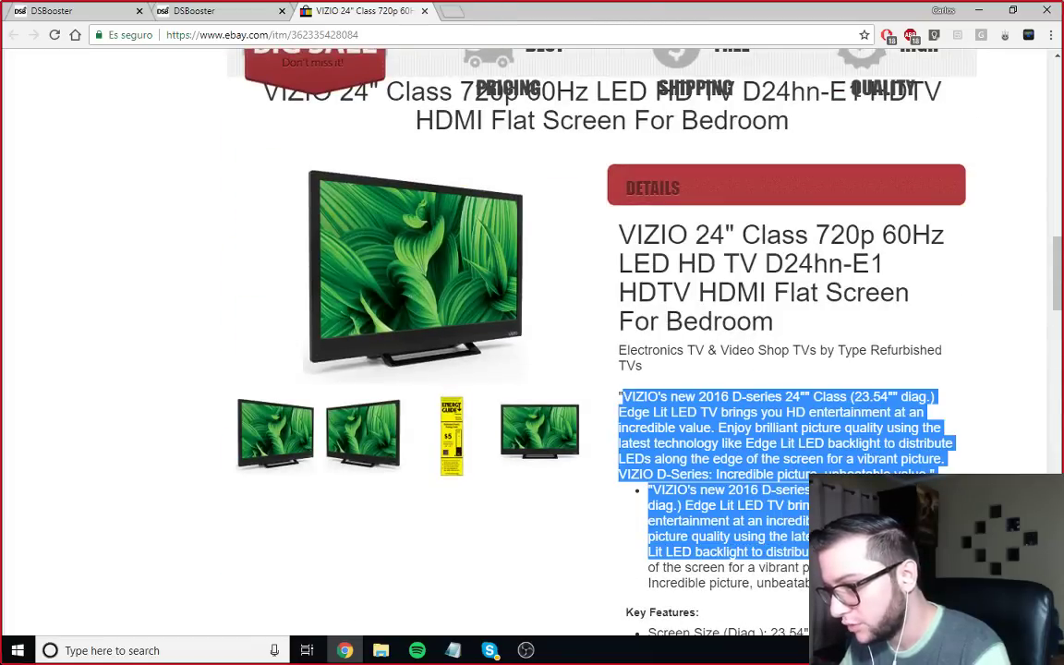
{"action": "scroll", "coordinate": [702, 330], "scroll_direction": "down", "scroll_amount": 1}
{"action": "left_click_drag", "start_coordinate": [625, 316], "coordinate": [702, 541]}
{"action": "right_click", "coordinate": [784, 432]}
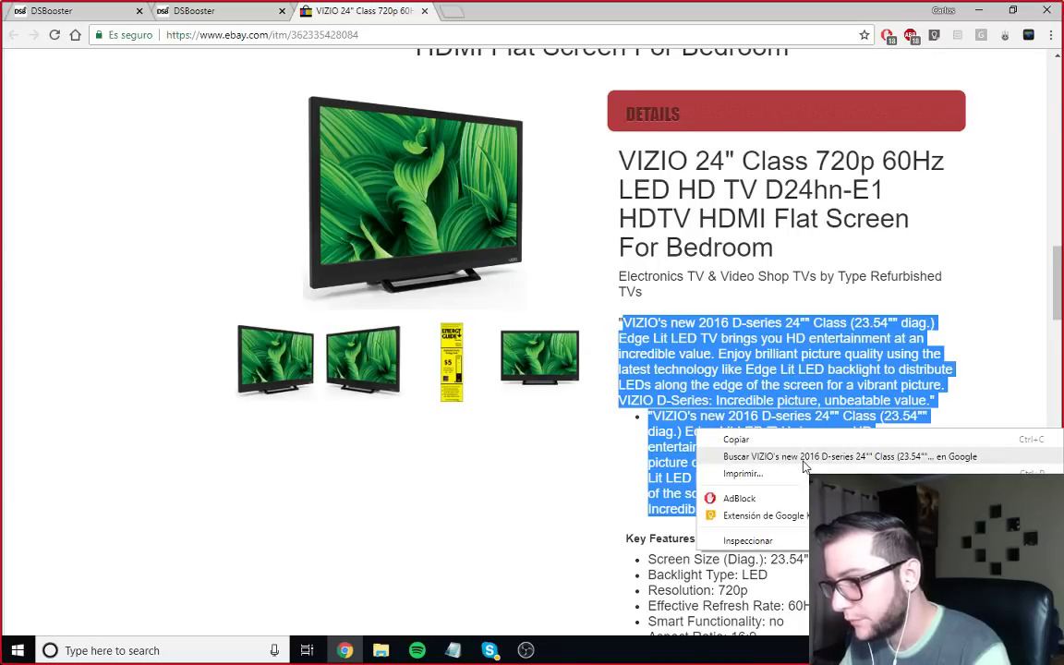
{"action": "left_click", "coordinate": [805, 457]}
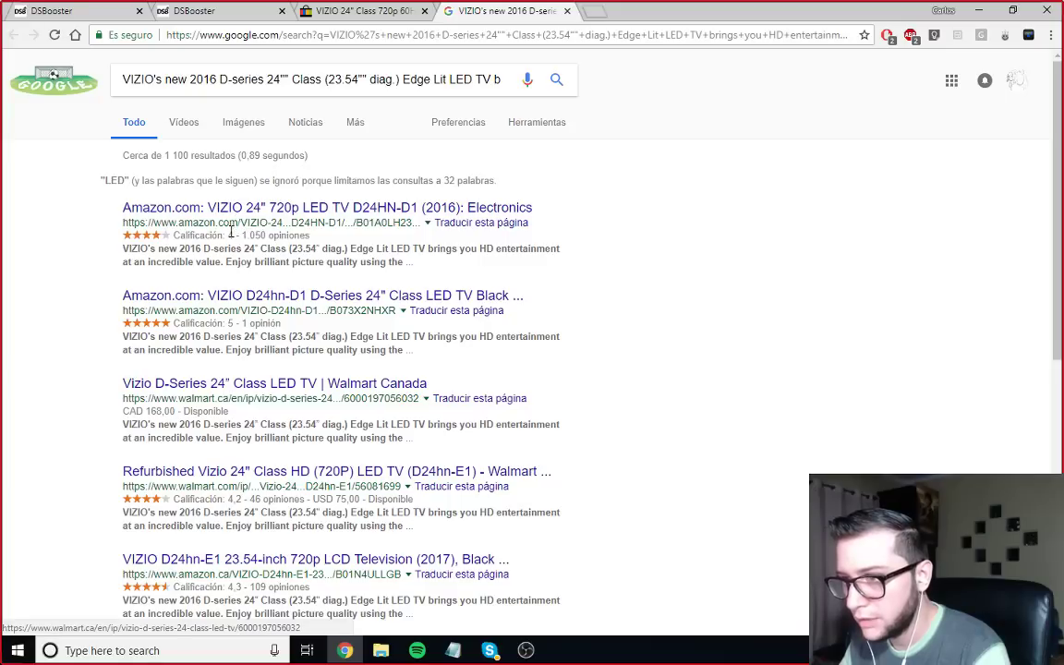
Step: Open the first two Amazon and two Walmart results in separate tabs, and close the Walmart Canada page
{"action": "middle_click", "coordinate": [211, 205]}
{"action": "middle_click", "coordinate": [235, 297]}
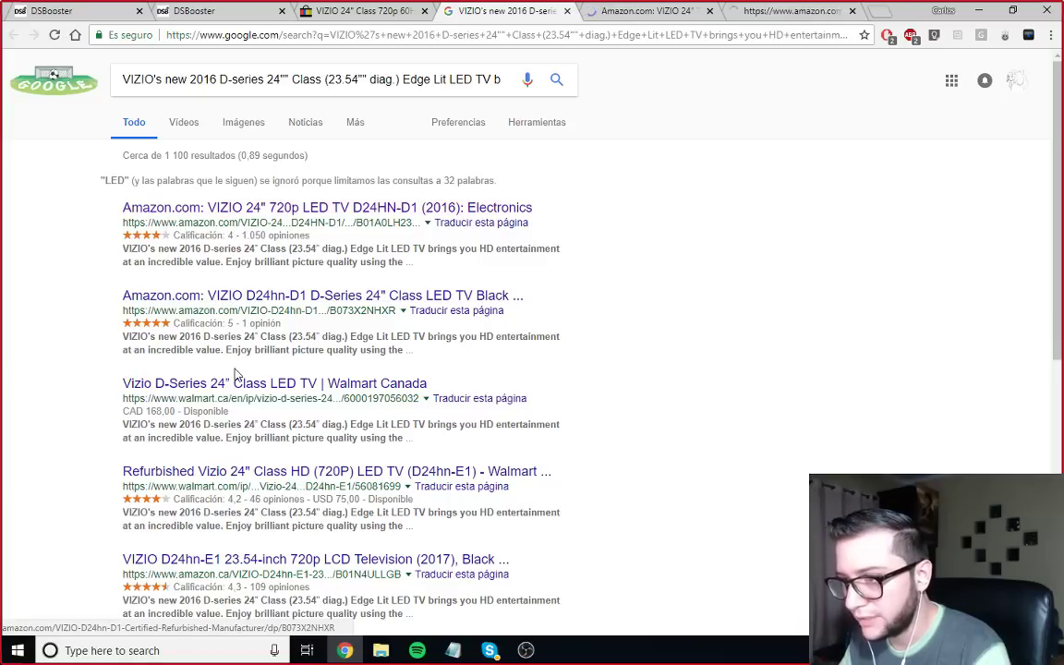
{"action": "middle_click", "coordinate": [203, 382]}
{"action": "middle_click", "coordinate": [217, 479]}
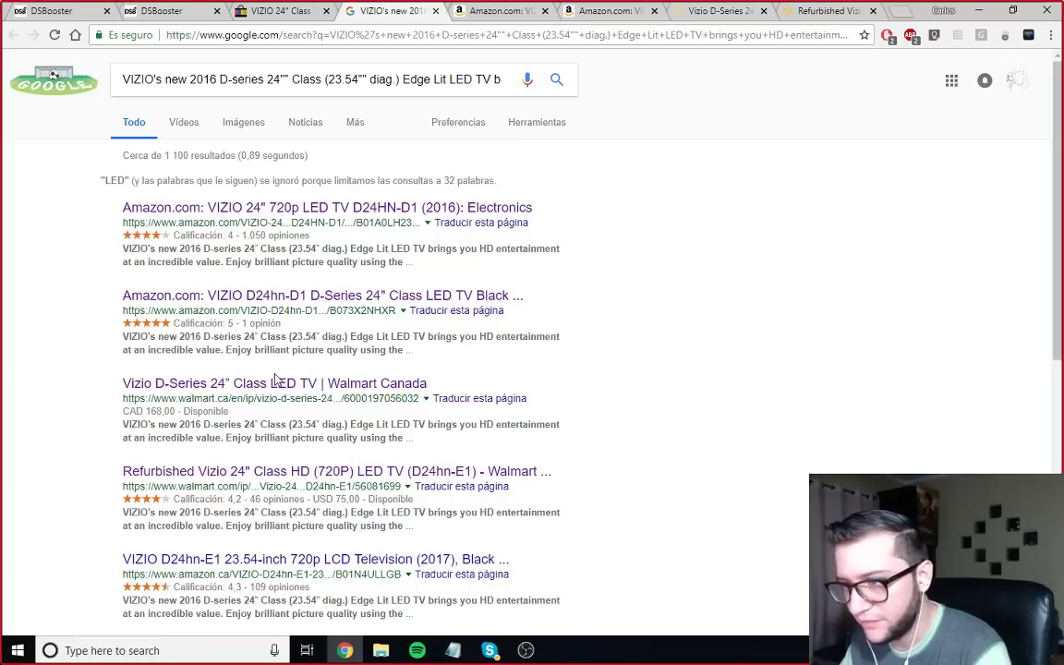
{"action": "left_click", "coordinate": [729, 12]}
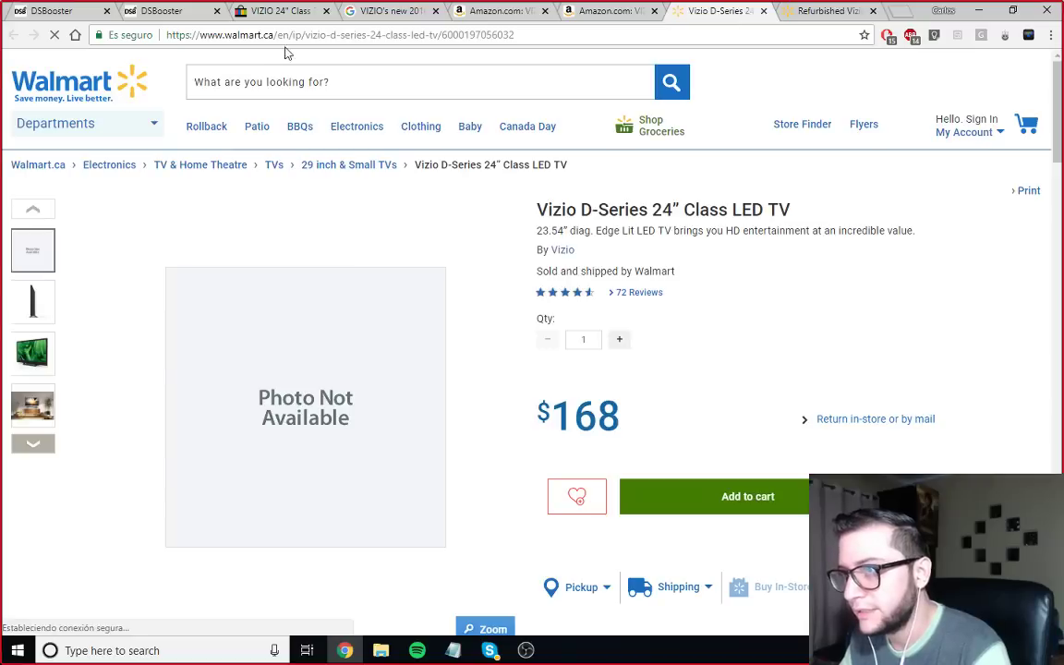
{"action": "left_click", "coordinate": [763, 11]}
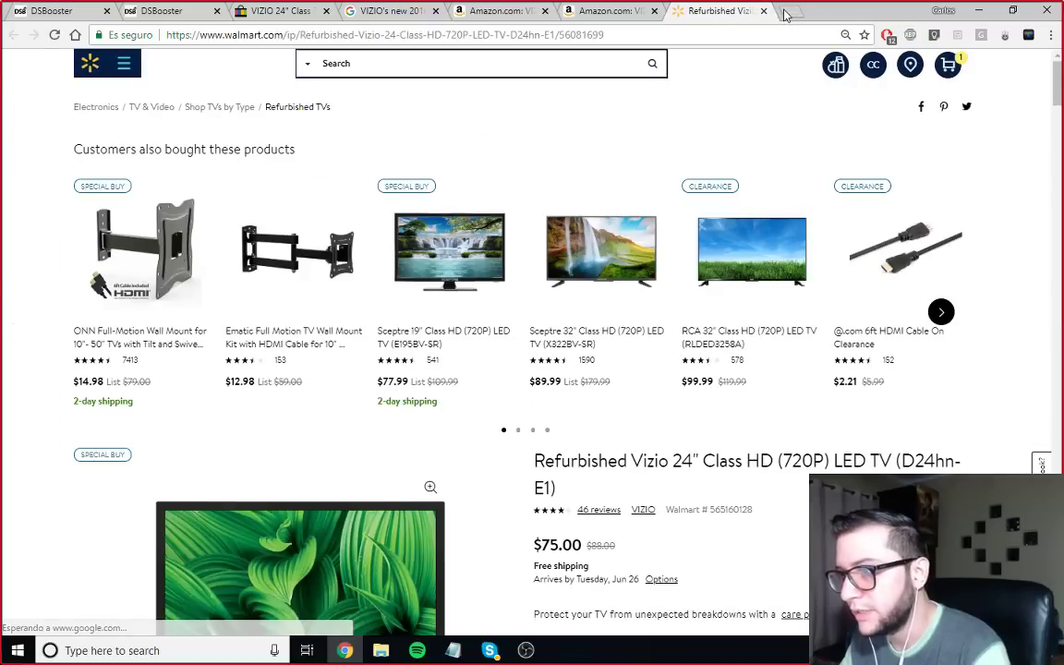
Step: Check the price of the refurbished Vizio 24" D24hn-E1 TV on its Walmart product page
{"action": "left_click", "coordinate": [268, 34]}
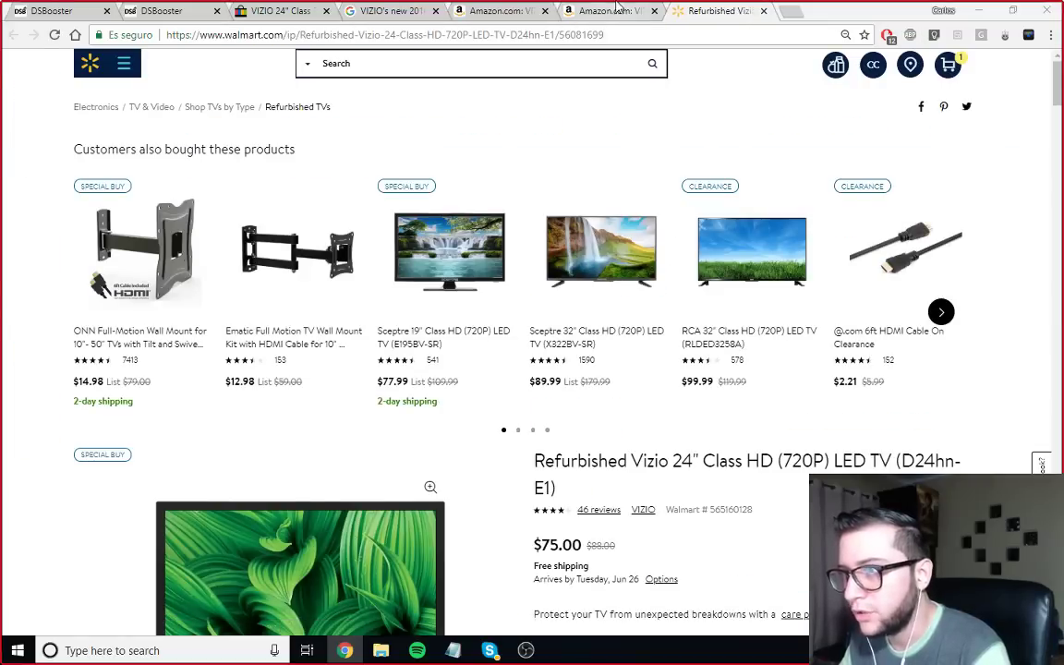
{"action": "left_click", "coordinate": [497, 12]}
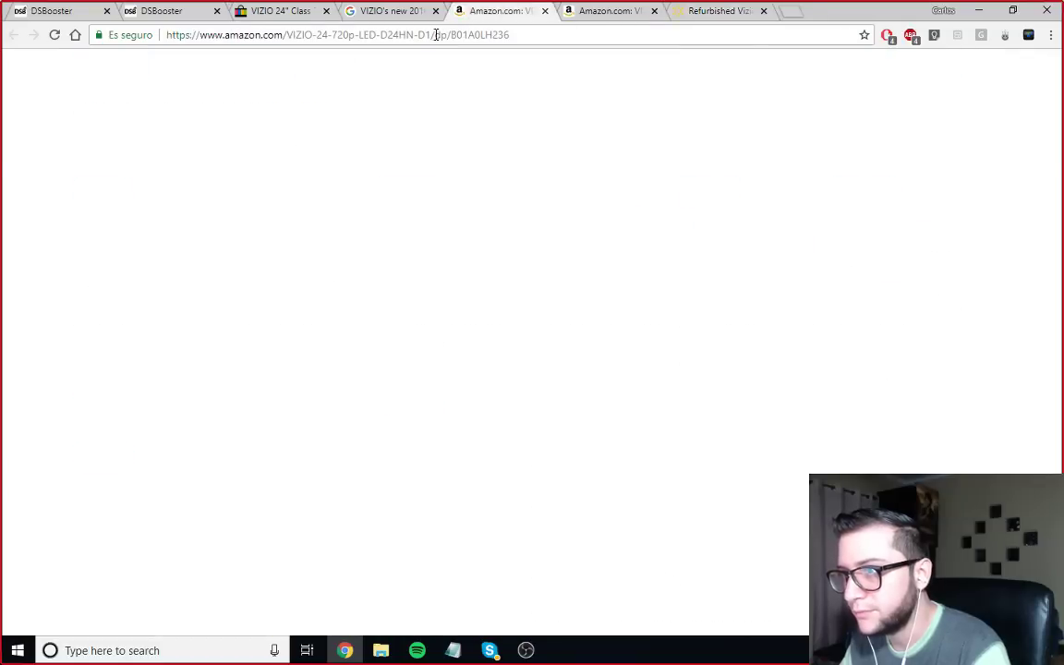
{"action": "left_click", "coordinate": [429, 35]}
{"action": "left_click", "coordinate": [820, 11]}
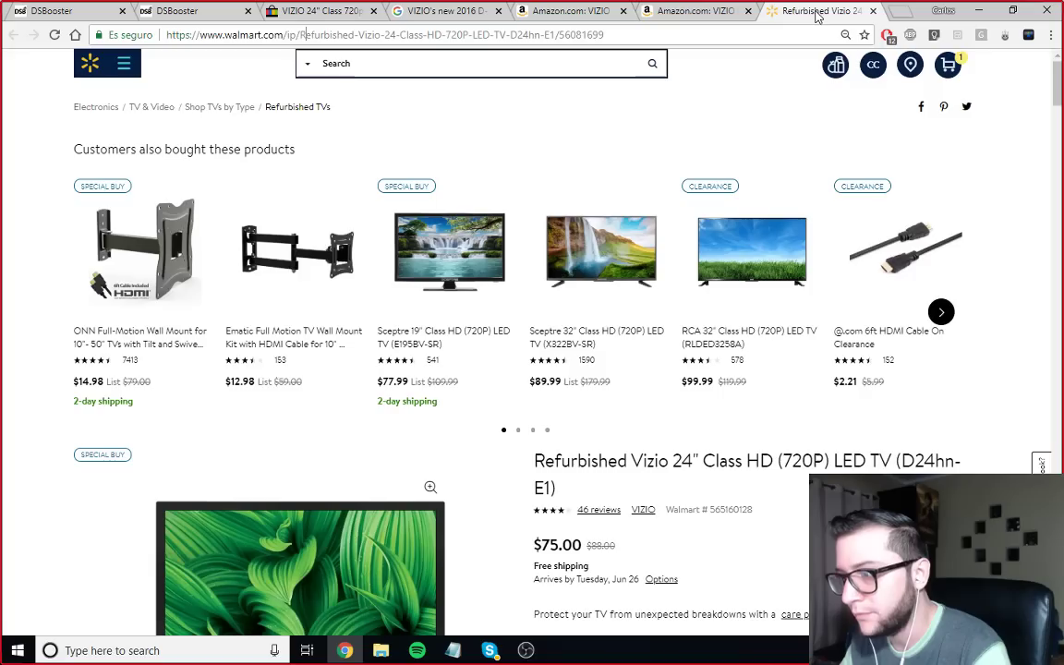
{"action": "scroll", "coordinate": [699, 213], "scroll_direction": "down", "scroll_amount": 6}
{"action": "scroll", "coordinate": [637, 225], "scroll_direction": "up", "scroll_amount": 2}
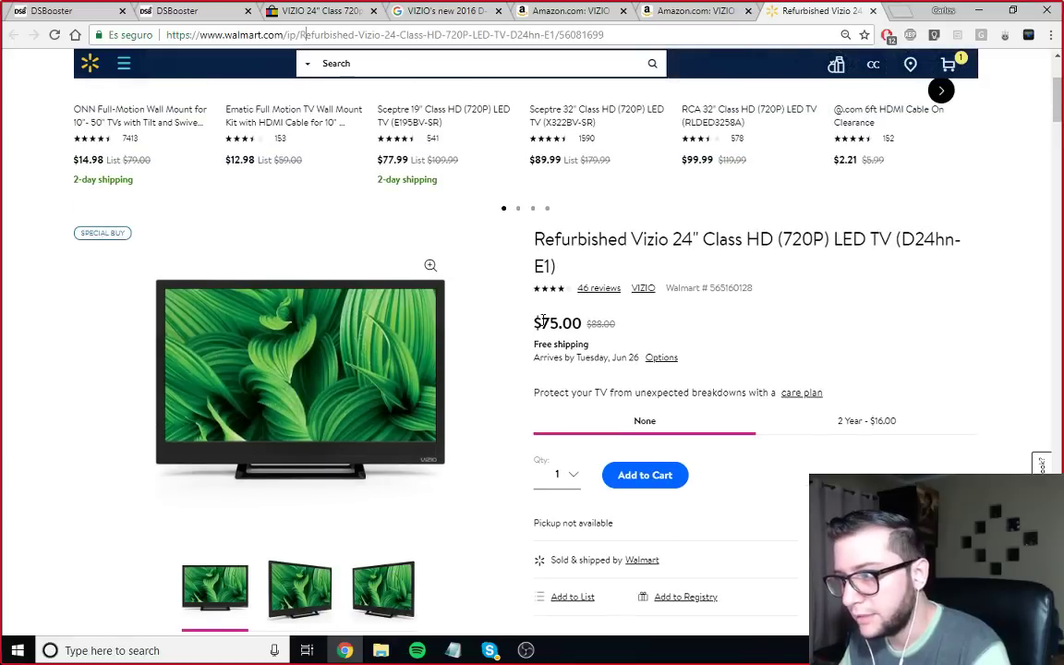
{"action": "left_click_drag", "start_coordinate": [541, 323], "coordinate": [577, 322]}
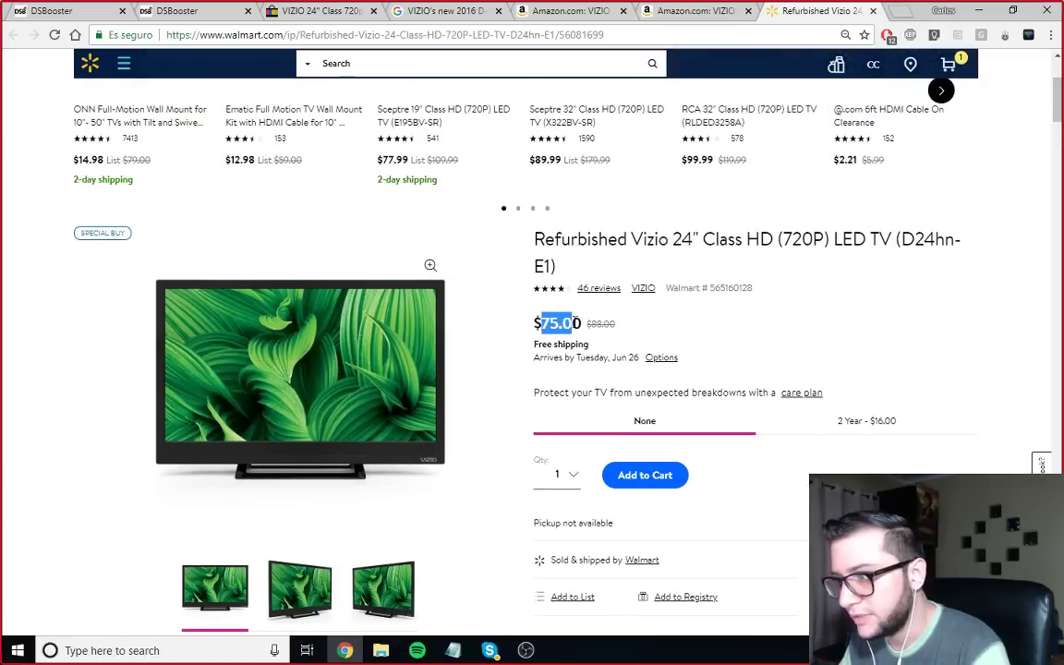
Step: Check the availability of the certified refurbished VIZIO D24hn-D1 with wall mount bracket on Amazon, and close its page
{"action": "left_click", "coordinate": [667, 13]}
{"action": "scroll", "coordinate": [573, 351], "scroll_direction": "down", "scroll_amount": 2}
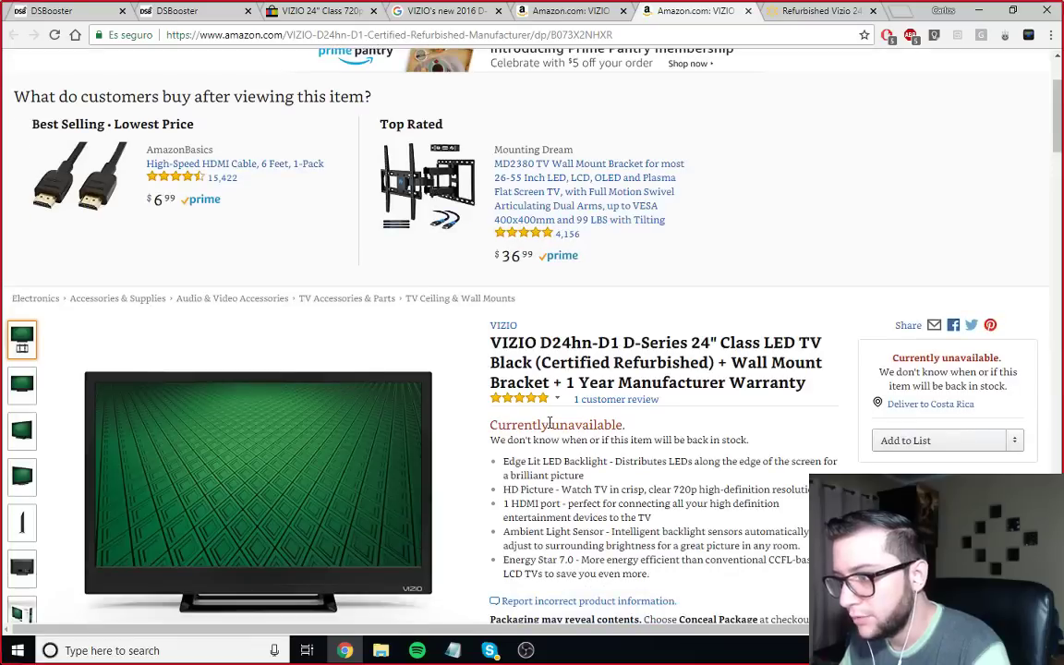
{"action": "scroll", "coordinate": [531, 411], "scroll_direction": "down", "scroll_amount": 1}
{"action": "scroll", "coordinate": [531, 411], "scroll_direction": "down", "scroll_amount": 1}
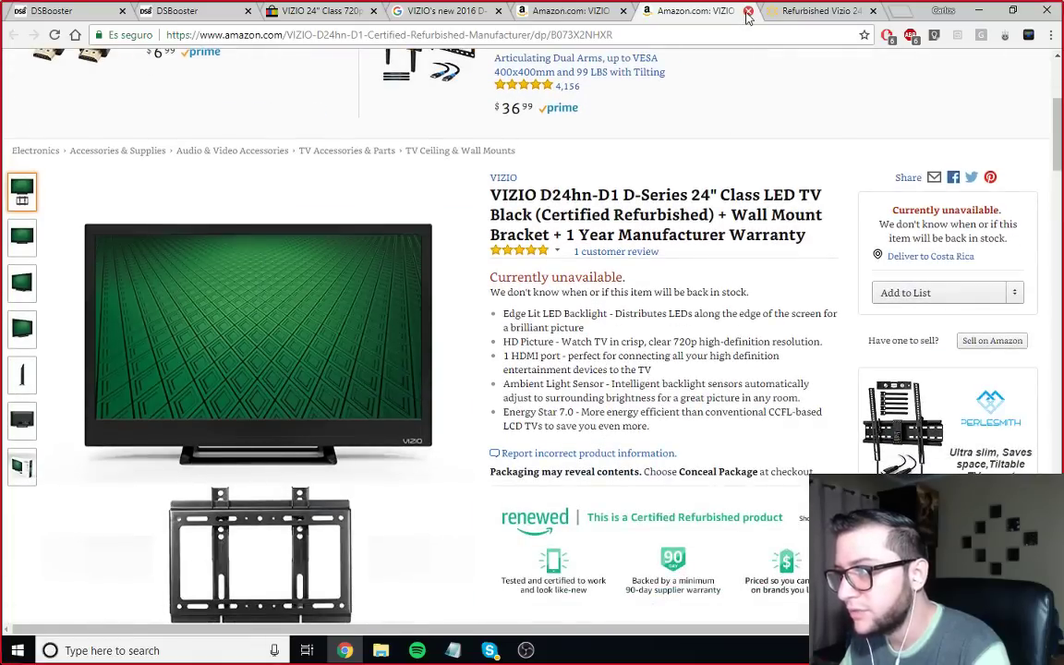
{"action": "left_click", "coordinate": [748, 11]}
Step: Check the Amazon price of the VIZIO 24" D24HN-D1 (2016) TV, and close its page
{"action": "left_click", "coordinate": [552, 12]}
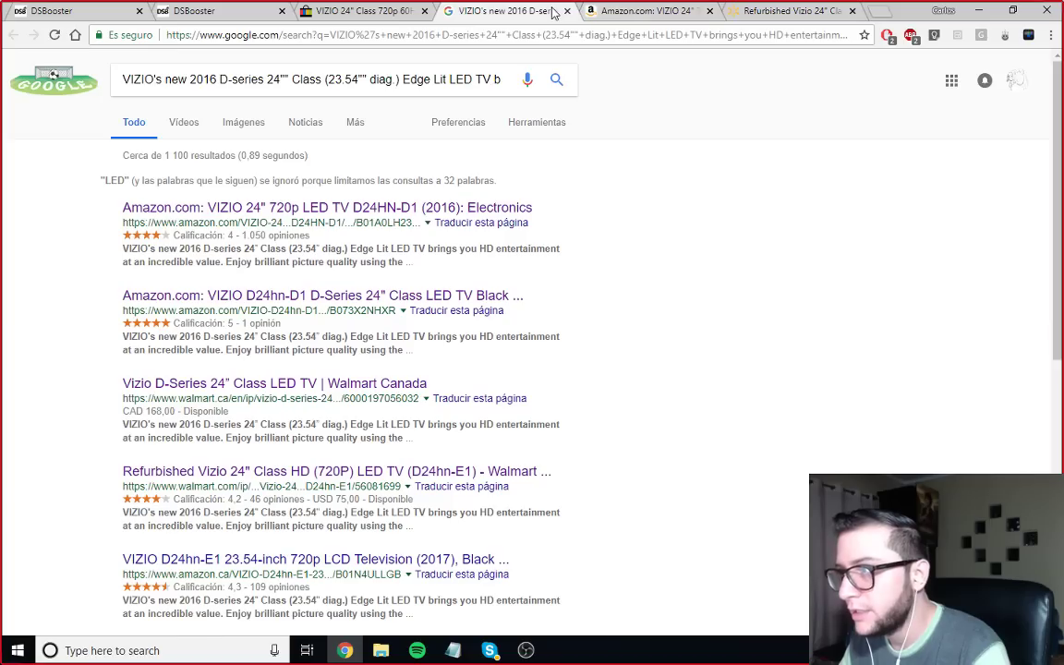
{"action": "left_click", "coordinate": [650, 13]}
{"action": "scroll", "coordinate": [543, 365], "scroll_direction": "down", "scroll_amount": 3}
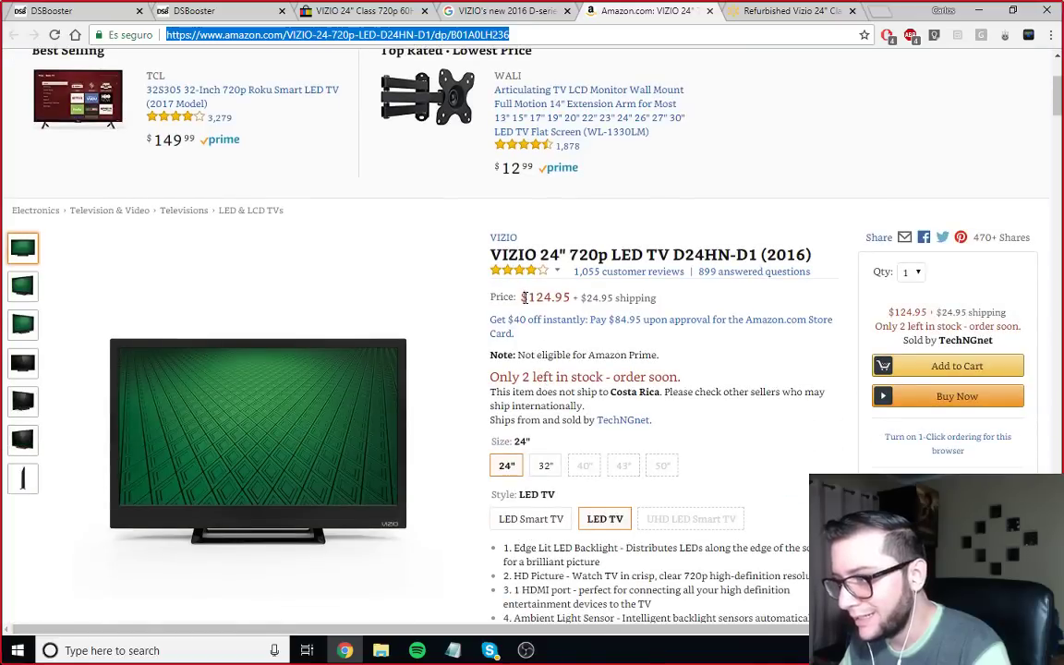
{"action": "left_click_drag", "start_coordinate": [522, 298], "coordinate": [570, 298]}
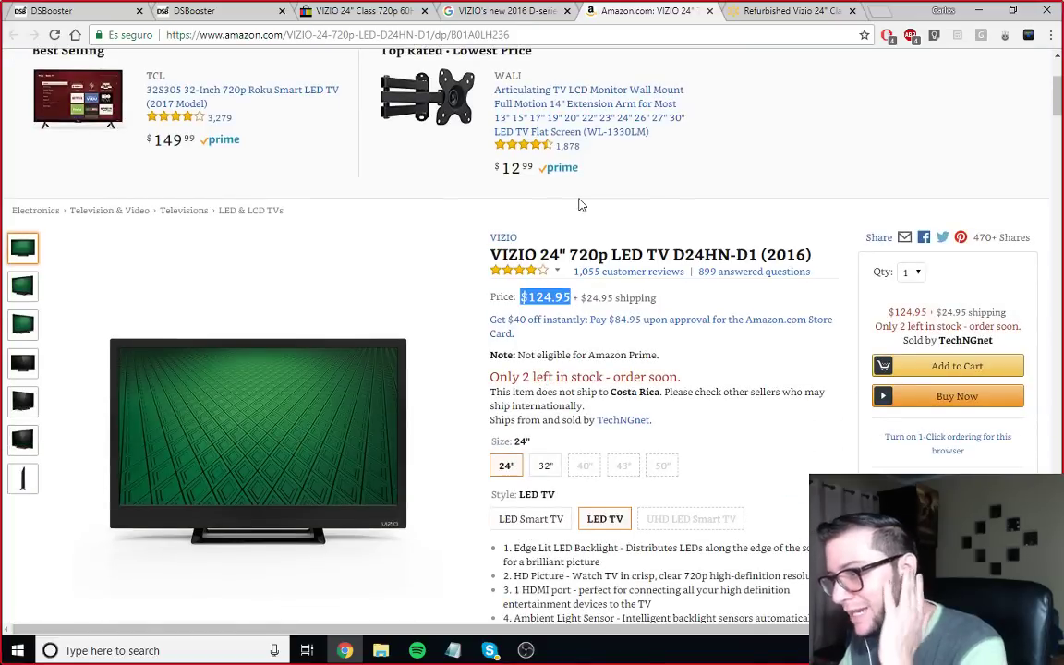
{"action": "left_click", "coordinate": [709, 11]}
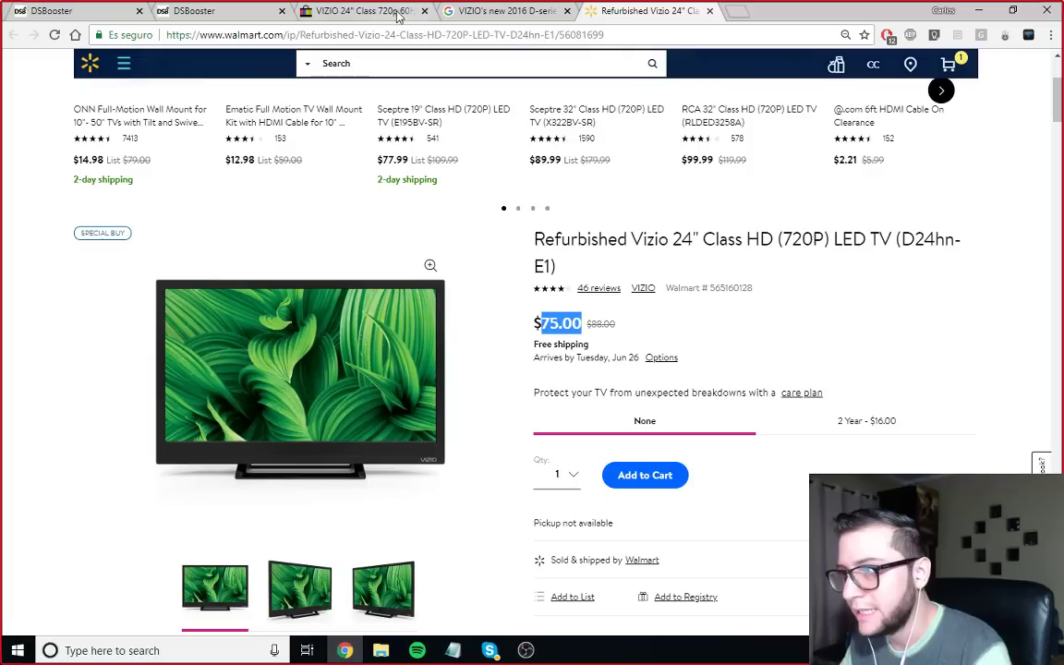
Step: Compare the TV's eBay selling price with the refurbished model's Walmart price
{"action": "left_click", "coordinate": [504, 291]}
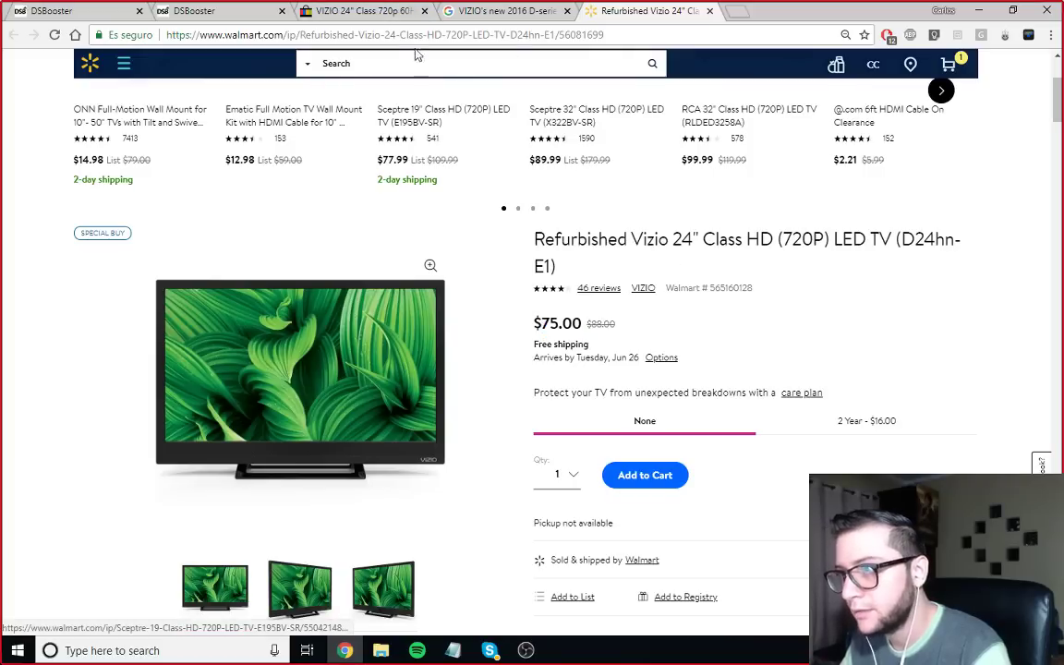
{"action": "left_click", "coordinate": [355, 11]}
{"action": "scroll", "coordinate": [536, 314], "scroll_direction": "up", "scroll_amount": 2}
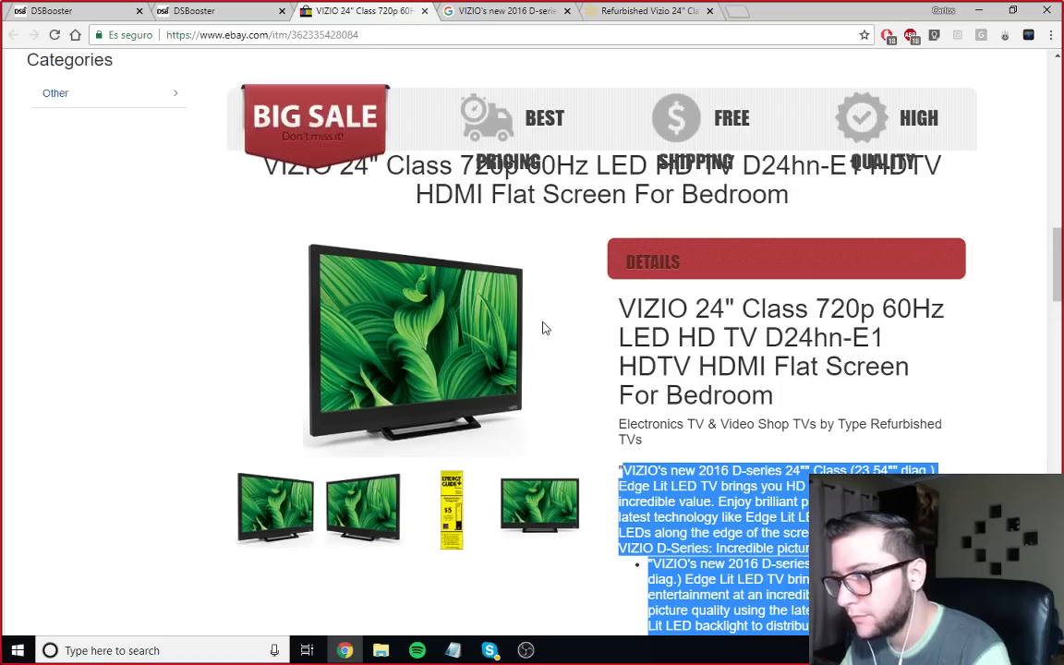
{"action": "scroll", "coordinate": [543, 328], "scroll_direction": "up", "scroll_amount": 15}
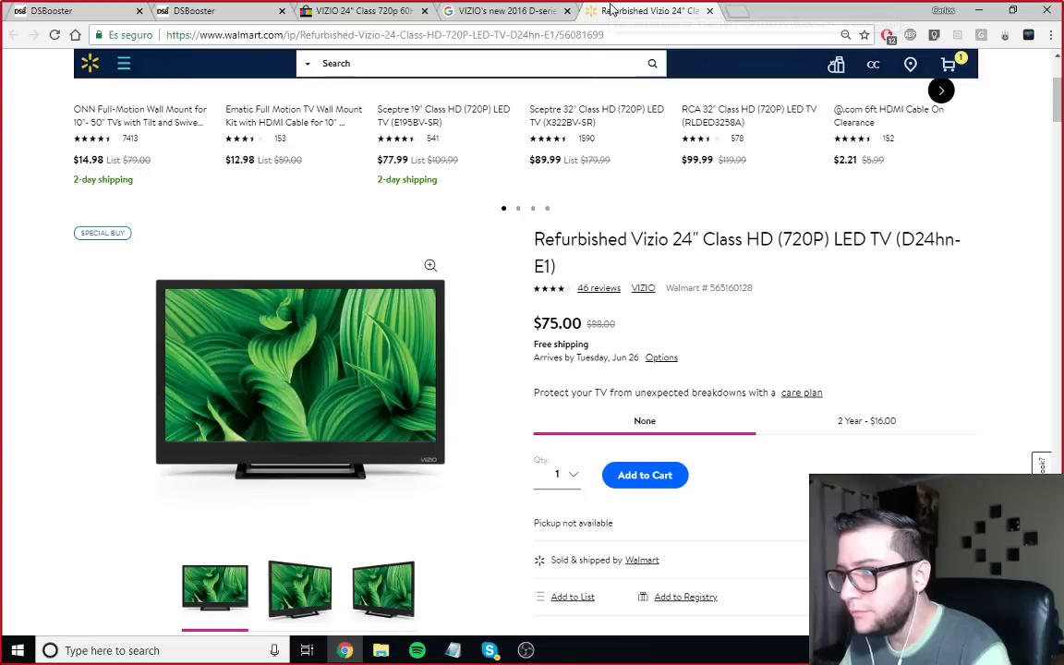
{"action": "left_click", "coordinate": [647, 11]}
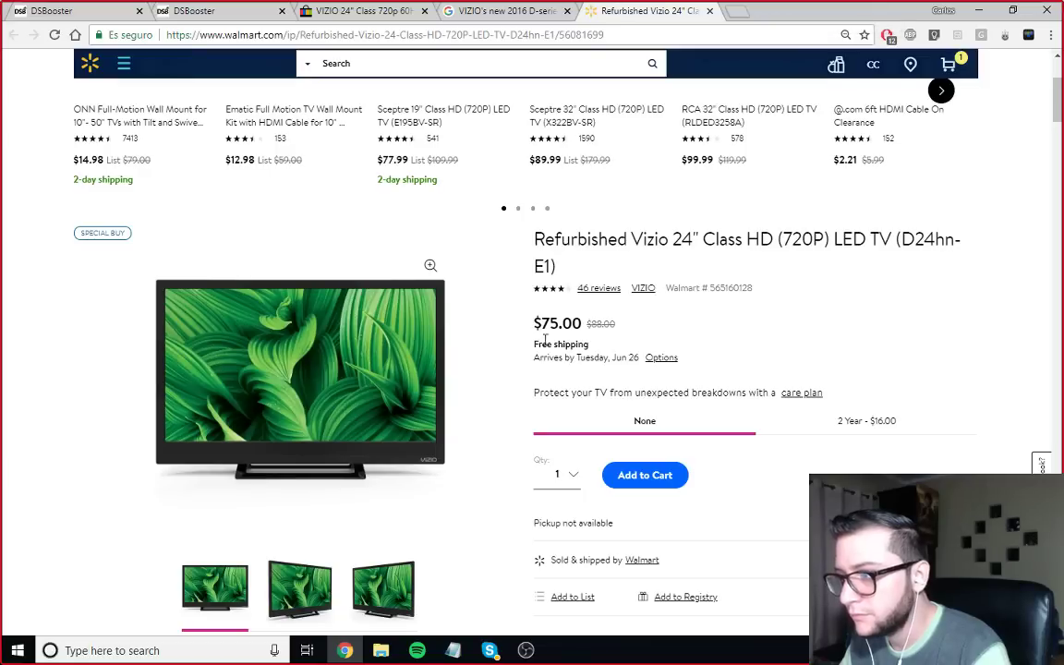
{"action": "left_click_drag", "start_coordinate": [535, 324], "coordinate": [578, 324]}
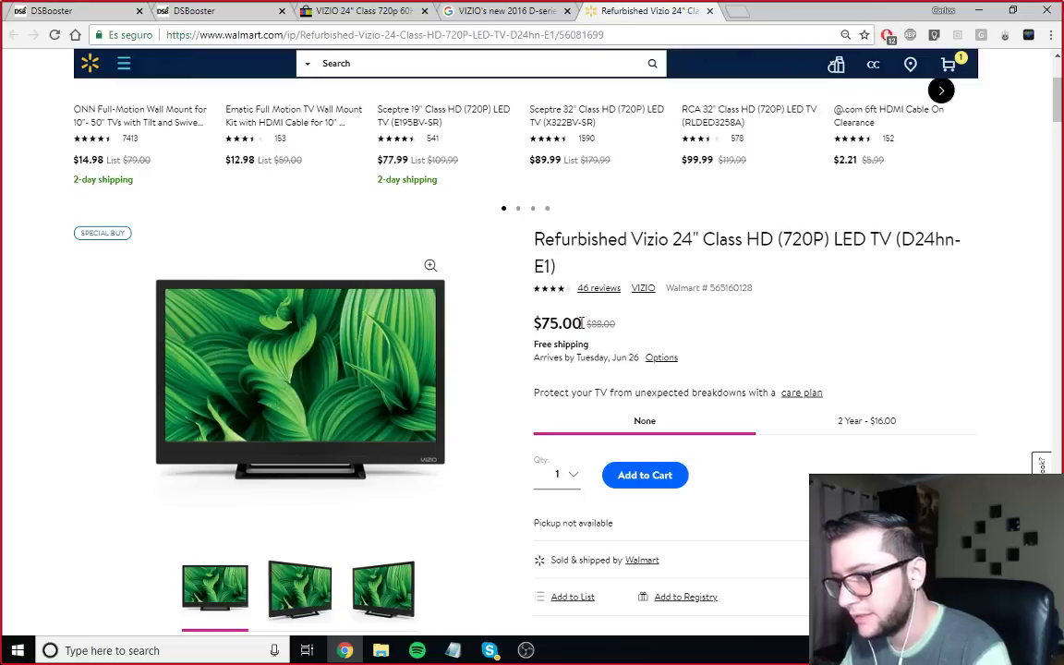
{"action": "left_click", "coordinate": [360, 11]}
{"action": "left_click", "coordinate": [507, 268]}
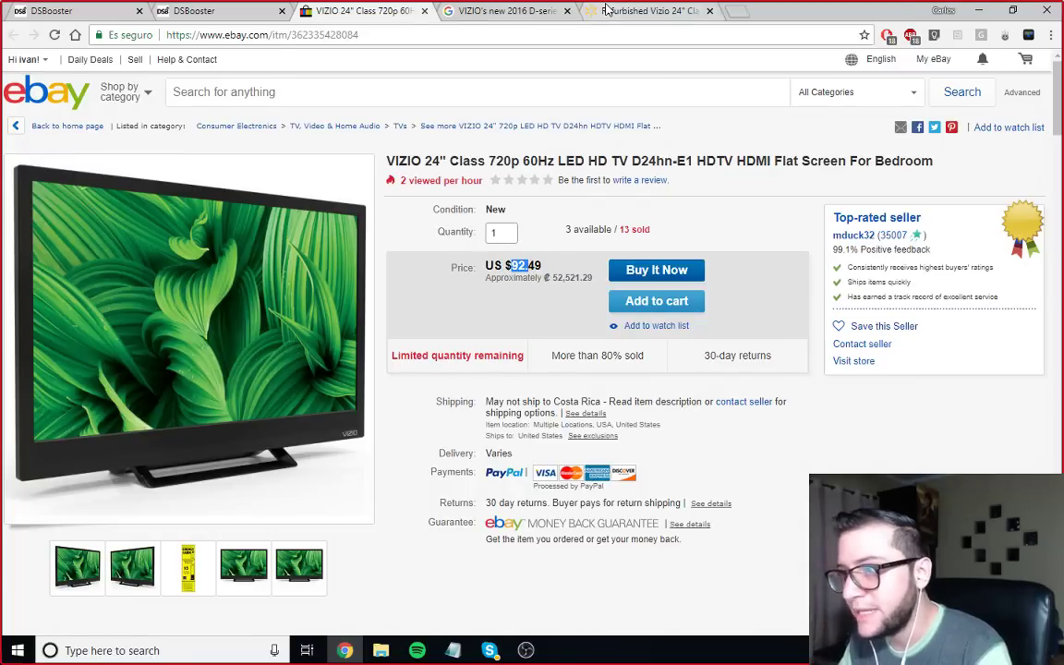
Step: Compare the refurbished Vizio TV's photo and price on Walmart with those of the eBay listing
{"action": "left_click", "coordinate": [646, 11]}
{"action": "scroll", "coordinate": [305, 462], "scroll_direction": "down", "scroll_amount": 1}
{"action": "left_click", "coordinate": [321, 518]}
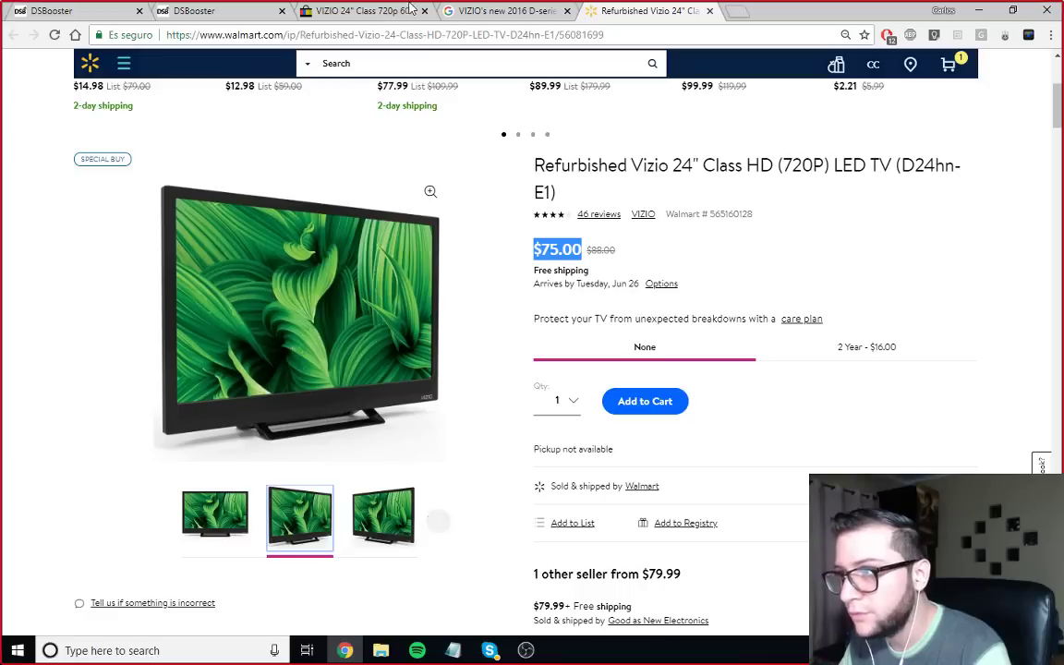
{"action": "left_click", "coordinate": [355, 11]}
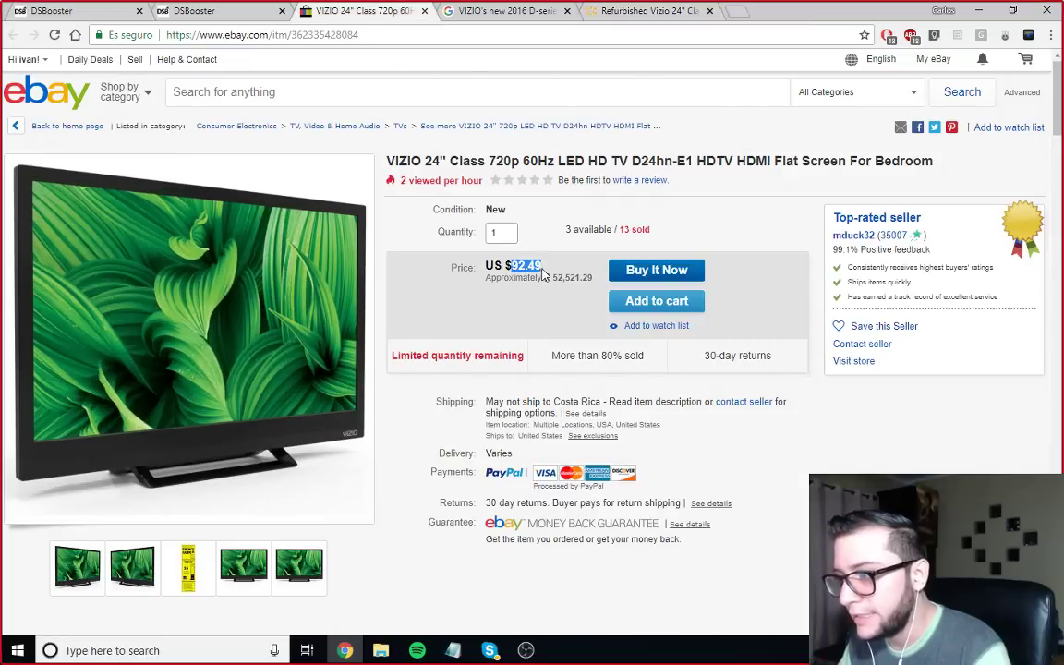
{"action": "left_click", "coordinate": [652, 14]}
{"action": "double_click", "coordinate": [559, 250]}
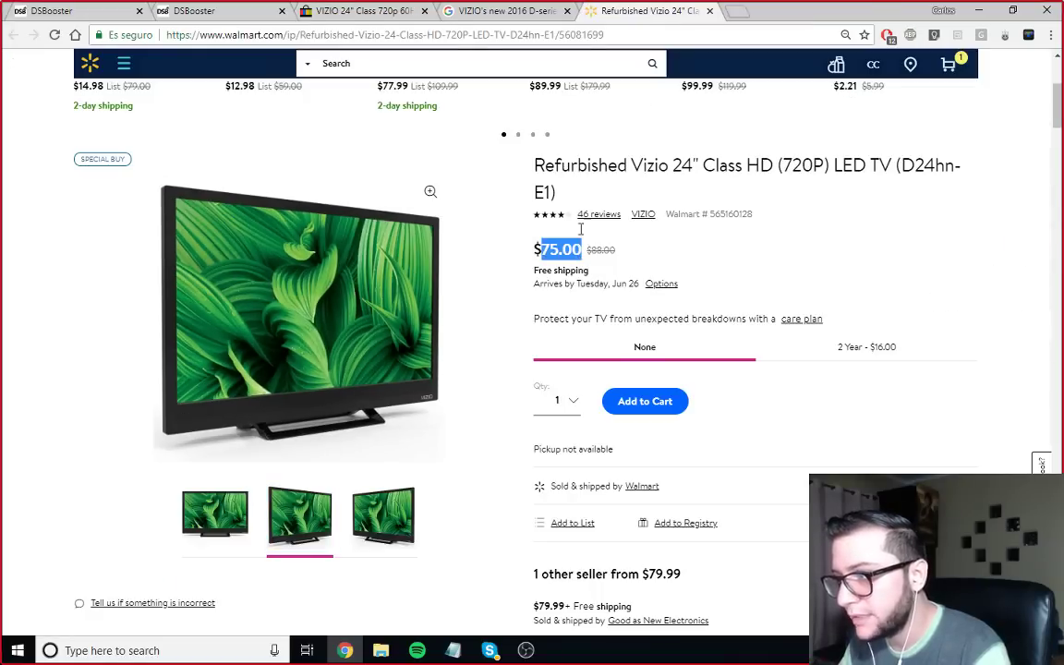
Step: Search the eBay listing for the Walmart specification "Screen Size (Diag.): 23.54"" to verify both describe the same TV
{"action": "left_click", "coordinate": [376, 17]}
{"action": "scroll", "coordinate": [418, 47], "scroll_direction": "down", "scroll_amount": 4}
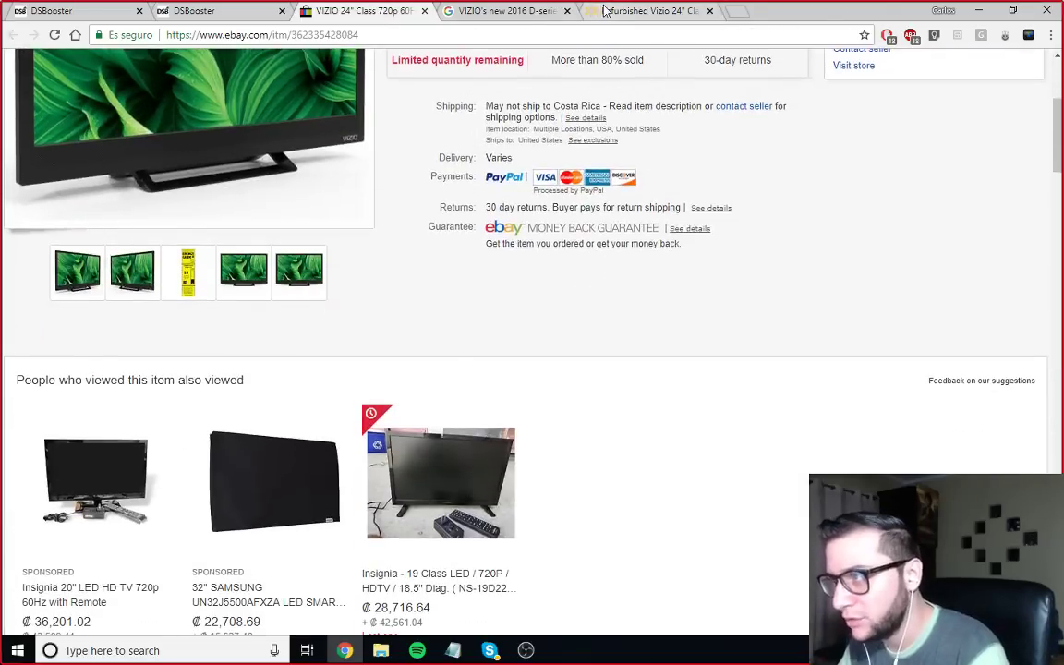
{"action": "left_click", "coordinate": [647, 11]}
{"action": "scroll", "coordinate": [531, 260], "scroll_direction": "down", "scroll_amount": 15}
{"action": "scroll", "coordinate": [560, 282], "scroll_direction": "up", "scroll_amount": 3}
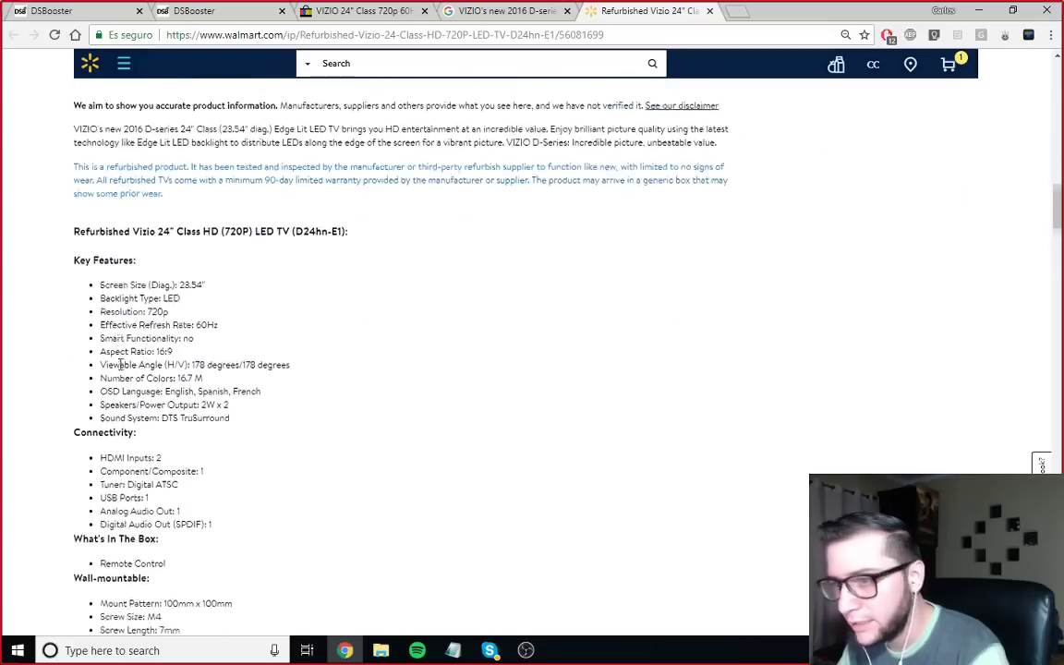
{"action": "left_click_drag", "start_coordinate": [99, 317], "coordinate": [220, 321]}
{"action": "key", "text": "ctrl+c"}
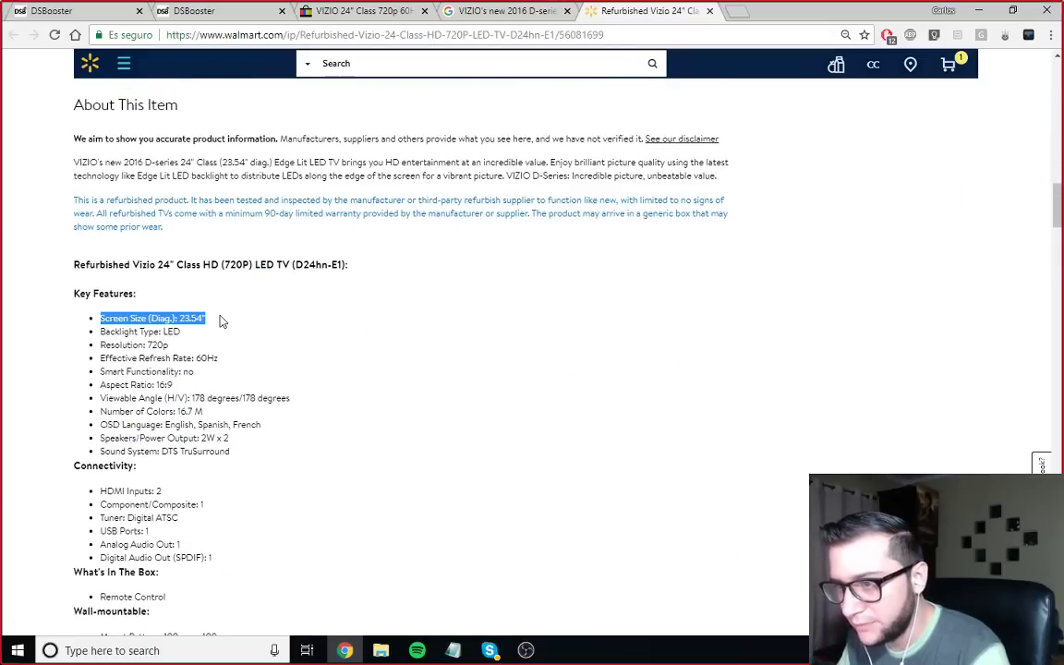
{"action": "left_click", "coordinate": [346, 11]}
{"action": "key", "text": "ctrl+f"}
{"action": "key", "text": "ctrl+v"}
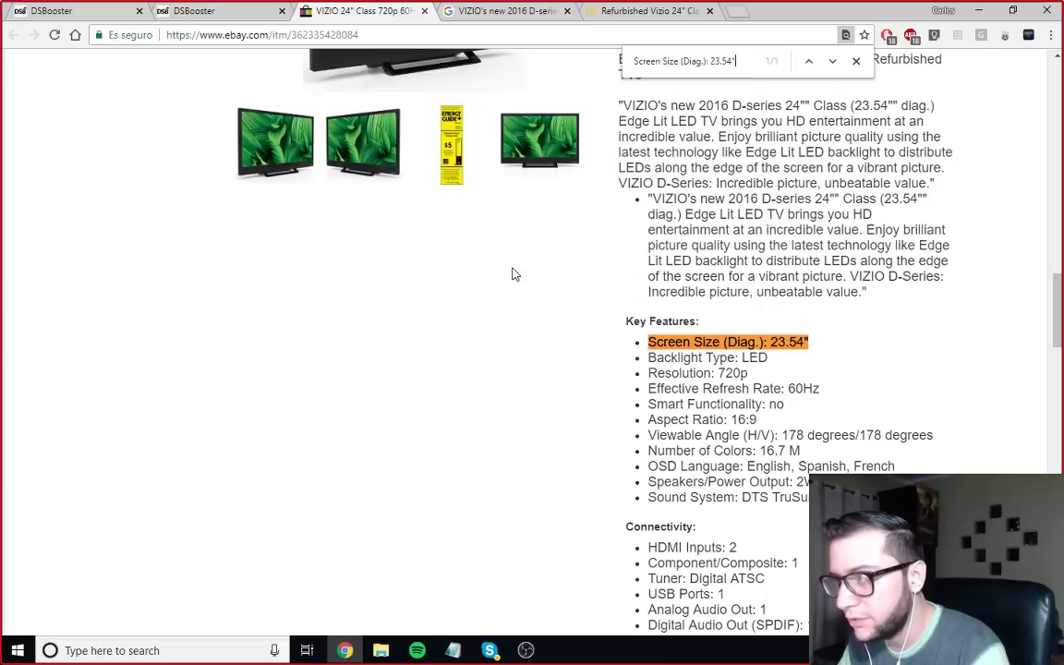
Step: Search the eBay listing for the Walmart specification "Effective Refresh Rate: 60H"
{"action": "left_click", "coordinate": [616, 10]}
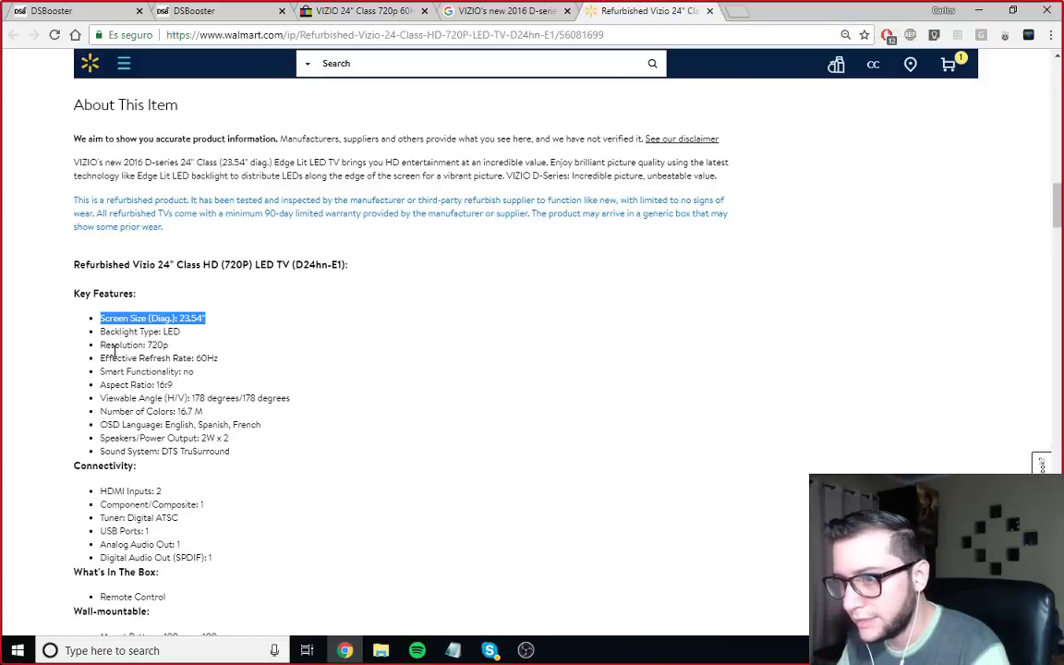
{"action": "left_click_drag", "start_coordinate": [99, 358], "coordinate": [216, 358]}
{"action": "key", "text": "ctrl+c"}
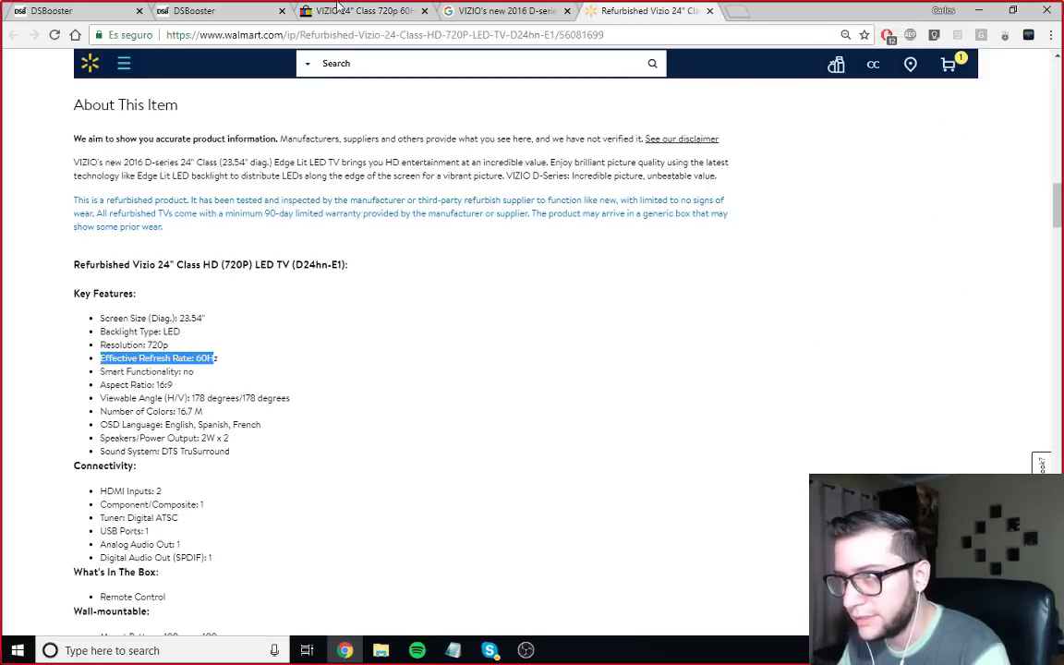
{"action": "left_click", "coordinate": [338, 7]}
{"action": "key", "text": "ctrl+f"}
{"action": "key", "text": "ctrl+v"}
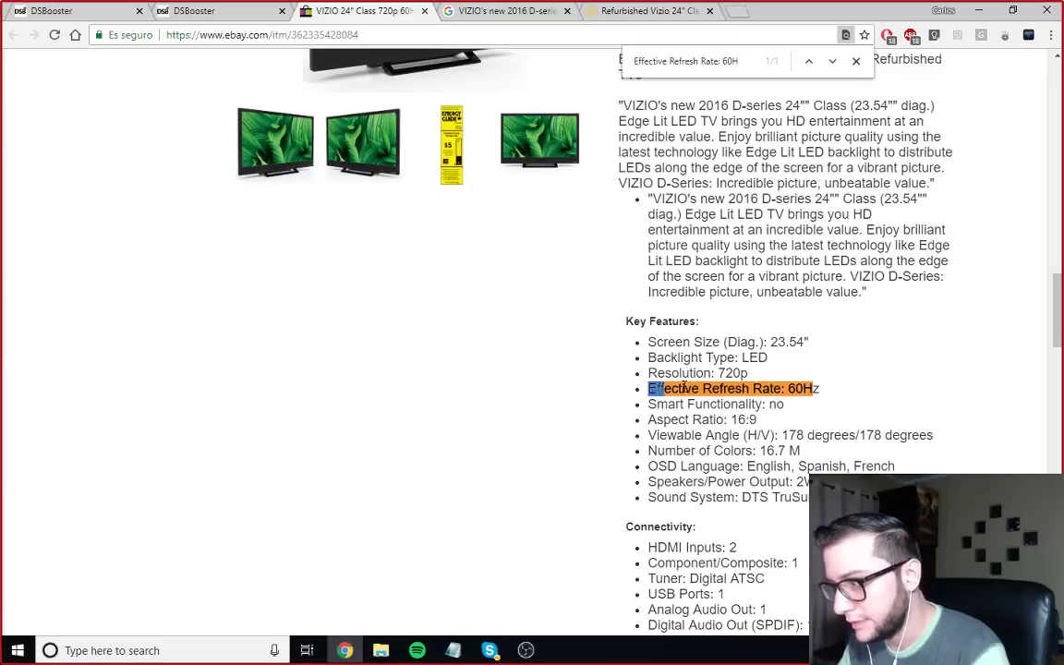
{"action": "left_click_drag", "start_coordinate": [684, 387], "coordinate": [800, 382]}
{"action": "left_click", "coordinate": [811, 382]}
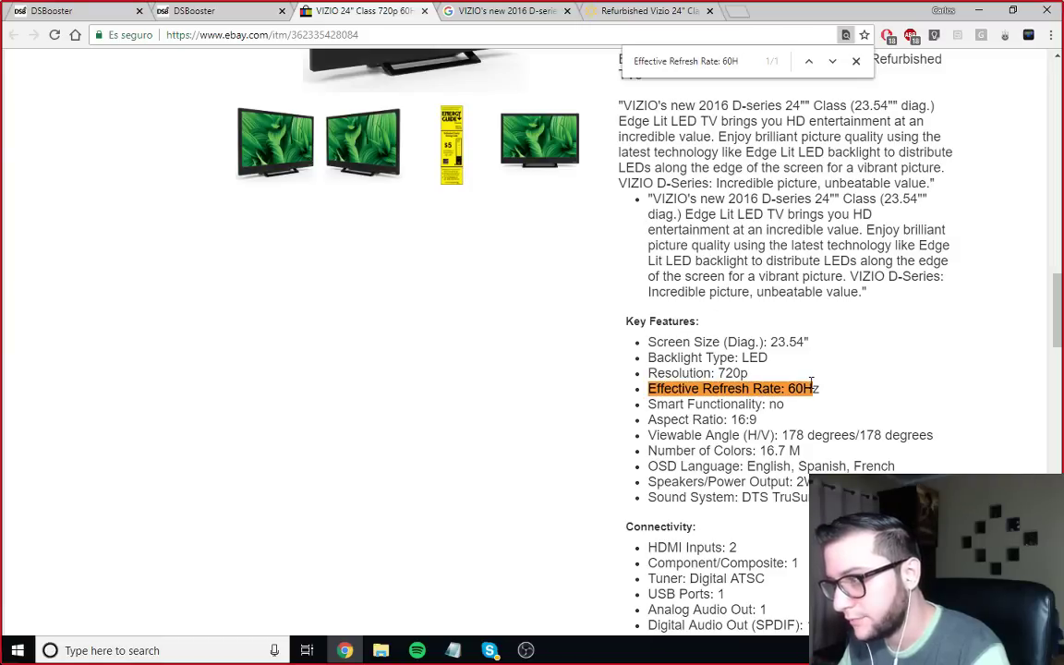
Step: Enter the refurbished TV's Walmart page address as the VIZIO item's source URL in the DSBooster results and open the item in the lister
{"action": "left_click", "coordinate": [608, 11]}
{"action": "scroll", "coordinate": [491, 157], "scroll_direction": "up", "scroll_amount": 15}
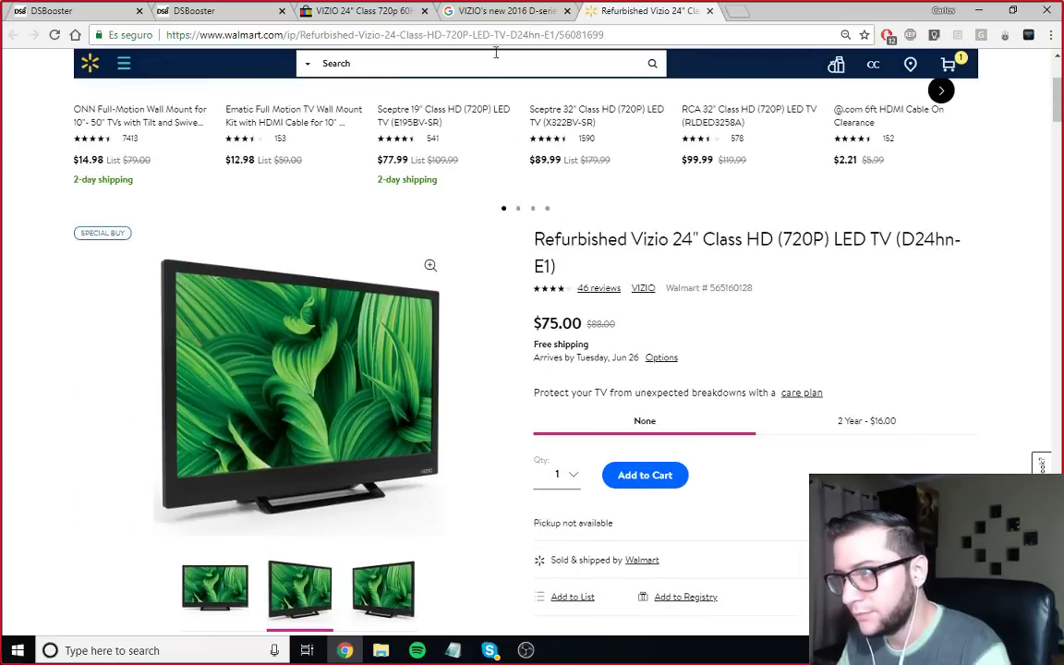
{"action": "left_click", "coordinate": [521, 33]}
{"action": "key", "text": "ctrl+c"}
{"action": "left_click", "coordinate": [214, 11]}
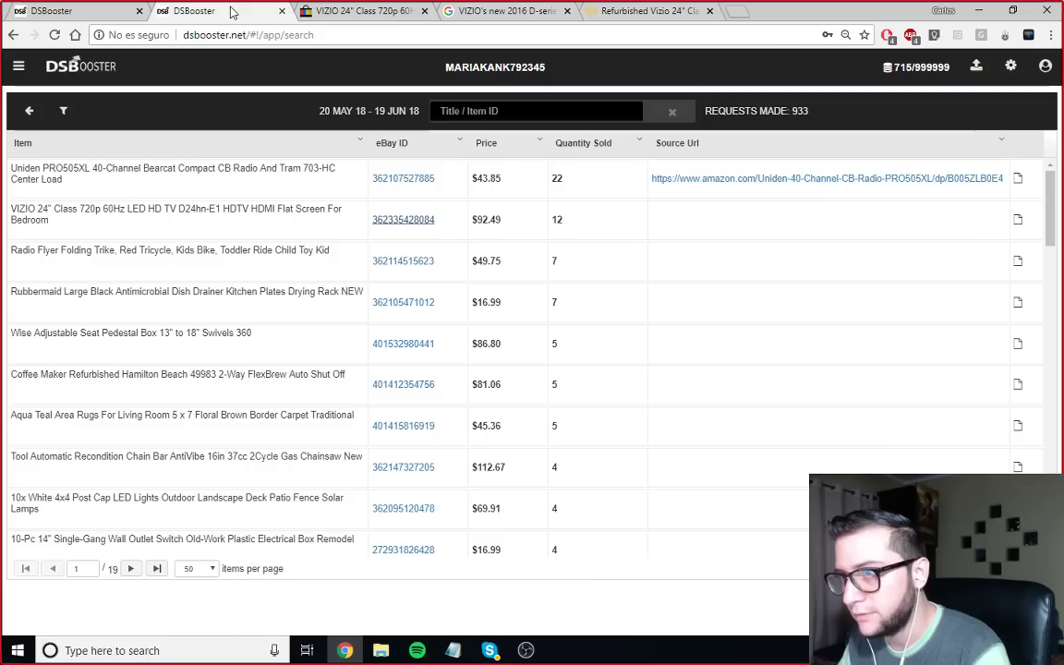
{"action": "left_click", "coordinate": [690, 230]}
{"action": "key", "text": "ctrl+v"}
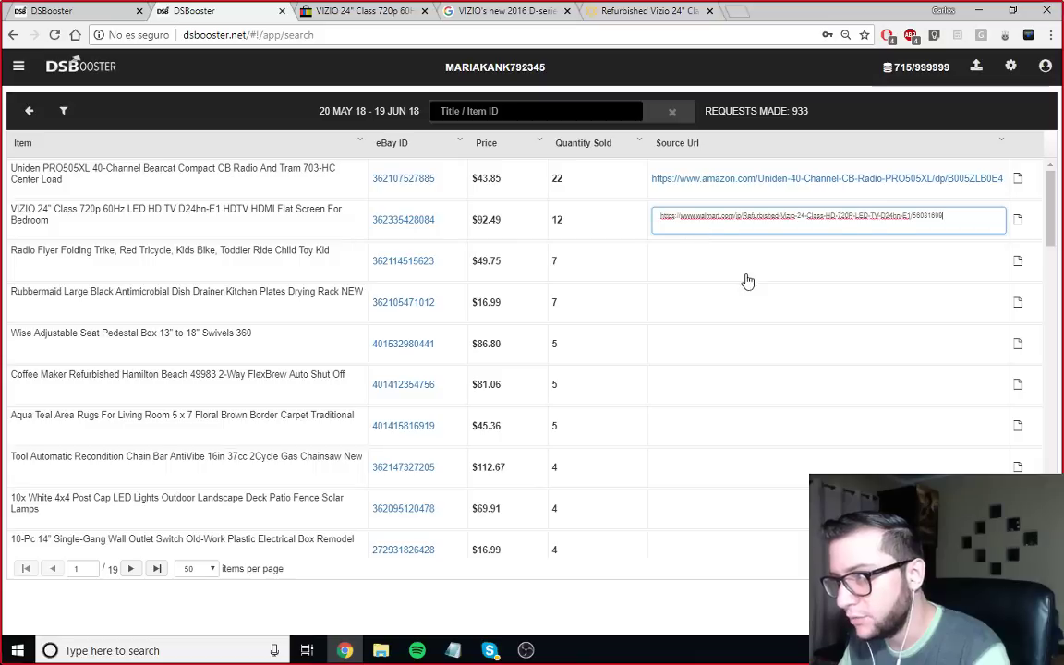
{"action": "key", "text": "Return"}
{"action": "left_click", "coordinate": [1013, 224]}
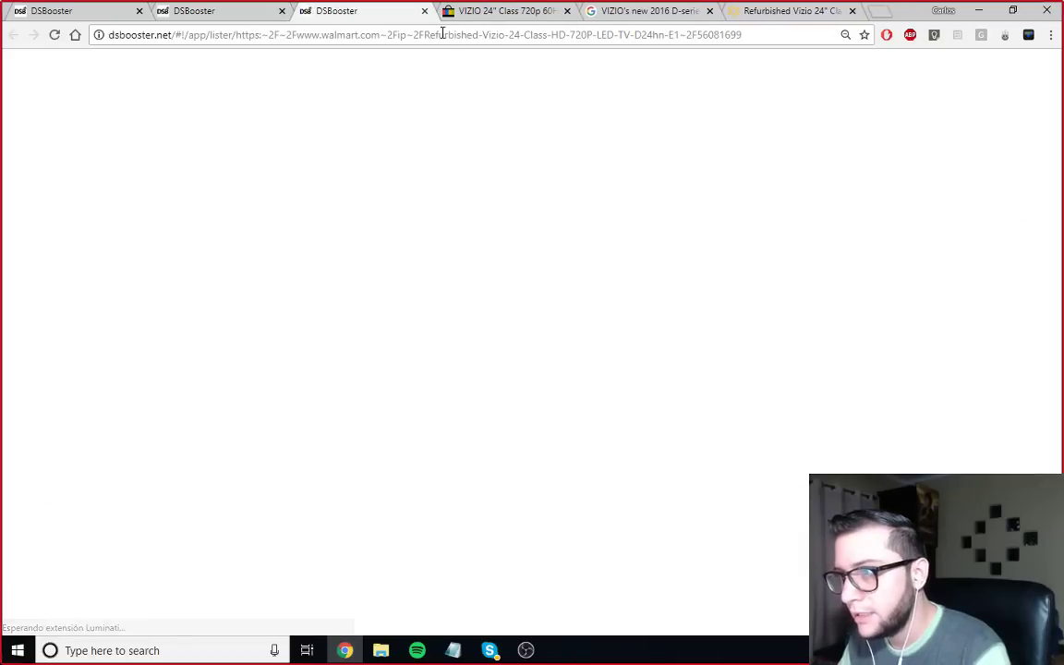
Step: Replace the listing title with the seller's "VIZIO 24" Class 720p 60Hz LED HD TV D24hn-E1 HDTV HDMI Flat Screen For Bedroom"
{"action": "left_click", "coordinate": [490, 11]}
{"action": "scroll", "coordinate": [678, 278], "scroll_direction": "up", "scroll_amount": 15}
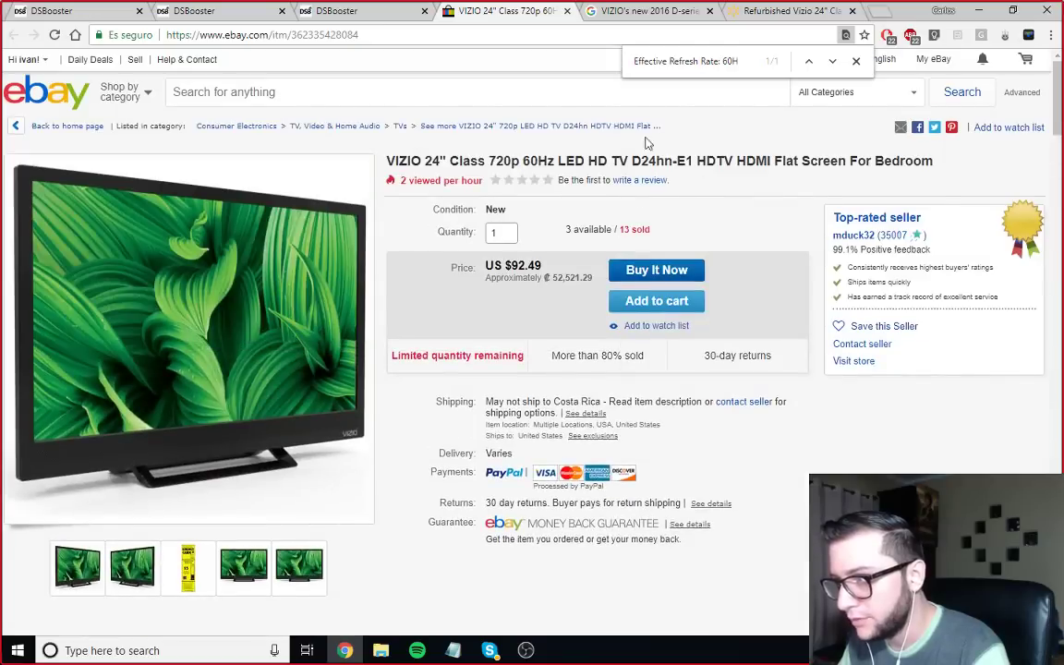
{"action": "left_click_drag", "start_coordinate": [352, 146], "coordinate": [944, 173]}
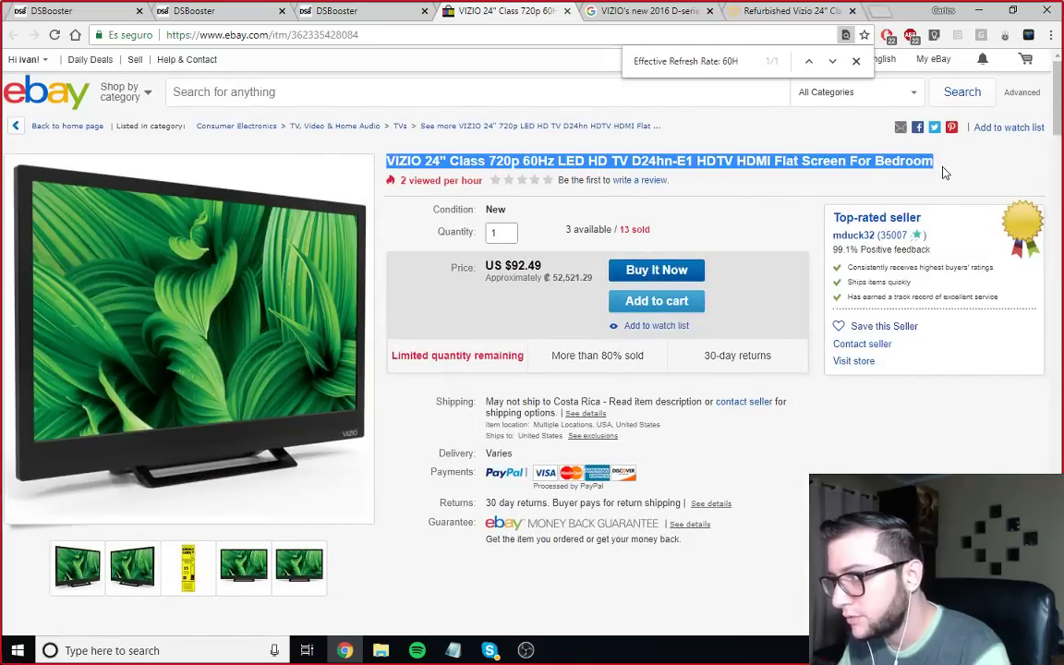
{"action": "left_click", "coordinate": [346, 14]}
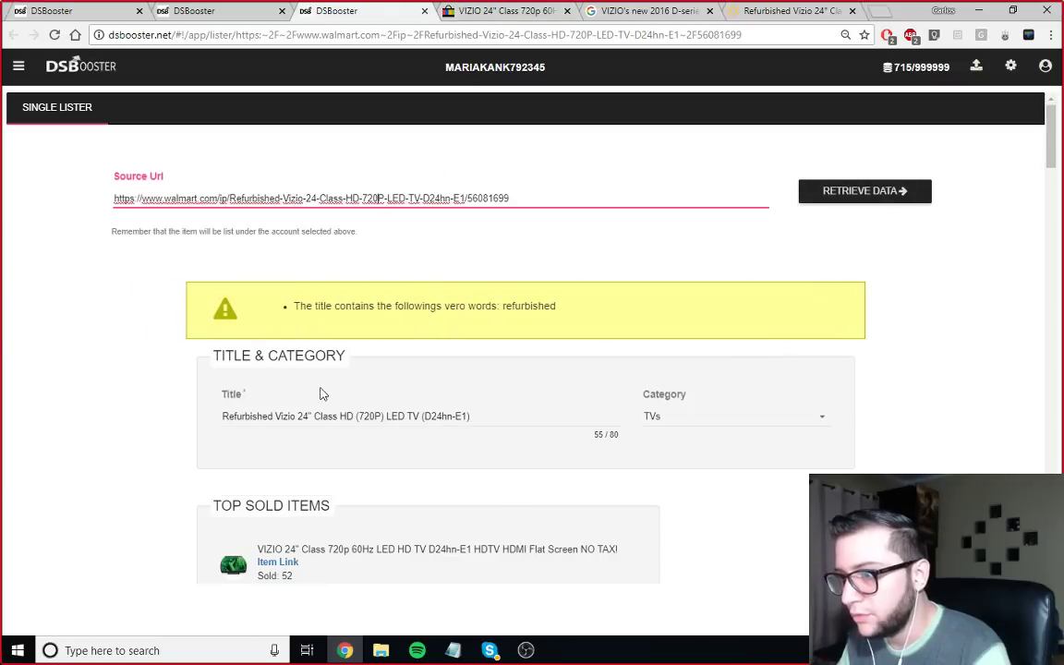
{"action": "triple_click", "coordinate": [323, 415]}
{"action": "type", "text": "VIZIO 24\" Class 720p 60Hz LED HD TV D24hn-E1 HDTV HDMI Flat Screen For Bedroom"}
{"action": "left_click", "coordinate": [174, 375]}
Step: Look through the listing form to its end and reread the rule "Menor precio o IGUAL" in the Notepad notes
{"action": "scroll", "coordinate": [230, 349], "scroll_direction": "down", "scroll_amount": 15}
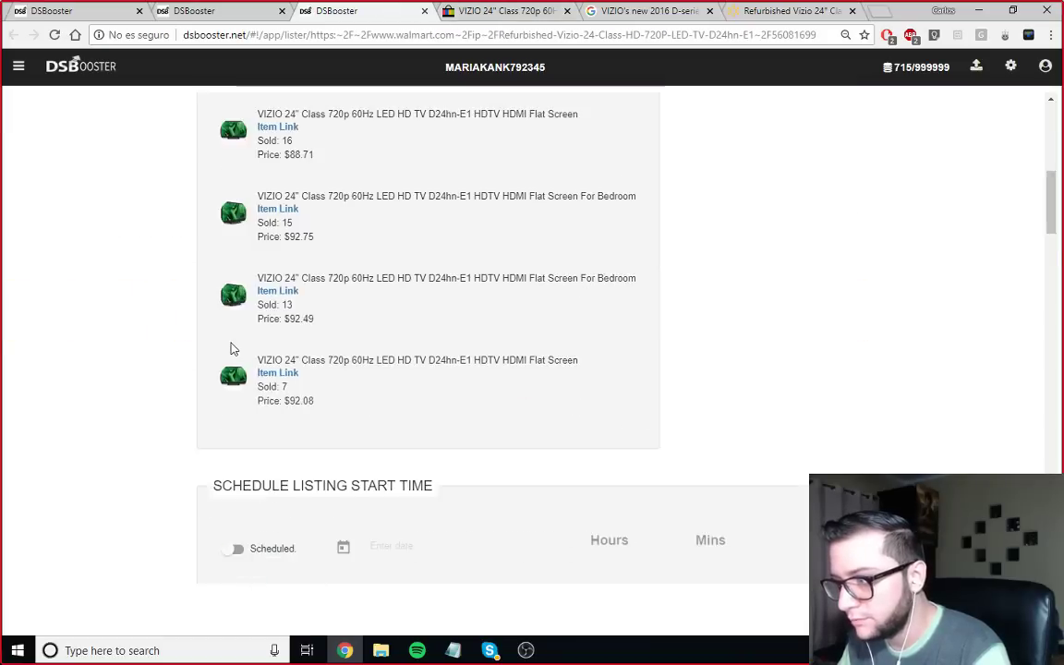
{"action": "scroll", "coordinate": [245, 340], "scroll_direction": "down", "scroll_amount": 15}
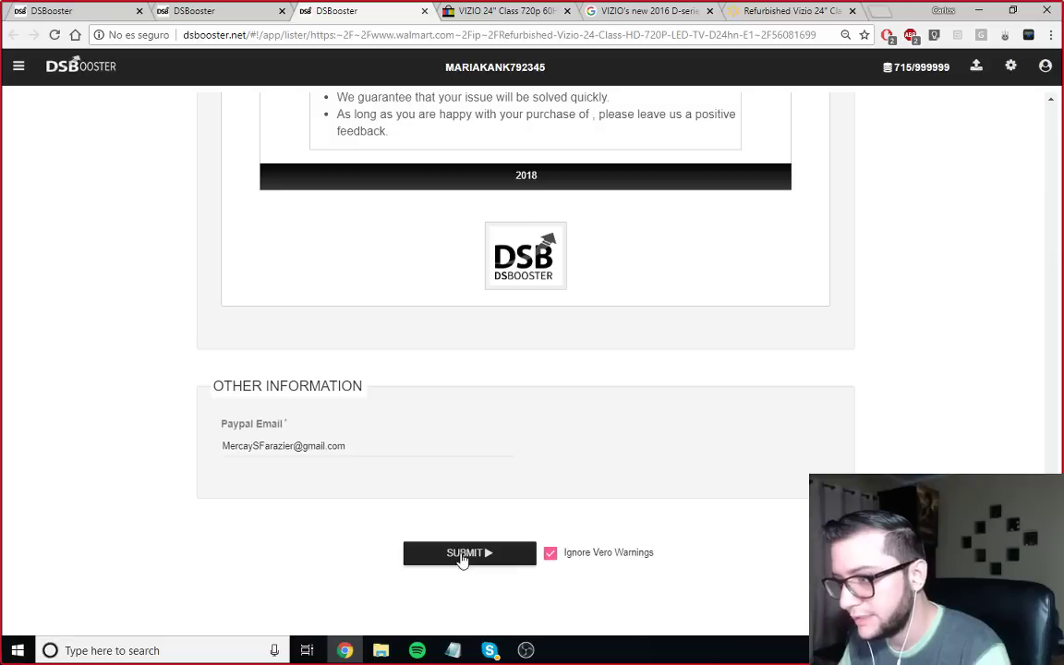
{"action": "mouse_move", "coordinate": [462, 653]}
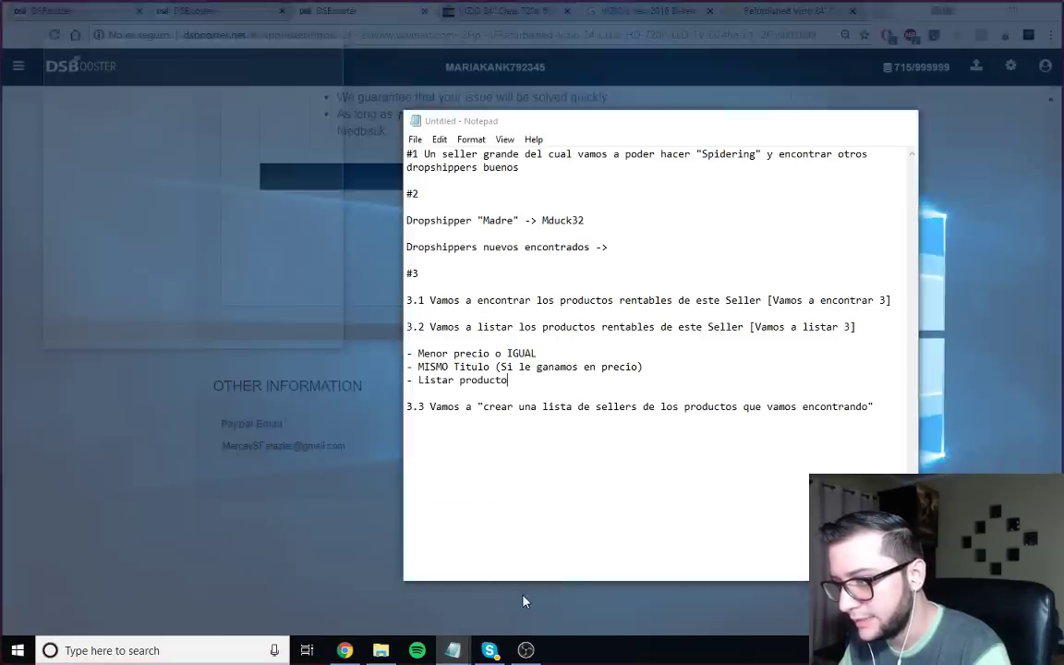
{"action": "left_click", "coordinate": [523, 591]}
{"action": "left_click_drag", "start_coordinate": [420, 352], "coordinate": [551, 351]}
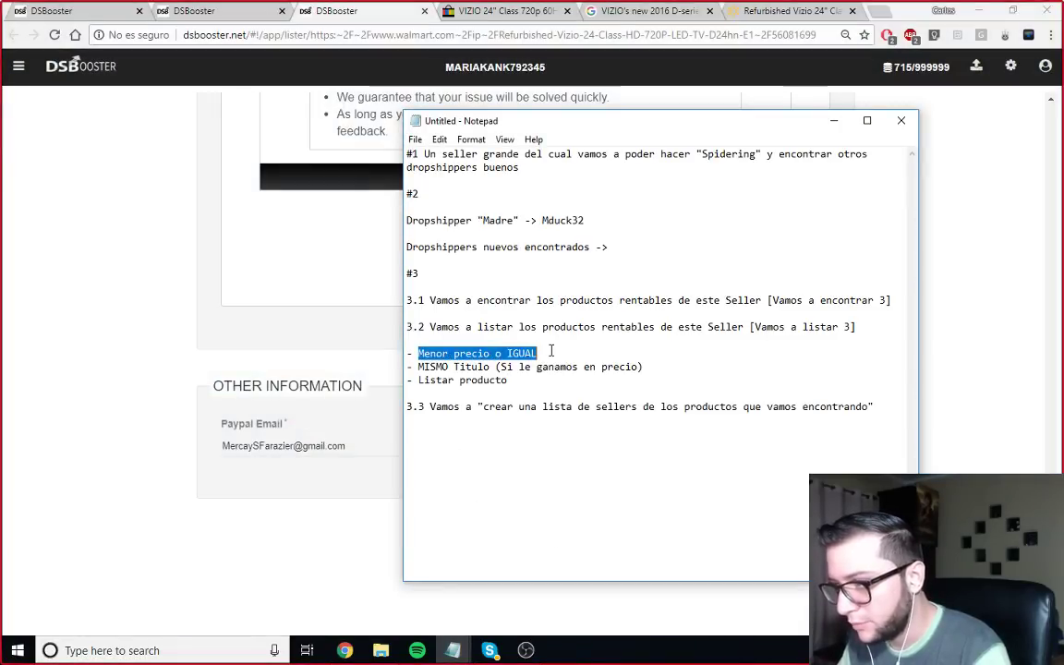
Step: Set the profit percentage to 2 in the DSBooster listing details
{"action": "scroll", "coordinate": [223, 325], "scroll_direction": "up", "scroll_amount": 12}
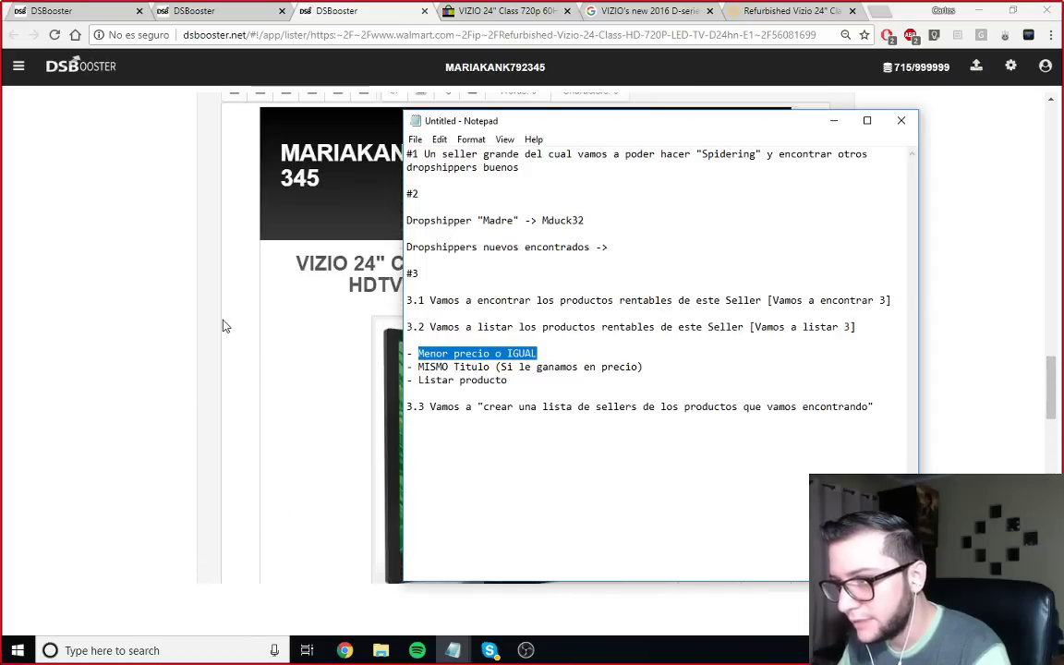
{"action": "scroll", "coordinate": [224, 325], "scroll_direction": "down", "scroll_amount": 8}
{"action": "left_click", "coordinate": [338, 515]}
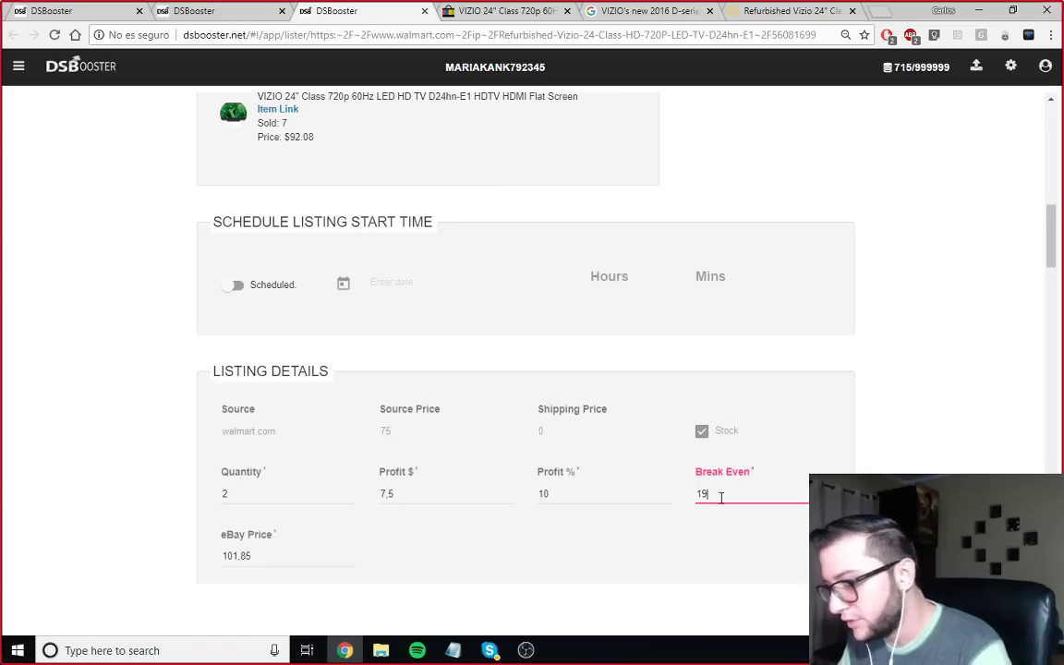
{"action": "left_click", "coordinate": [561, 494]}
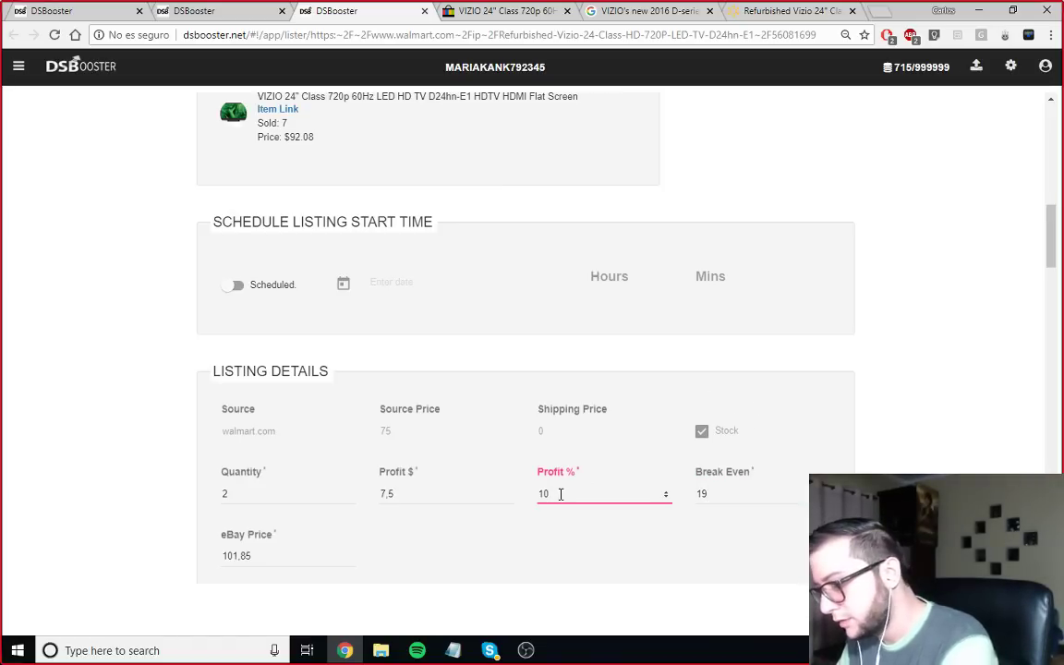
{"action": "key", "text": "BackSpace"}
{"action": "key", "text": "BackSpace"}
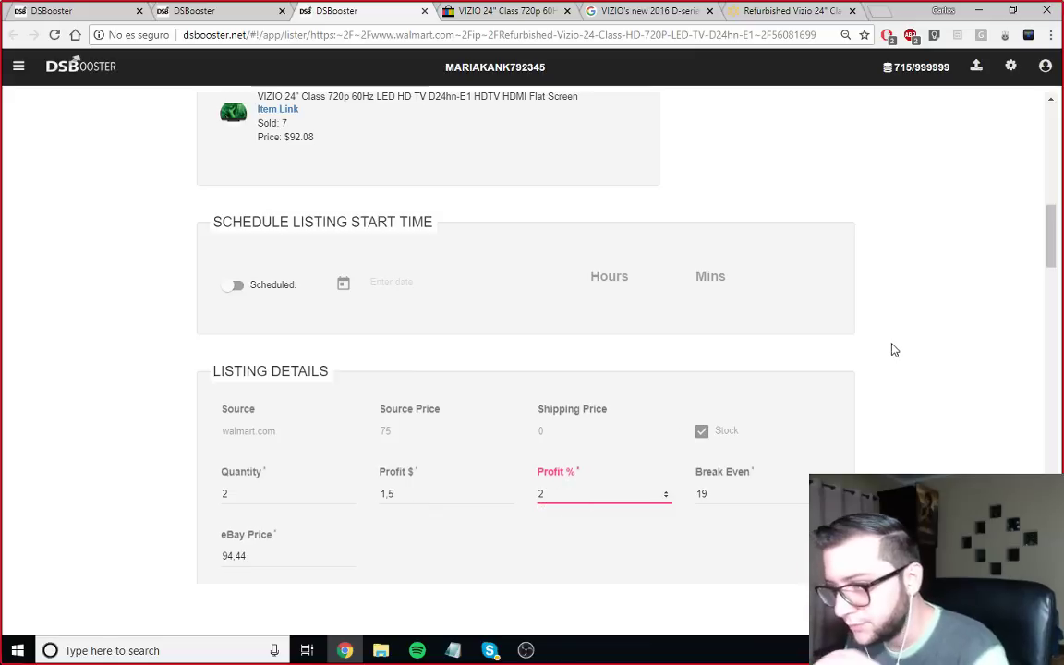
Step: Check the seller's price for the VIZIO TV on eBay and return to the listing form
{"action": "left_click", "coordinate": [518, 10]}
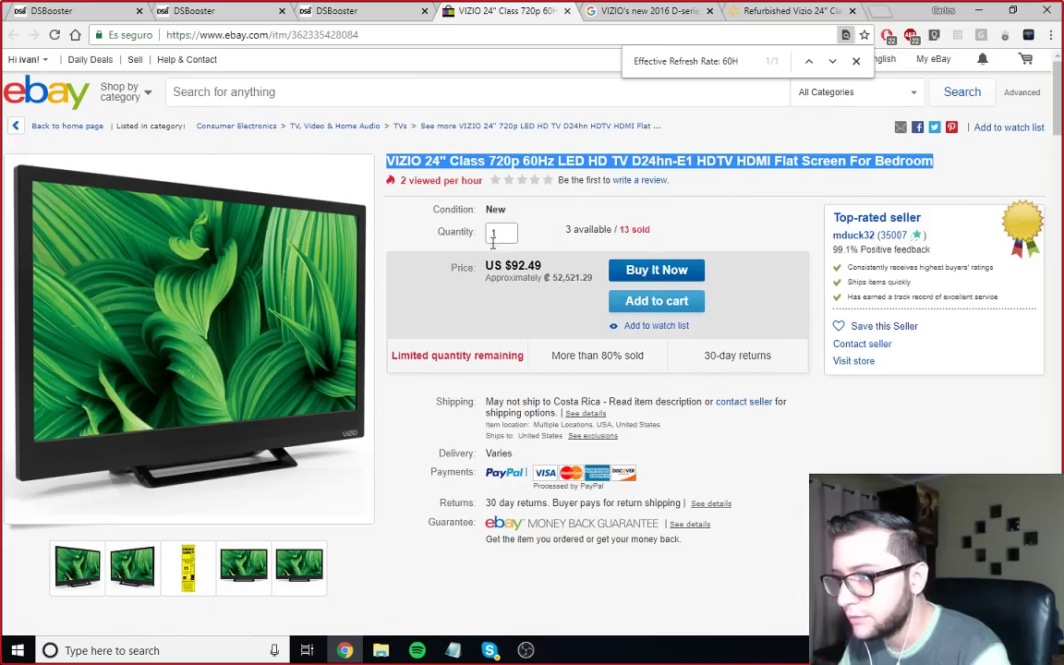
{"action": "left_click_drag", "start_coordinate": [505, 266], "coordinate": [527, 265]}
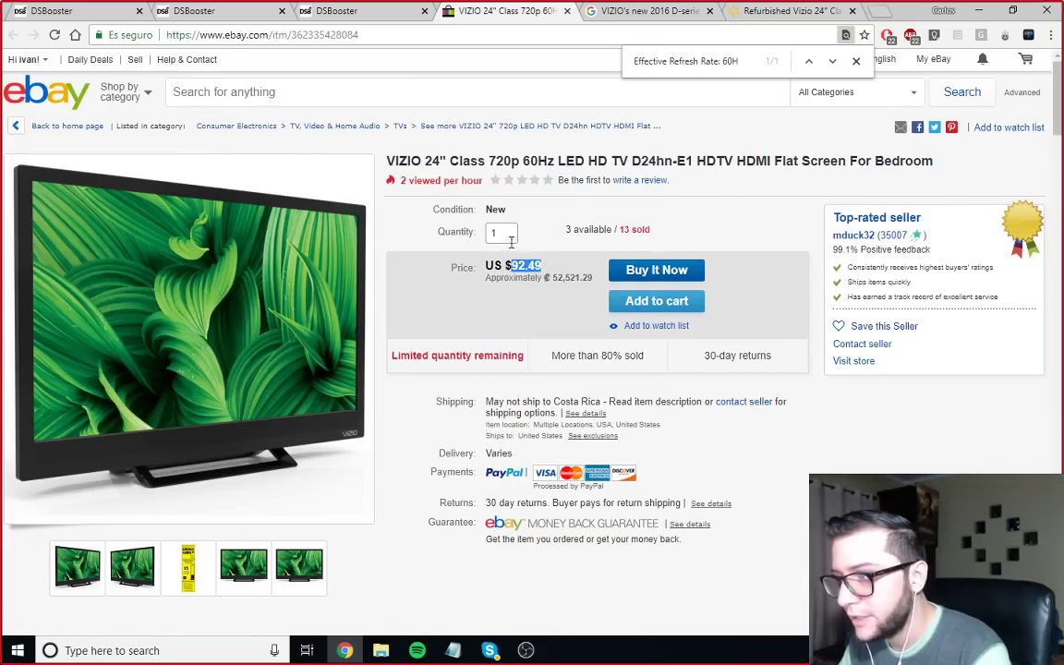
{"action": "left_click", "coordinate": [351, 10]}
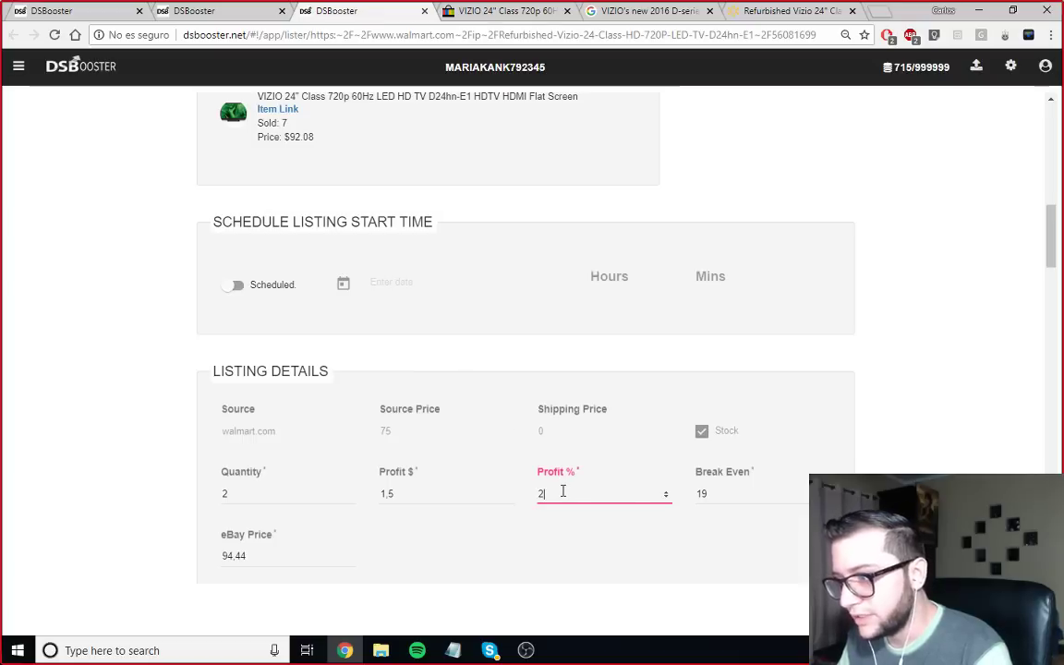
Step: Set the listing's break even to 13 and its profit percentage to 4
{"action": "left_click", "coordinate": [721, 497]}
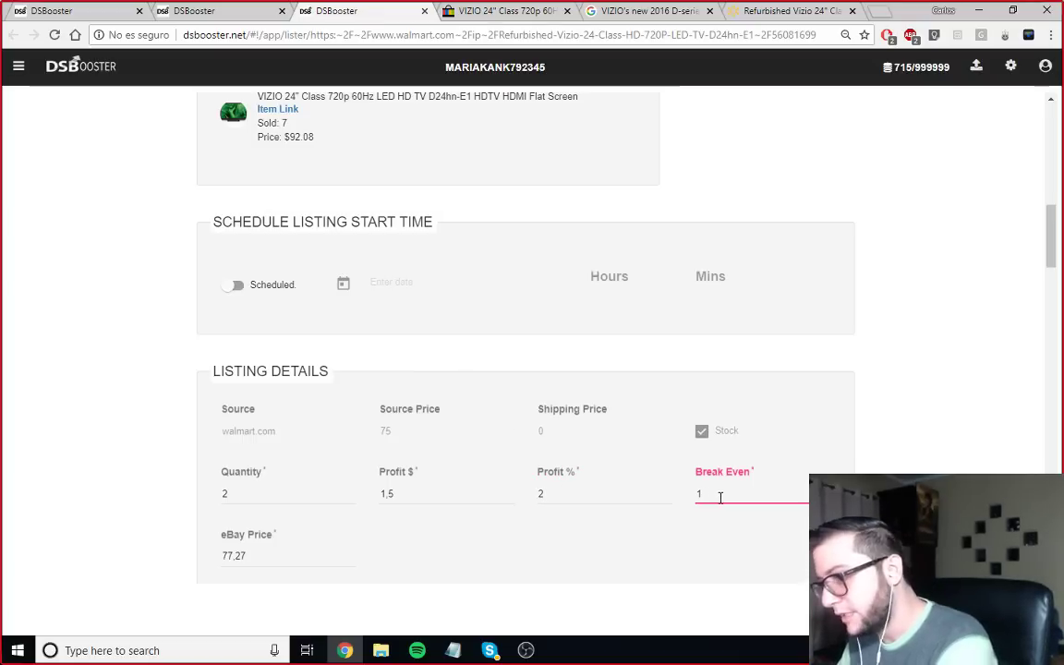
{"action": "type", "text": "3"}
{"action": "left_click", "coordinate": [864, 417]}
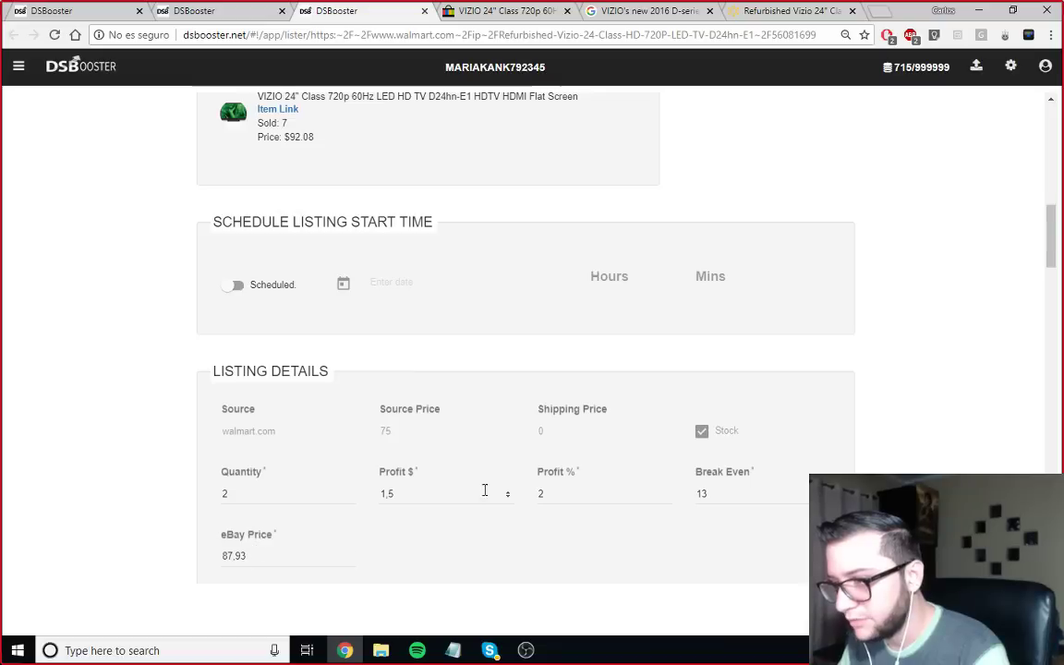
{"action": "left_click", "coordinate": [556, 497]}
{"action": "scroll", "coordinate": [556, 497], "scroll_direction": "up", "scroll_amount": 2}
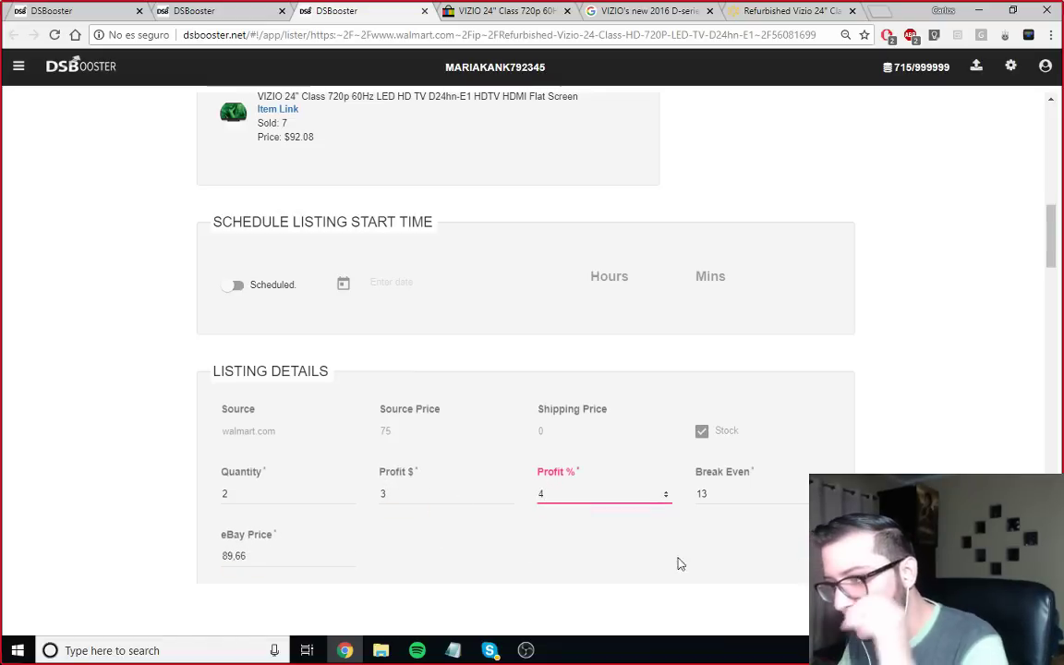
{"action": "left_click", "coordinate": [900, 373]}
Step: Compare the eBay price calculated in the listing details with the seller's price on the eBay page
{"action": "scroll", "coordinate": [862, 373], "scroll_direction": "down", "scroll_amount": 1}
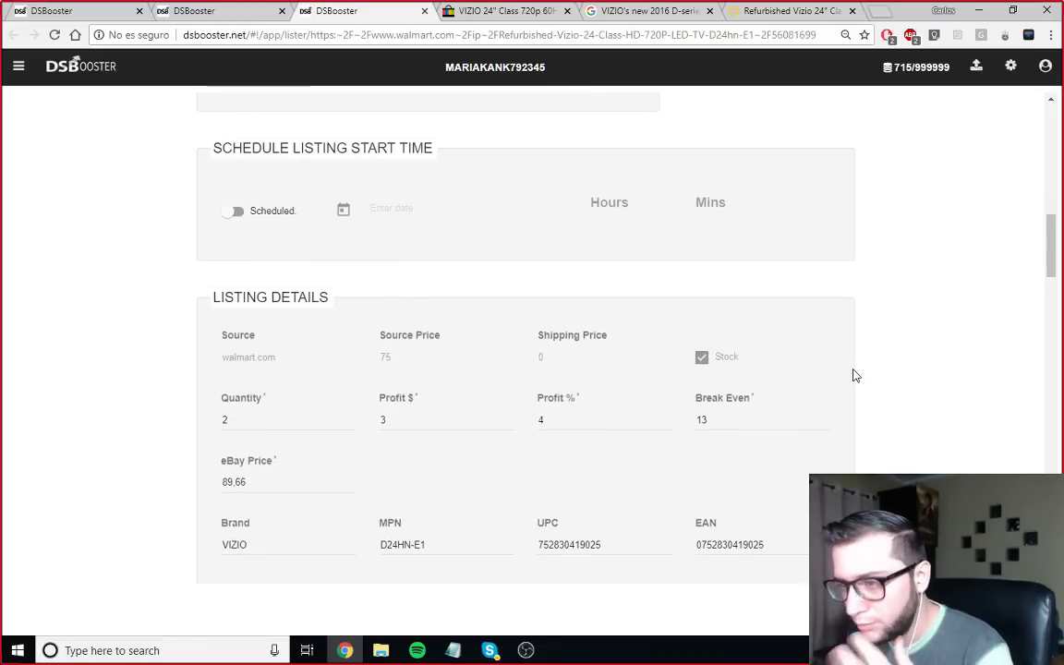
{"action": "left_click", "coordinate": [572, 417]}
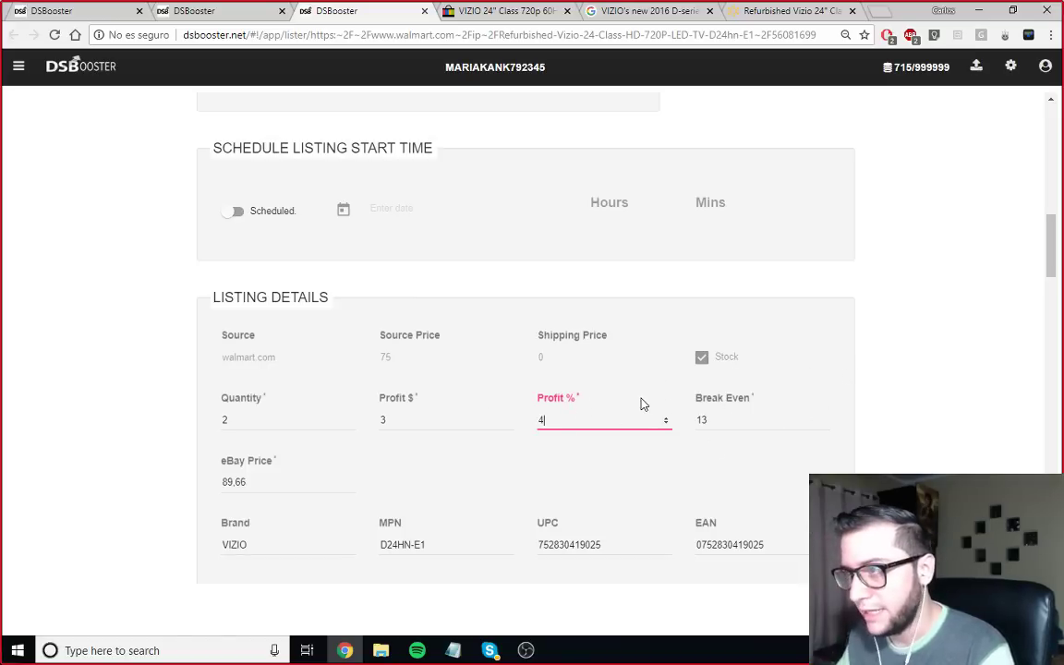
{"action": "left_click", "coordinate": [489, 12]}
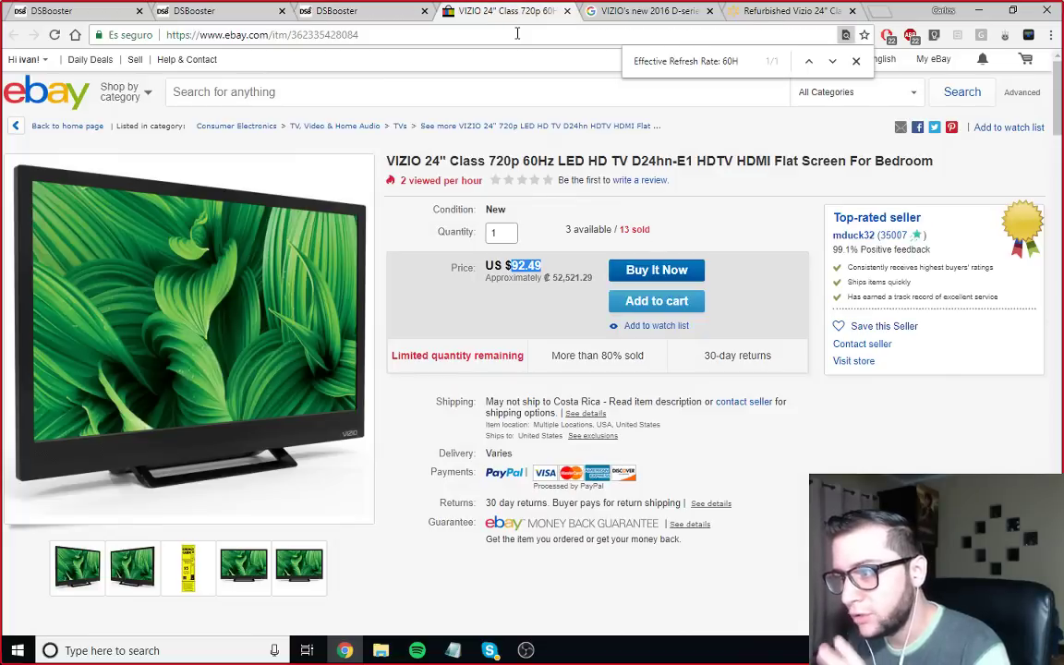
Step: Return to the DSBooster listing form and review the TV's listing details
{"action": "left_click", "coordinate": [337, 12]}
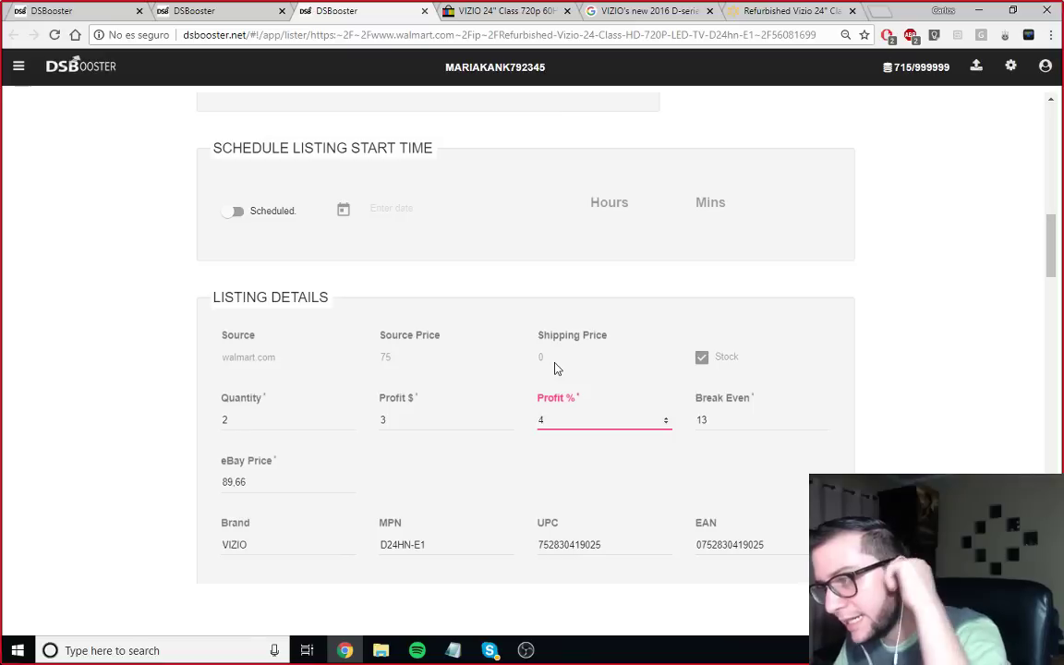
{"action": "left_click", "coordinate": [986, 251]}
{"action": "scroll", "coordinate": [970, 251], "scroll_direction": "down", "scroll_amount": 3}
{"action": "scroll", "coordinate": [955, 250], "scroll_direction": "up", "scroll_amount": 3}
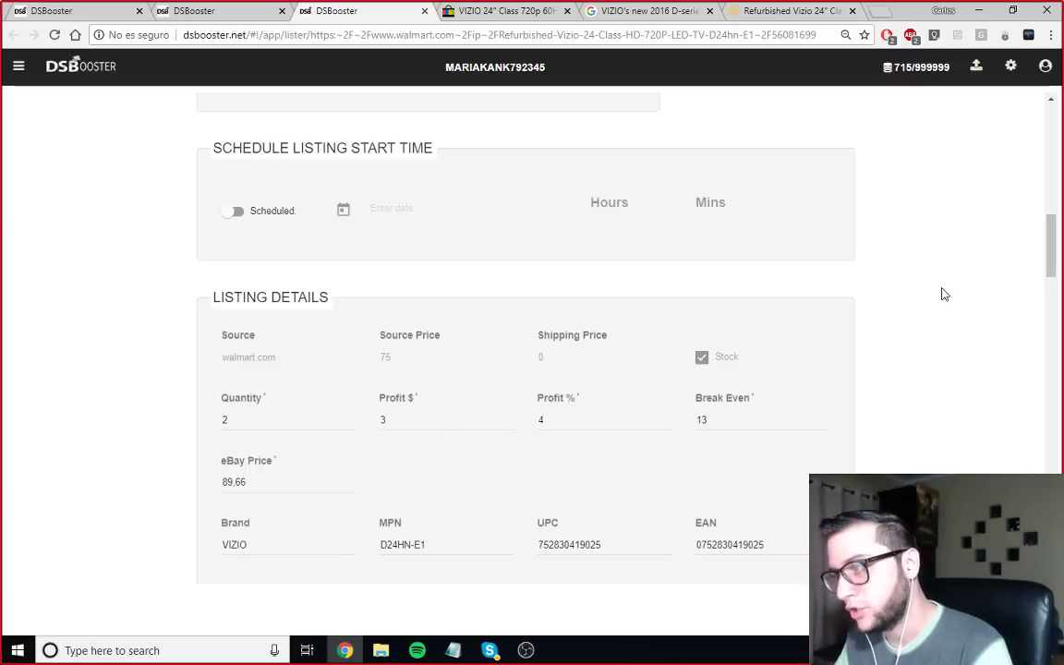
{"action": "scroll", "coordinate": [942, 294], "scroll_direction": "down", "scroll_amount": 2}
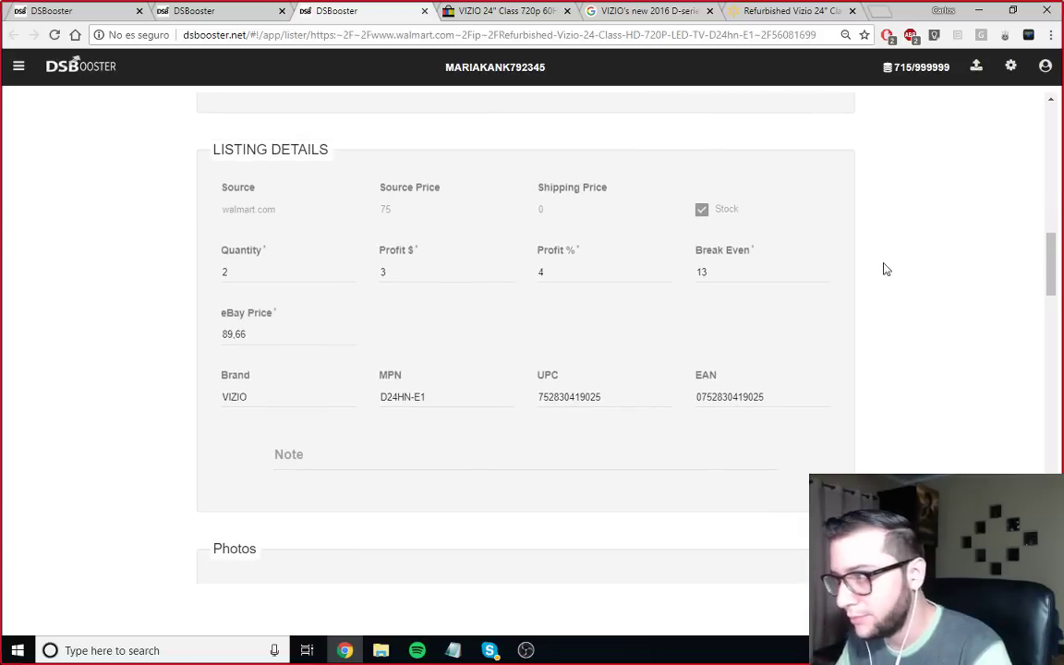
Step: Set the listing's break even to 19 and its profit percentage to 1, and adjust the break even down by one increment
{"action": "left_click", "coordinate": [555, 270]}
{"action": "left_click", "coordinate": [728, 267]}
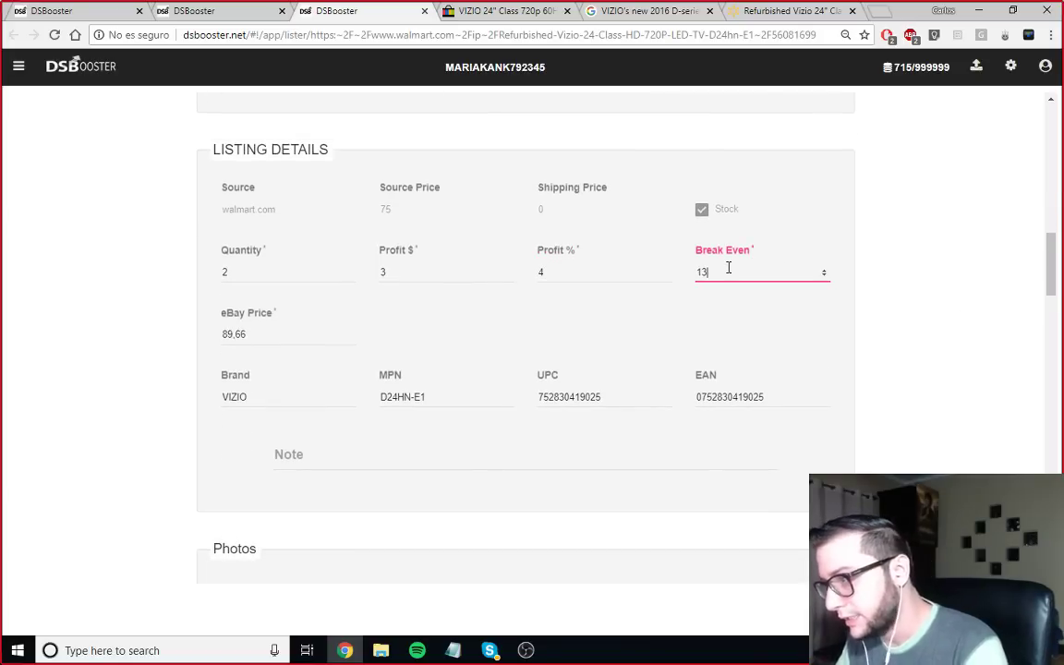
{"action": "key", "text": "BackSpace"}
{"action": "type", "text": "9"}
{"action": "left_click", "coordinate": [580, 270]}
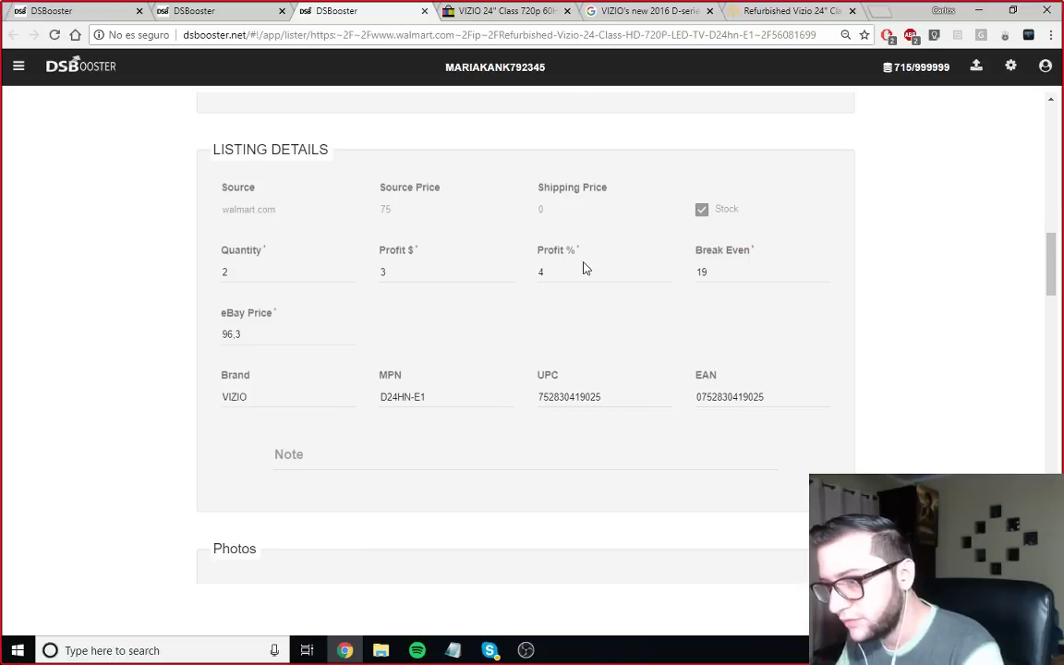
{"action": "key", "text": "BackSpace"}
{"action": "type", "text": "1"}
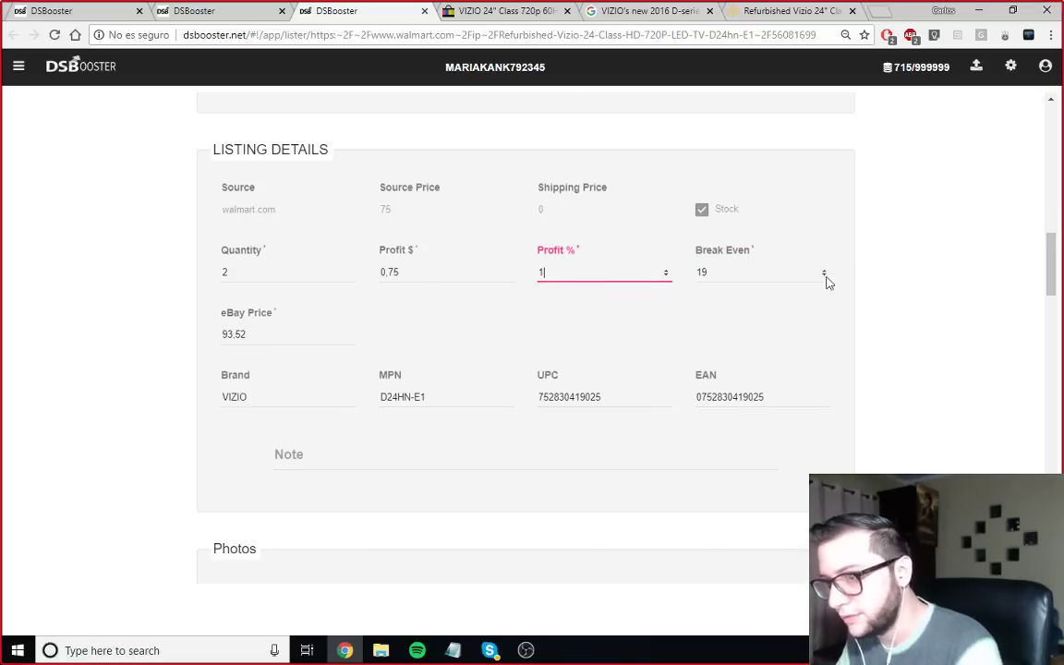
{"action": "left_click", "coordinate": [827, 280]}
Step: Recheck the seller's TV price on eBay and look through the rest of the listing form
{"action": "left_click", "coordinate": [434, 17]}
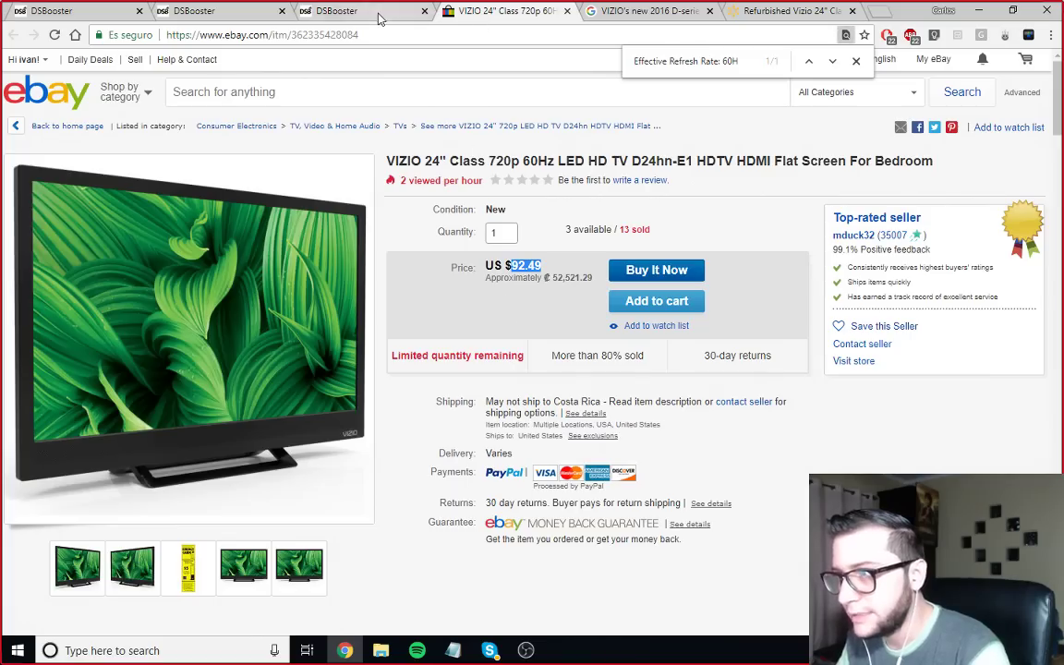
{"action": "left_click", "coordinate": [338, 13]}
{"action": "scroll", "coordinate": [684, 387], "scroll_direction": "down", "scroll_amount": 20}
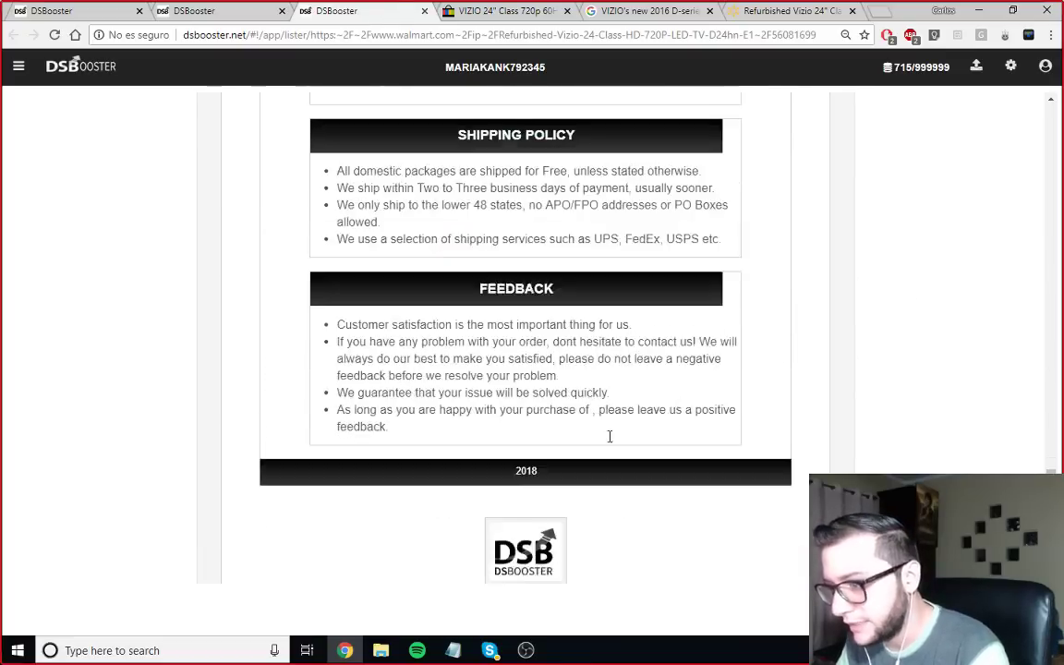
Step: Close the pages used for the VIZIO TV and open the eBay listing of the Radio Flyer Folding Trike from the seller's results
{"action": "left_click", "coordinate": [423, 11]}
{"action": "left_click", "coordinate": [424, 11]}
{"action": "left_click", "coordinate": [424, 12]}
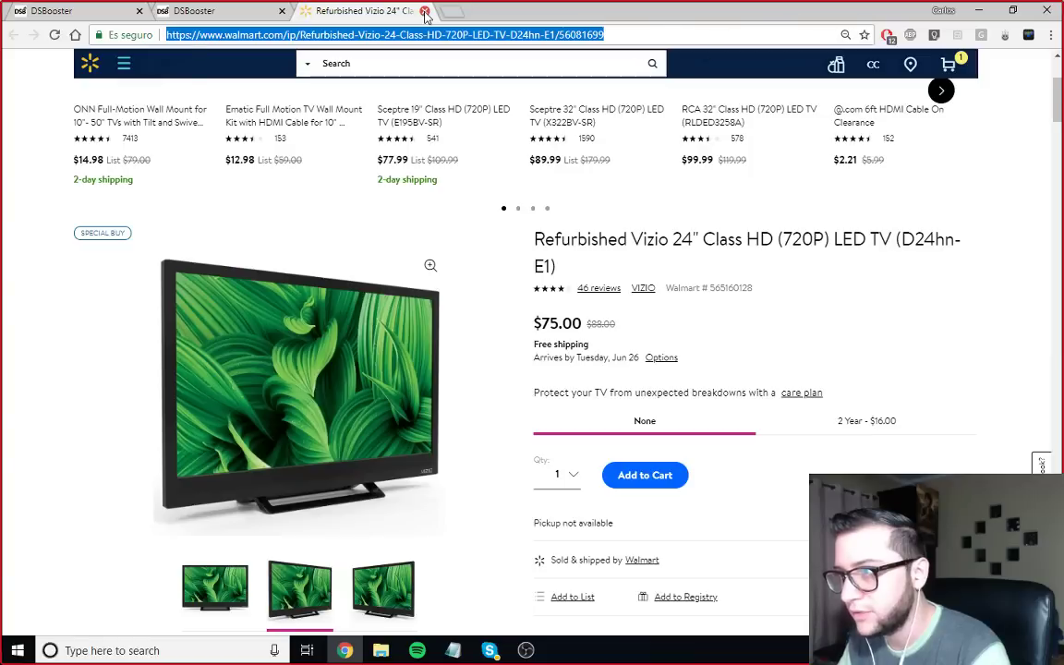
{"action": "left_click", "coordinate": [424, 11]}
{"action": "left_click", "coordinate": [403, 262], "text": "ctrl"}
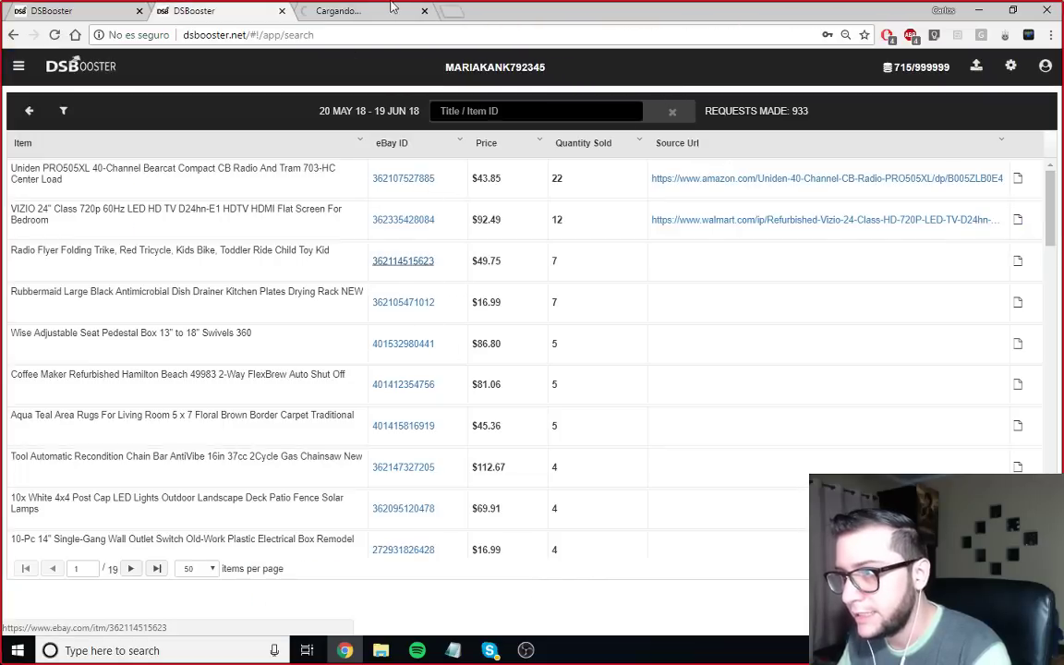
Step: Switch to Notepad and review the goals of finding and listing three profitable products from this seller
{"action": "mouse_move", "coordinate": [453, 650]}
{"action": "left_click", "coordinate": [545, 600]}
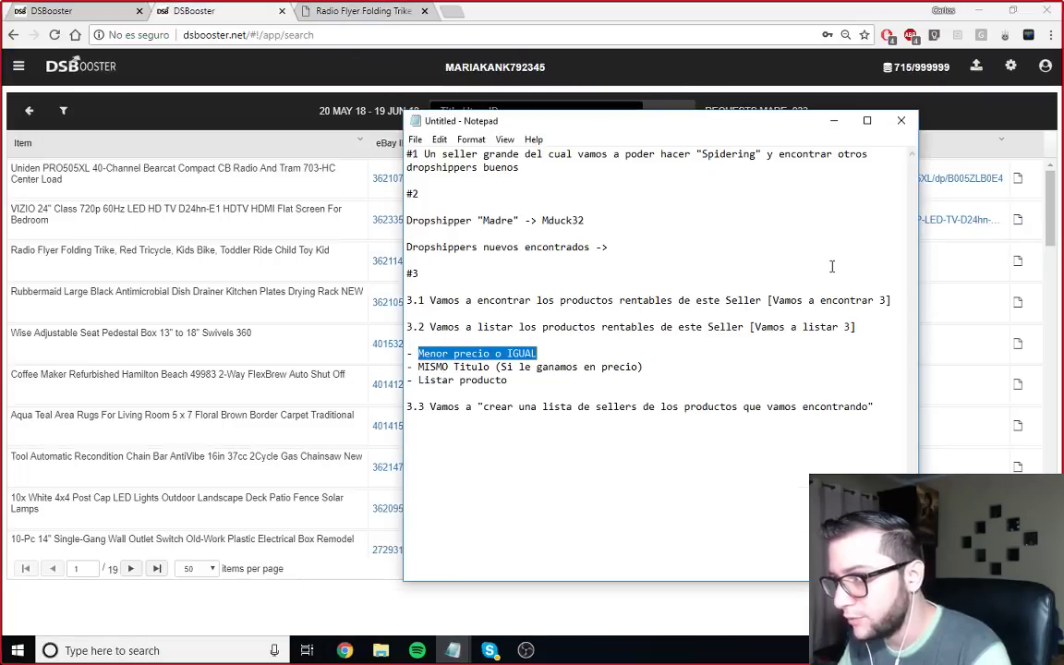
{"action": "left_click_drag", "start_coordinate": [764, 299], "coordinate": [892, 300]}
{"action": "left_click_drag", "start_coordinate": [859, 328], "coordinate": [746, 319]}
Step: Search Google for the description text of the trike's eBay listing and open the matching Walmart result
{"action": "left_click", "coordinate": [355, 11]}
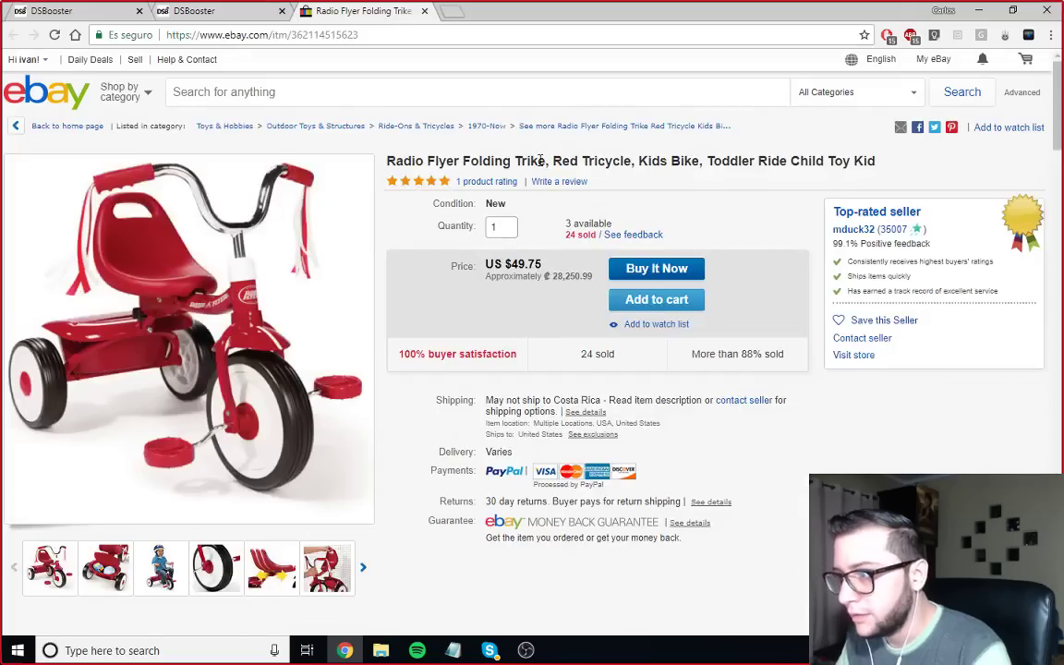
{"action": "scroll", "coordinate": [546, 293], "scroll_direction": "down", "scroll_amount": 15}
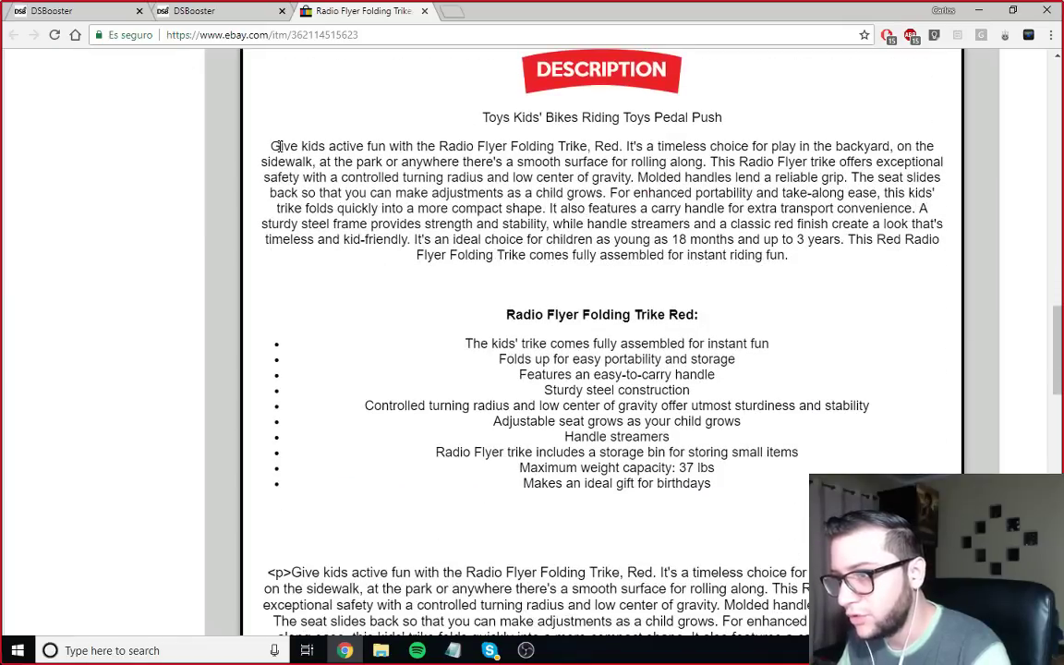
{"action": "scroll", "coordinate": [471, 64], "scroll_direction": "up", "scroll_amount": 4}
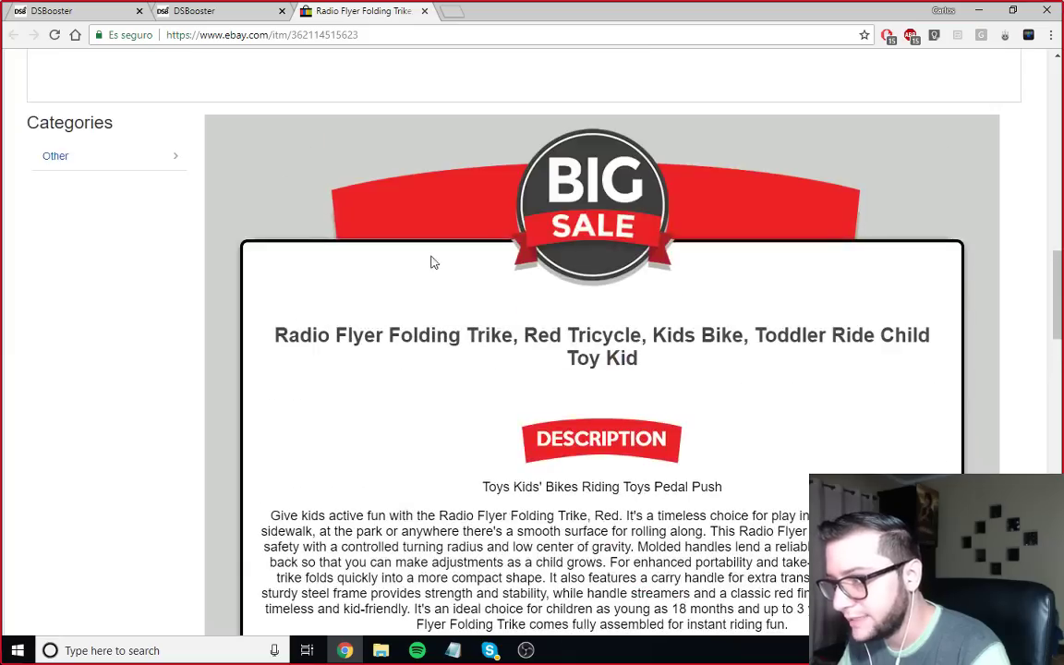
{"action": "scroll", "coordinate": [434, 262], "scroll_direction": "down", "scroll_amount": 3}
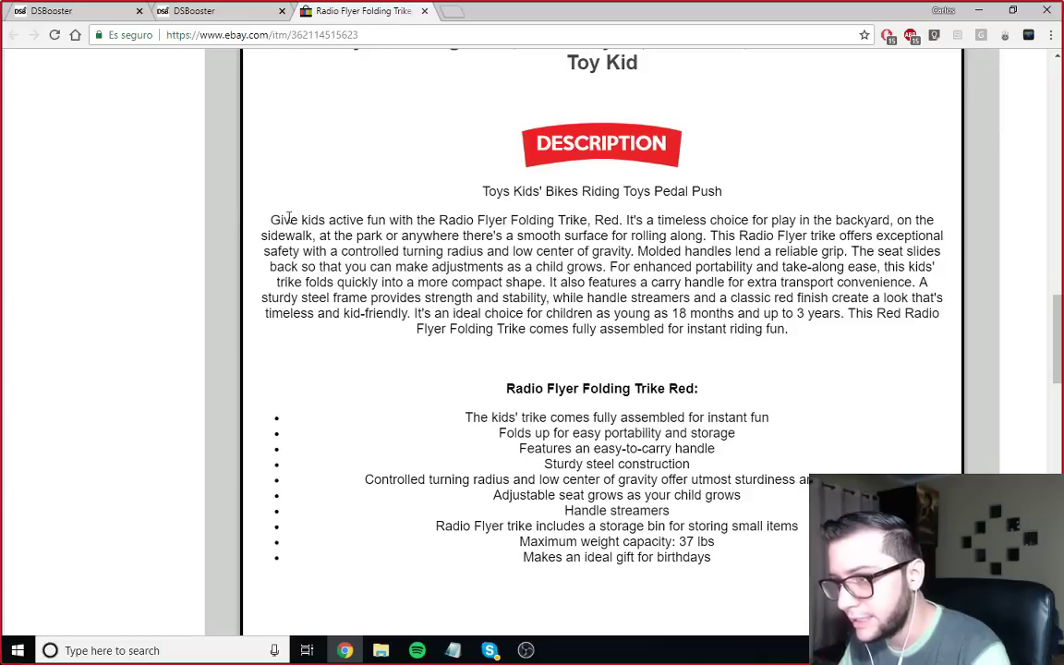
{"action": "left_click_drag", "start_coordinate": [281, 220], "coordinate": [630, 320]}
{"action": "left_click_drag", "start_coordinate": [249, 203], "coordinate": [640, 370]}
{"action": "scroll", "coordinate": [559, 303], "scroll_direction": "down", "scroll_amount": 2}
{"action": "right_click", "coordinate": [623, 321]}
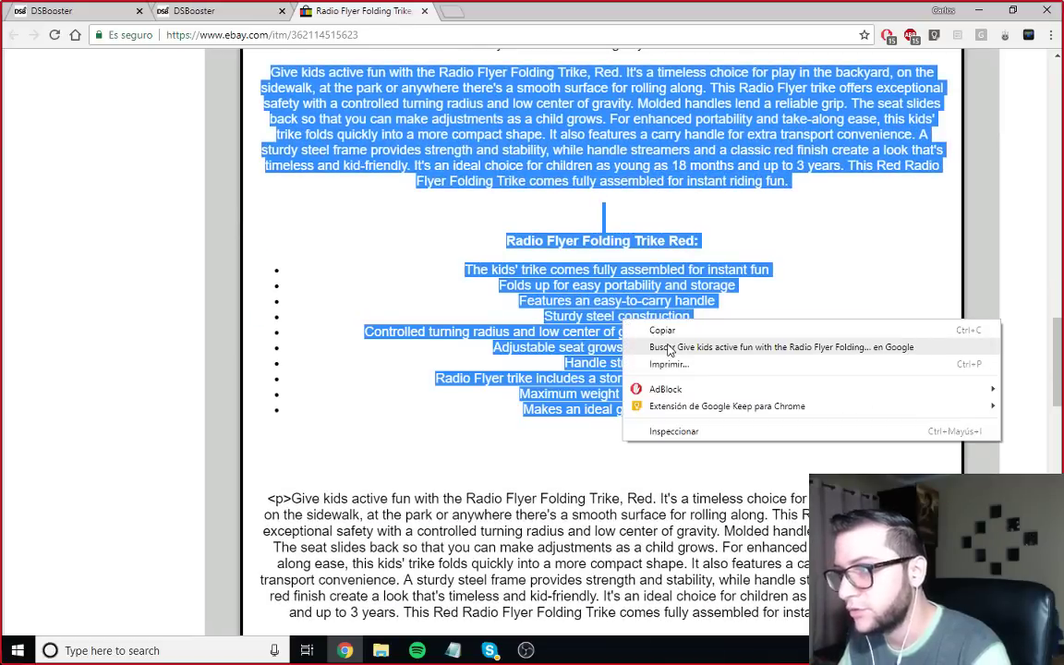
{"action": "left_click", "coordinate": [668, 349]}
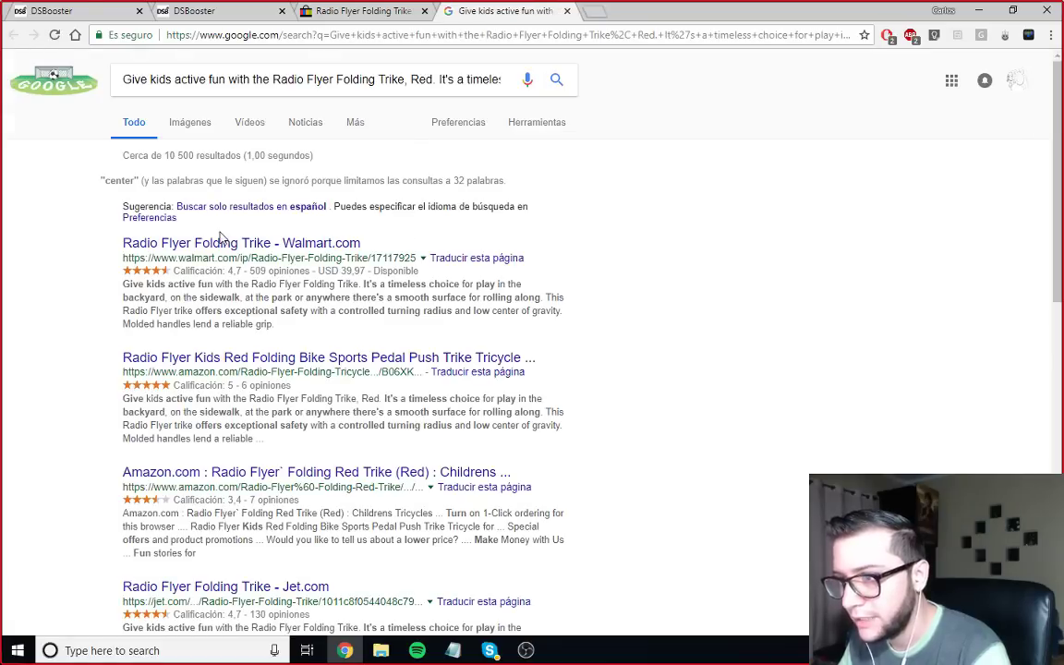
{"action": "middle_click", "coordinate": [209, 244]}
{"action": "left_click", "coordinate": [661, 16]}
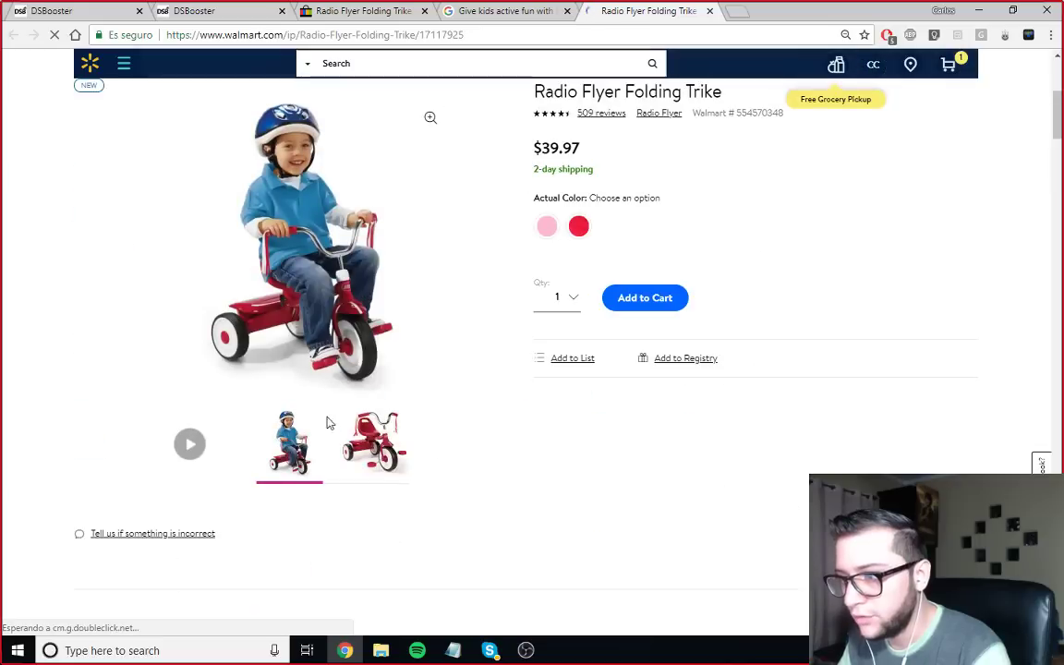
Step: Compare the trike photos in the eBay listing with those on the Walmart product page
{"action": "left_click", "coordinate": [361, 10]}
{"action": "scroll", "coordinate": [364, 310], "scroll_direction": "up", "scroll_amount": 5}
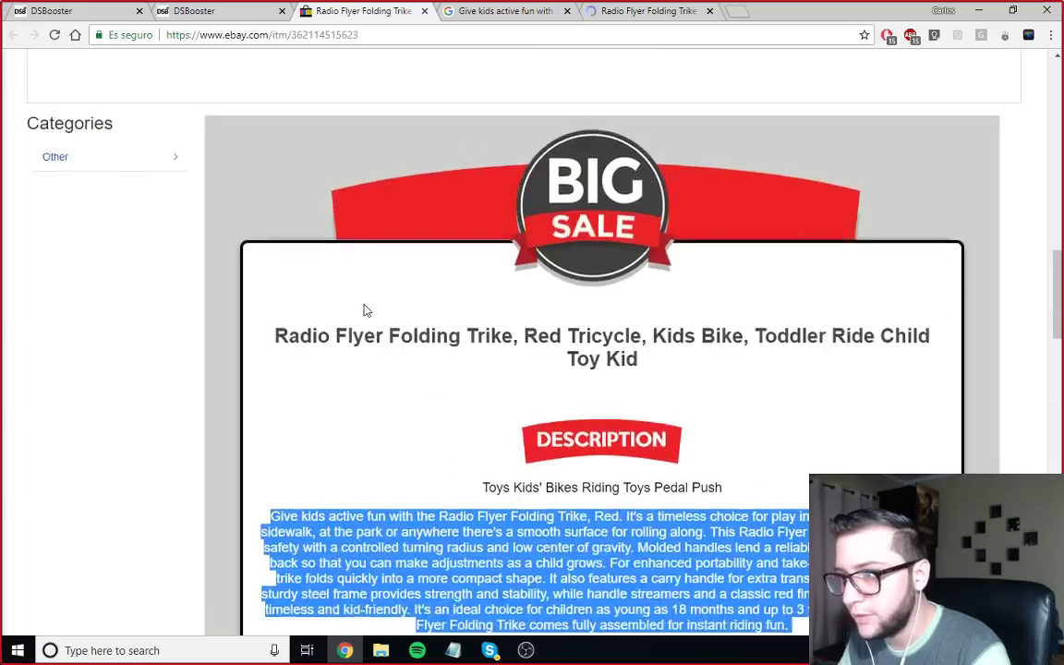
{"action": "scroll", "coordinate": [364, 311], "scroll_direction": "up", "scroll_amount": 10}
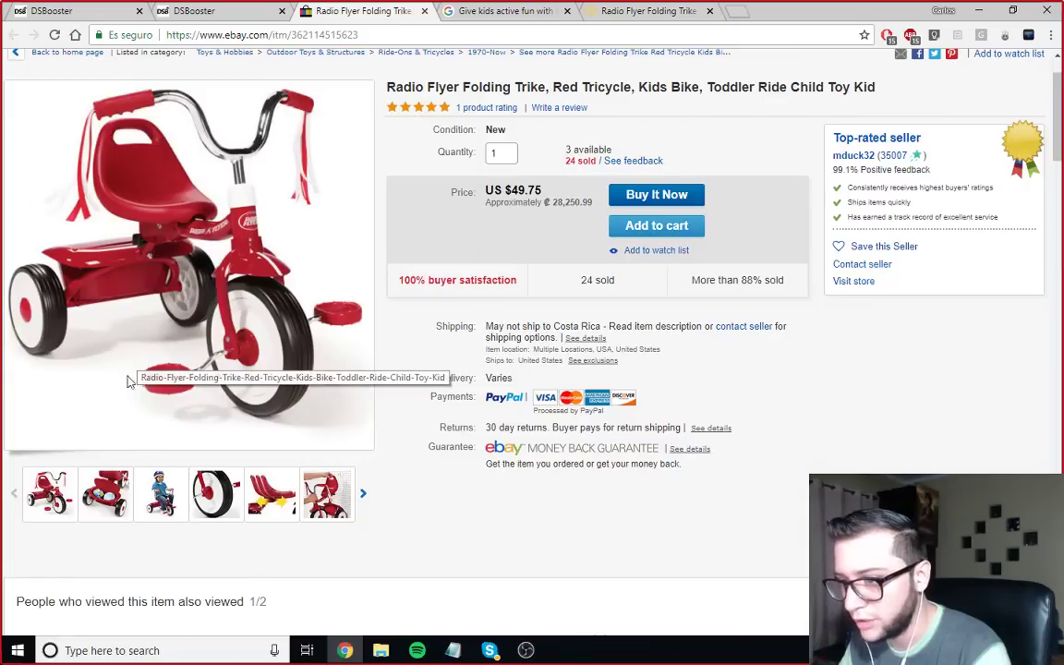
{"action": "mouse_move", "coordinate": [165, 495]}
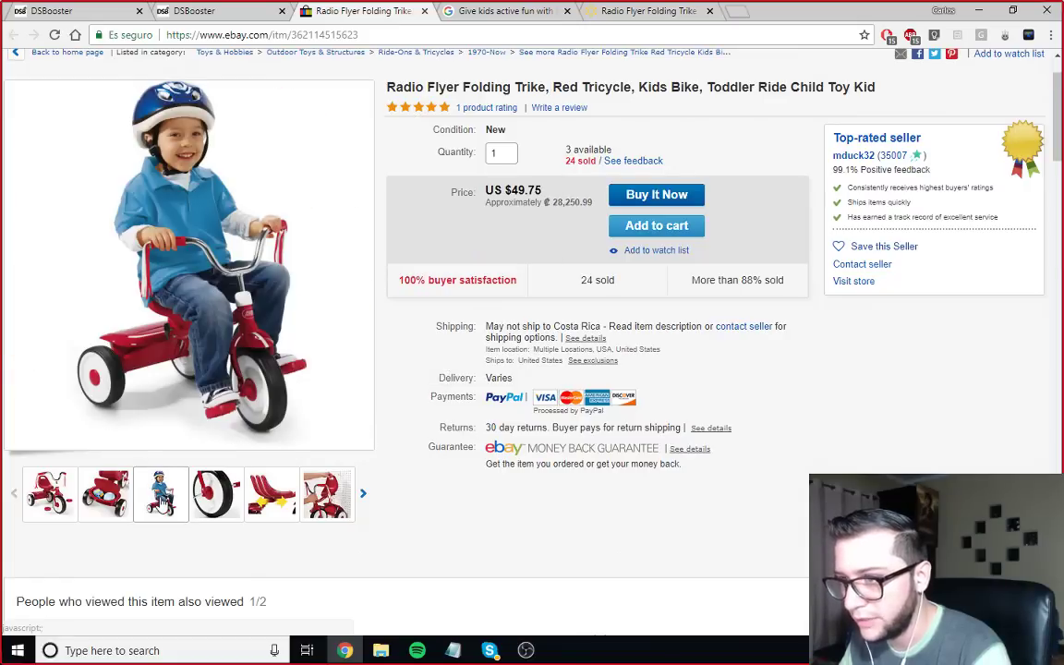
{"action": "left_click", "coordinate": [614, 11]}
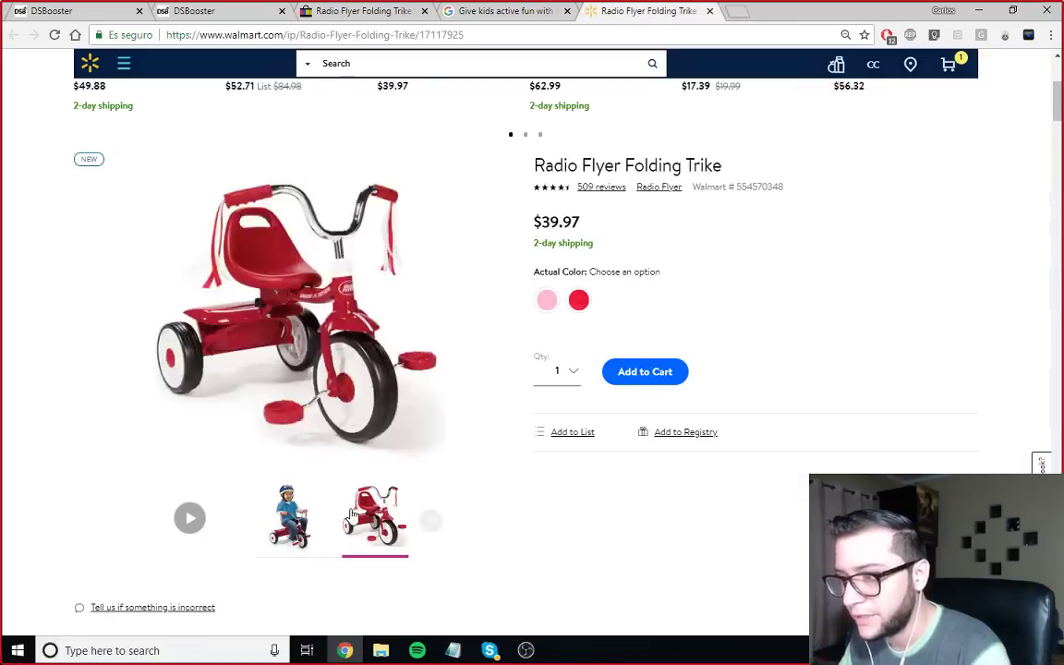
{"action": "left_click", "coordinate": [352, 12]}
{"action": "mouse_move", "coordinate": [50, 489]}
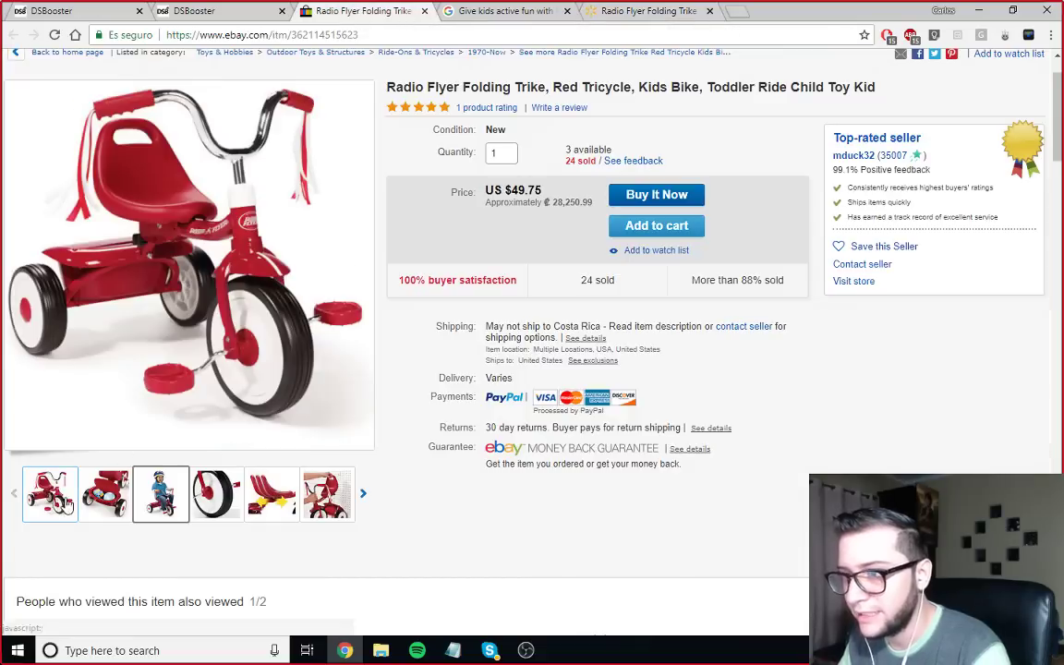
Step: Compare the trike's Walmart price with the seller's price on eBay
{"action": "left_click", "coordinate": [677, 11]}
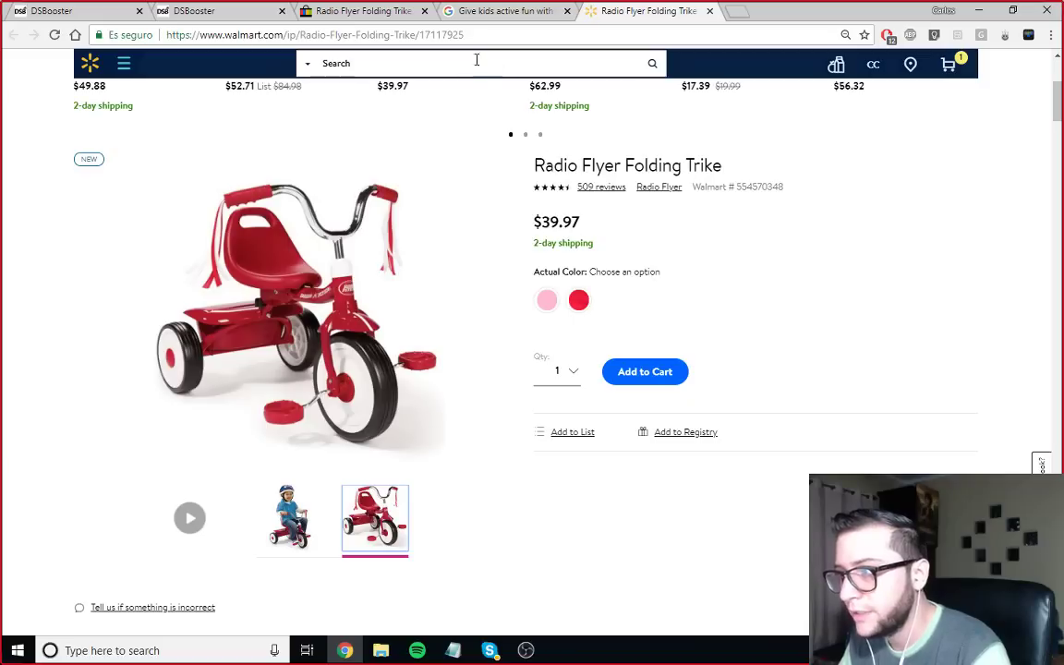
{"action": "double_click", "coordinate": [545, 221]}
{"action": "left_click", "coordinate": [349, 11]}
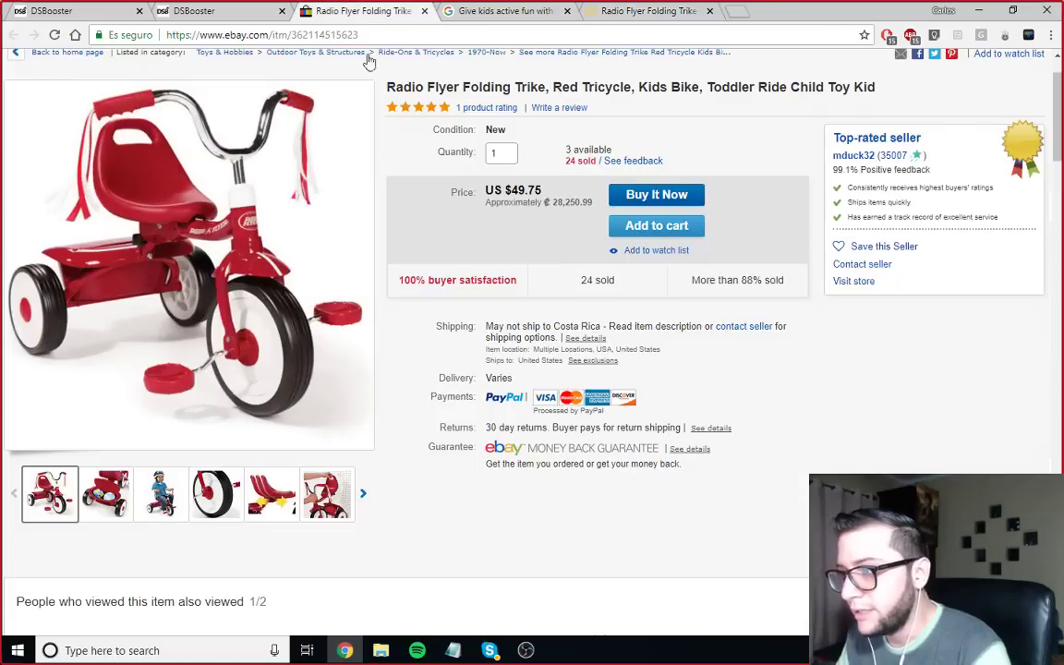
{"action": "left_click_drag", "start_coordinate": [513, 190], "coordinate": [544, 201]}
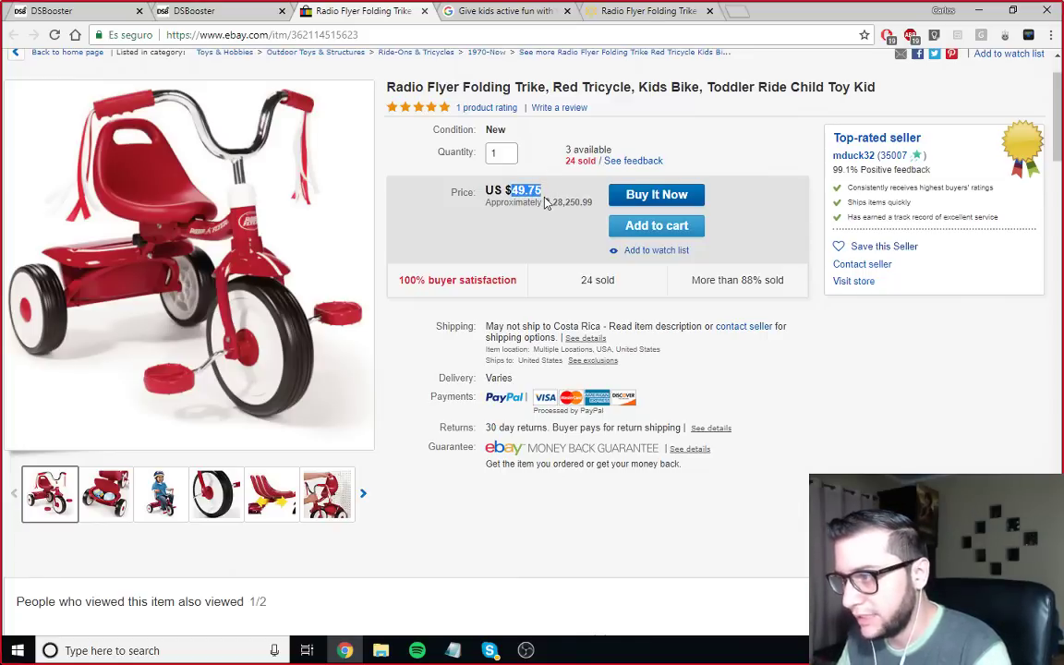
Step: Examine the trike's description and feature list on the Walmart product page
{"action": "left_click", "coordinate": [643, 13]}
{"action": "scroll", "coordinate": [397, 312], "scroll_direction": "down", "scroll_amount": 15}
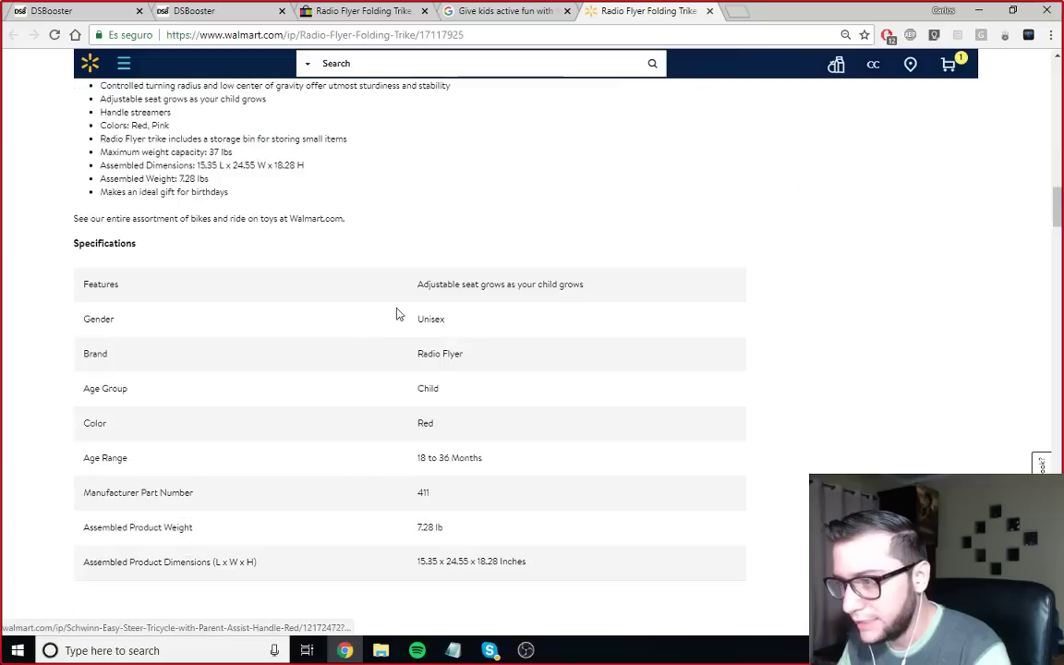
{"action": "scroll", "coordinate": [269, 378], "scroll_direction": "up", "scroll_amount": 2}
{"action": "left_click_drag", "start_coordinate": [100, 341], "coordinate": [256, 342]}
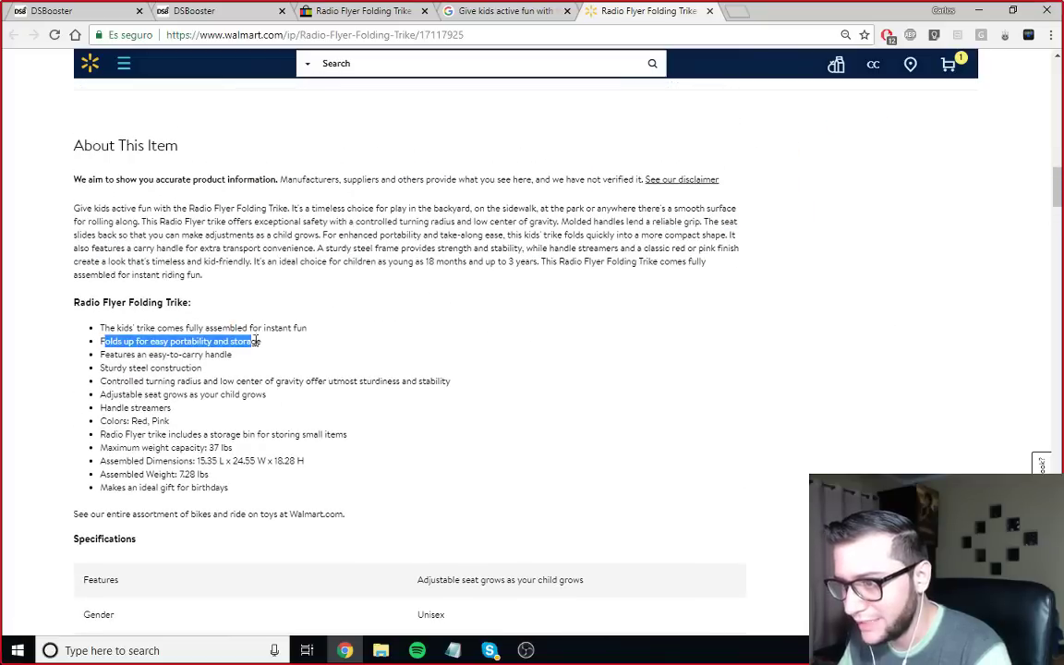